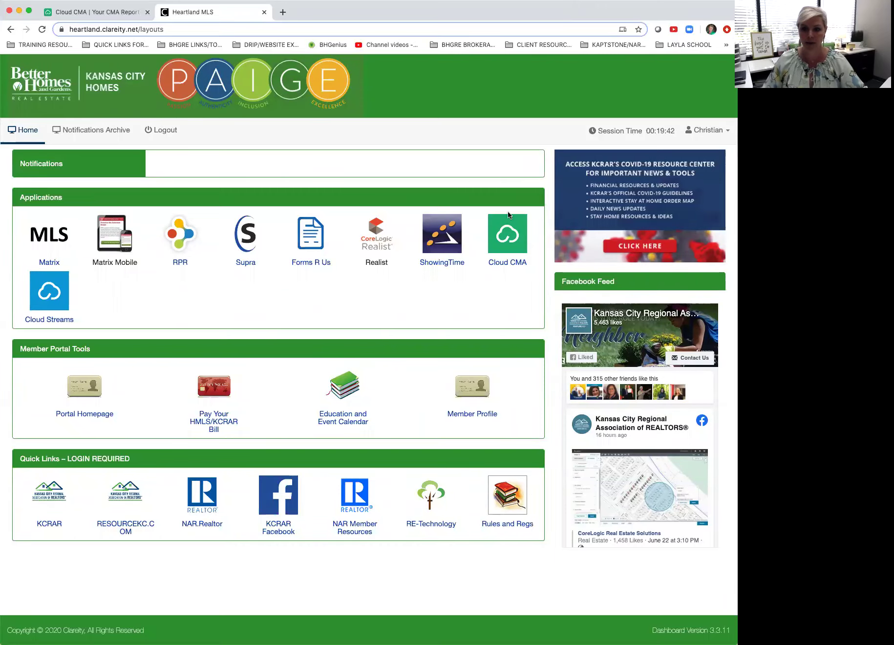
# Step: Launch Cloud CMA from the Applications list on the Clareity member dashboard
pyautogui.click(512, 237)
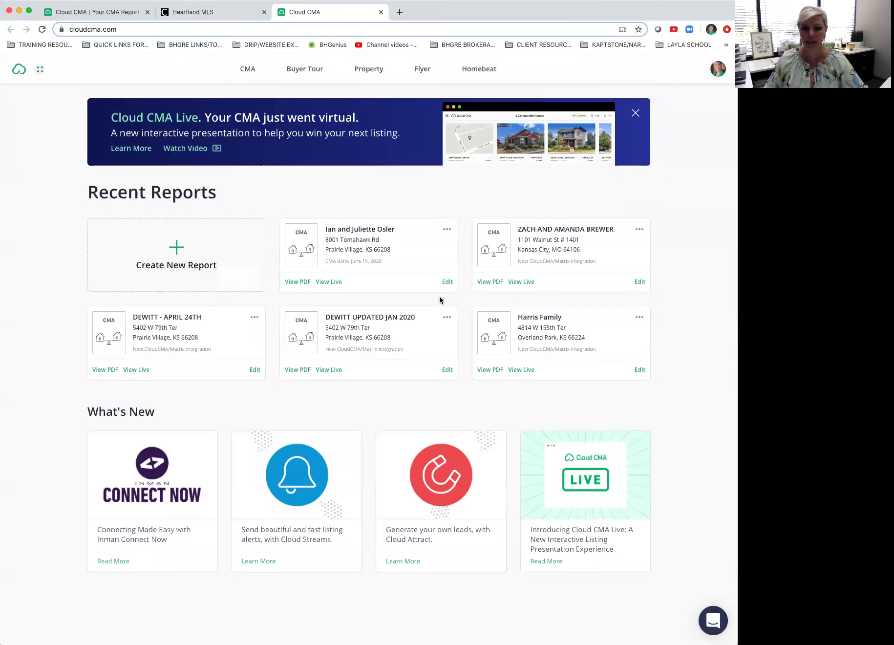
# Step: Let Cloud CMA's Recent Reports load, then go back to the Heartland MLS dashboard
pyautogui.moveTo(560, 244)
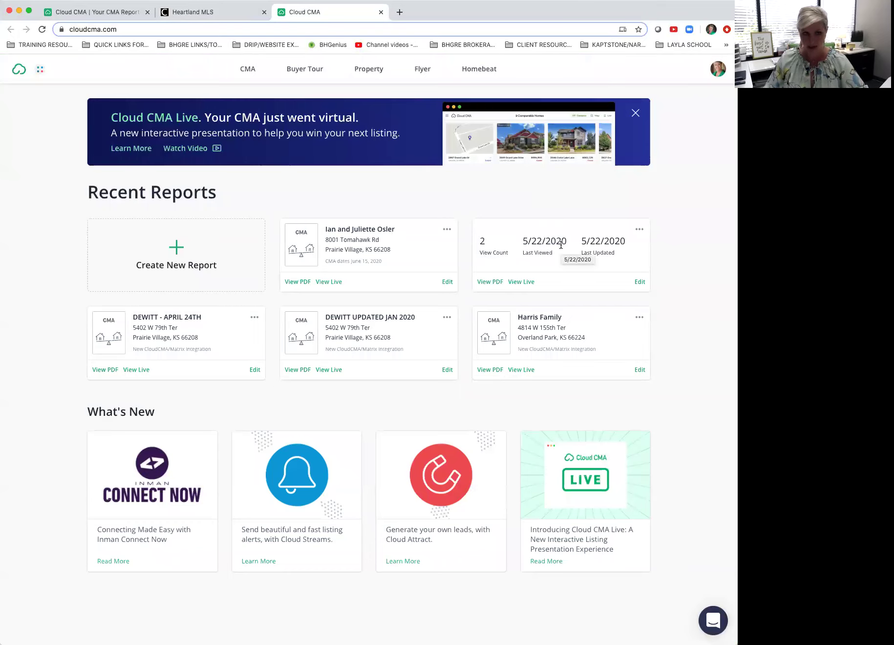
pyautogui.click(186, 13)
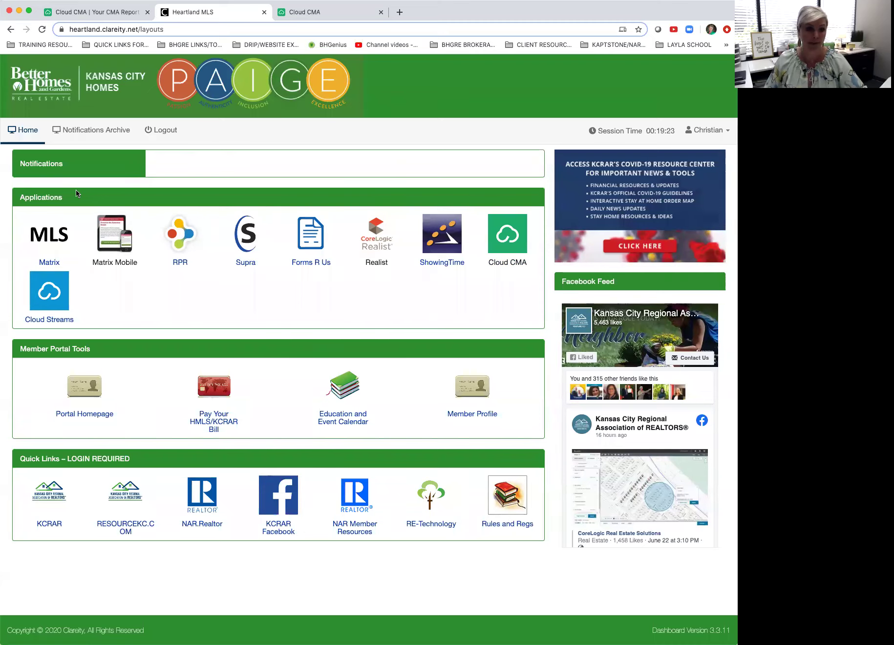
# Step: Open Matrix, dismiss the Lunch & Learn news popup, and launch Cloud CMA from External Links
pyautogui.click(51, 237)
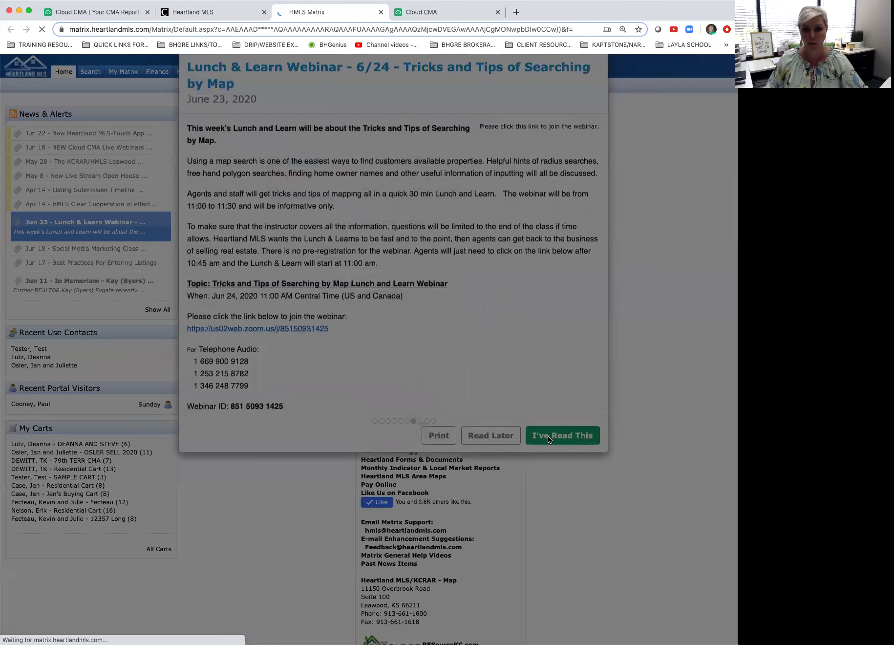
pyautogui.click(548, 436)
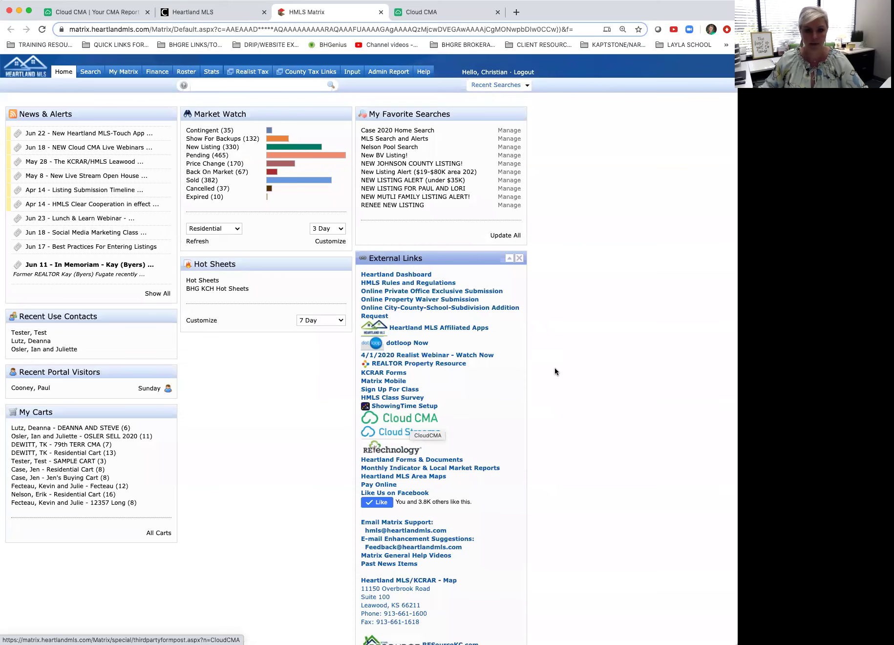
pyautogui.click(418, 420)
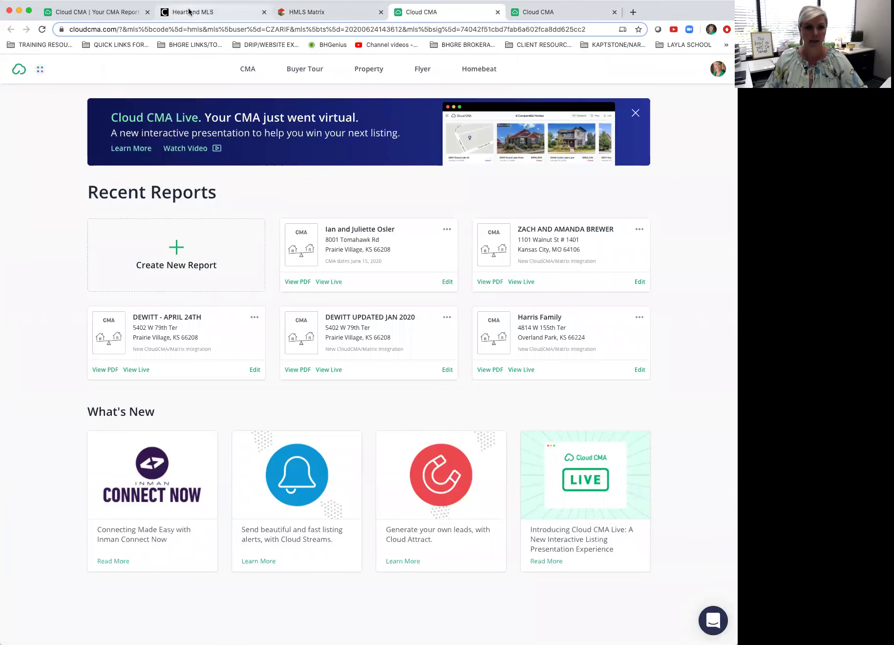
# Step: Open the 79th TERR CMA cart from My Carts on the Matrix home page
pyautogui.click(300, 14)
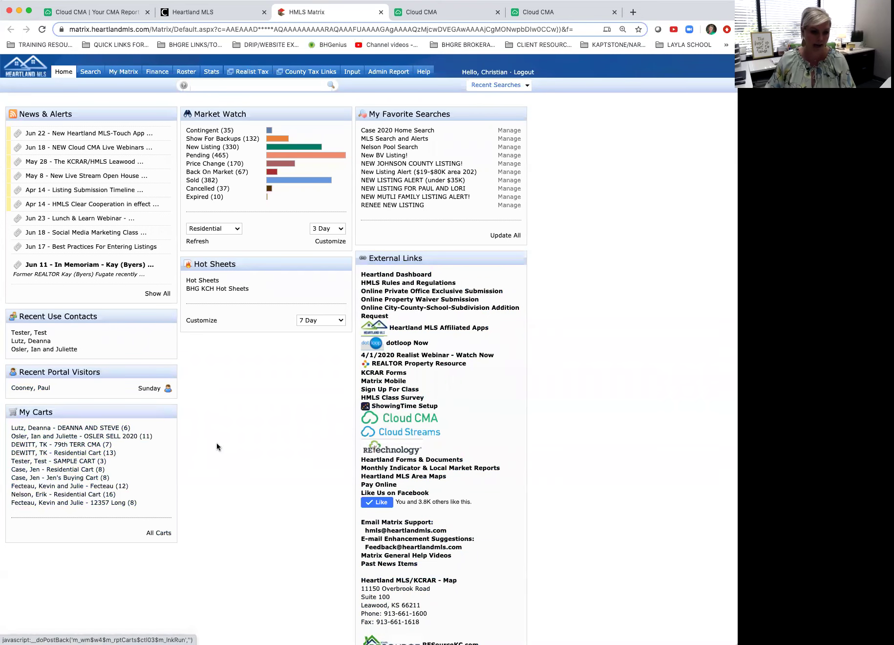
pyautogui.click(55, 444)
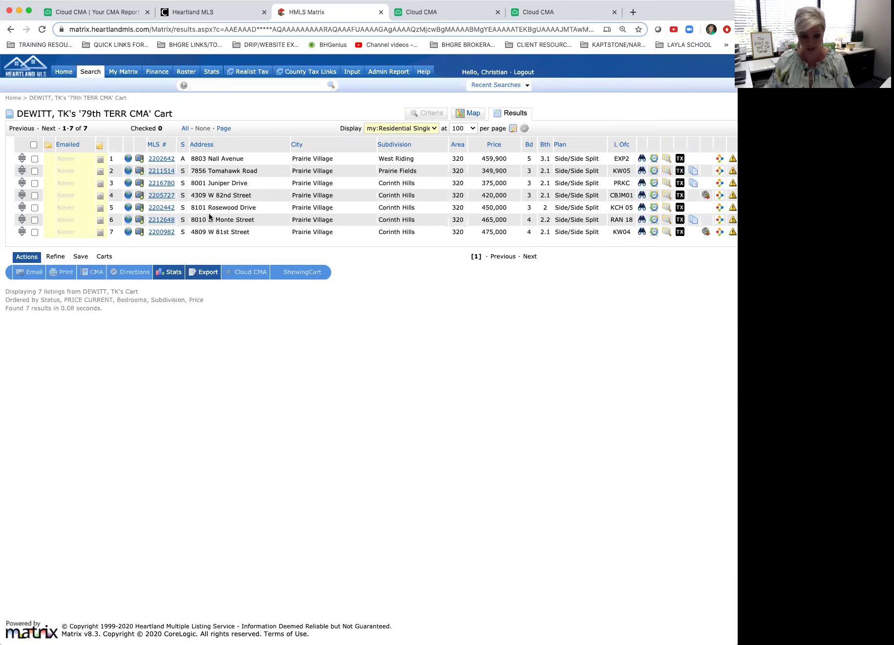
# Step: Check all 7 Prairie Village listings in the 79th TERR CMA cart
pyautogui.click(33, 145)
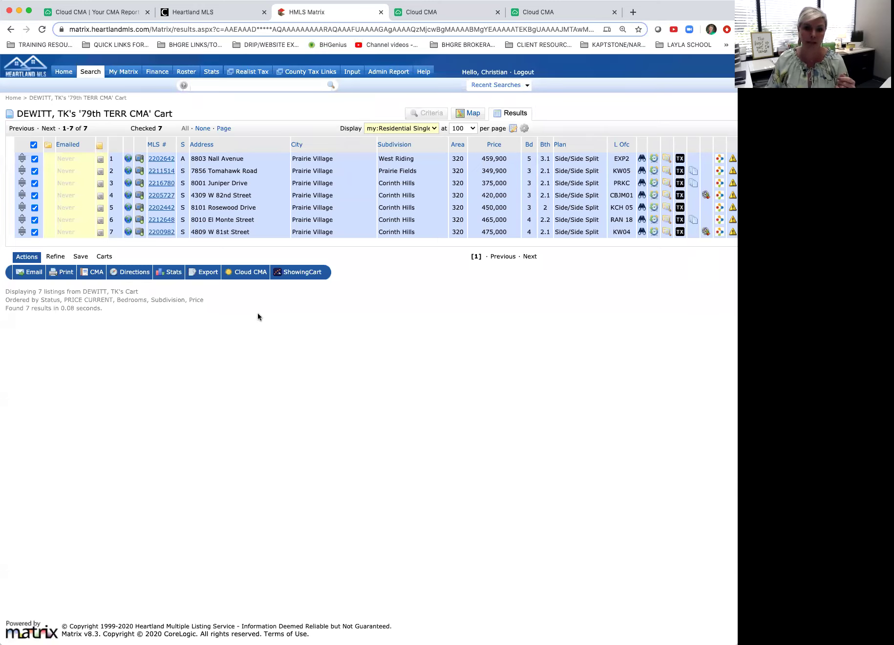
pyautogui.click(429, 11)
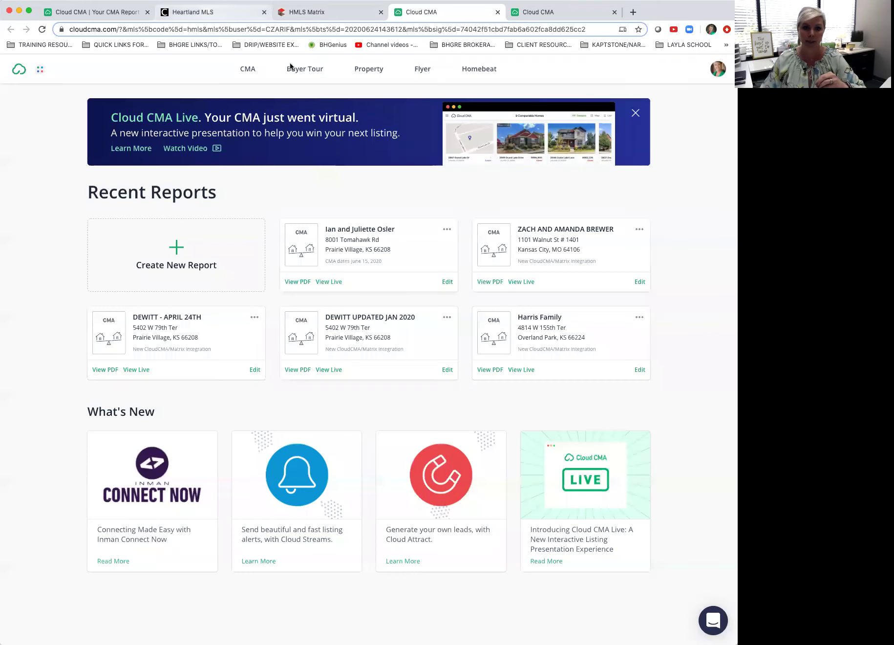
pyautogui.click(209, 12)
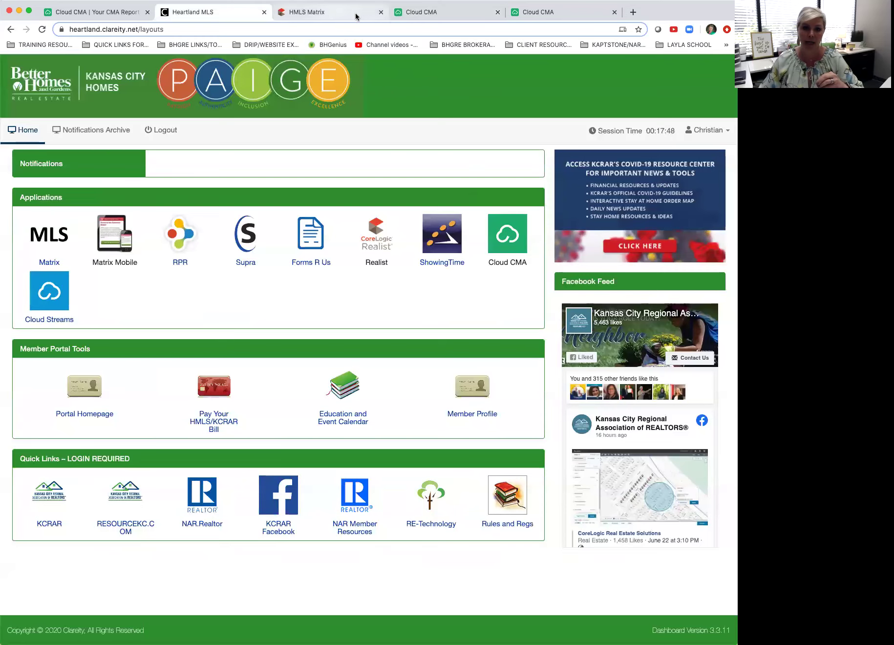
pyautogui.click(527, 12)
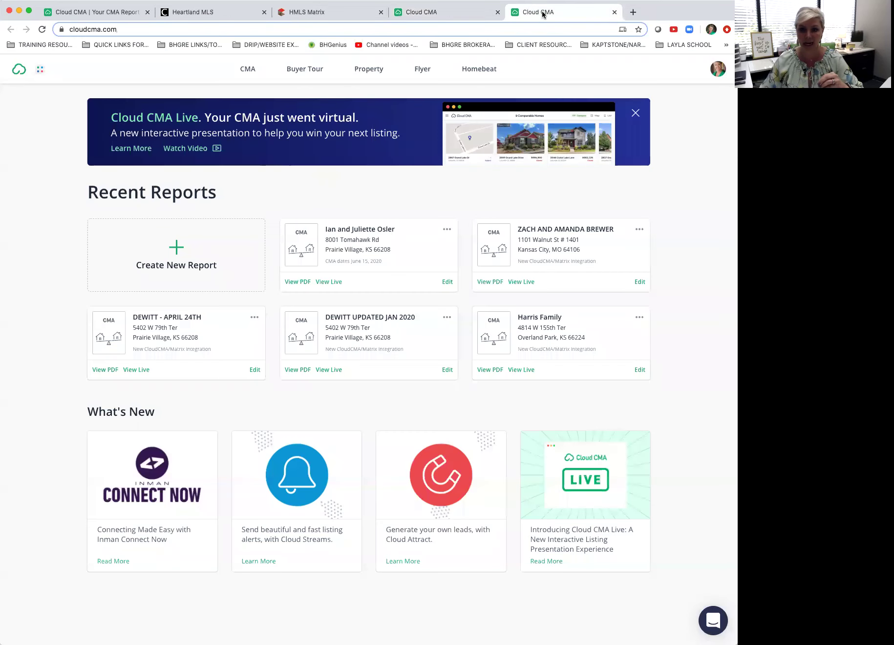
pyautogui.click(217, 12)
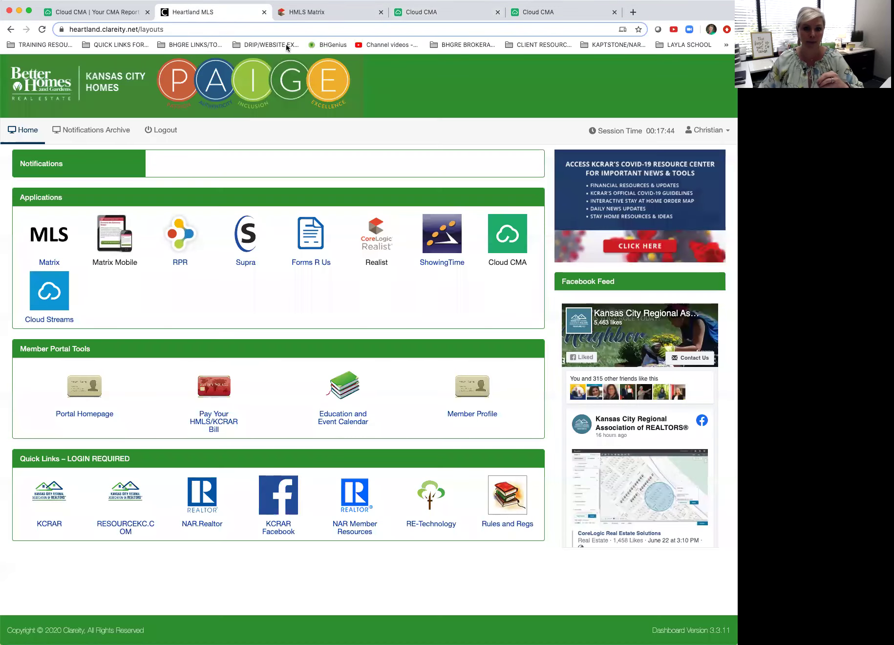
pyautogui.click(318, 19)
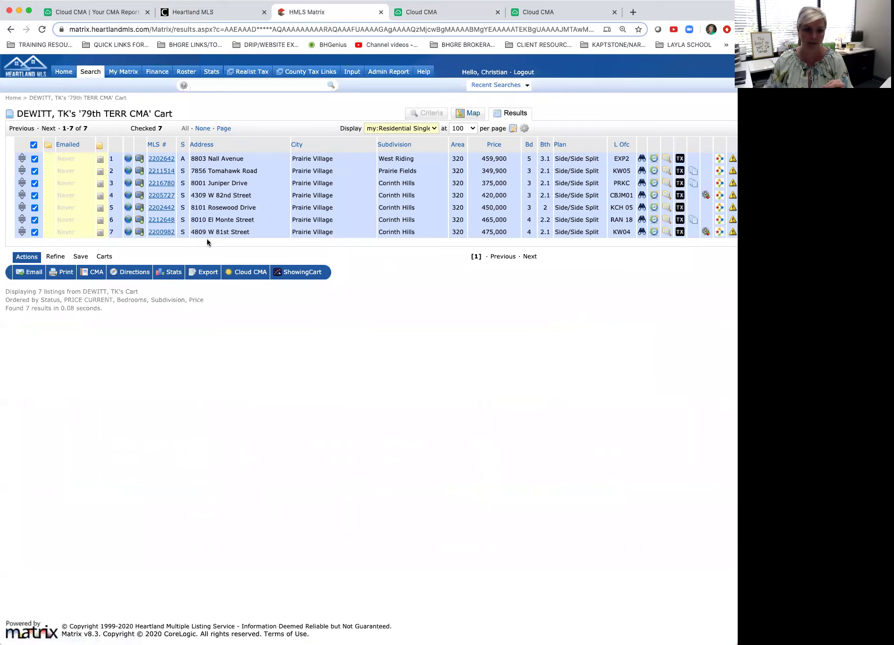
# Step: Send the seven checked listings to a new Cloud CMA report with their MLS numbers prefilled
pyautogui.click(236, 272)
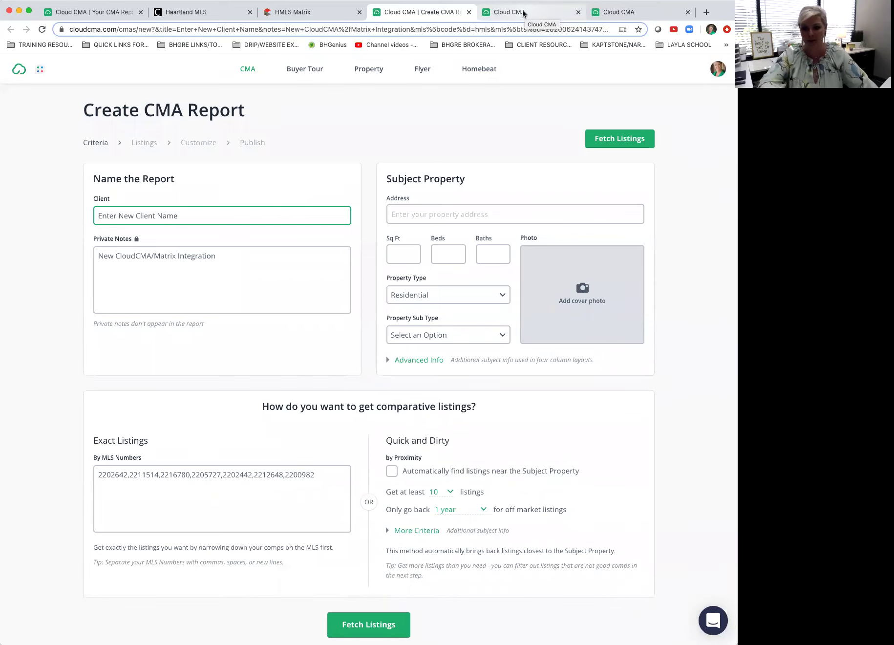
pyautogui.click(524, 13)
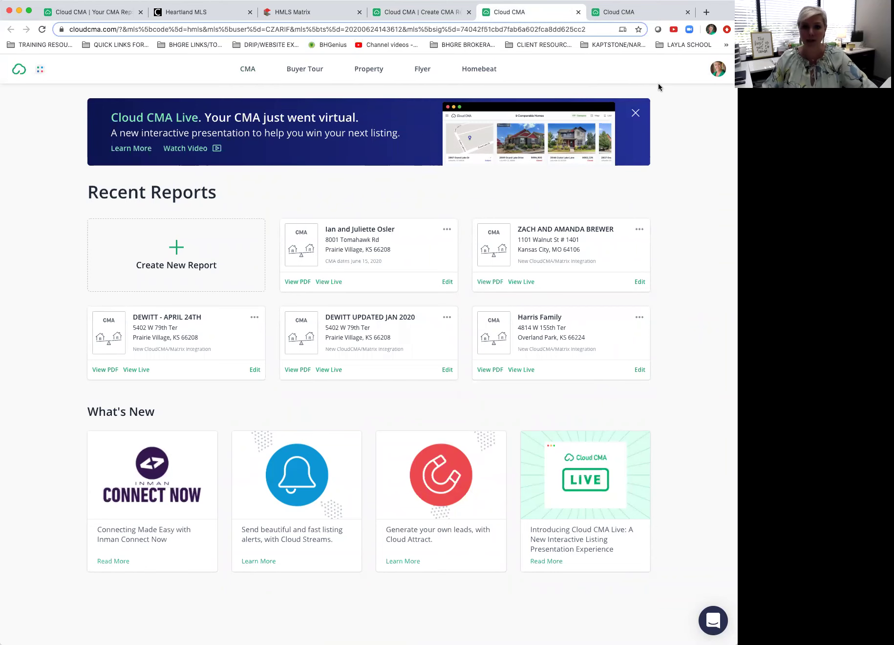
pyautogui.click(417, 15)
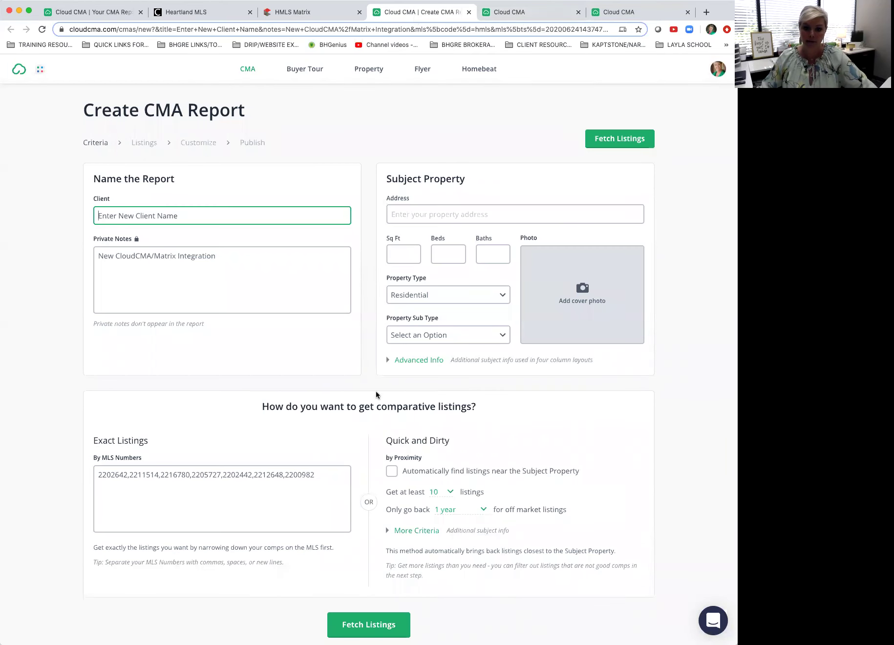
# Step: Open the avatar account menu on the Cloud CMA Recent Reports dashboard
pyautogui.click(534, 16)
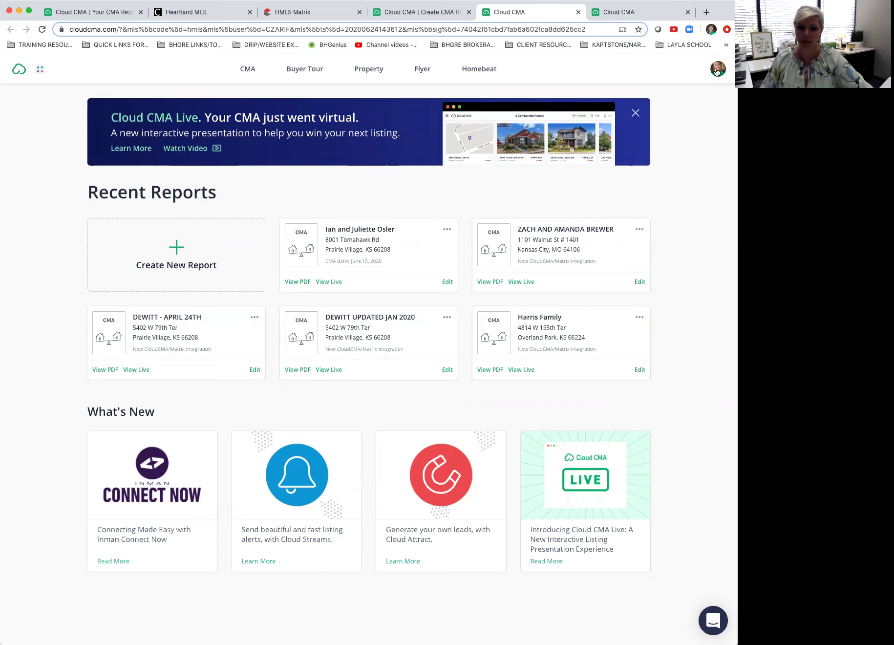
pyautogui.click(717, 71)
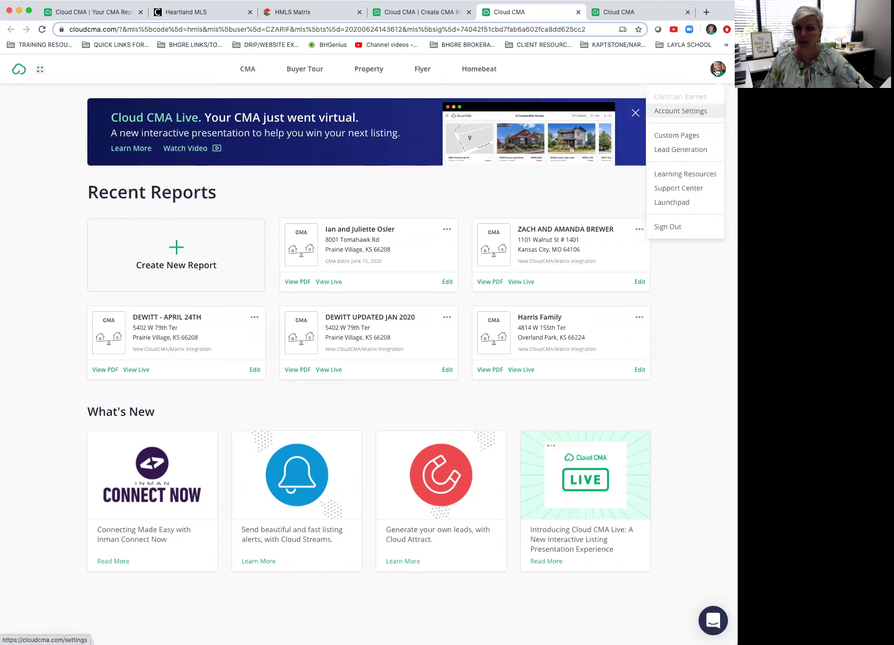
# Step: Open the Account Settings Profile page, check the Full Name field, then open a new tab
pyautogui.click(688, 115)
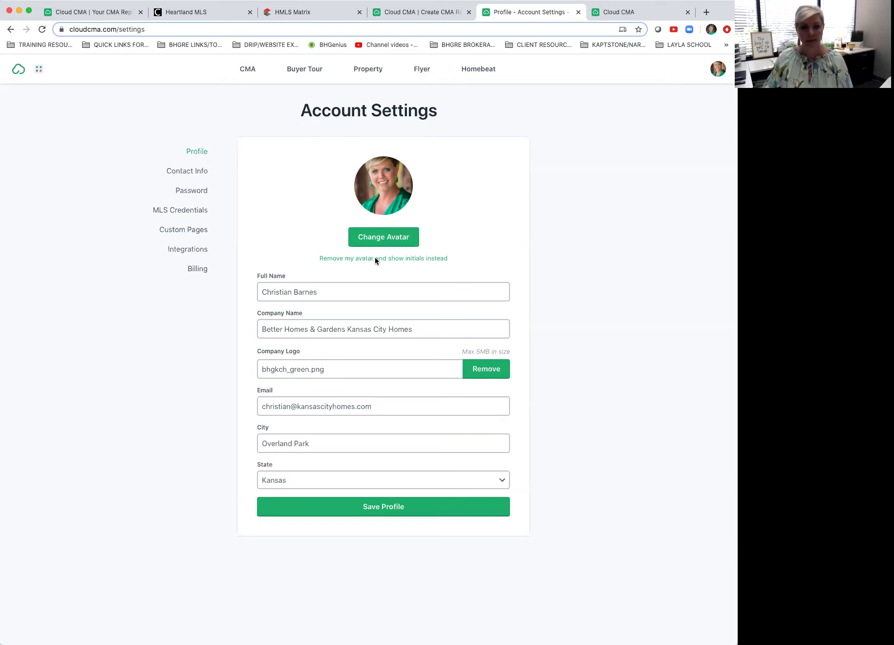
pyautogui.click(355, 292)
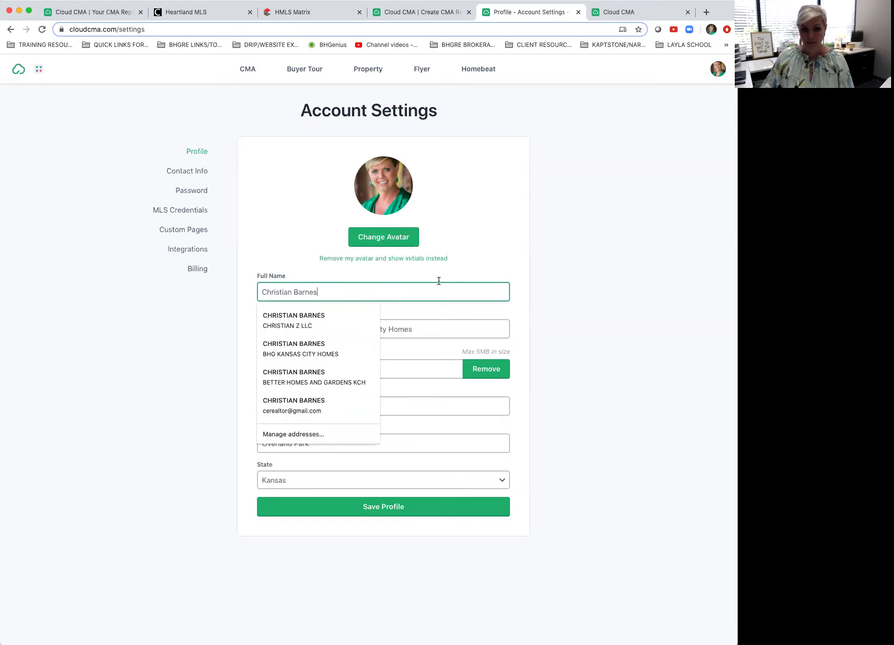
pyautogui.click(680, 249)
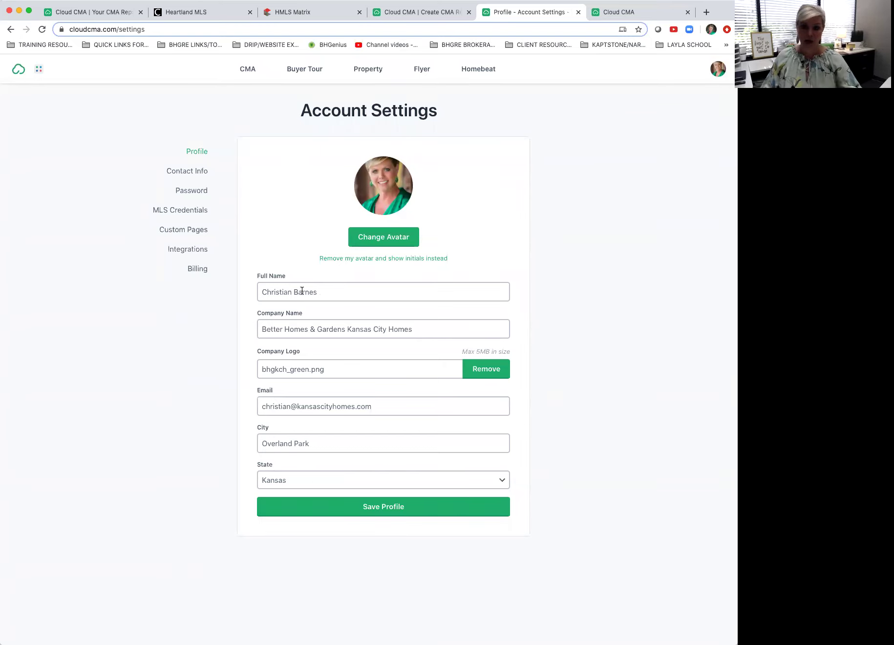
pyautogui.click(345, 292)
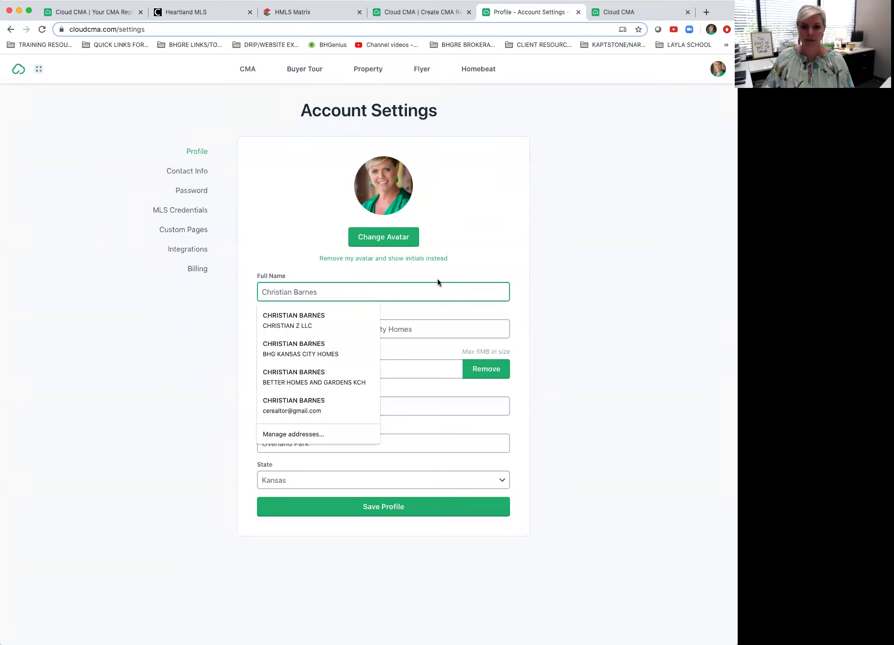
pyautogui.click(530, 263)
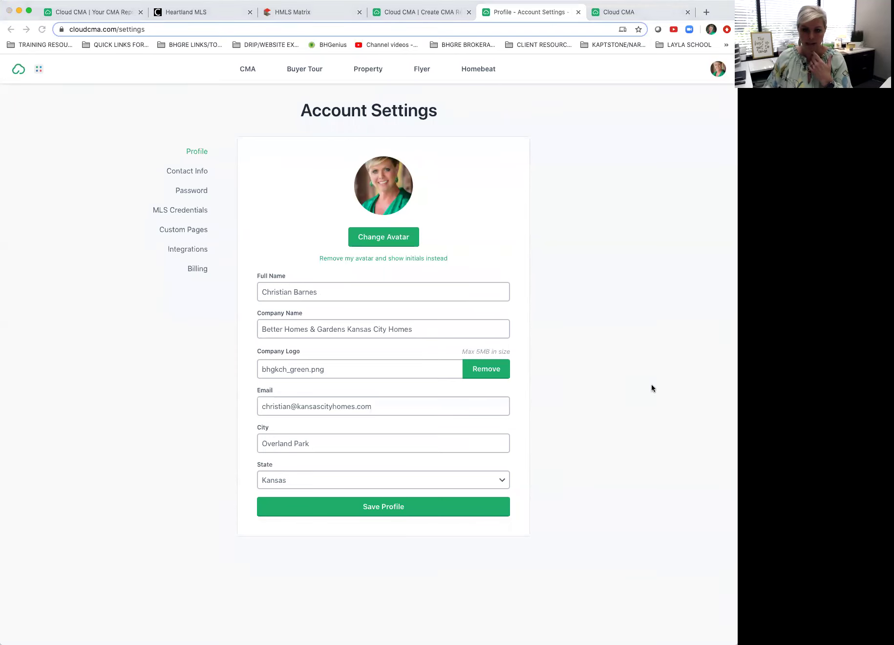
pyautogui.click(648, 400)
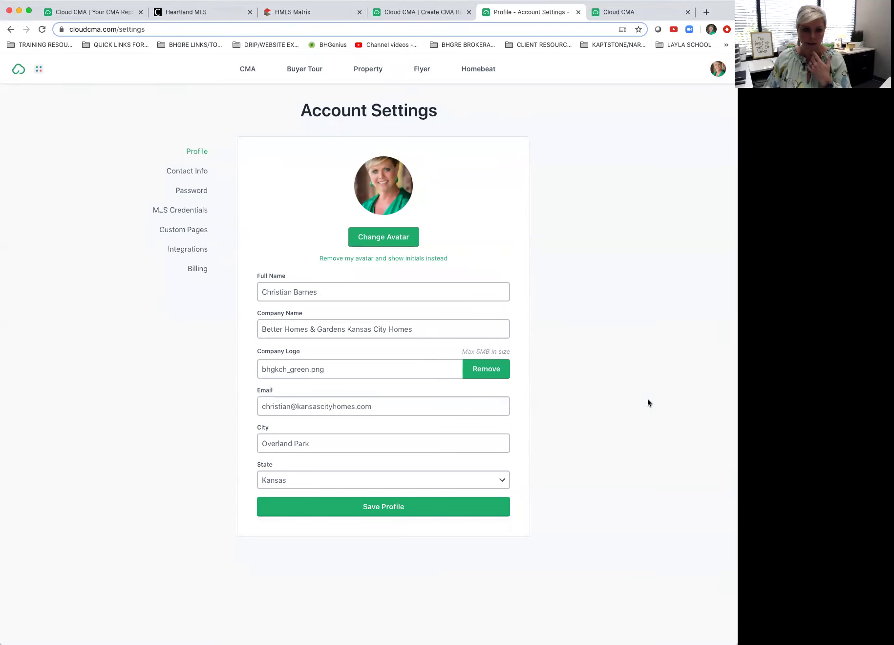
pyautogui.click(706, 13)
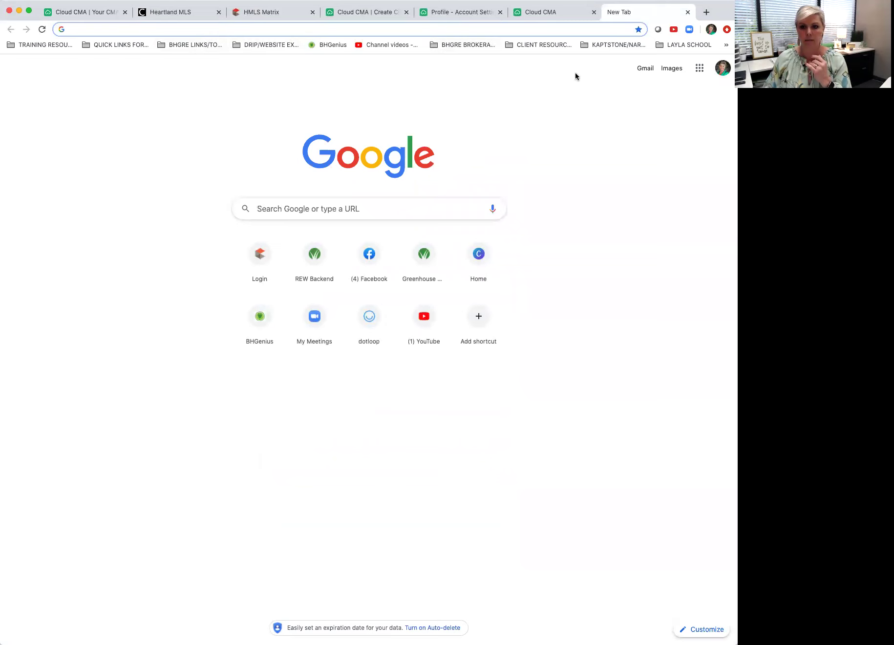
# Step: Preview CLOUD CMA HARRIS STEP ONE EXAMPLE.pdf from Drive's 2020 ENGAGE > 1 CLASS CONTENT > CMA CLASS
pyautogui.click(700, 68)
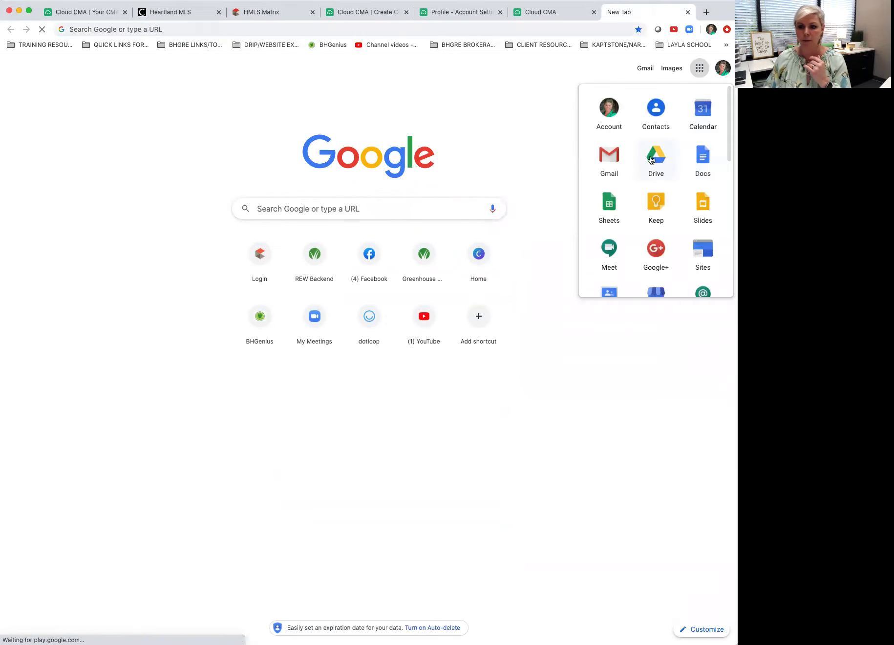
pyautogui.click(651, 160)
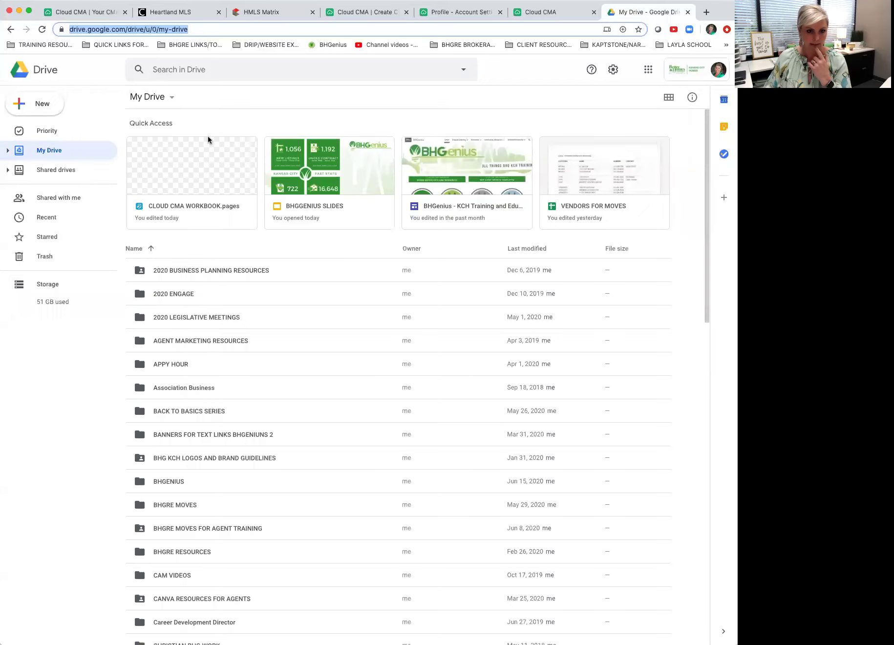
pyautogui.doubleClick(174, 295)
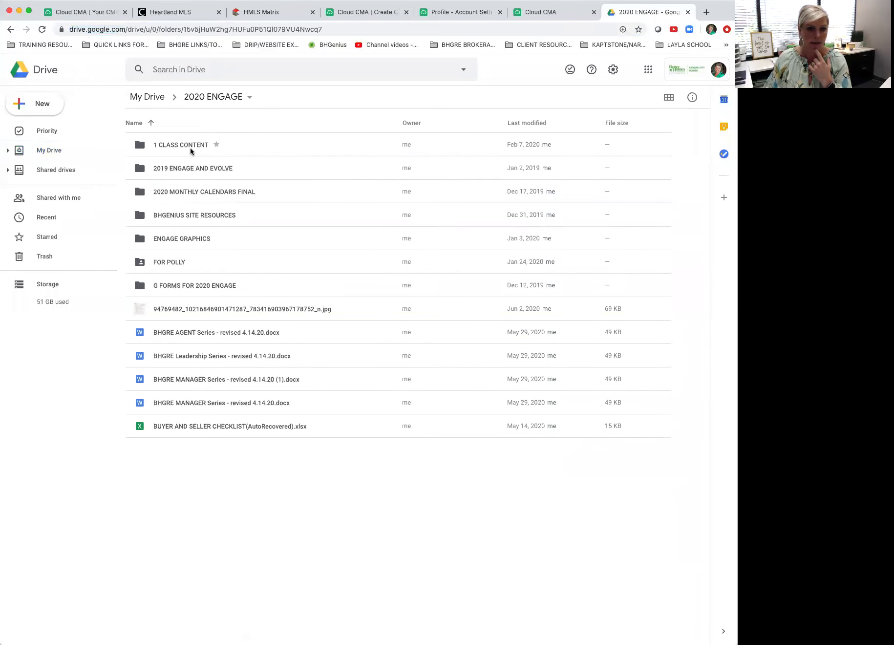
pyautogui.doubleClick(191, 151)
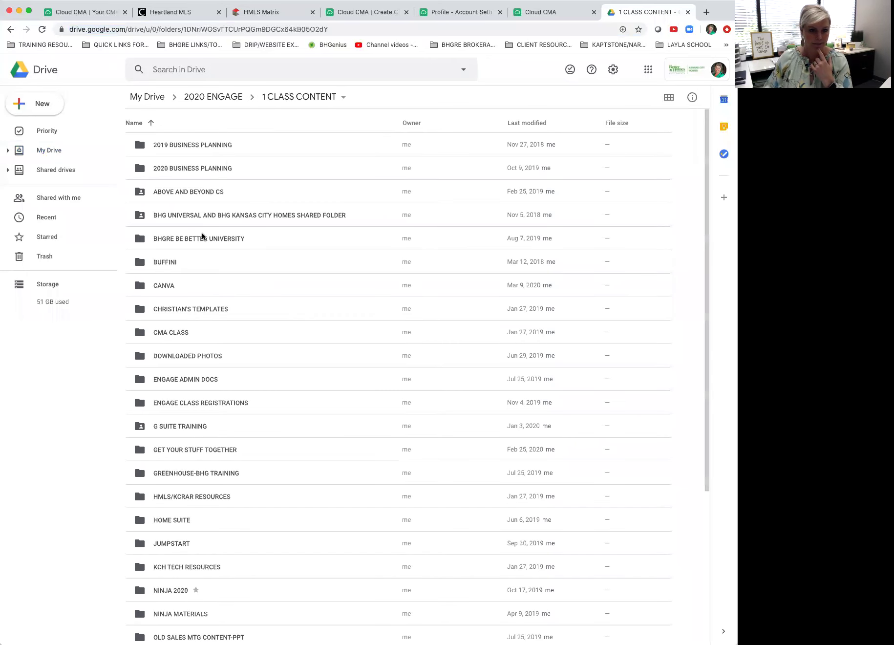
pyautogui.doubleClick(178, 334)
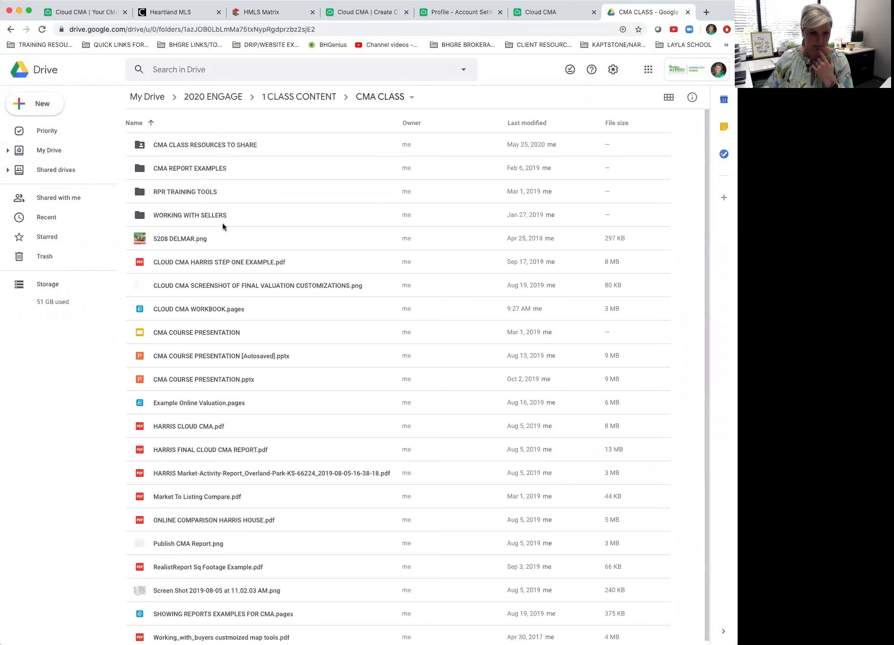
pyautogui.doubleClick(218, 260)
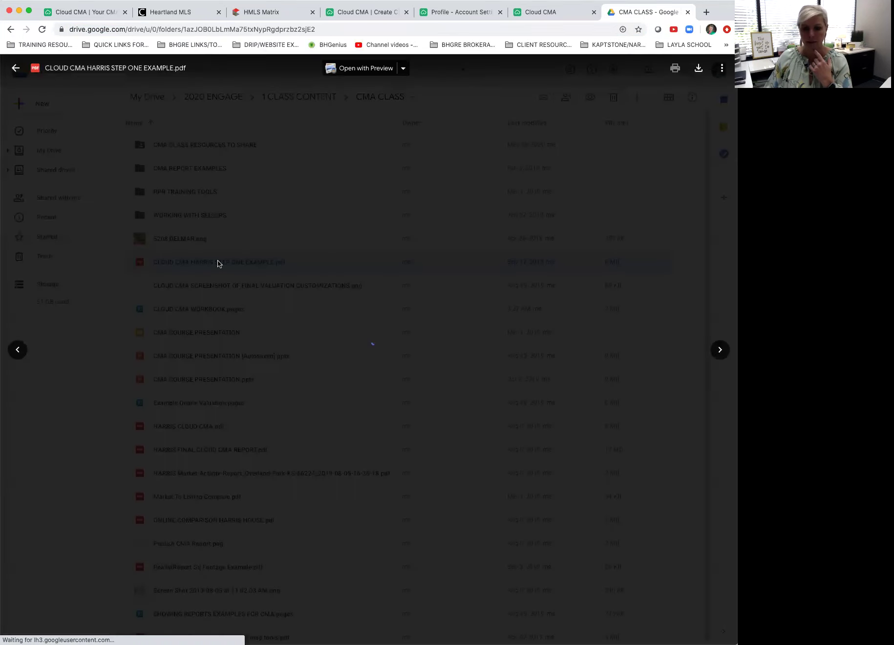
# Step: Scroll through the example CMA report pages and zoom the preview in three levels
pyautogui.scroll(-1, 554, 272)
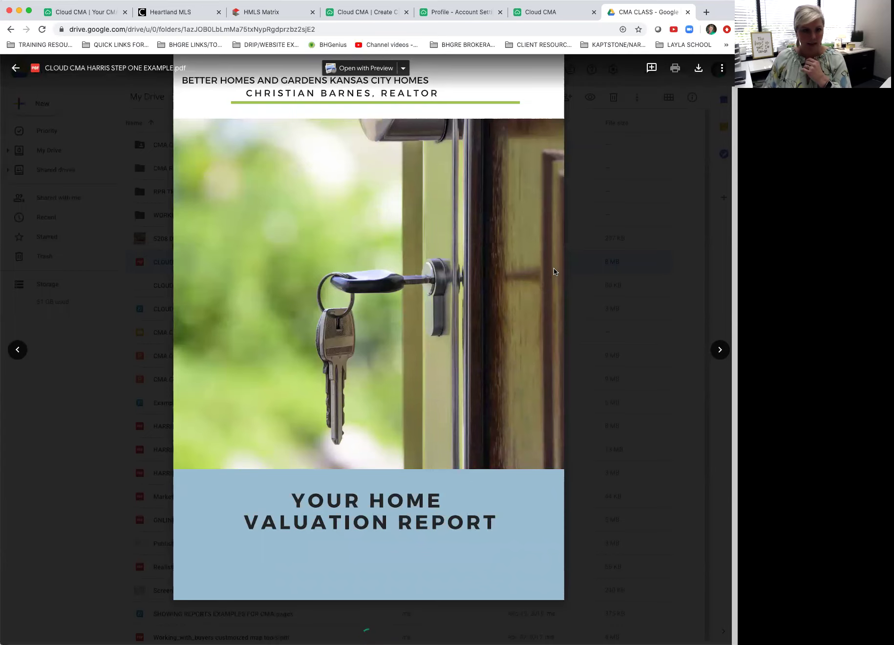
pyautogui.scroll(1, 554, 272)
pyautogui.scroll(-1, 554, 272)
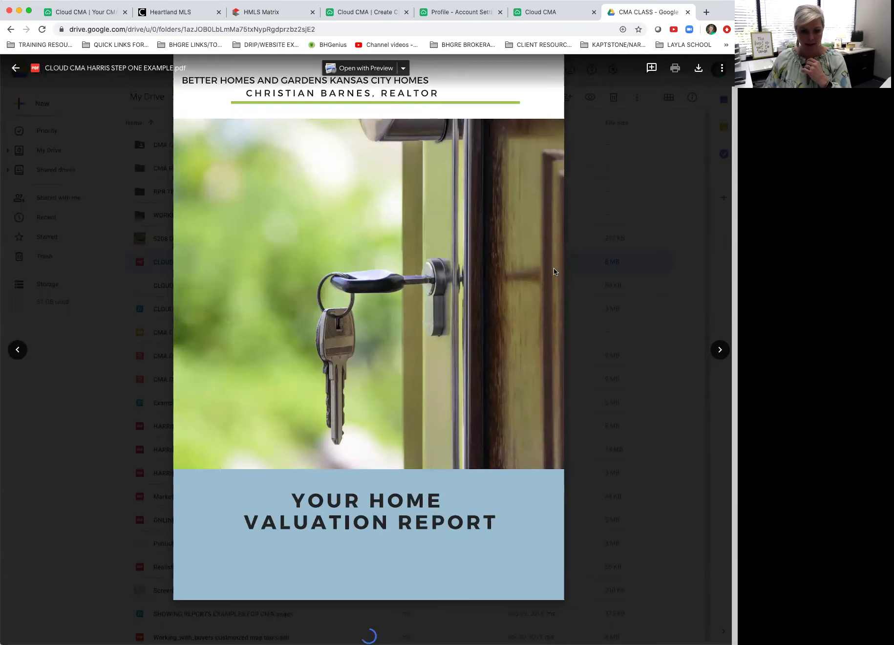
pyautogui.scroll(1, 554, 271)
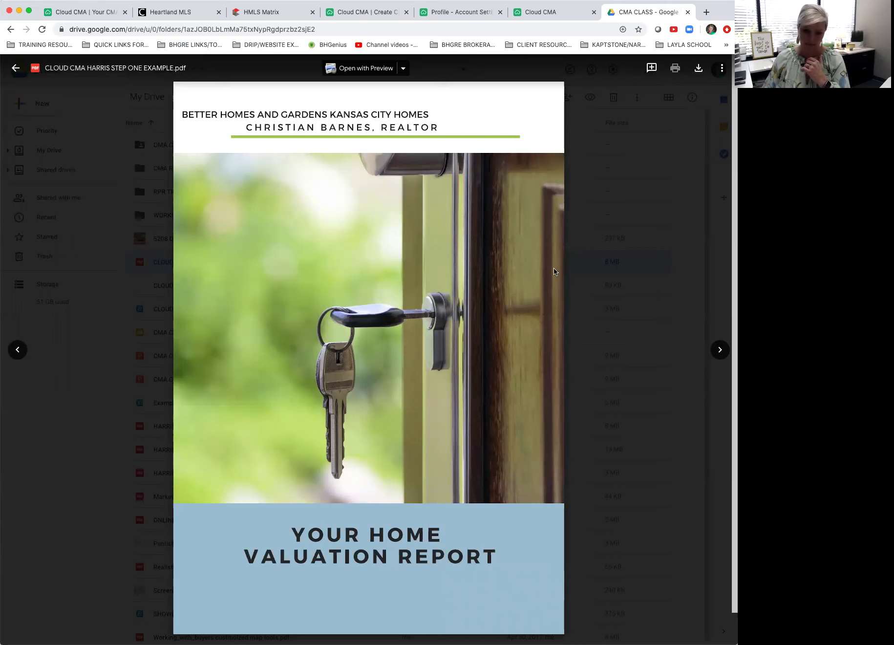
pyautogui.scroll(-1, 324, 395)
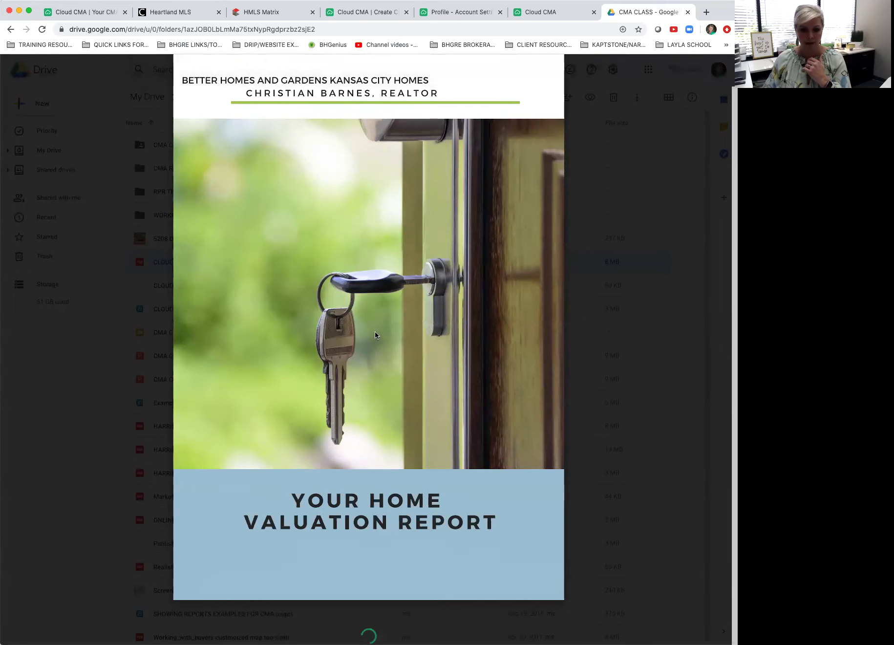
pyautogui.scroll(-5, 511, 274)
pyautogui.scroll(-14, 511, 275)
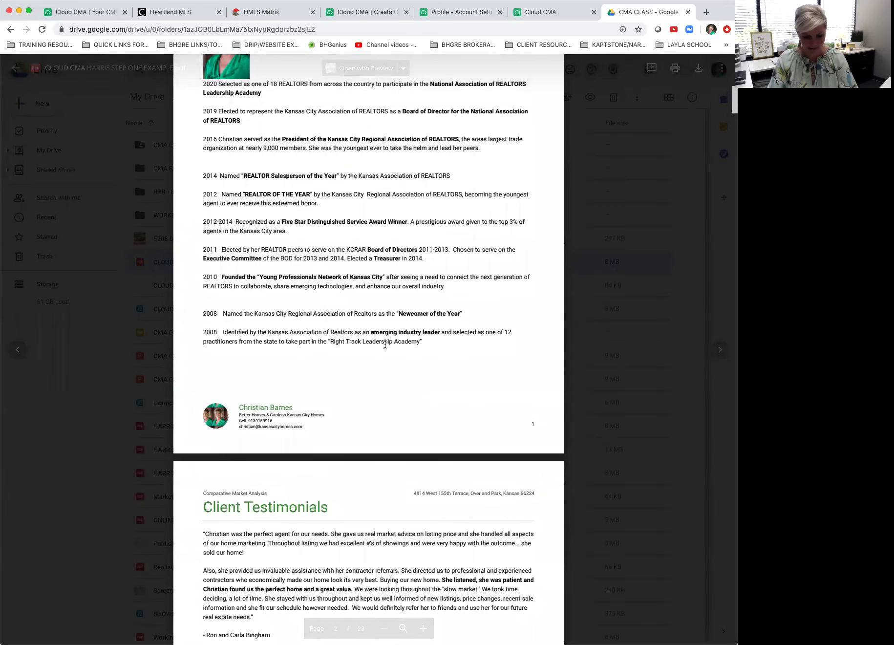
pyautogui.press('super+equal')
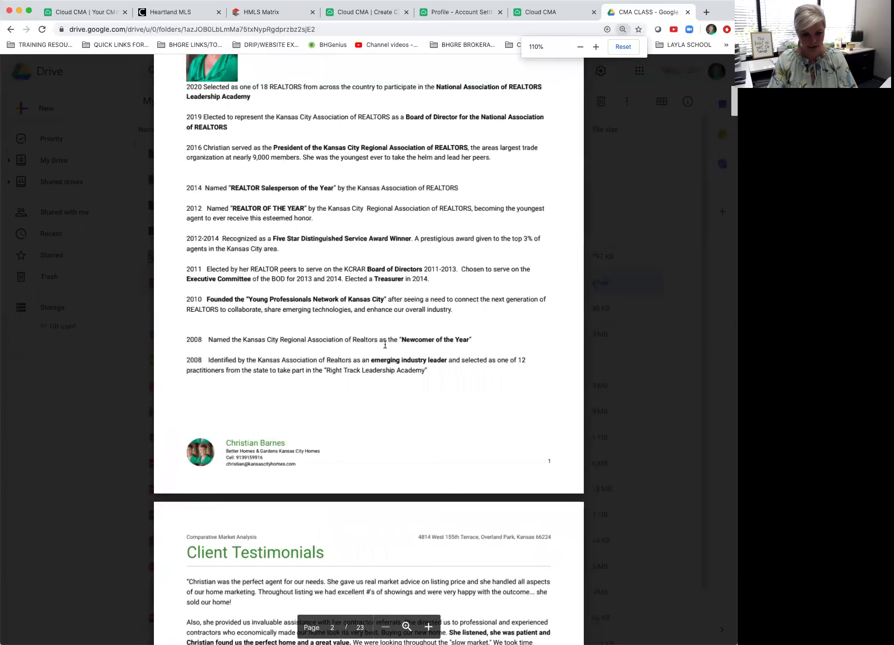
pyautogui.press('super+equal')
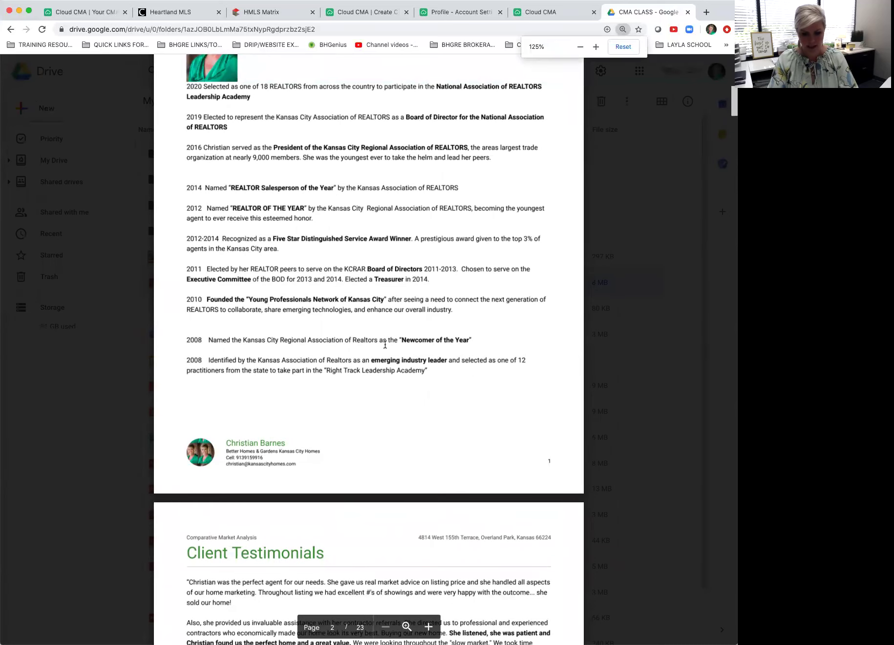
pyautogui.press('super+equal')
pyautogui.press('super+equal')
# Step: Read the contact footers further down, then return to Cloud CMA's Profile account settings
pyautogui.scroll(-6, 371, 400)
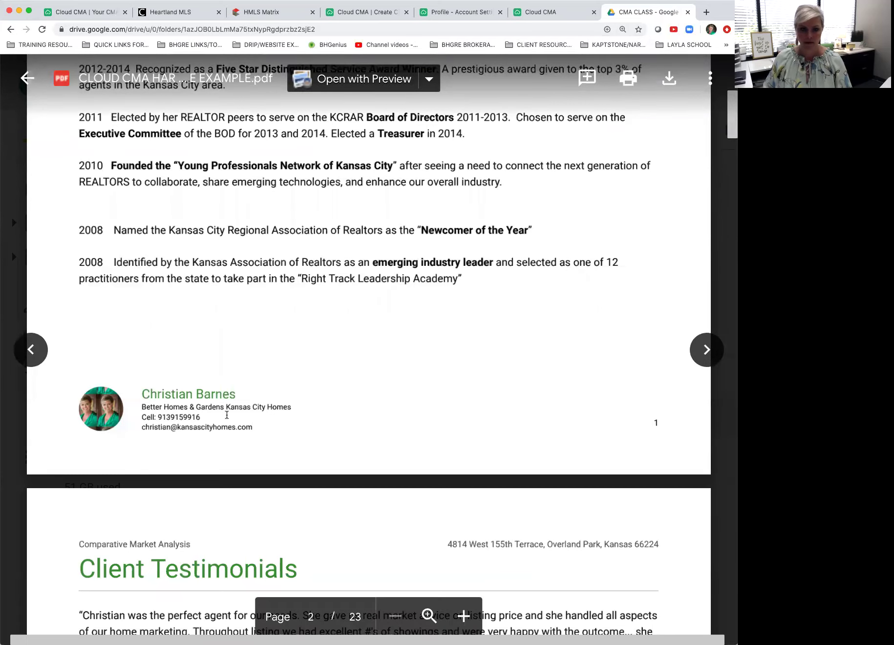
pyautogui.scroll(-20, 227, 415)
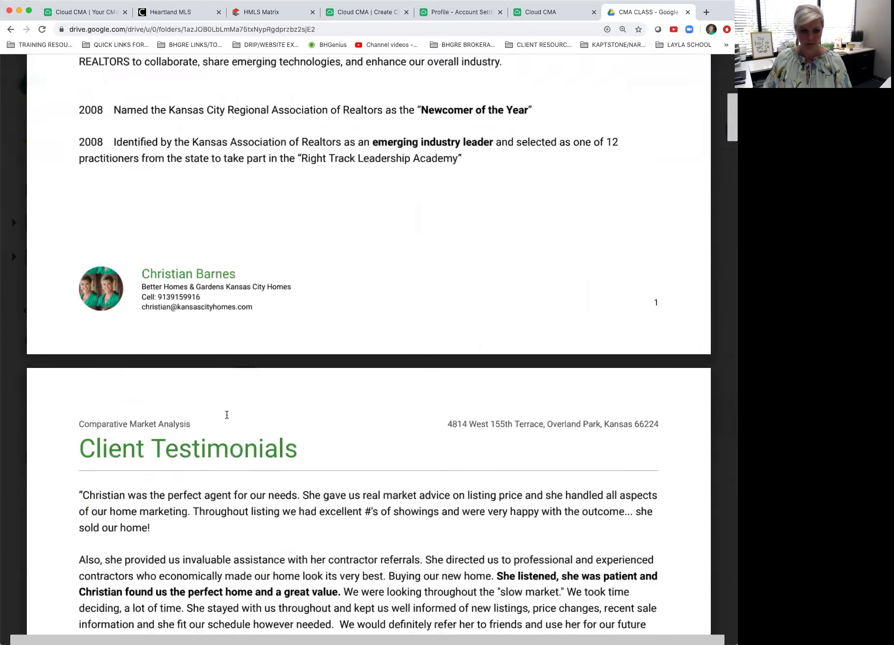
pyautogui.scroll(-15, 227, 415)
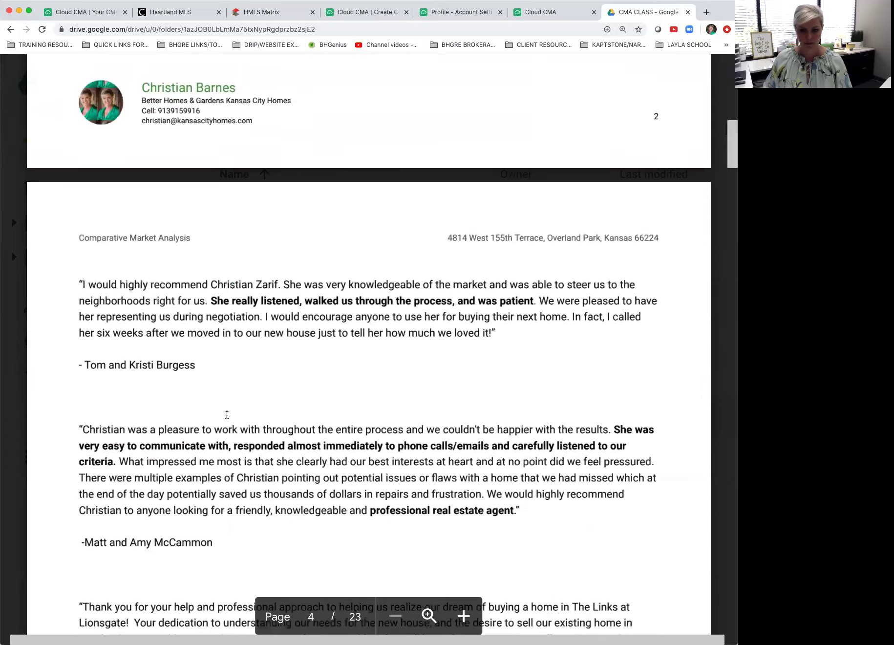
pyautogui.click(548, 13)
pyautogui.click(446, 15)
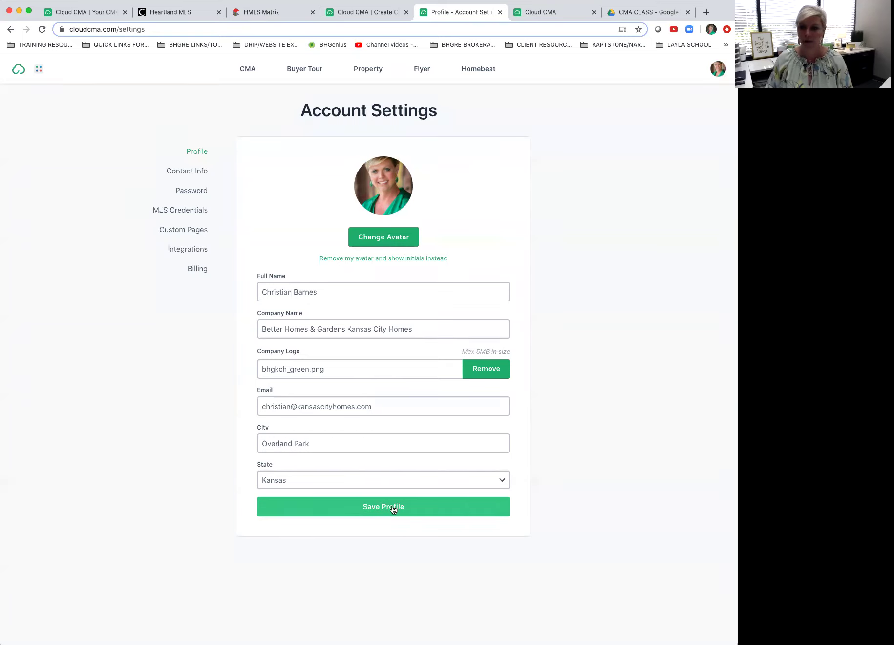
# Step: Show the Contact Info settings page, then bring the Recent Reports dashboard forward
pyautogui.click(196, 171)
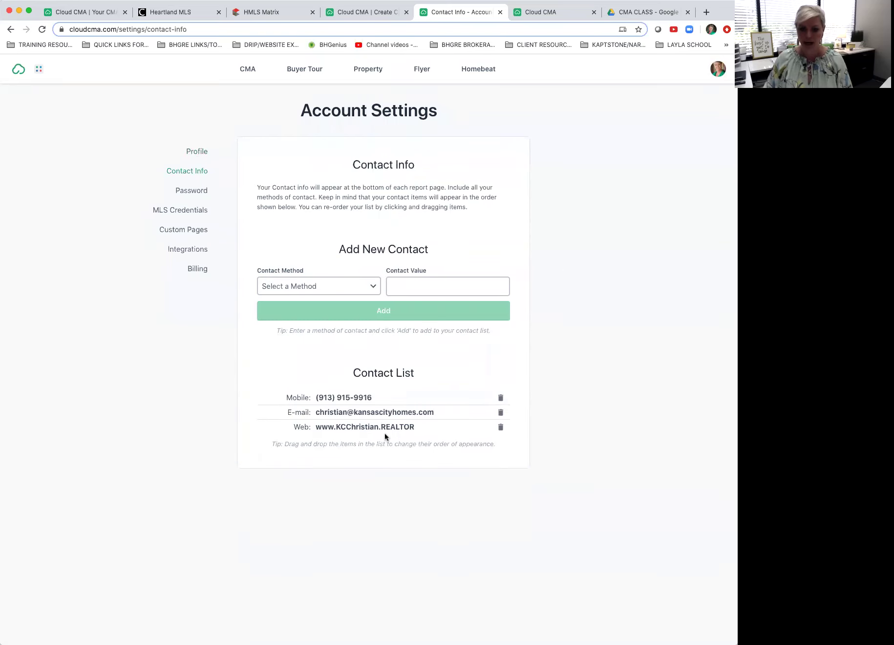
pyautogui.click(536, 12)
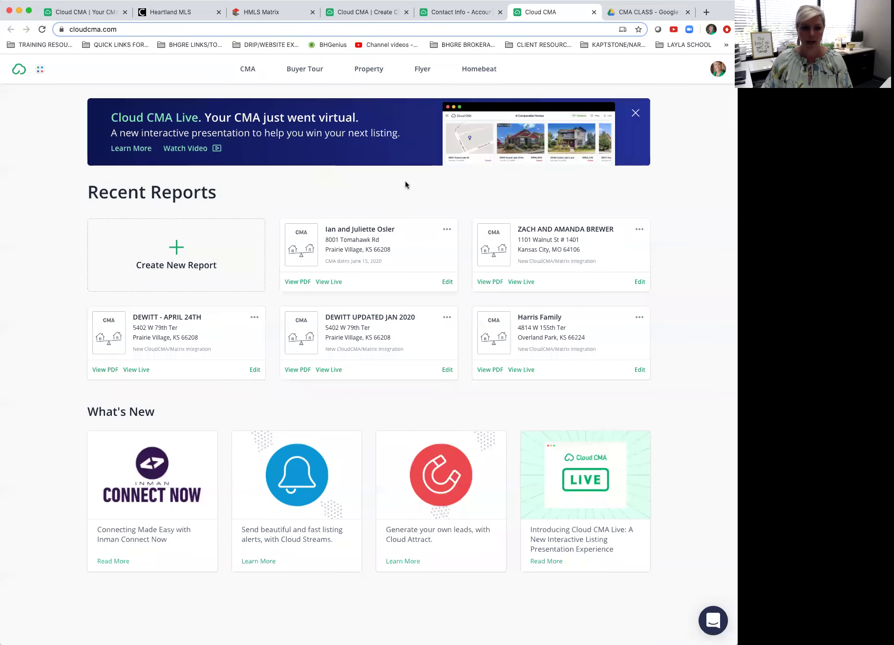
# Step: Check the example PDF's page 4 footer in Google Drive, then return to Contact Info
pyautogui.click(626, 13)
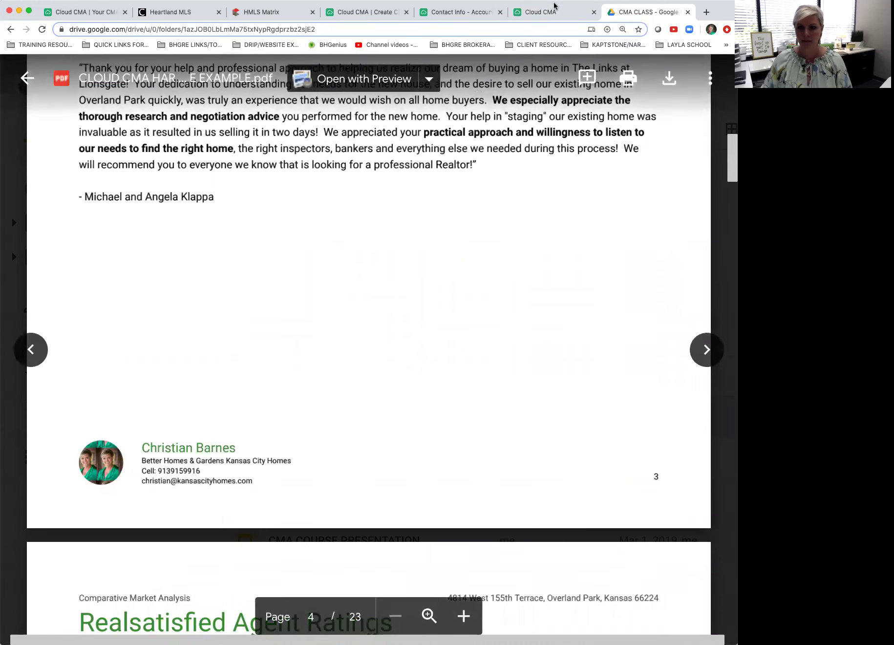
pyautogui.click(446, 12)
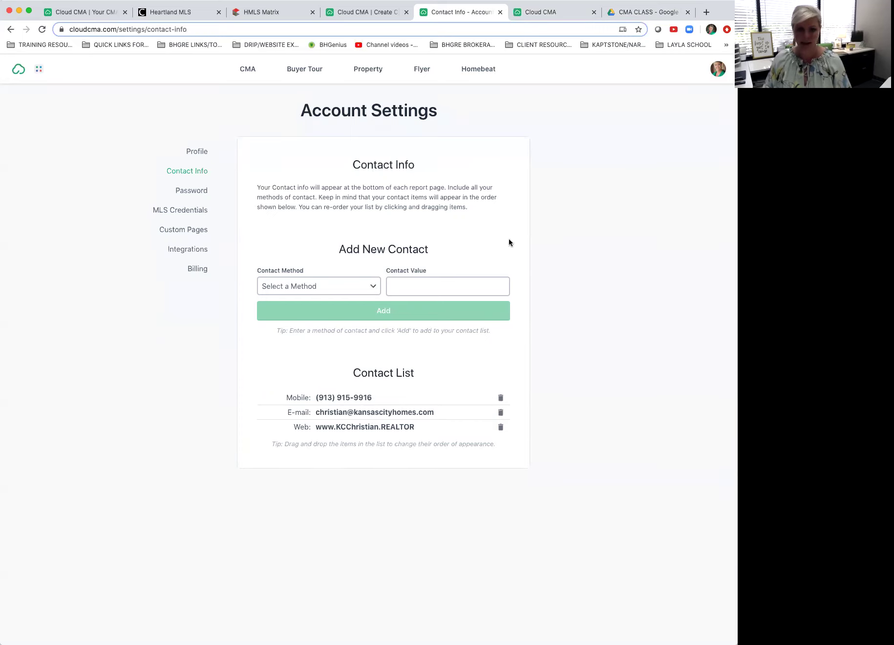
pyautogui.click(373, 287)
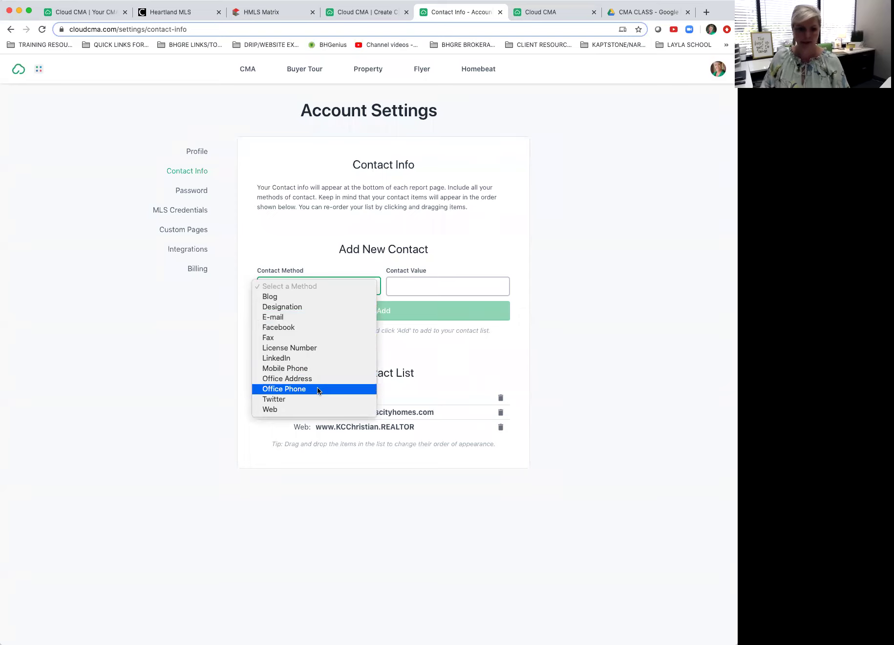
pyautogui.click(559, 239)
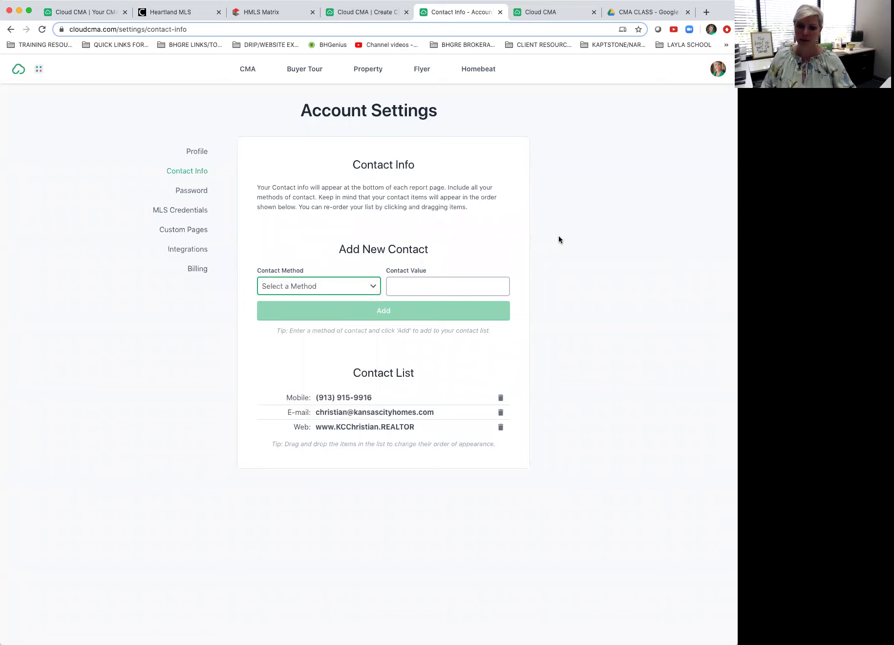
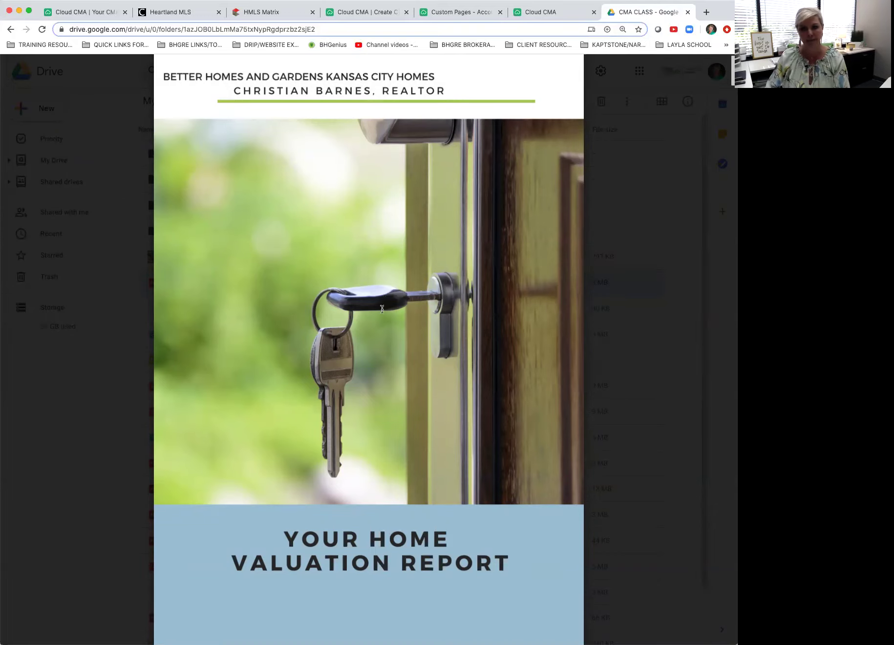
# Step: Show Cloud CMA's Custom Pages settings and scroll through the three uploaded custom PDF pages
pyautogui.scroll(-2, 382, 309)
pyautogui.scroll(3, 382, 309)
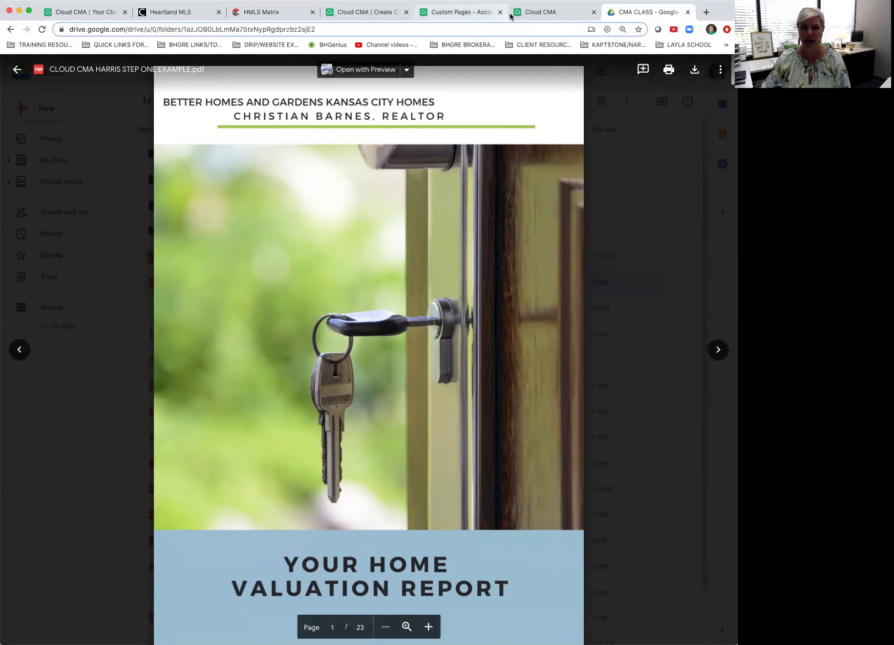
pyautogui.click(438, 19)
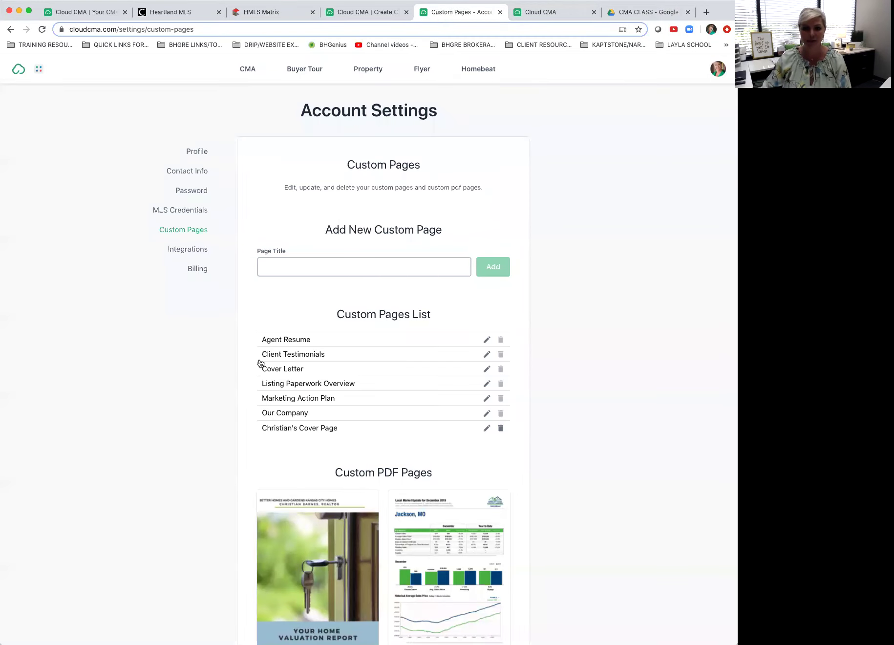
pyautogui.scroll(-3, 239, 438)
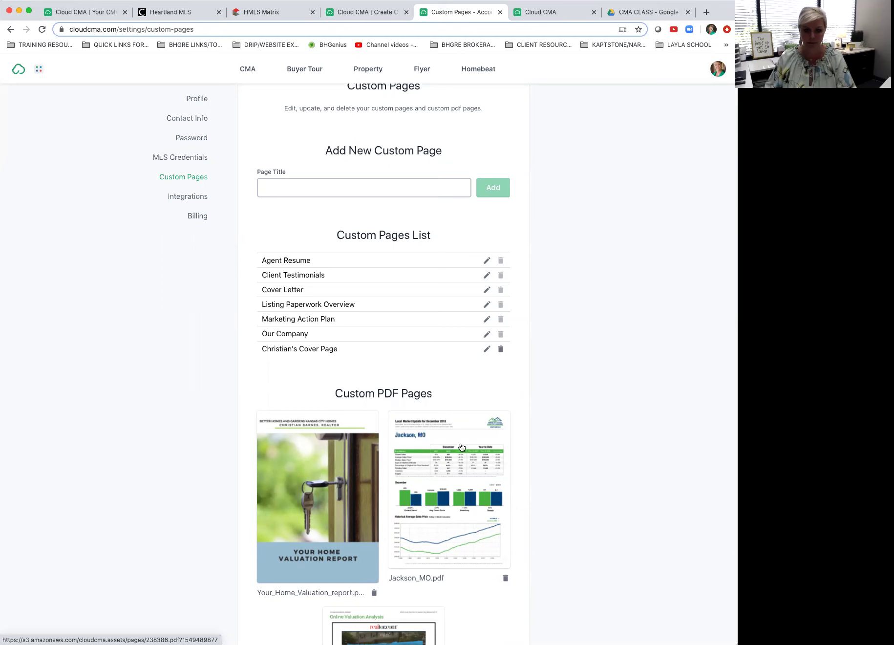
pyautogui.scroll(-3, 553, 331)
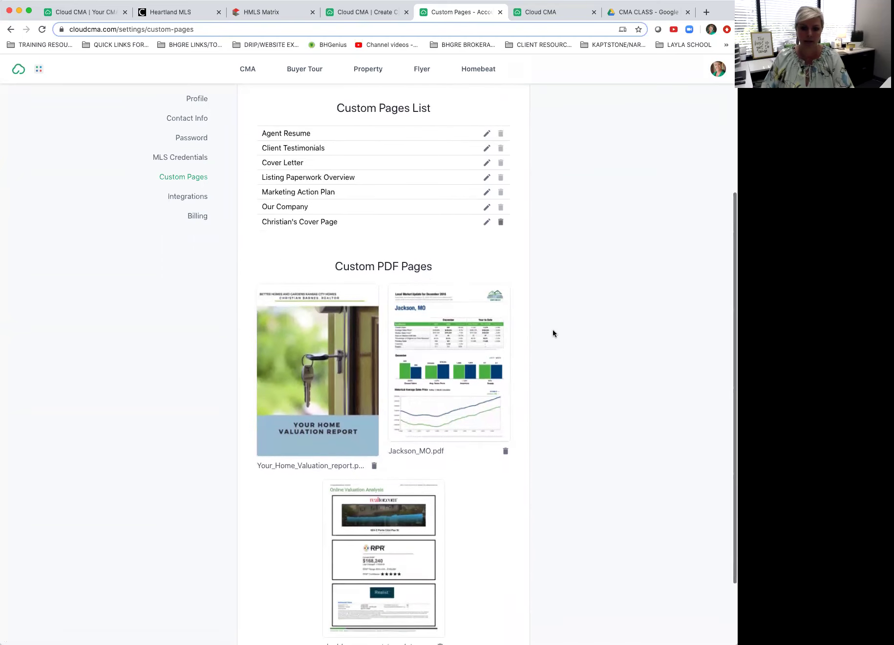
pyautogui.scroll(-2, 553, 331)
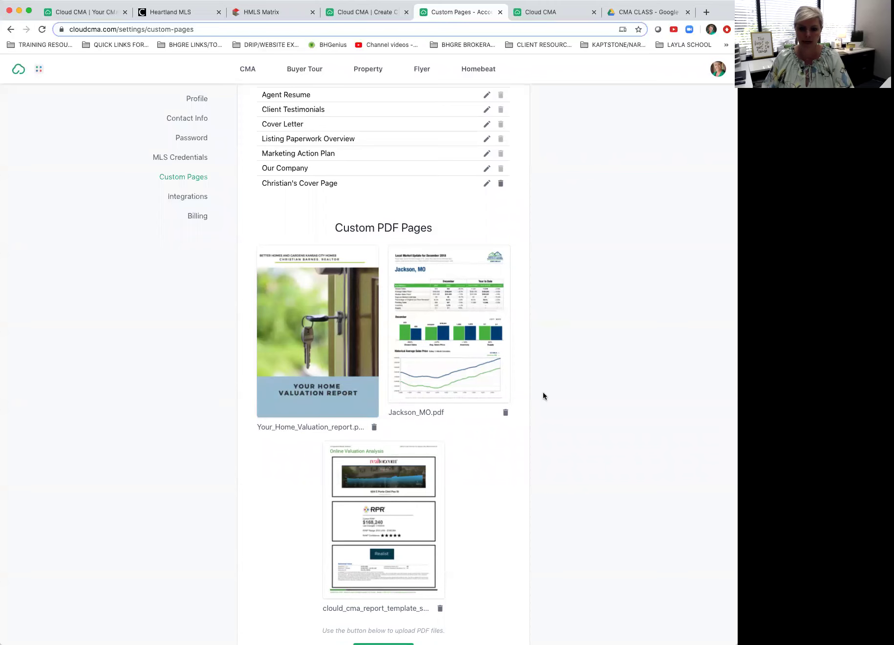
pyautogui.scroll(6, 543, 394)
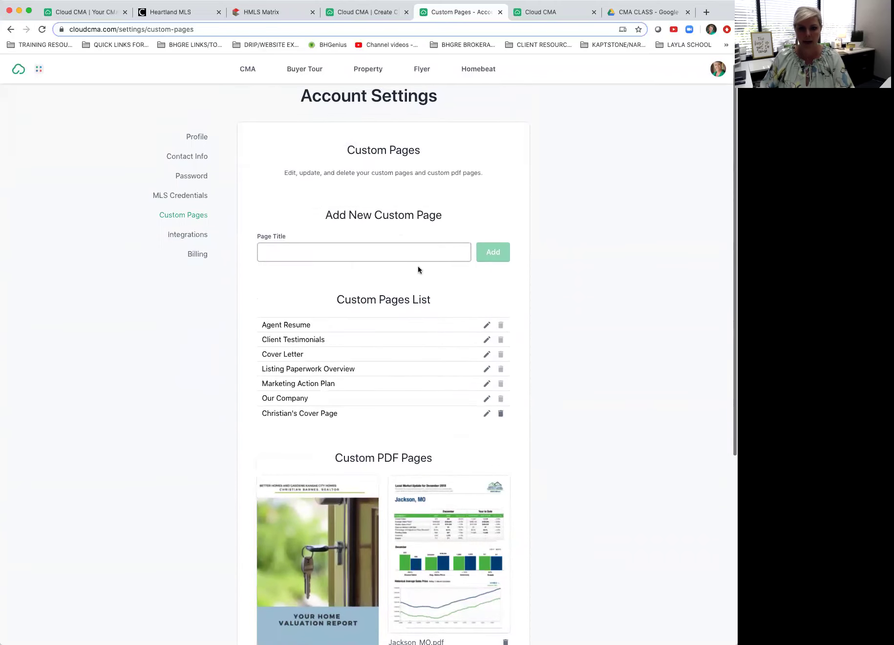
# Step: Add a new custom page titled 'Christian Test' and open its empty body for editing
pyautogui.click(328, 254)
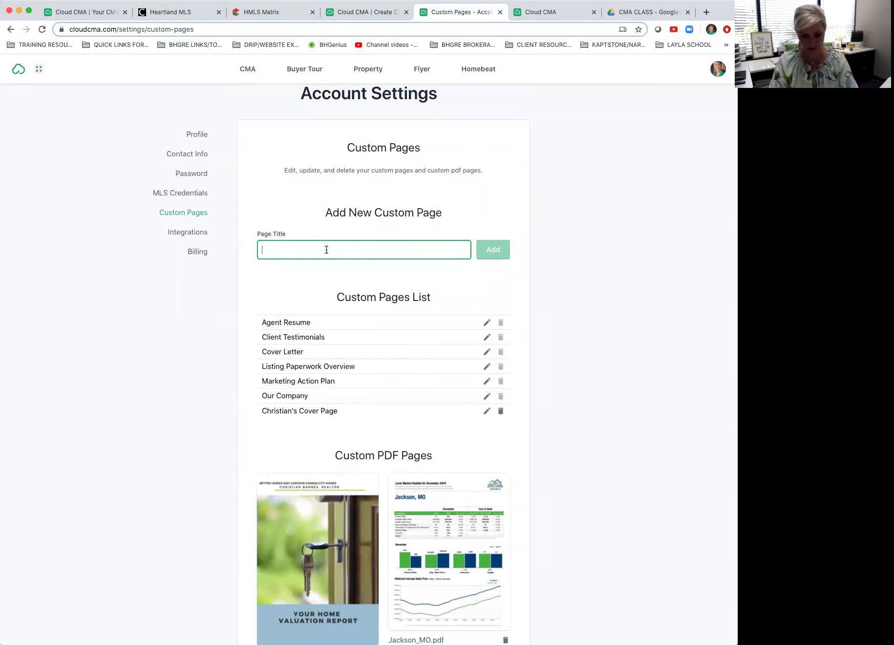
pyautogui.write('Christian Test')
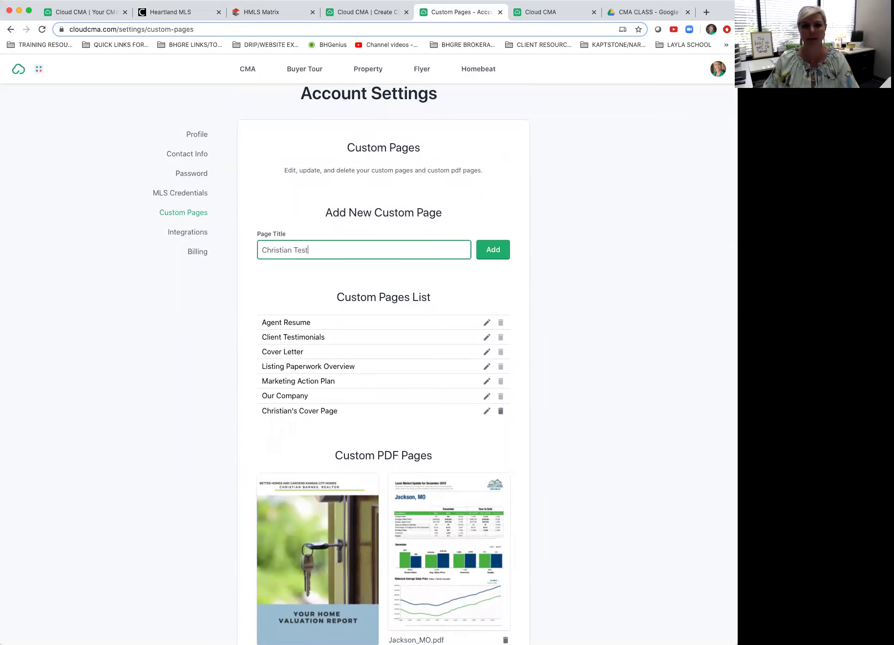
pyautogui.click(493, 248)
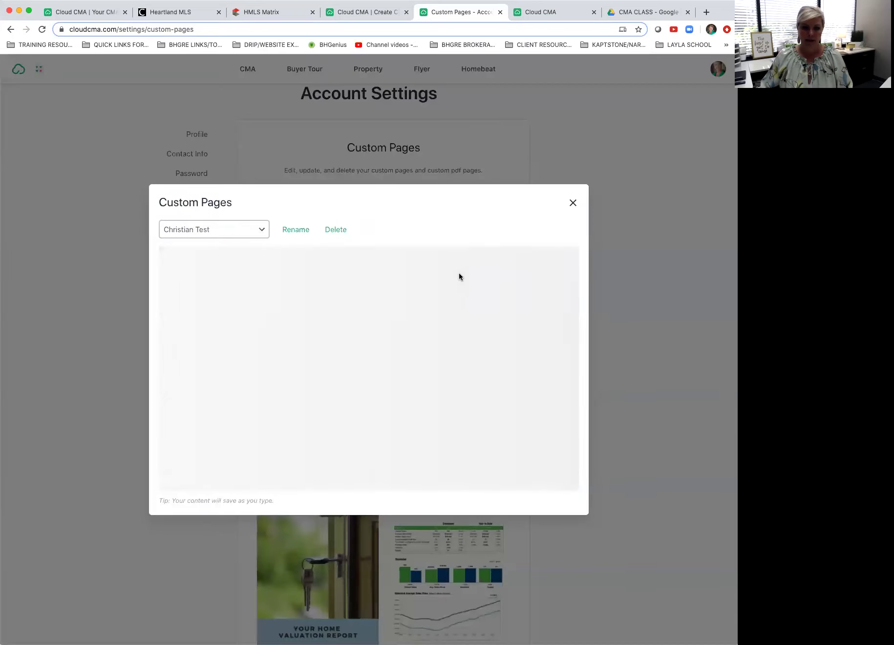
pyautogui.click(252, 229)
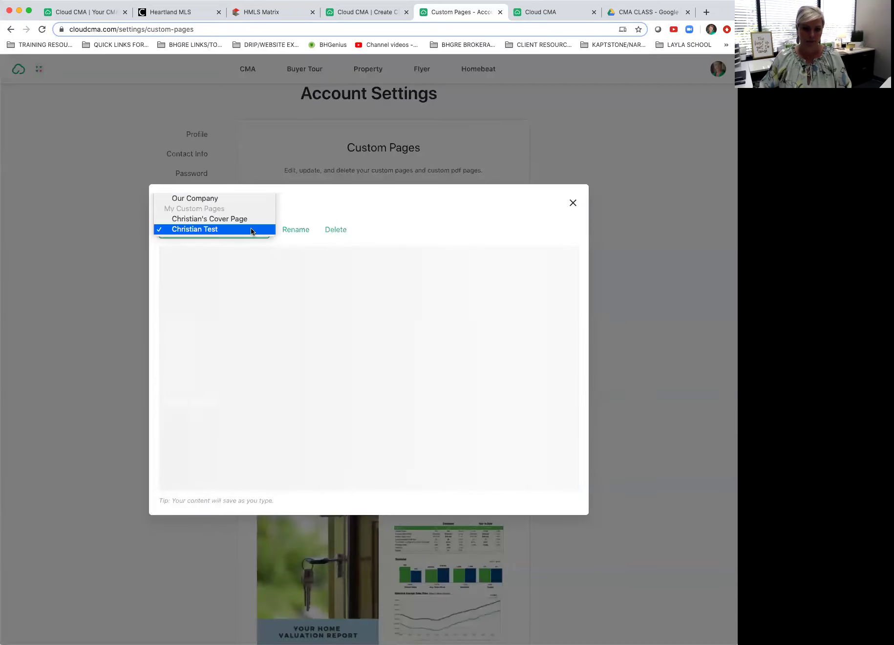
pyautogui.click(251, 230)
pyautogui.click(240, 287)
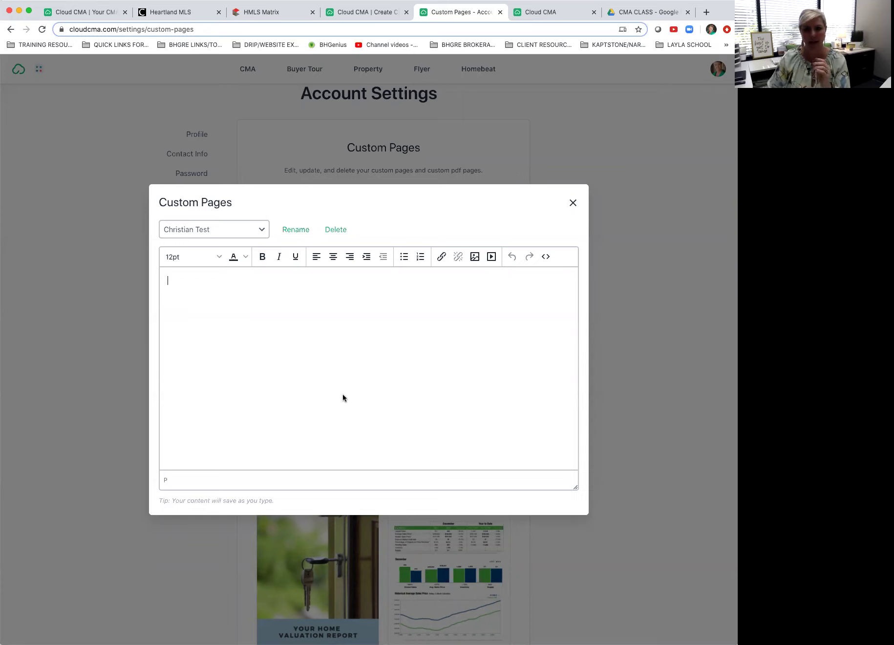
# Step: Close the page editor and upload the COVER_FOR_CLASS_HOW_TO cover PDF as a custom PDF page
pyautogui.click(574, 203)
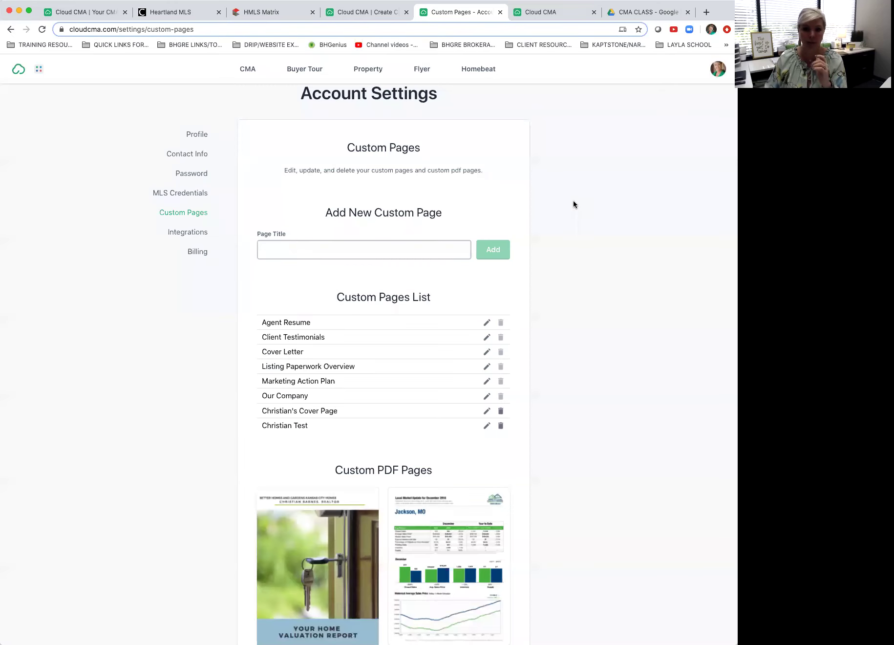
pyautogui.scroll(-6, 556, 319)
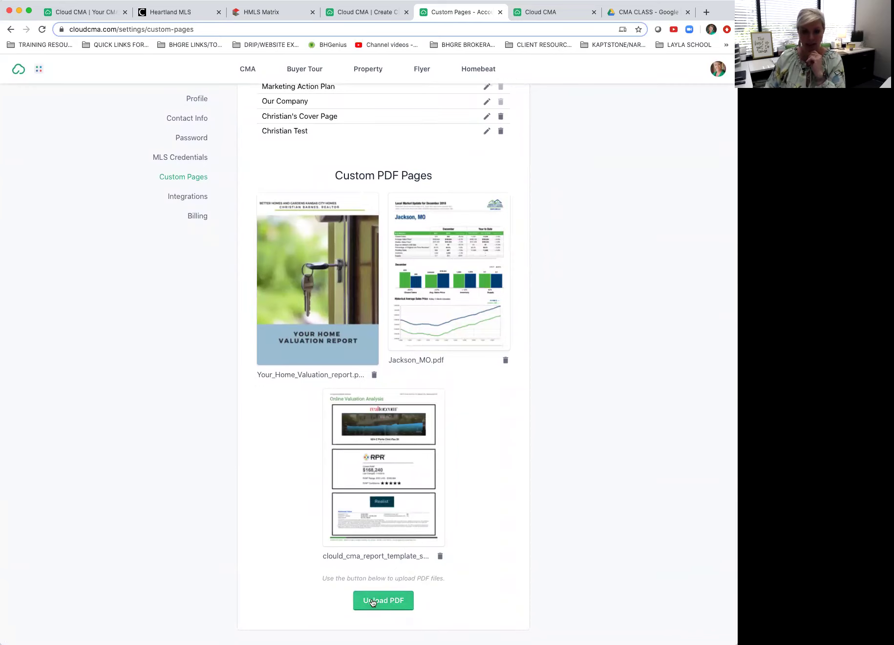
pyautogui.click(373, 603)
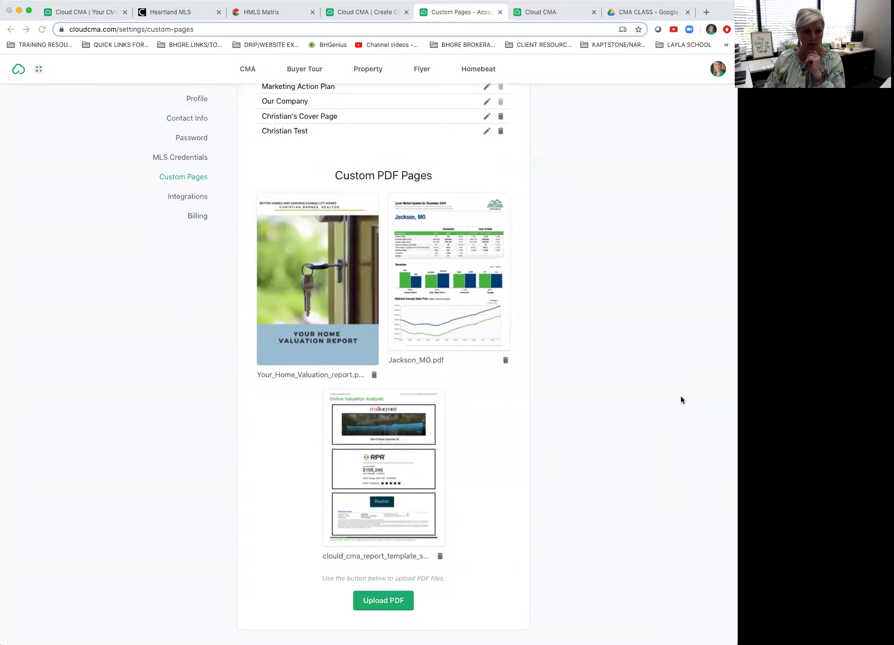
pyautogui.press('Return')
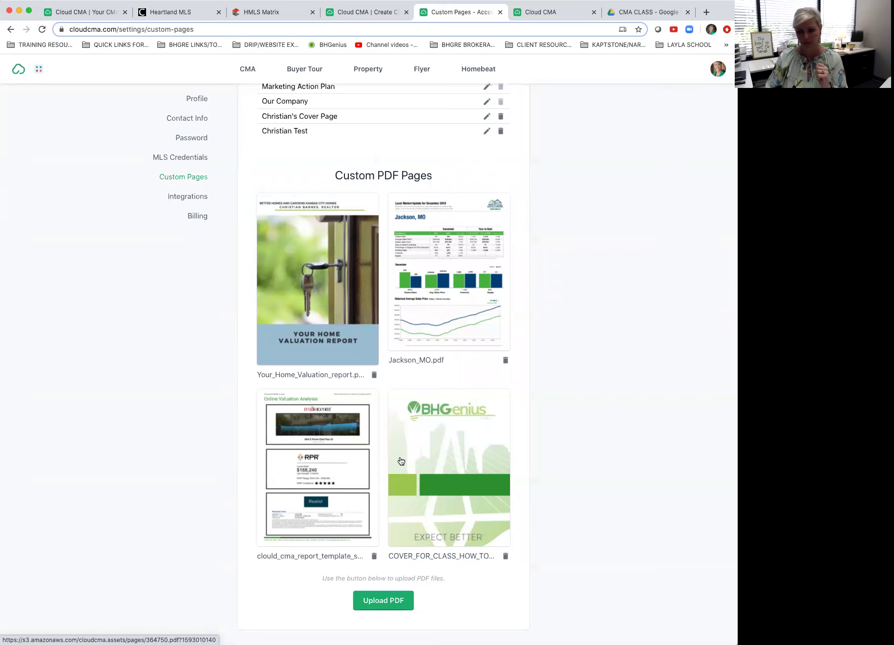
# Step: Review the custom pages list, peek at the Marketing Action Plan editor, and zoom the page to 125%
pyautogui.scroll(3, 401, 461)
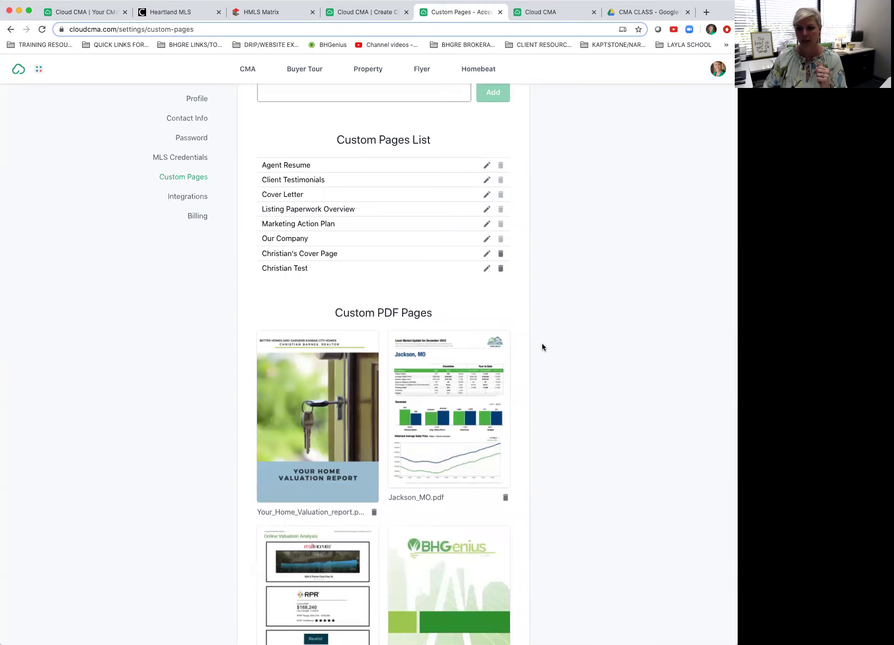
pyautogui.scroll(-3, 542, 347)
pyautogui.scroll(-1, 542, 347)
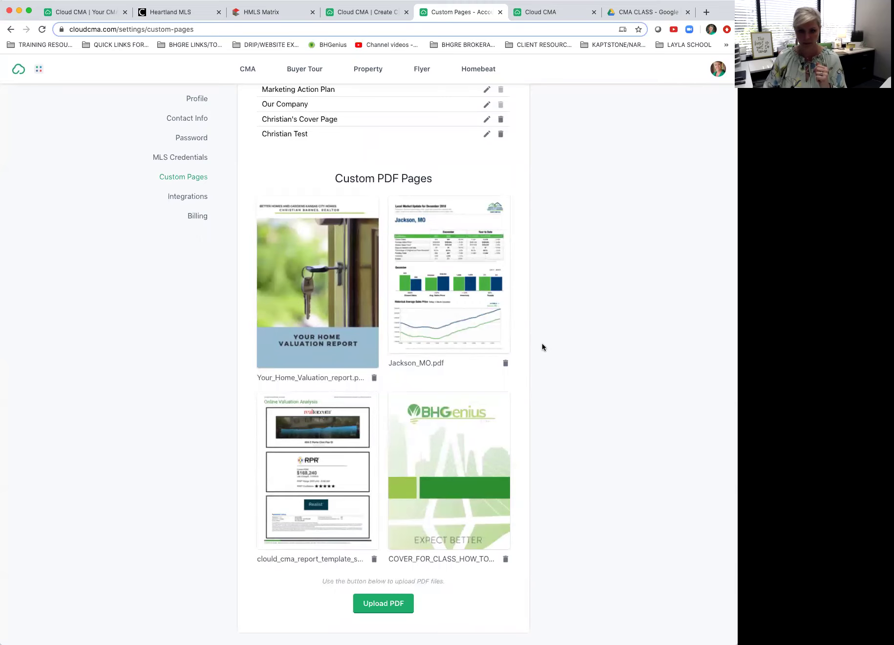
pyautogui.scroll(2, 542, 347)
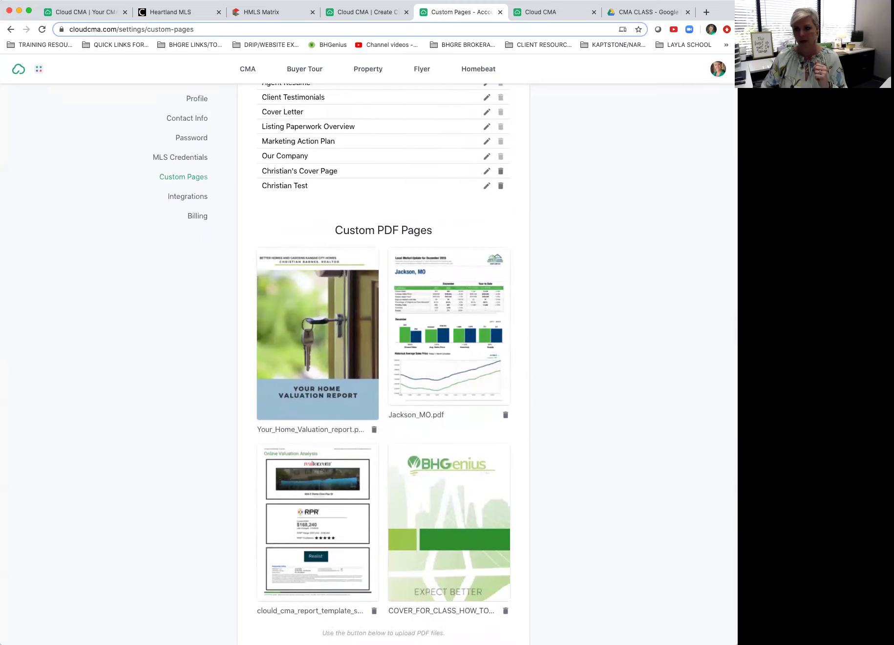
pyautogui.scroll(5, 668, 257)
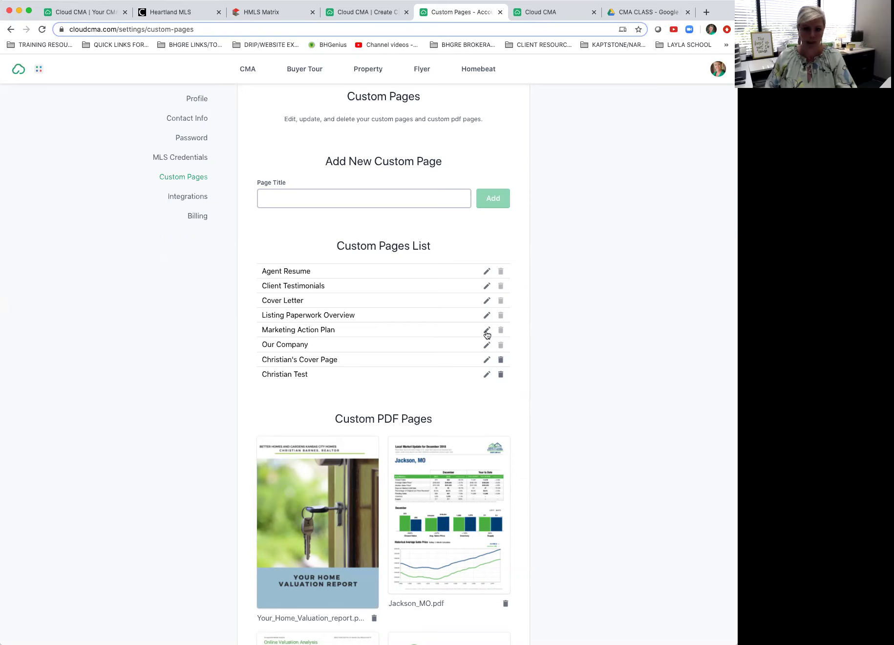
pyautogui.click(487, 330)
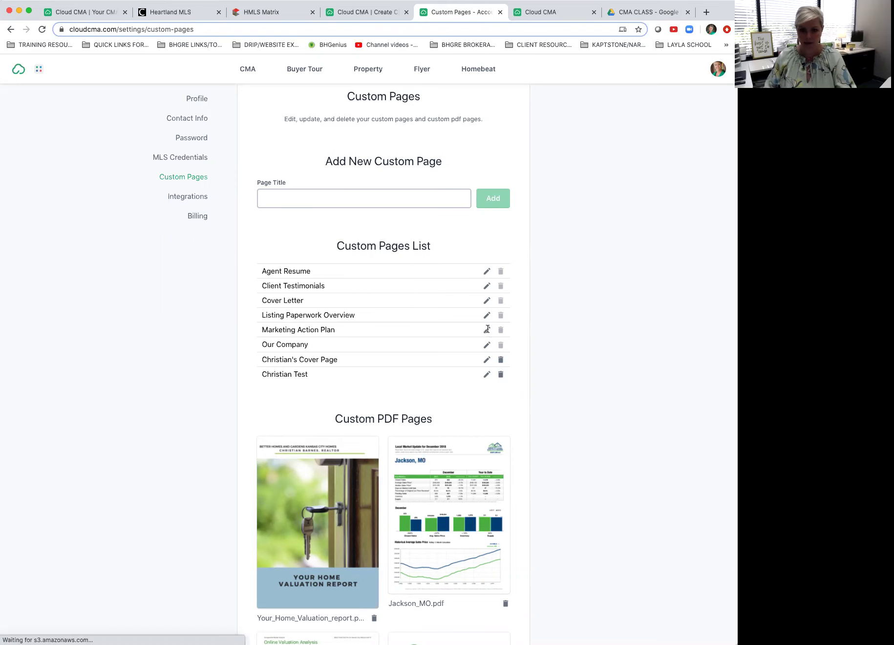
pyautogui.click(574, 204)
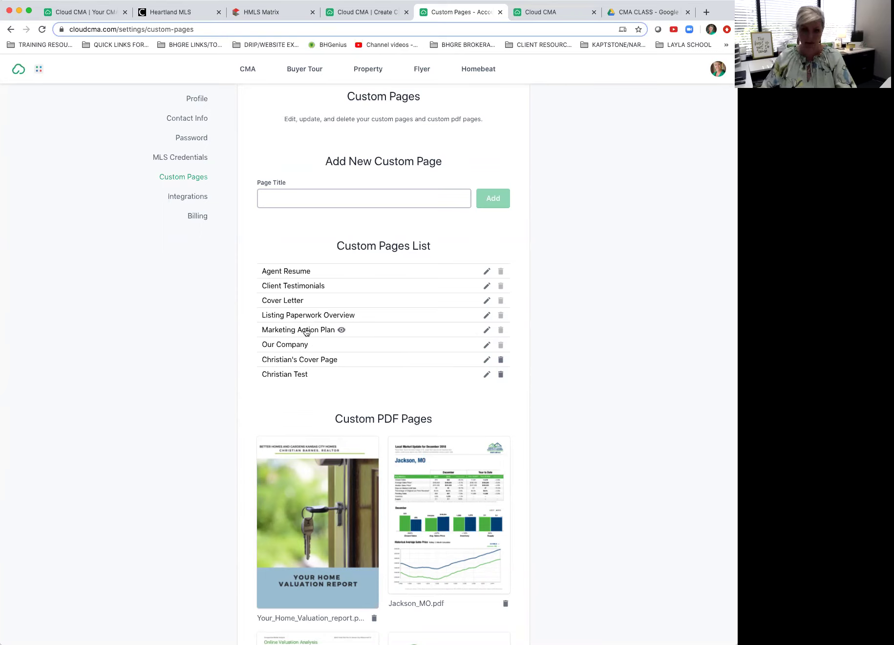
pyautogui.press('super+equal')
pyautogui.press('super+equal')
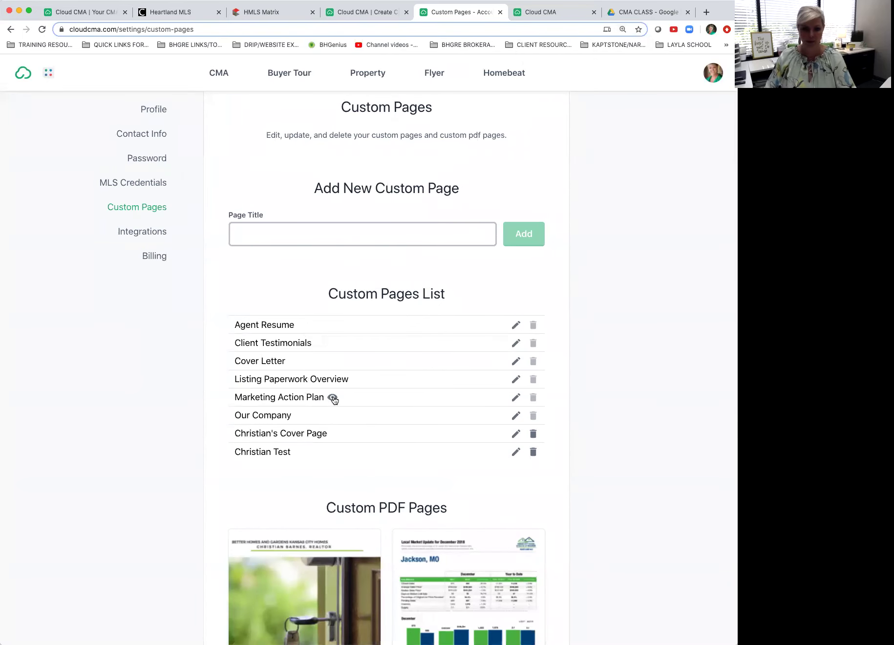
pyautogui.click(333, 397)
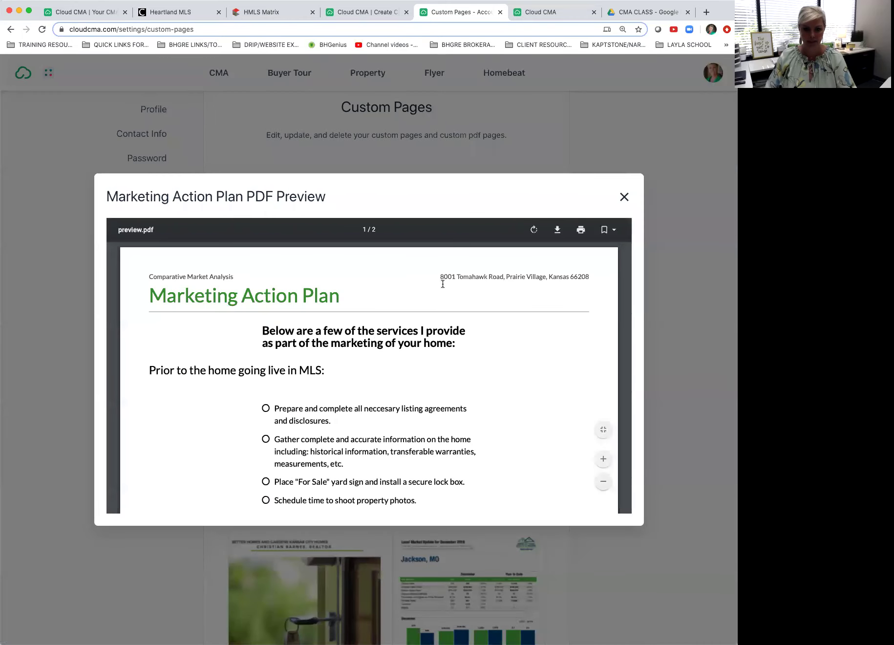
pyautogui.scroll(-10, 446, 287)
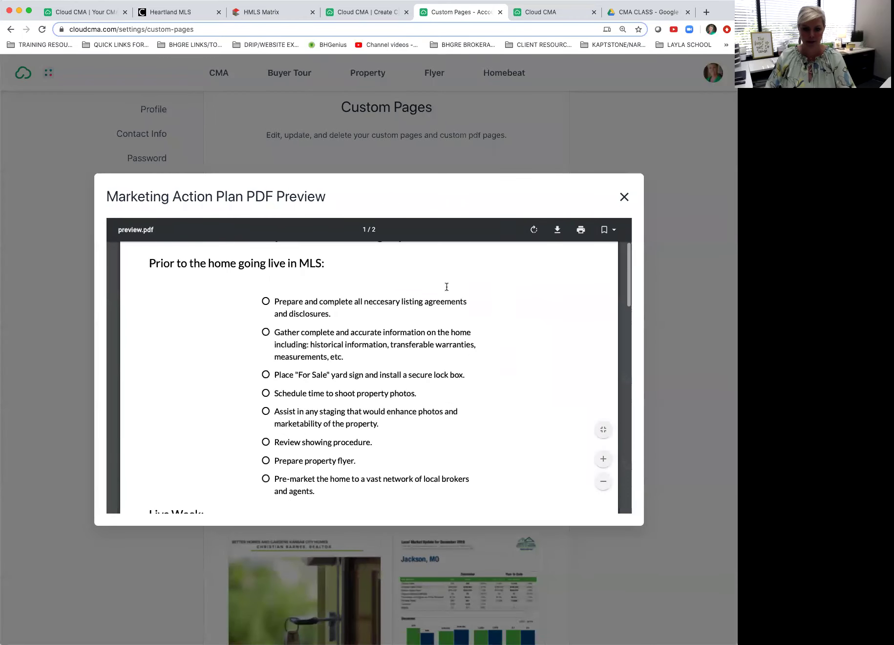
pyautogui.scroll(-10, 446, 287)
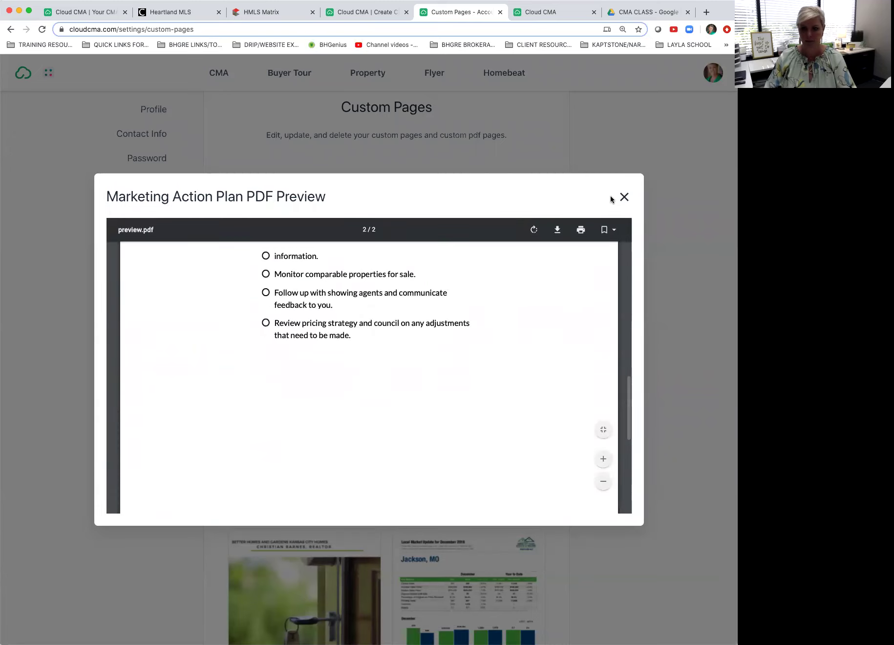
pyautogui.click(624, 196)
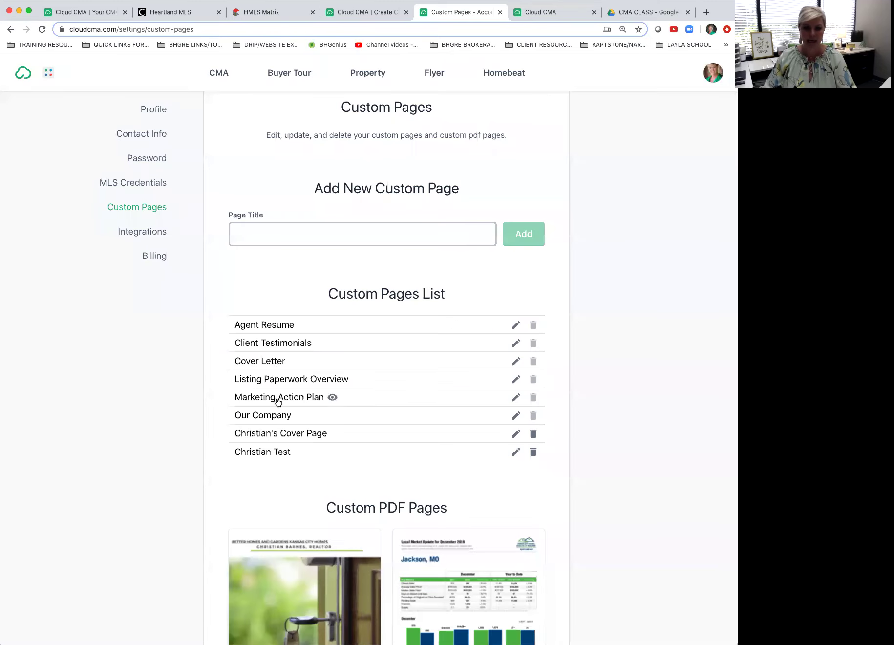
pyautogui.click(516, 398)
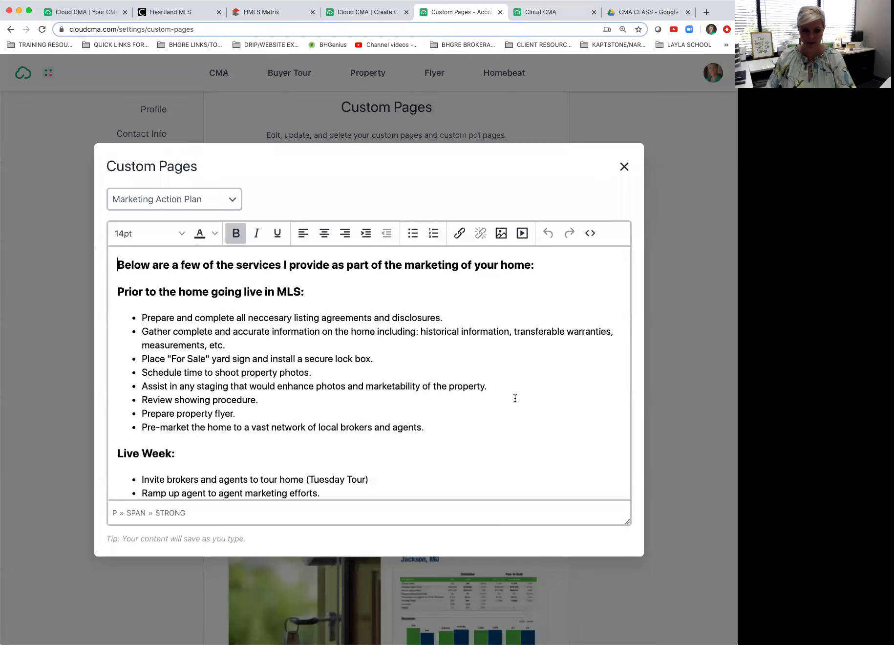
pyautogui.click(157, 264)
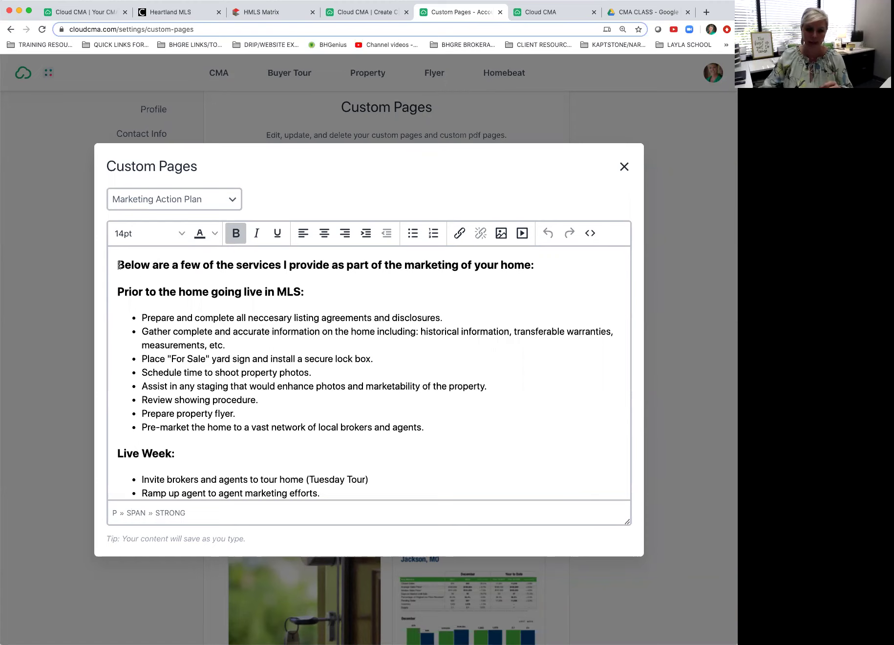
pyautogui.moveTo(118, 265); pyautogui.dragTo(346, 519)
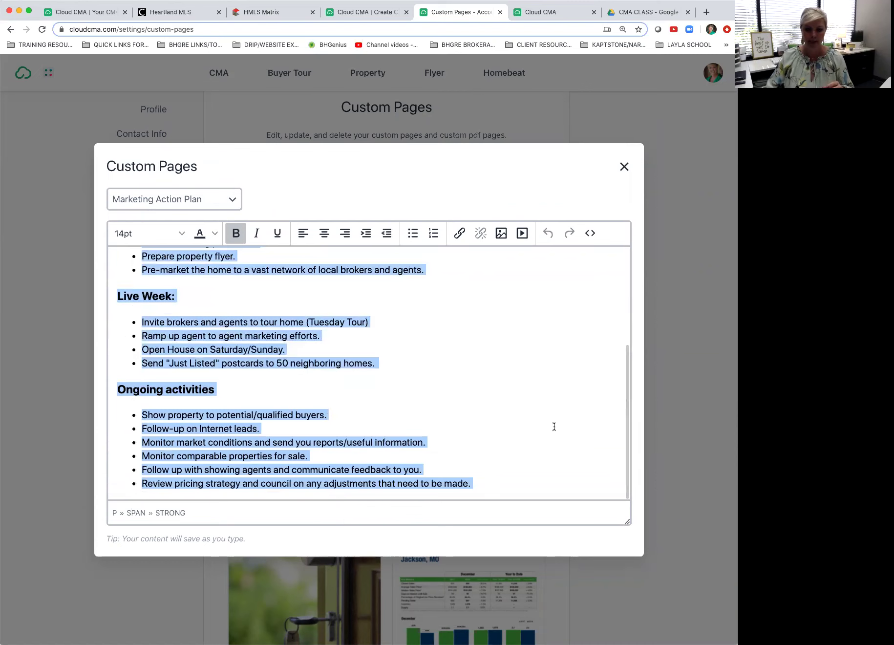
pyautogui.click(624, 167)
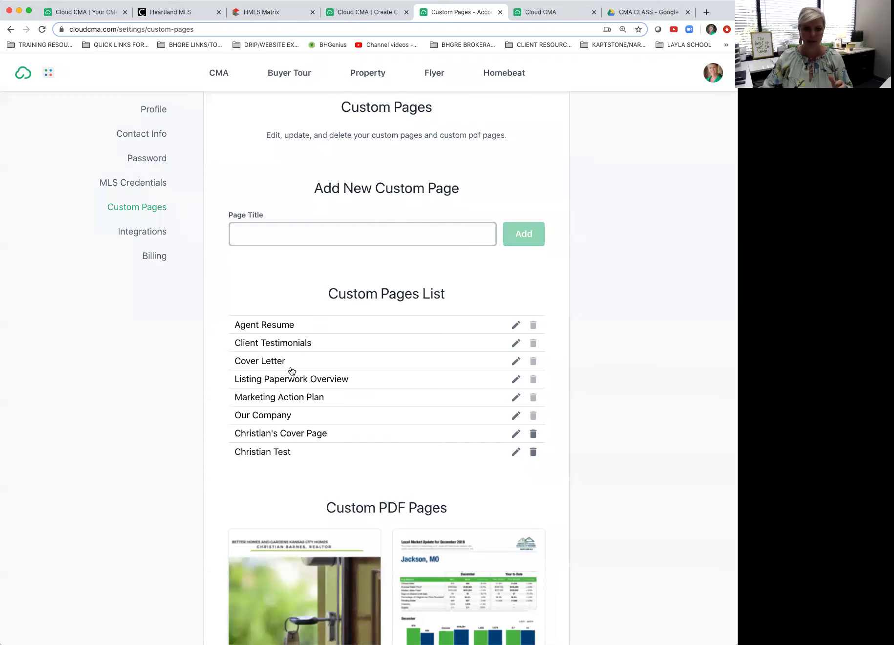
# Step: Preview the Marketing Action Plan PDF again, check its header address and pages, then close it
pyautogui.click(333, 398)
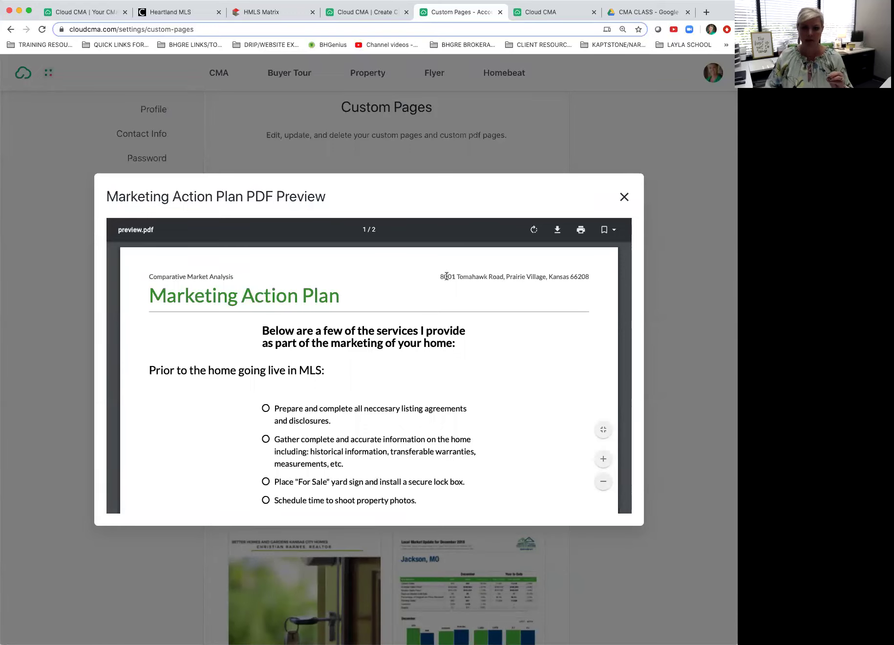
pyautogui.moveTo(440, 277); pyautogui.dragTo(601, 276)
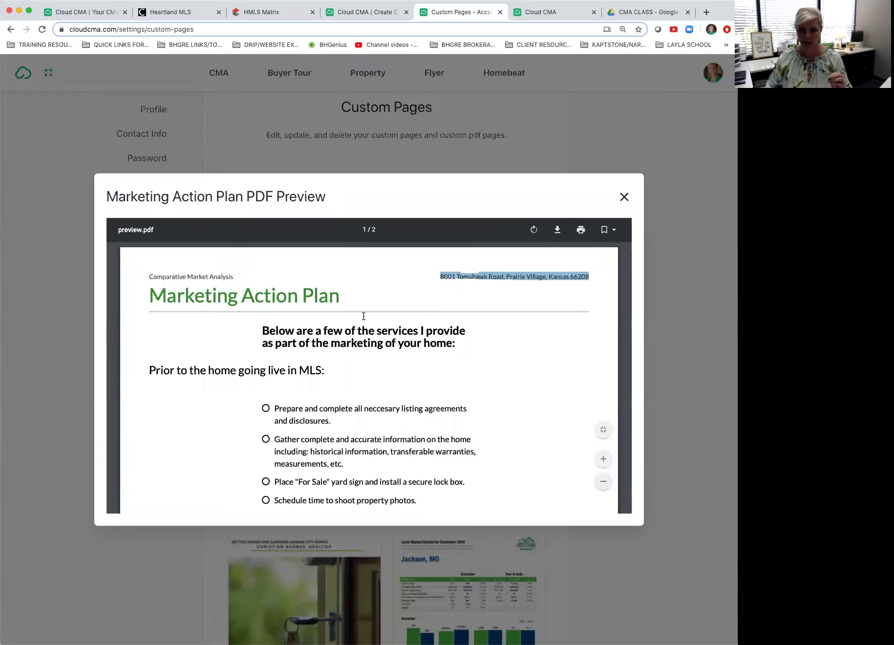
pyautogui.scroll(-10, 352, 313)
pyautogui.scroll(-15, 353, 315)
pyautogui.scroll(20, 352, 315)
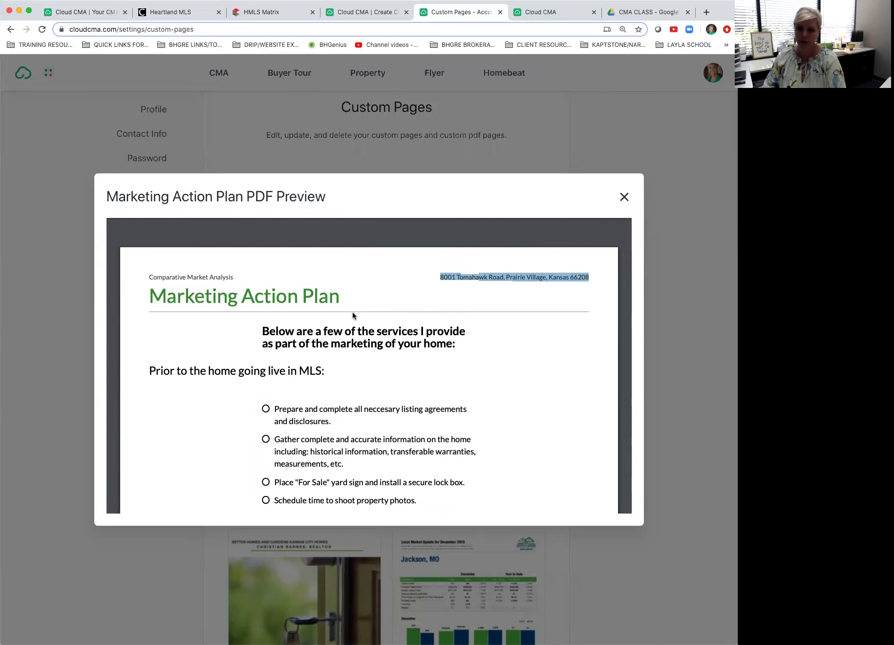
pyautogui.scroll(-20, 352, 312)
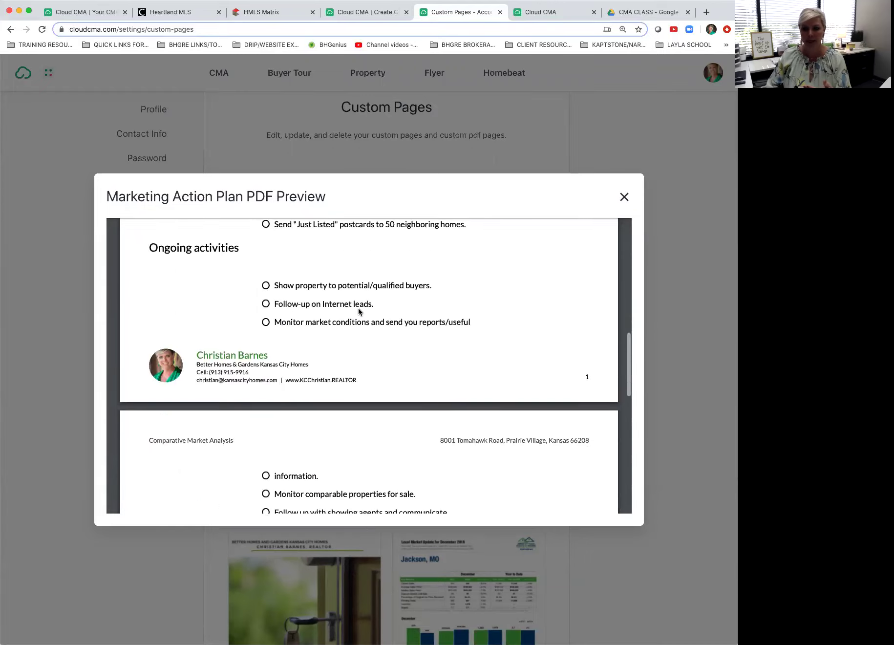
pyautogui.scroll(3, 358, 311)
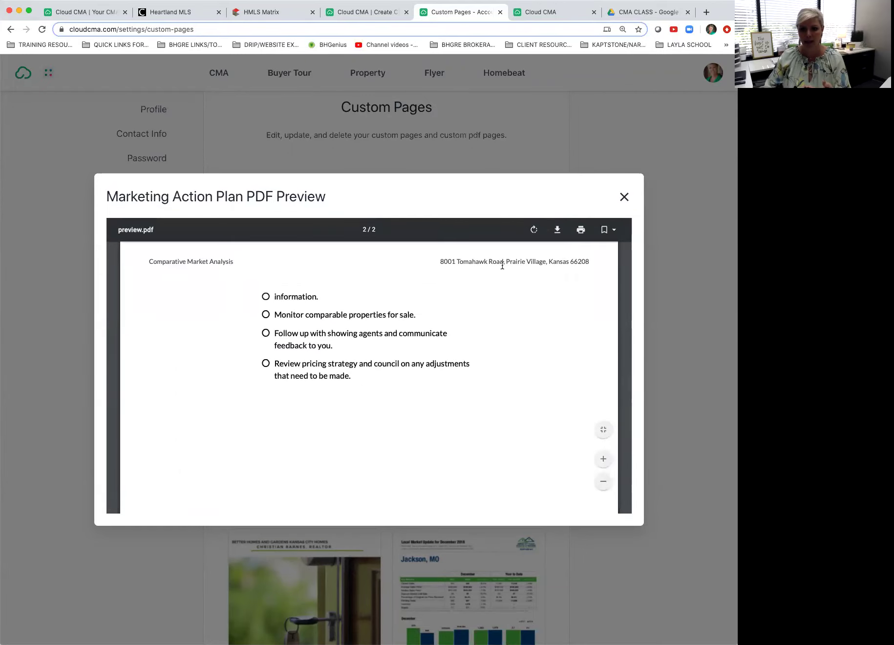
pyautogui.scroll(10, 503, 267)
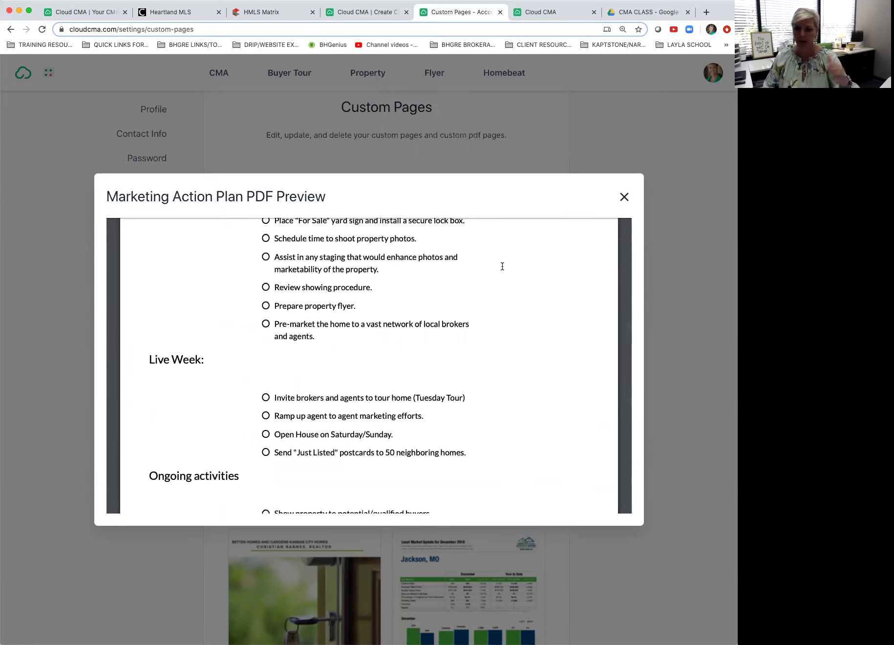
pyautogui.moveTo(501, 260)
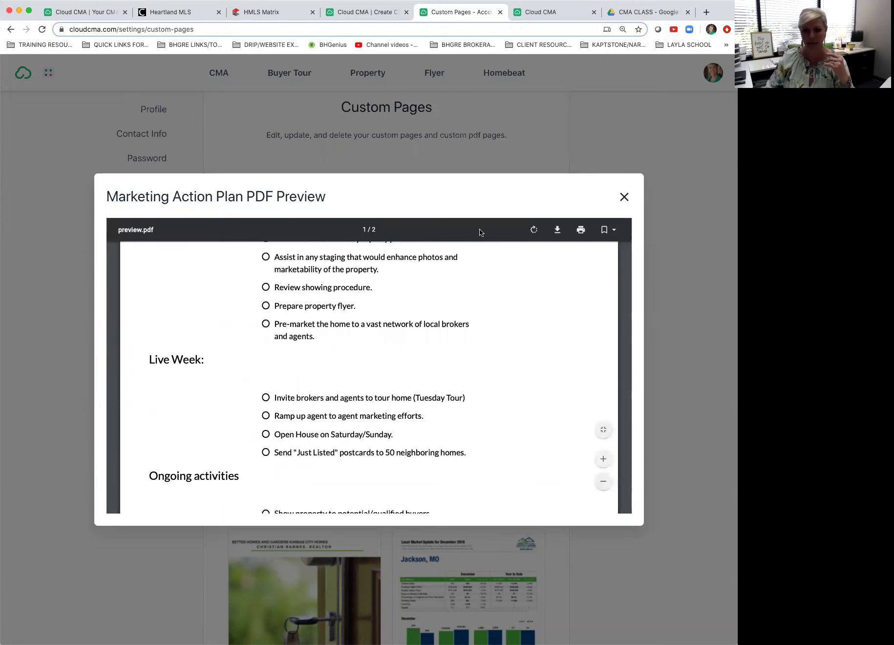
pyautogui.scroll(10, 487, 294)
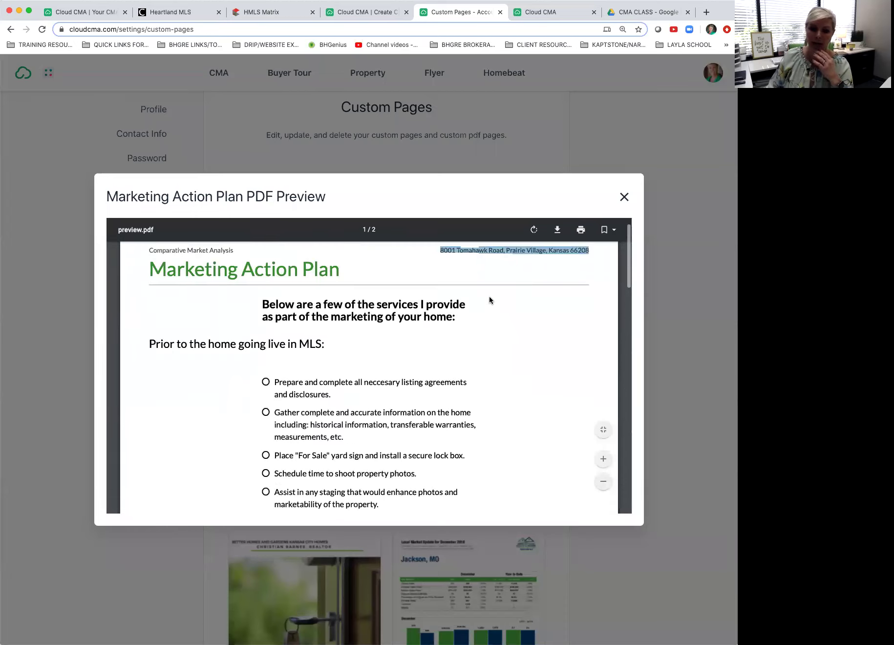
pyautogui.click(624, 197)
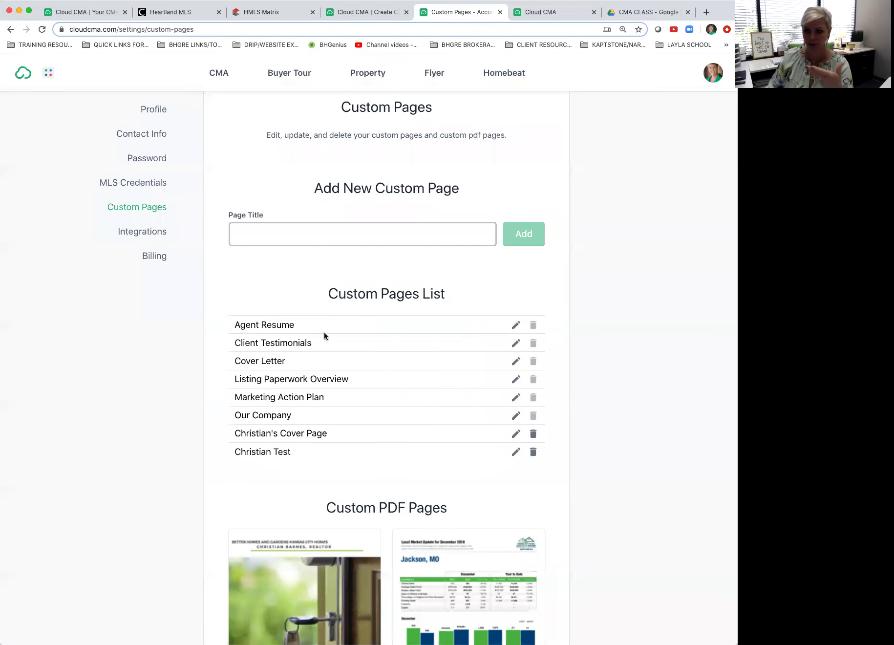
pyautogui.moveTo(320, 344)
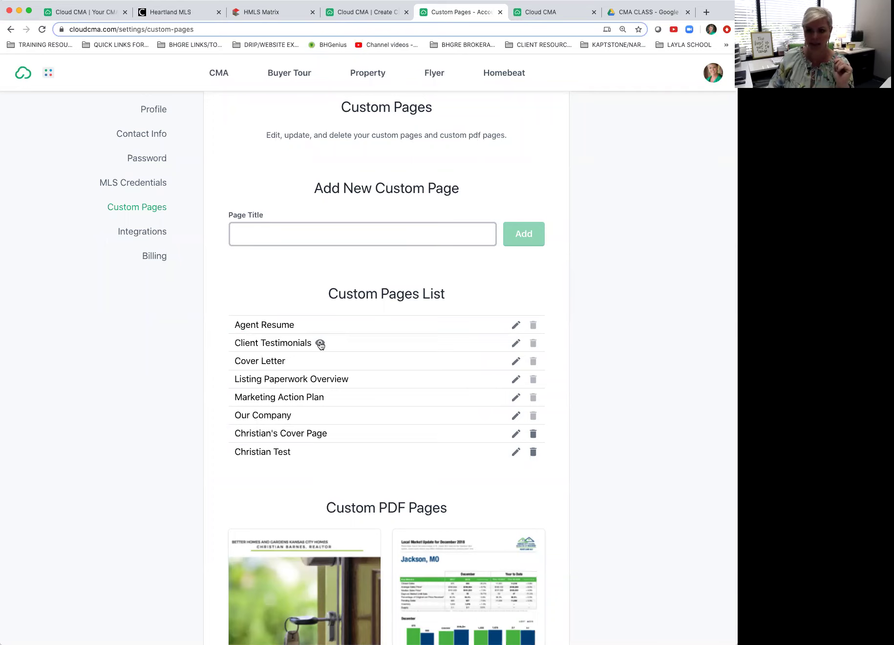
pyautogui.click(321, 344)
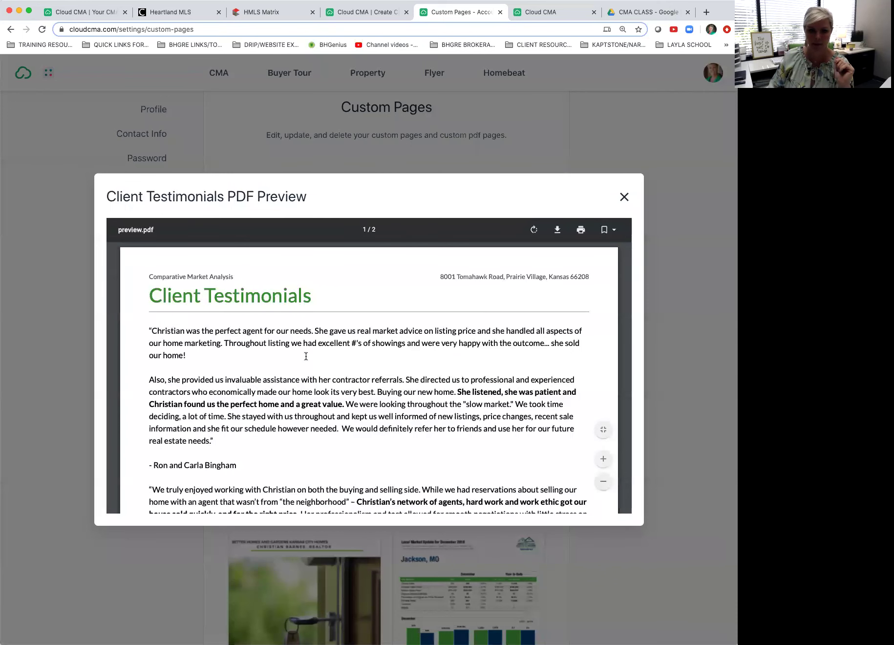
pyautogui.scroll(-2, 284, 378)
pyautogui.scroll(2, 284, 378)
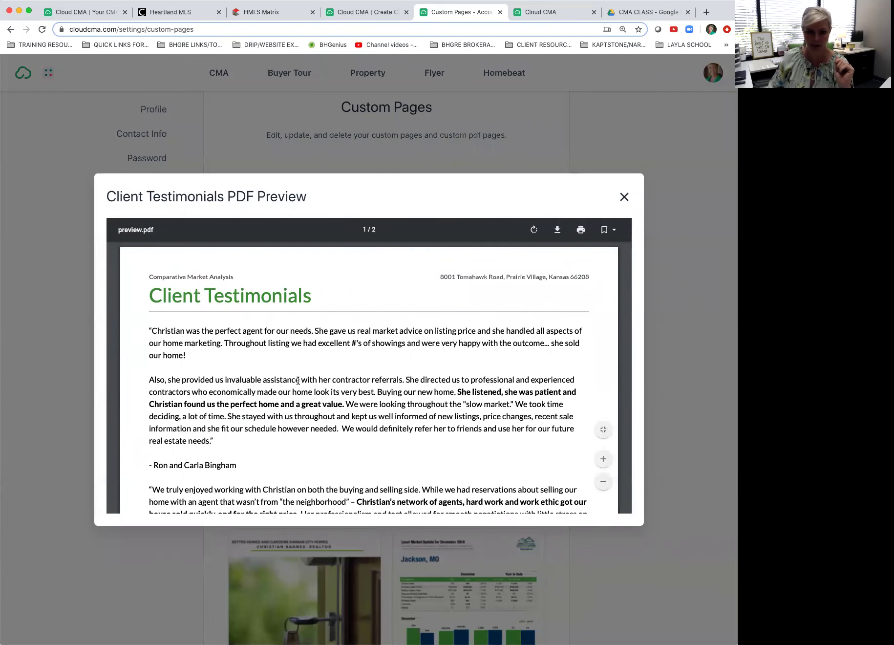
pyautogui.scroll(-10, 297, 380)
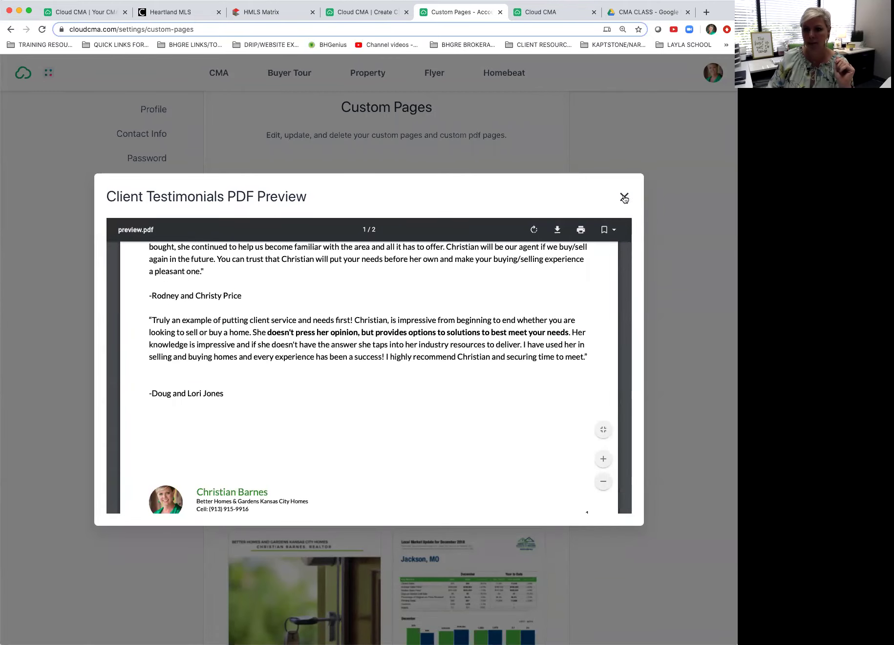
pyautogui.click(624, 197)
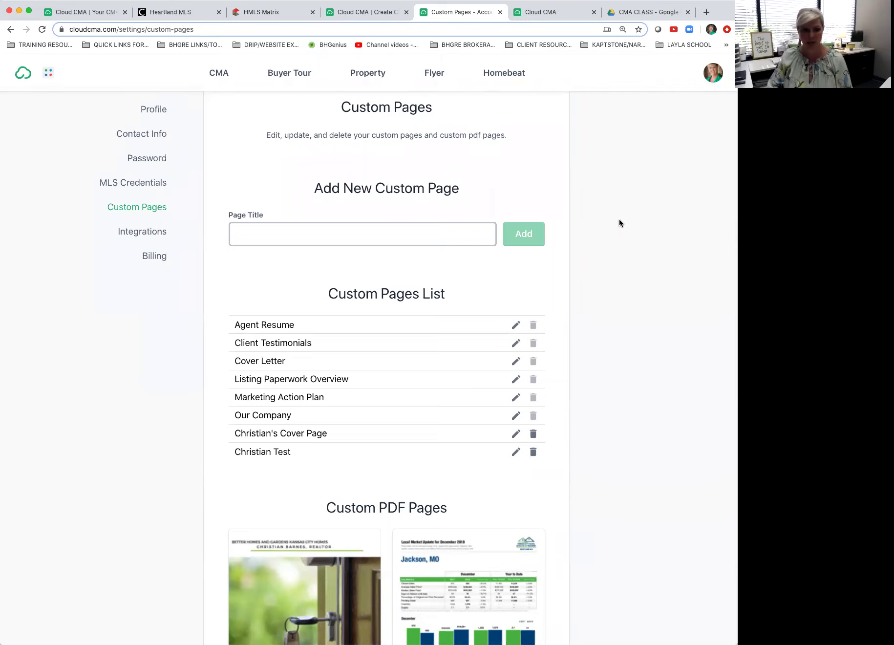
pyautogui.moveTo(284, 345)
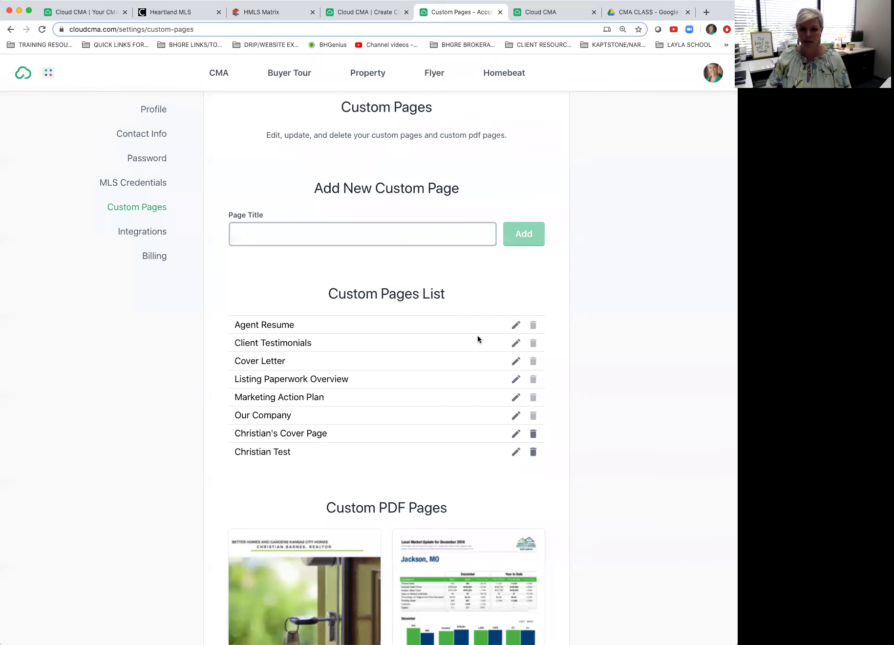
# Step: Open the Client Testimonials custom page, scroll through its content, and close it
pyautogui.click(516, 345)
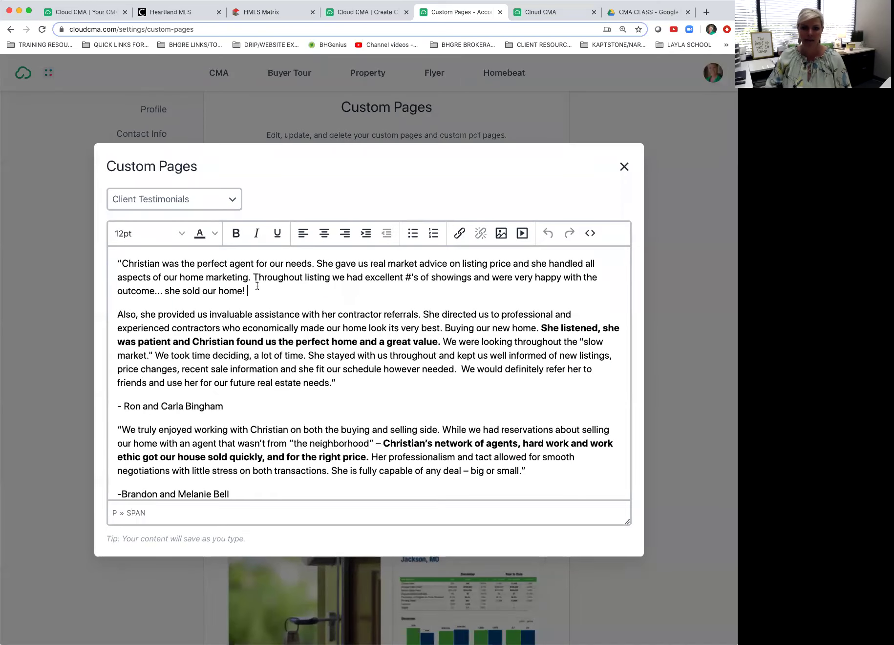
pyautogui.scroll(-6, 268, 306)
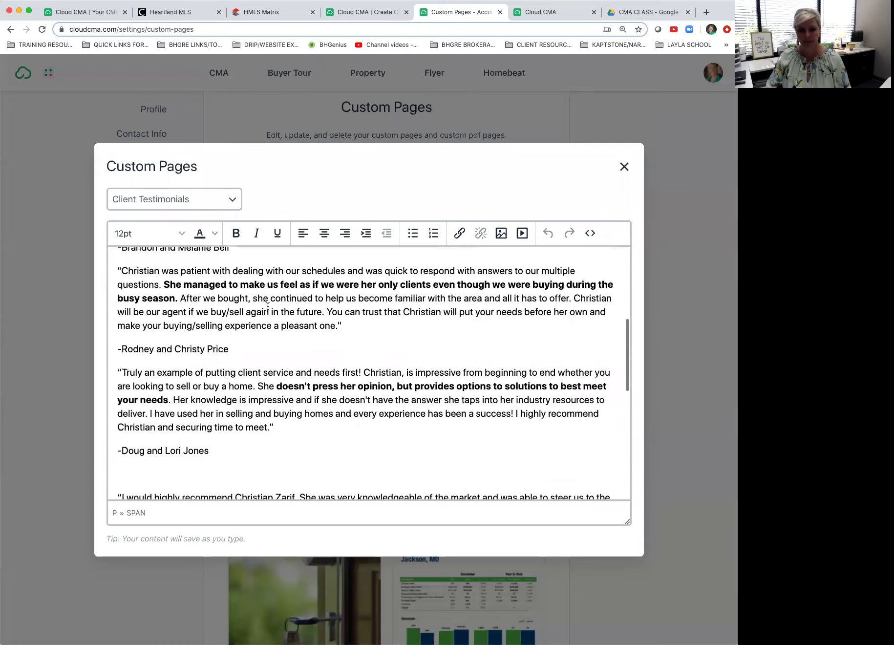
pyautogui.scroll(-7, 268, 306)
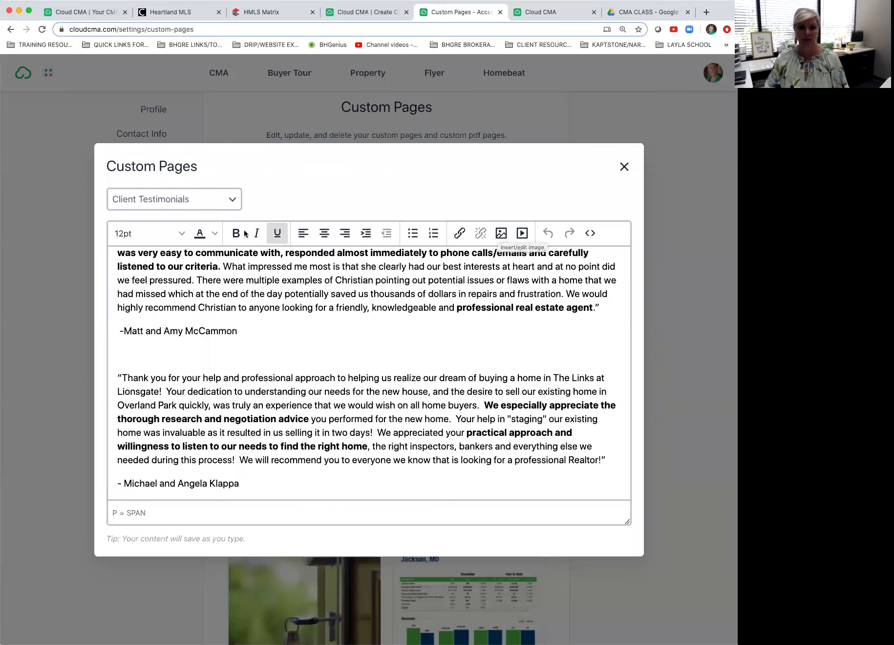
pyautogui.click(624, 166)
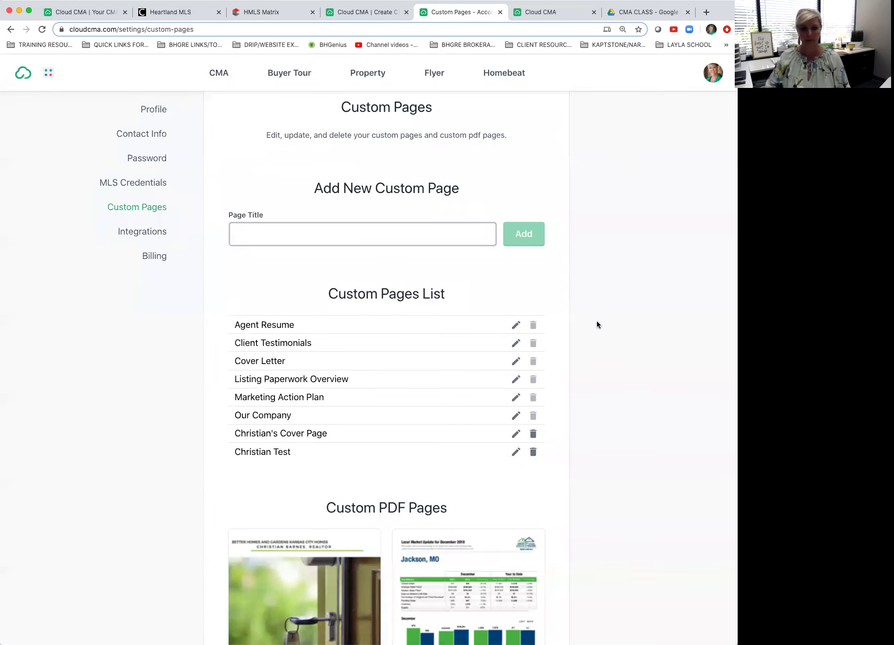
# Step: Open the Agent Resume page's text, then bring up the example CMA PDF in Google Drive
pyautogui.click(516, 325)
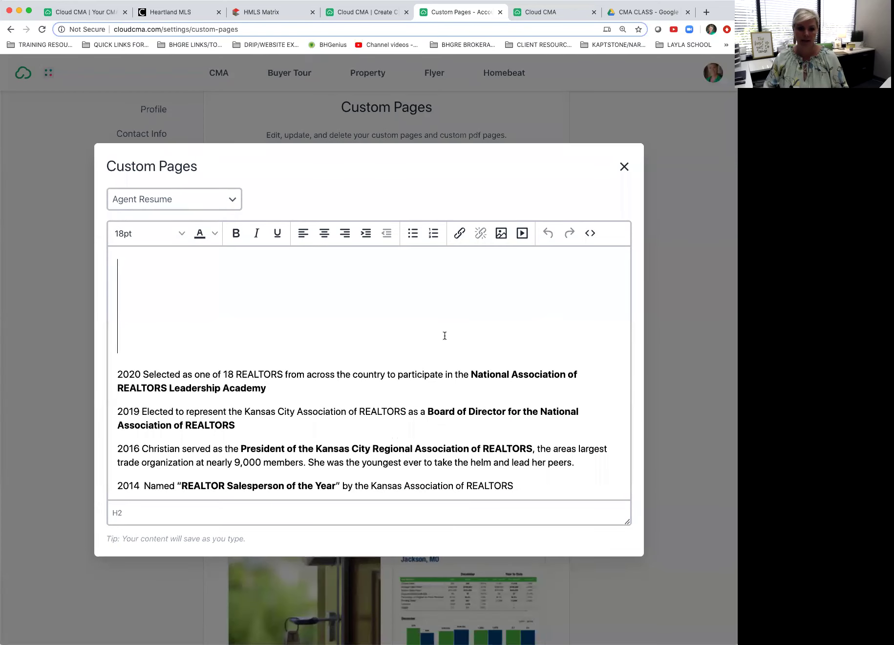
pyautogui.scroll(-5, 443, 335)
pyautogui.scroll(-4, 444, 335)
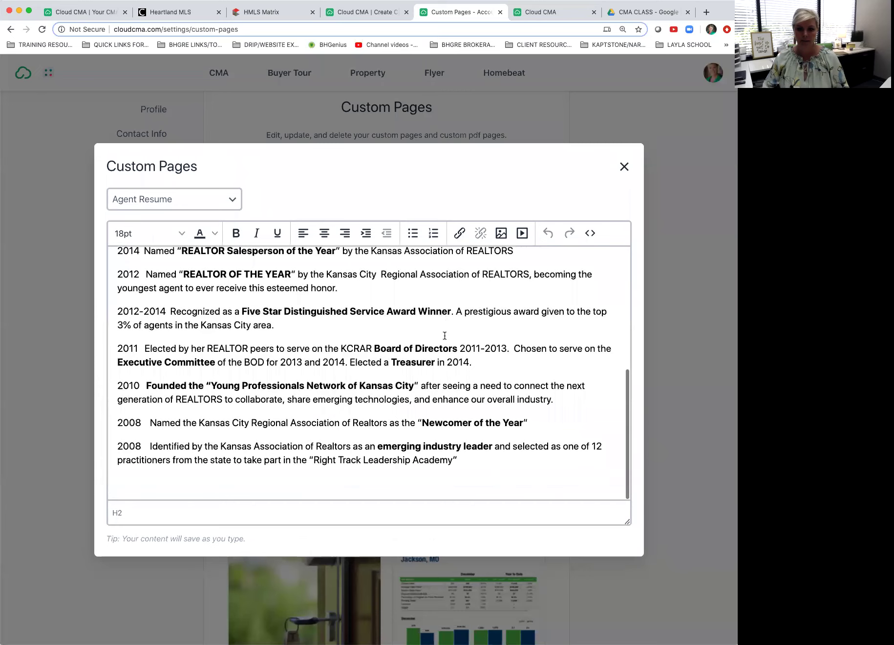
pyautogui.click(632, 12)
# Step: Scroll the example PDF to page 2, the agent resume listing REALTOR honors 2020–2008
pyautogui.scroll(-10, 446, 226)
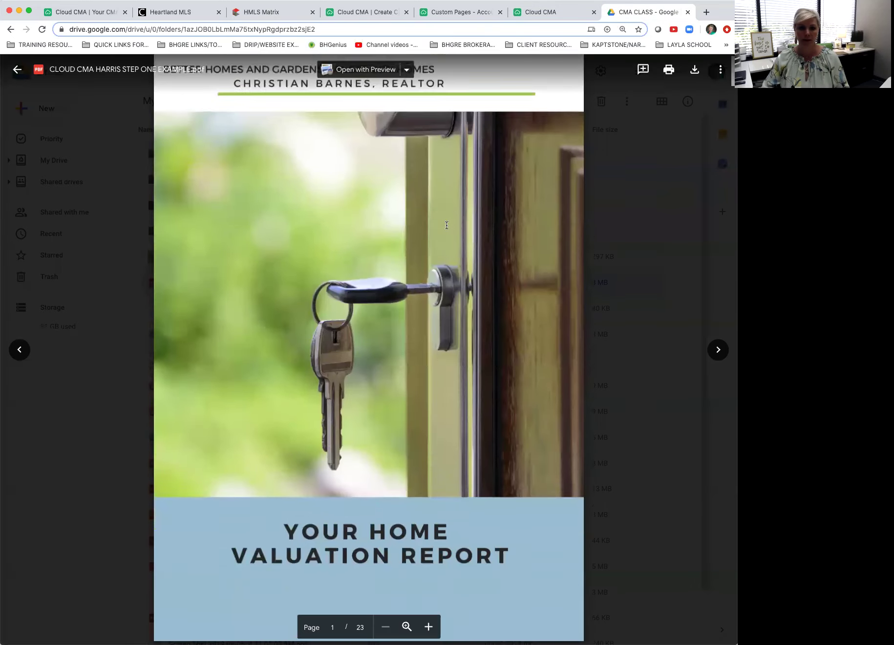
pyautogui.scroll(-5, 447, 225)
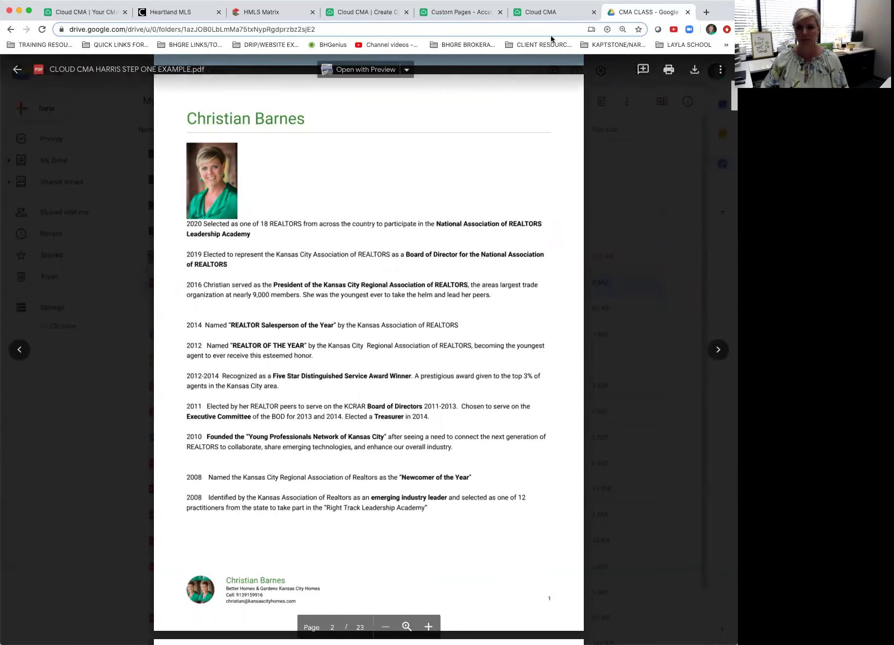
# Step: Return to Cloud CMA's Custom Pages settings and close the Agent Resume editor
pyautogui.click(541, 15)
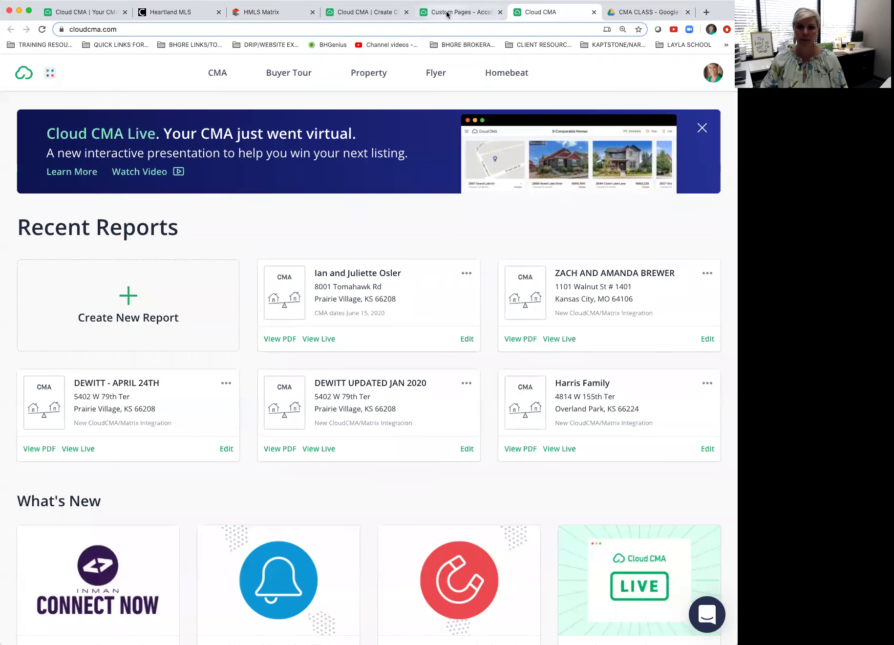
pyautogui.click(444, 18)
pyautogui.click(625, 166)
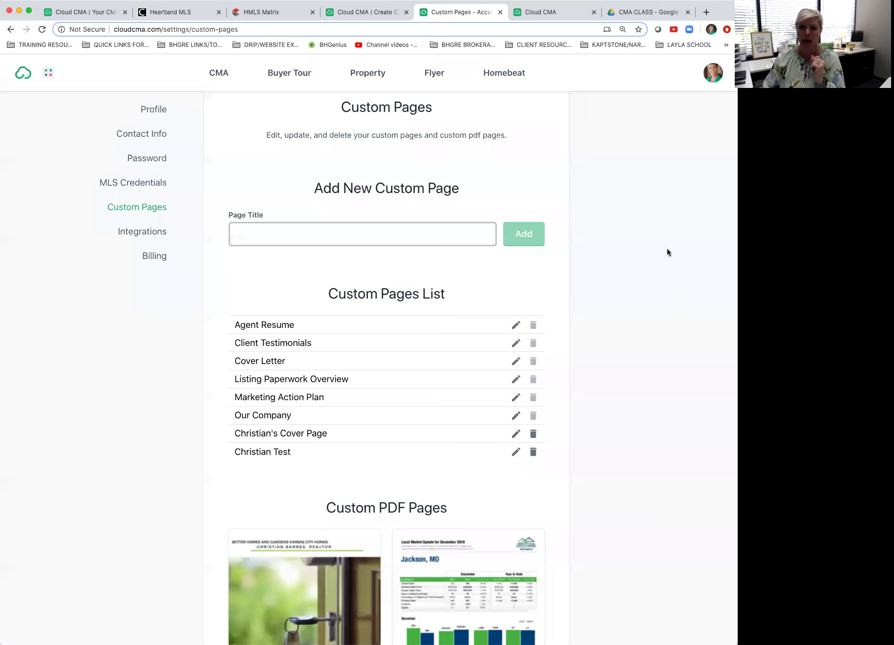
# Step: Look over the eight custom pages, then open Account Settings from the avatar menu
pyautogui.scroll(1, 660, 279)
pyautogui.scroll(-5, 660, 279)
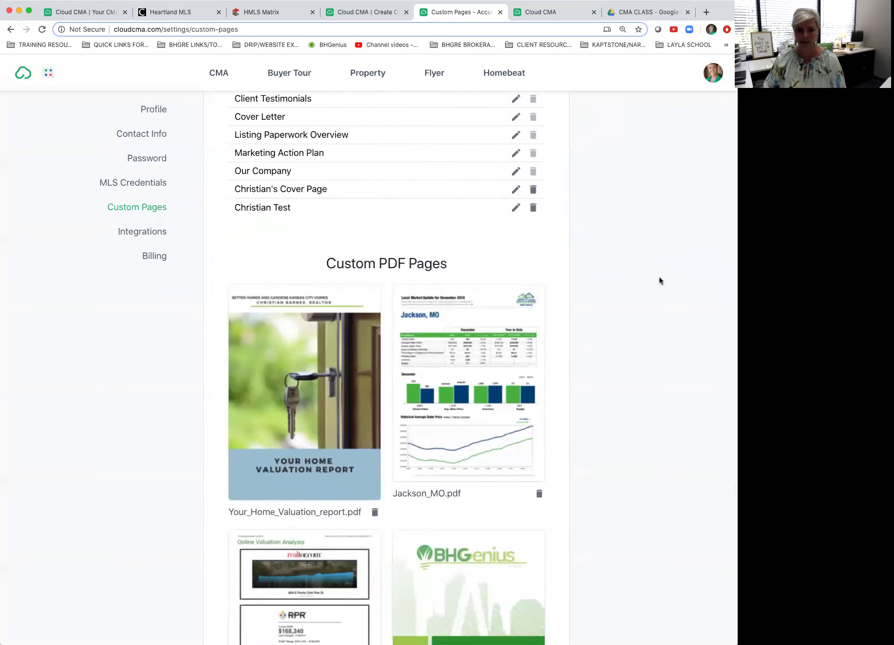
pyautogui.scroll(4, 659, 281)
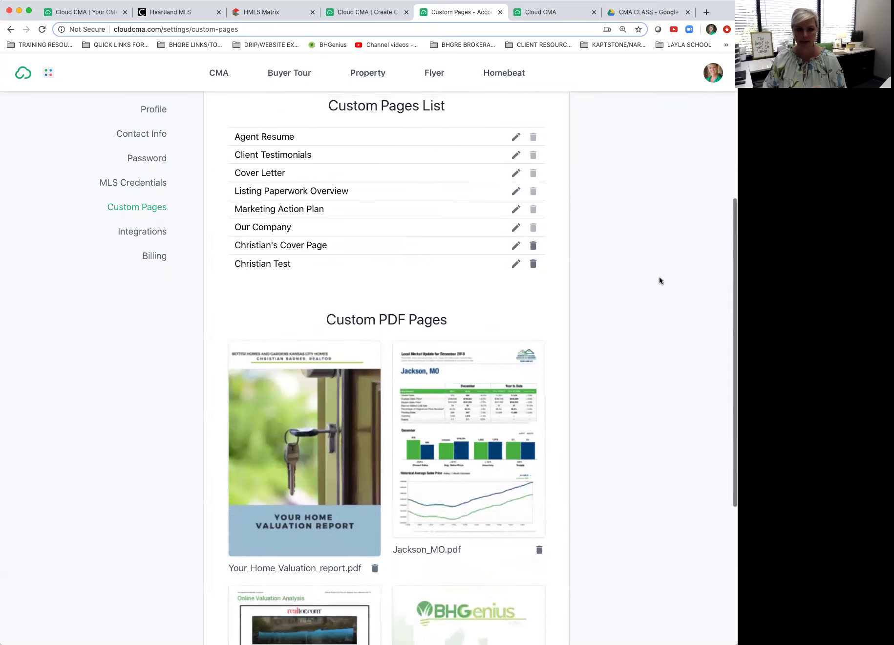
pyautogui.scroll(1, 659, 280)
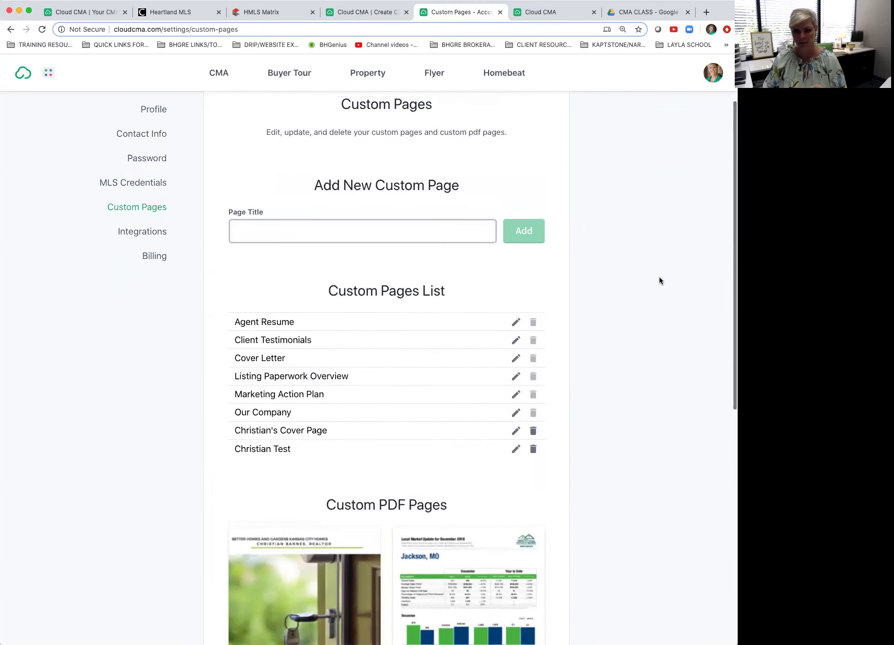
pyautogui.scroll(2, 660, 281)
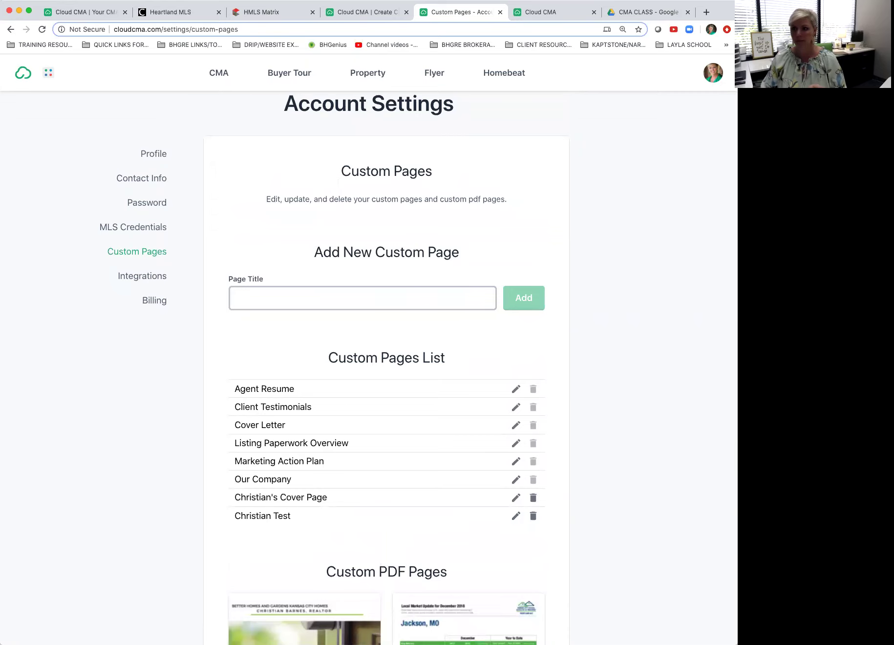
pyautogui.scroll(1, 569, 220)
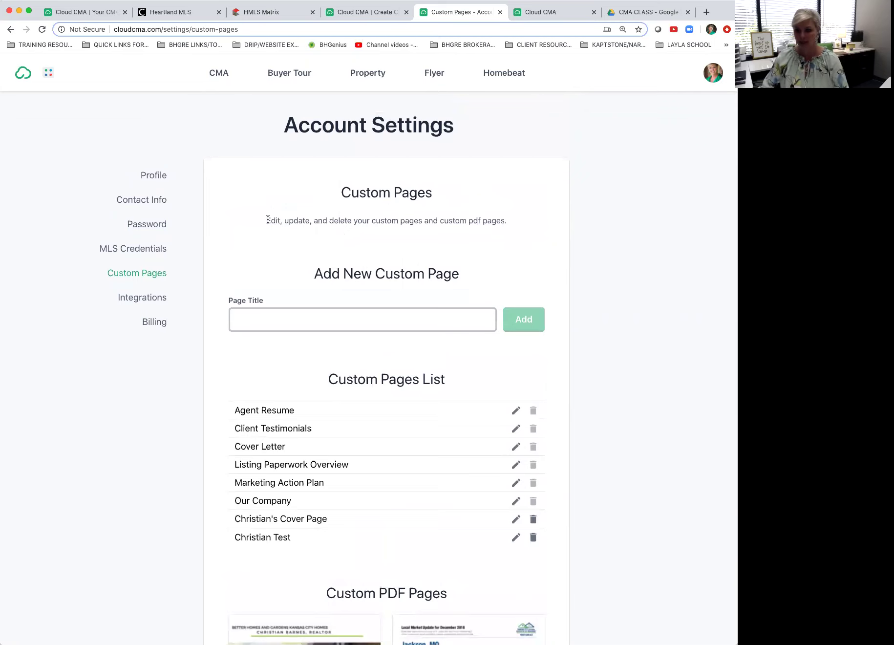
pyautogui.click(711, 75)
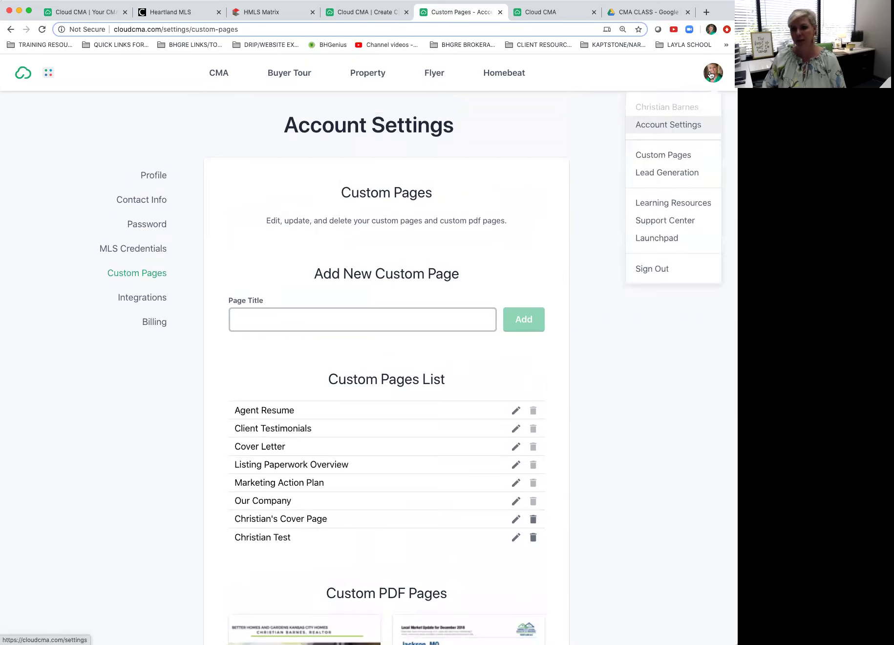
pyautogui.click(675, 126)
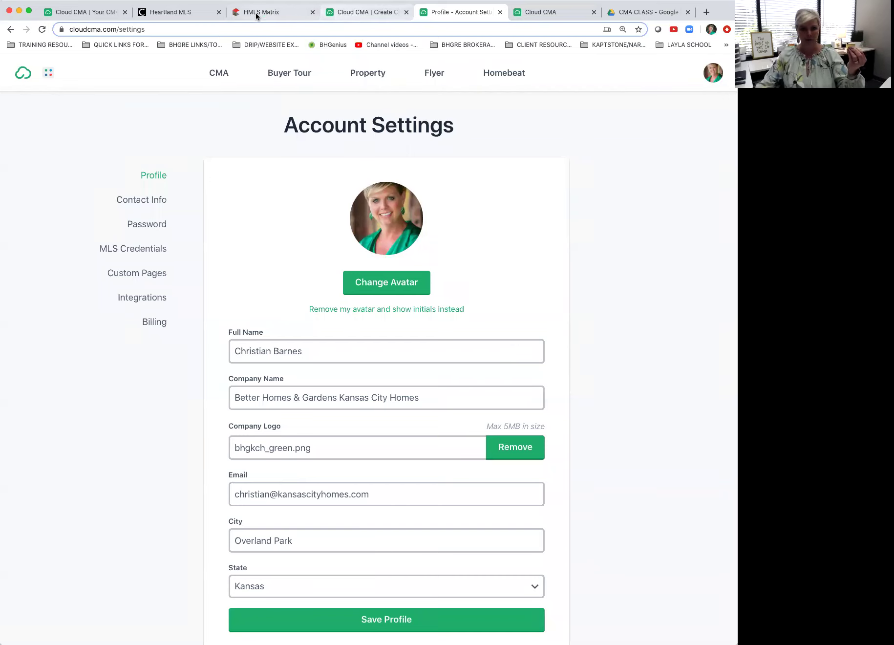
# Step: Keep the Heartland MLS session alive and send the seven checked 79th TERR cart listings to Cloud CMA
pyautogui.click(178, 15)
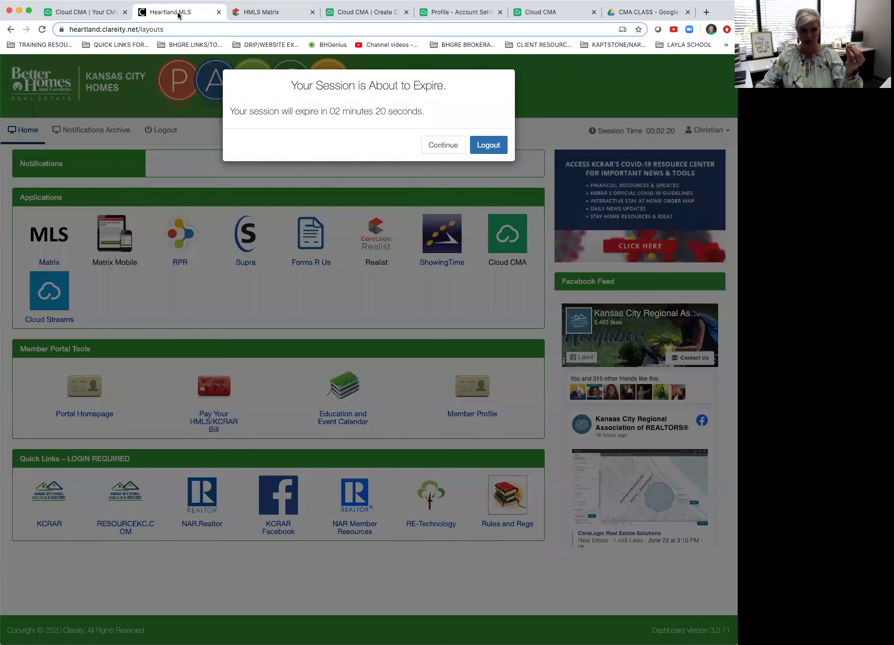
pyautogui.click(441, 146)
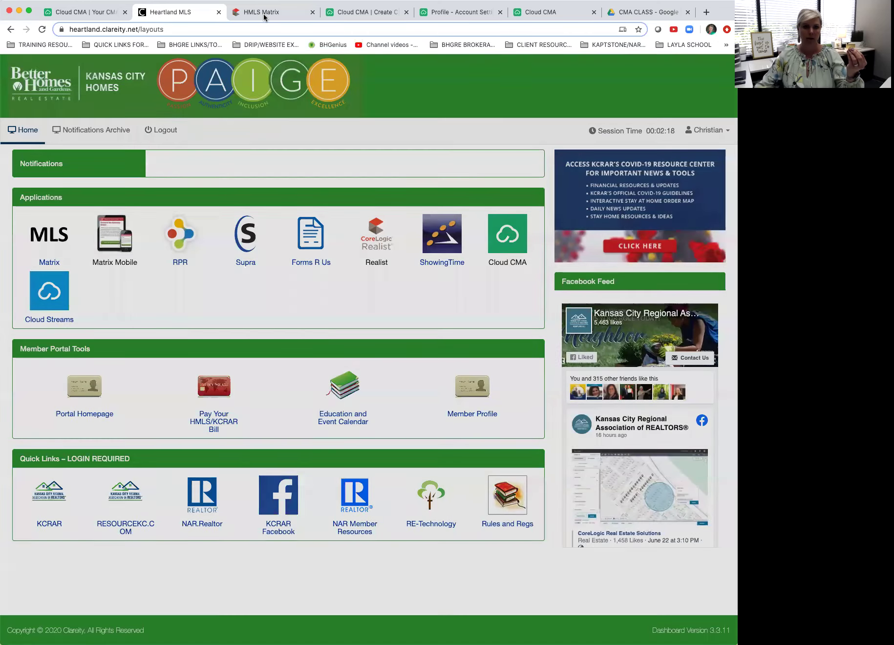
pyautogui.click(264, 12)
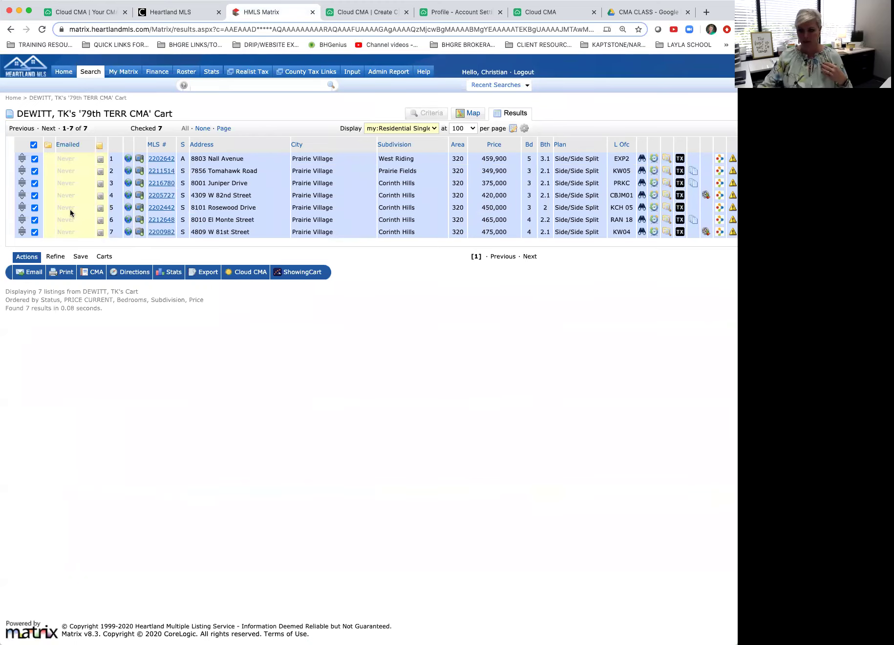
pyautogui.click(252, 275)
# Step: Set the report's Client to the client's surname plus ' - 79th Terrace', then select the private notes text
pyautogui.click(349, 18)
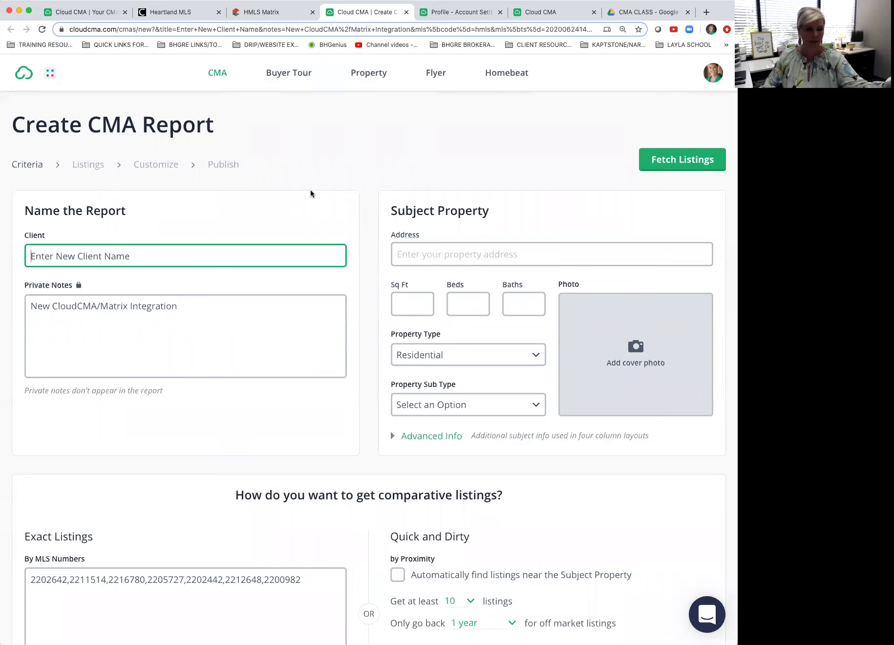
pyautogui.scroll(-1, 122, 262)
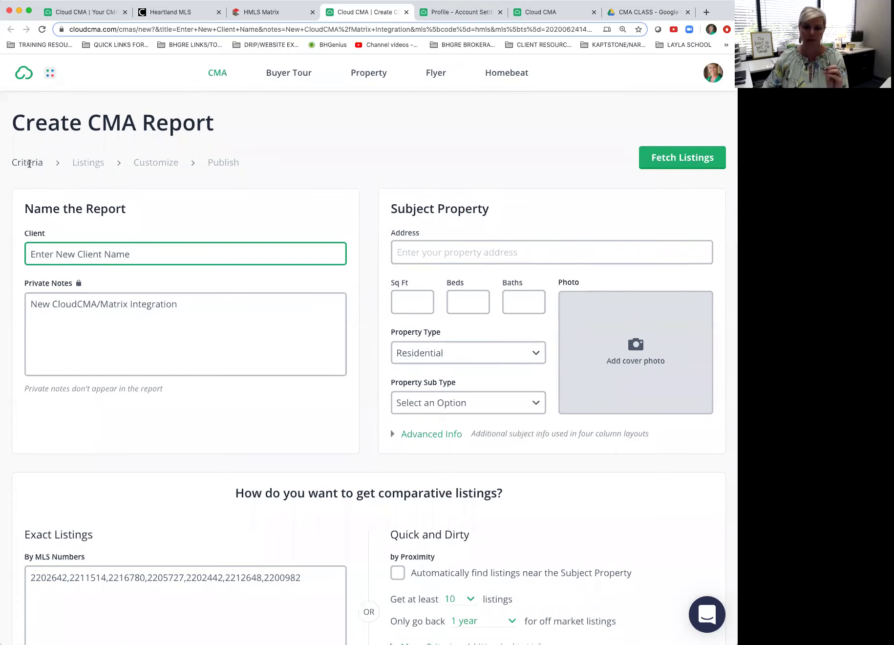
pyautogui.scroll(-3, 31, 164)
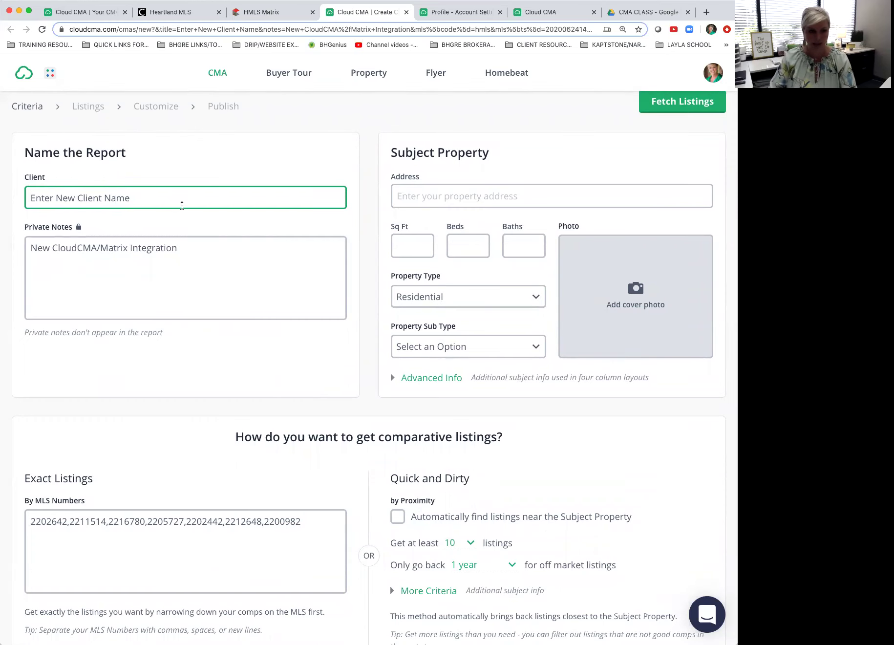
pyautogui.scroll(-1, 182, 205)
pyautogui.tripleClick(129, 188)
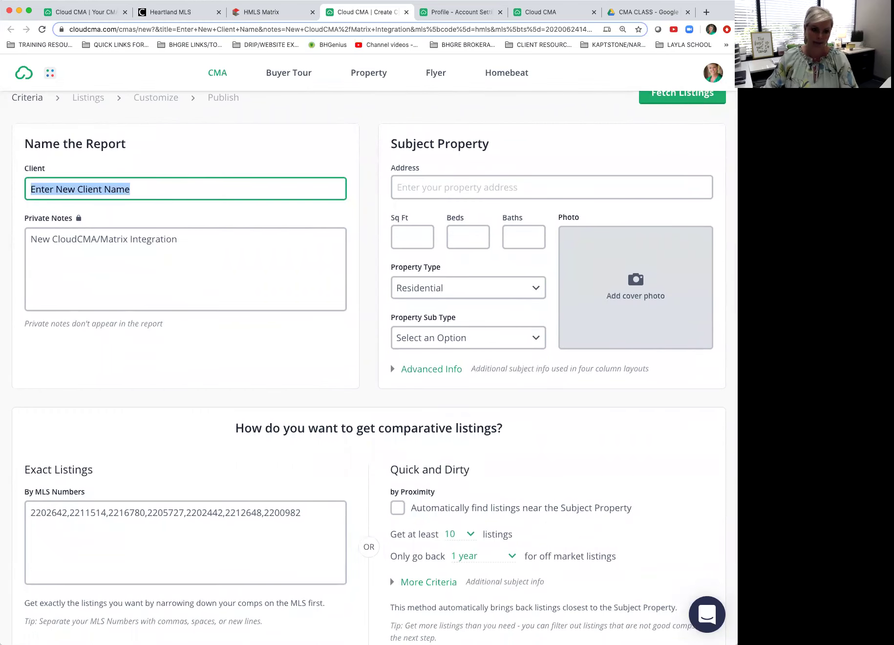
pyautogui.write('Dew')
pyautogui.press('BackSpace')
pyautogui.write('Witt')
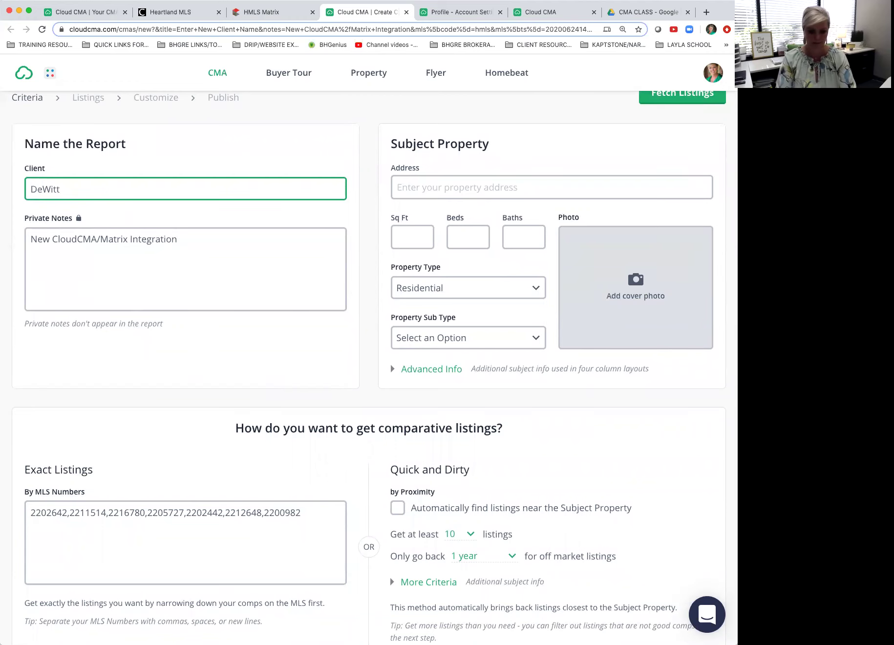
pyautogui.write(' - 7')
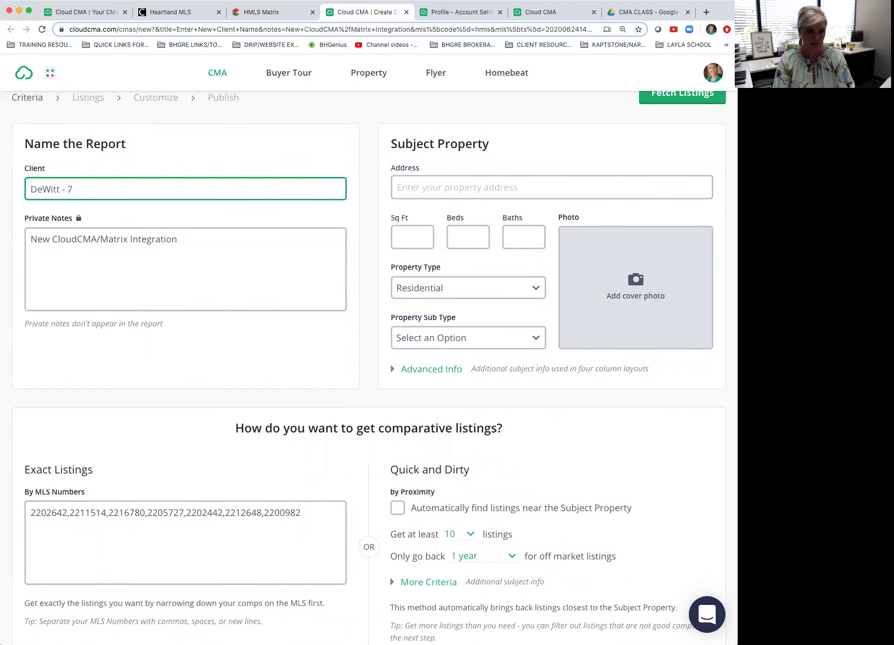
pyautogui.write('9th Terracew')
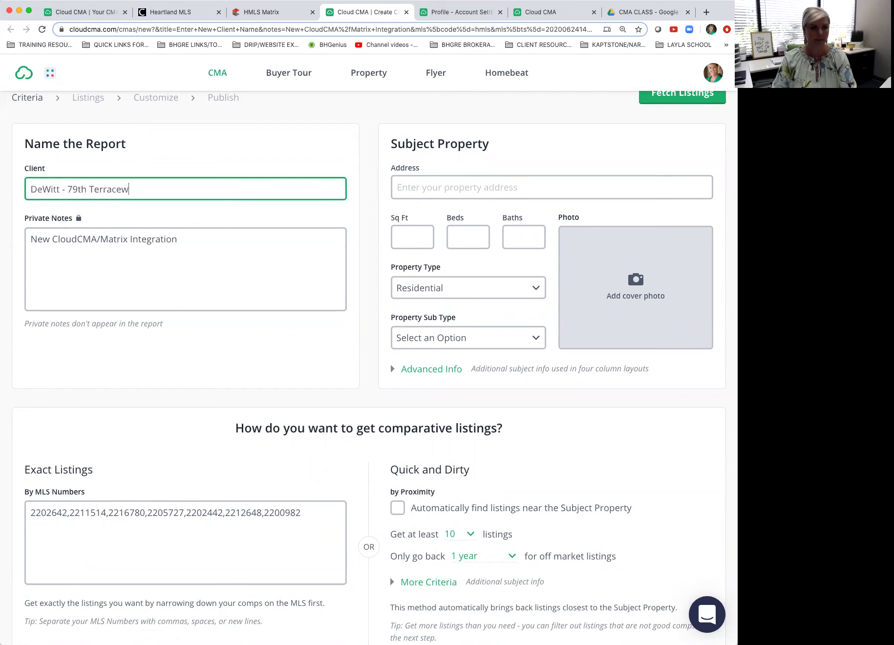
pyautogui.press('BackSpace')
pyautogui.click(68, 251)
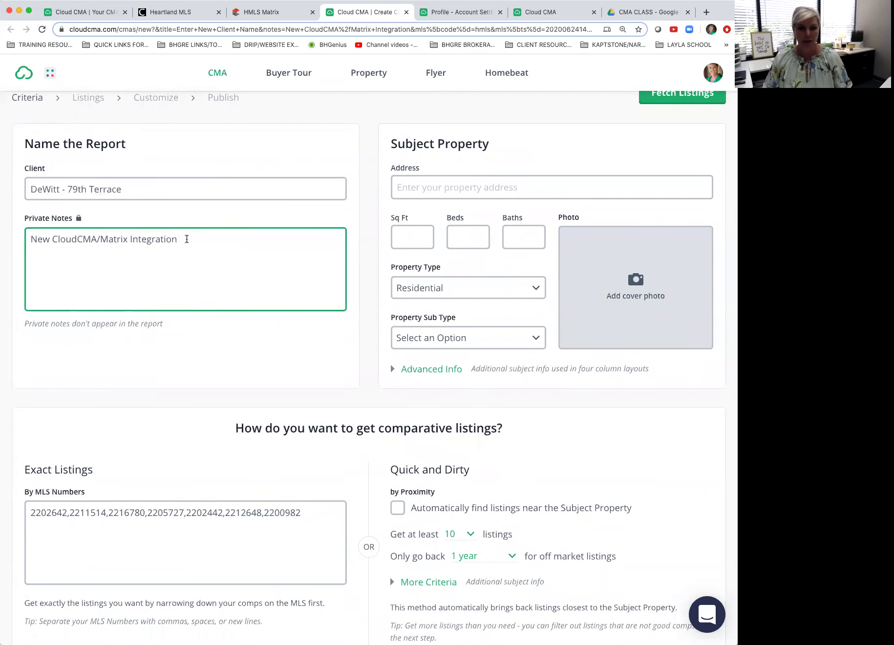
pyautogui.moveTo(186, 238); pyautogui.dragTo(30, 239)
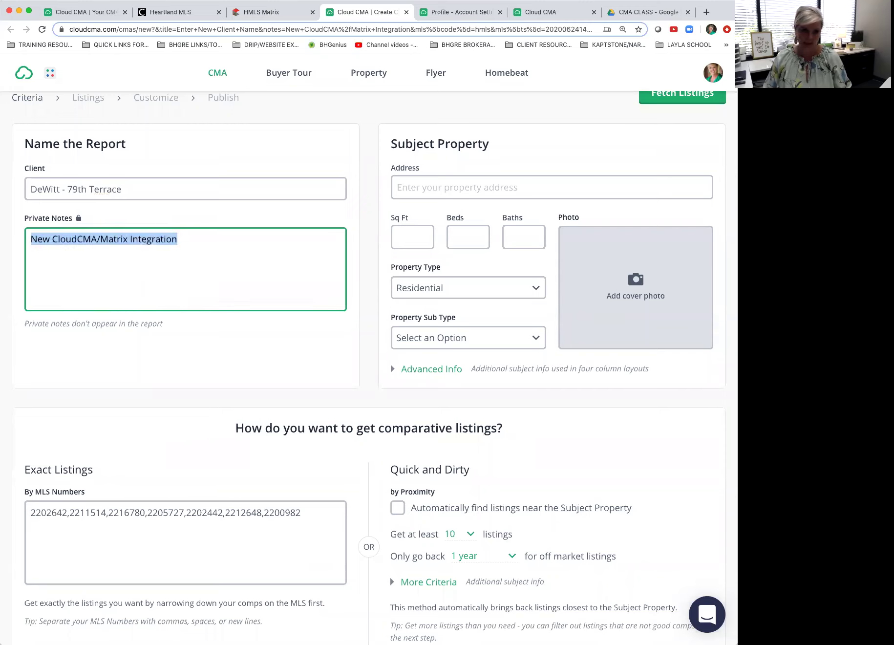
pyautogui.click(533, 18)
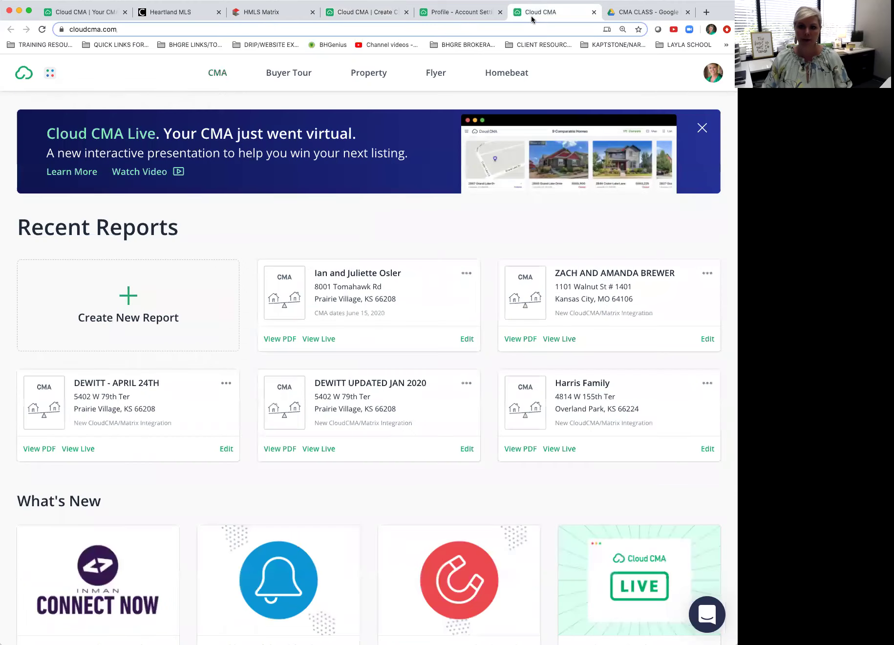
pyautogui.moveTo(374, 284)
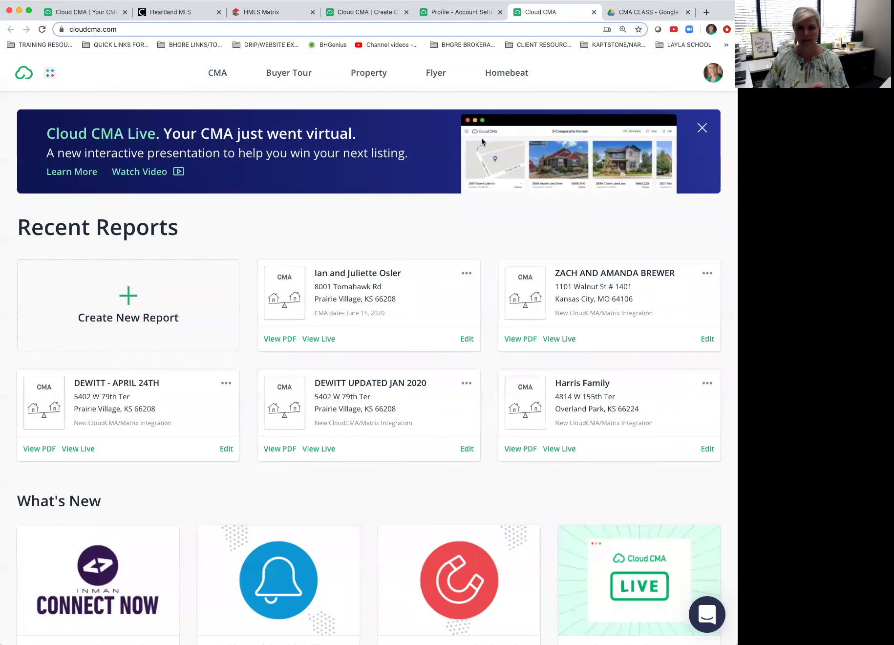
# Step: Replace the report's private notes with 'CMA Dated June 24th'
pyautogui.click(365, 12)
pyautogui.moveTo(161, 236); pyautogui.dragTo(2, 235)
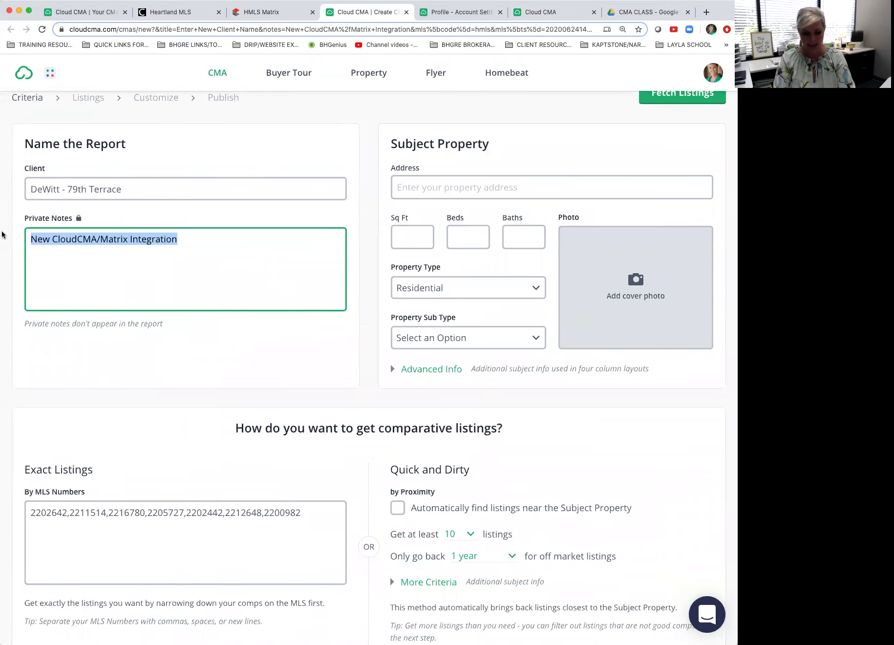
pyautogui.write('CMA Dated ')
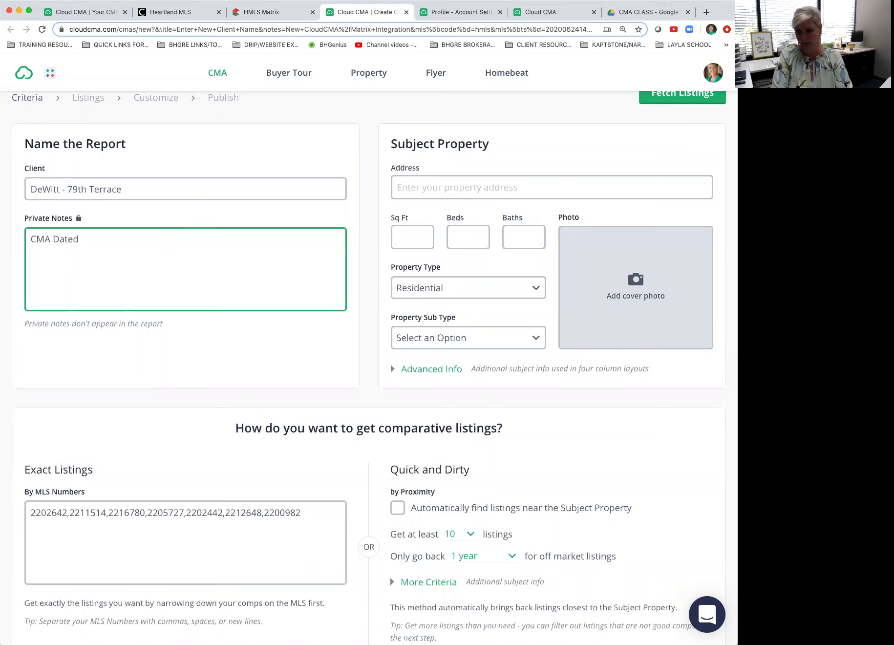
pyautogui.write('June 2')
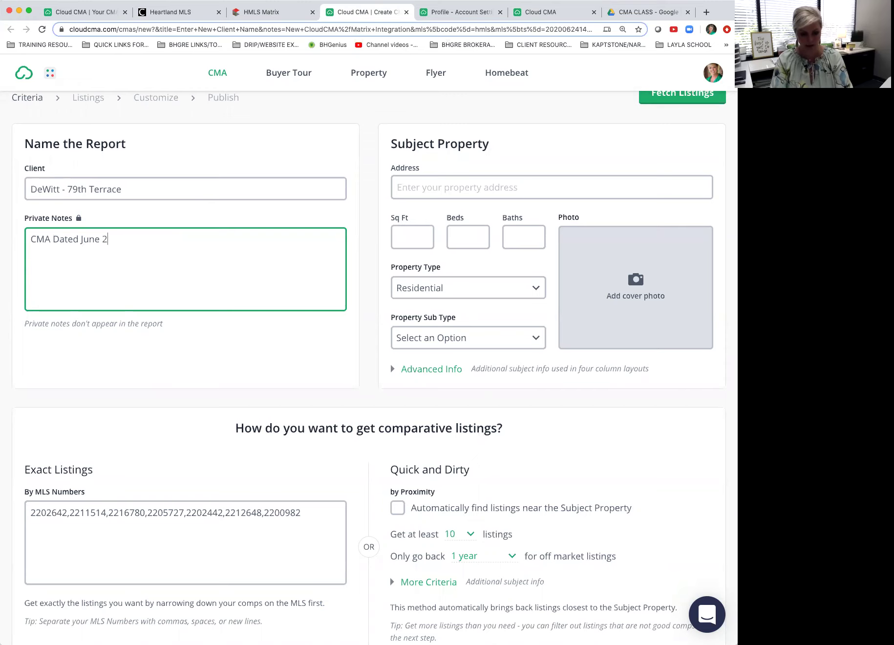
pyautogui.write('4th')
pyautogui.click(379, 133)
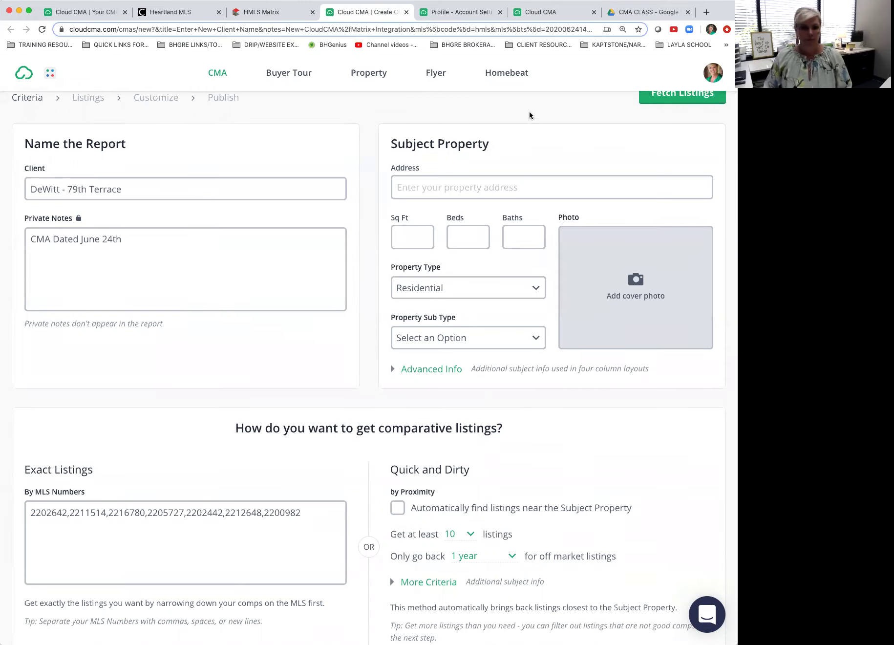
pyautogui.click(180, 284)
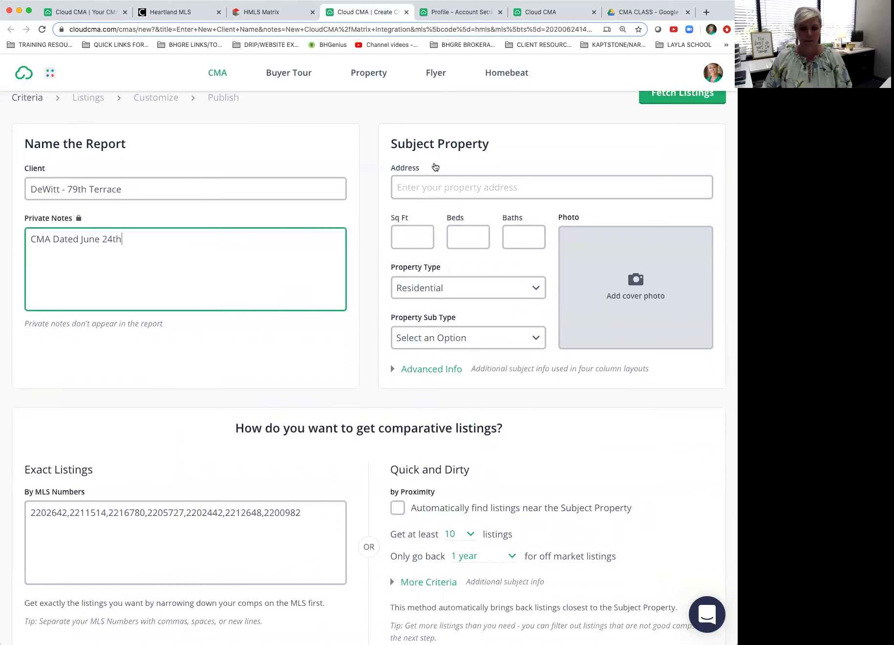
pyautogui.click(127, 189)
pyautogui.click(131, 238)
pyautogui.click(462, 188)
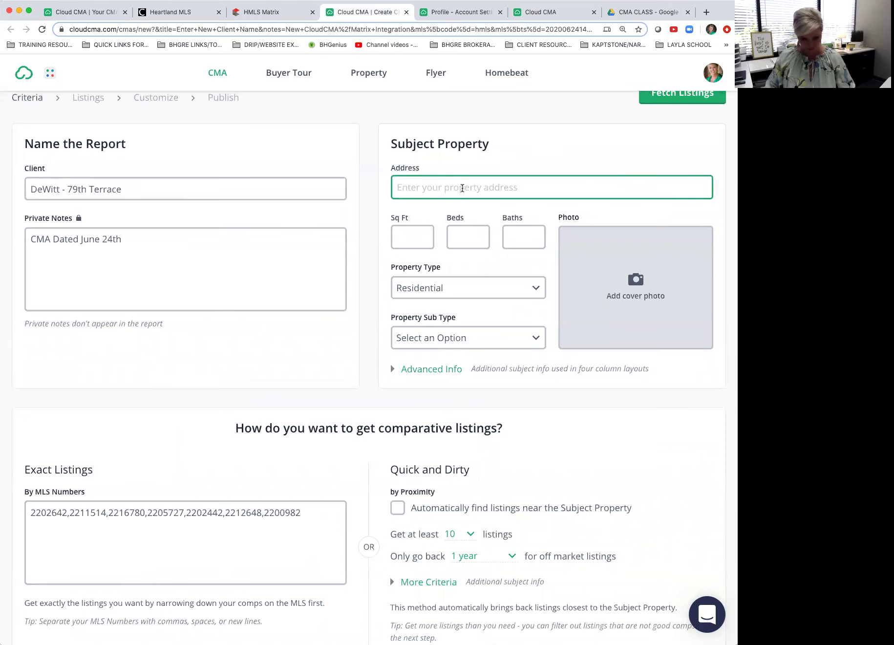
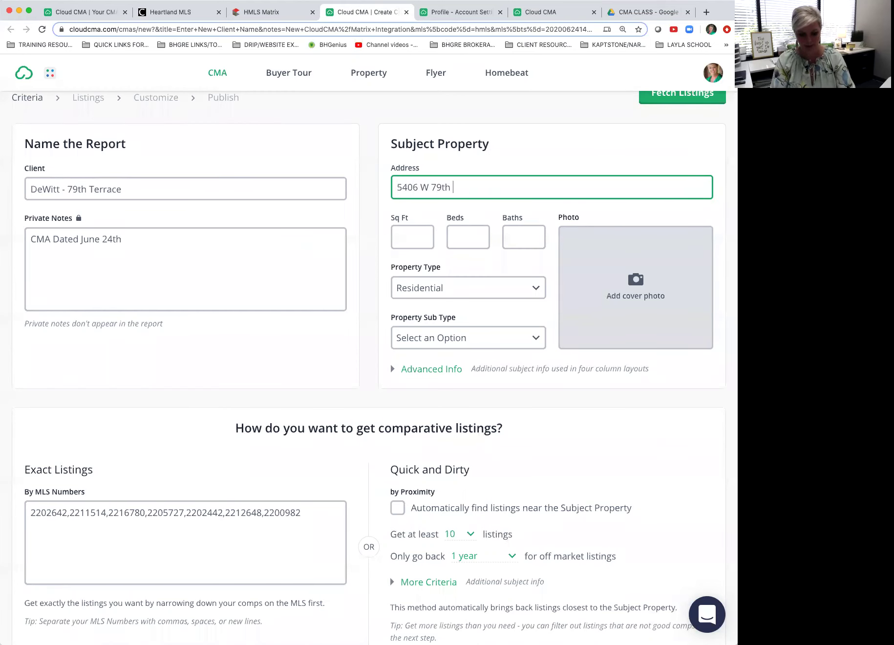
pyautogui.scroll(-1, 464, 193)
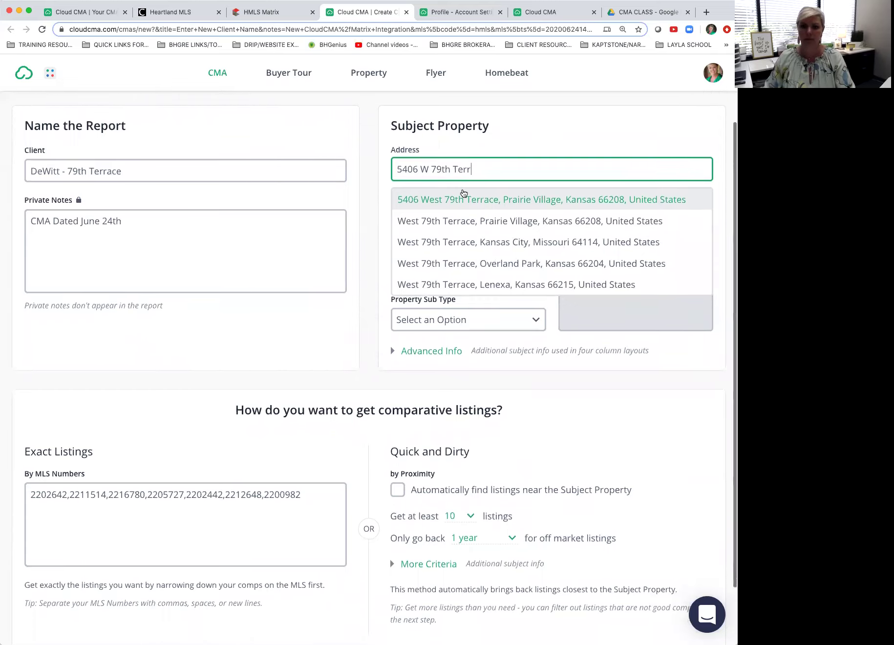
pyautogui.click(482, 189)
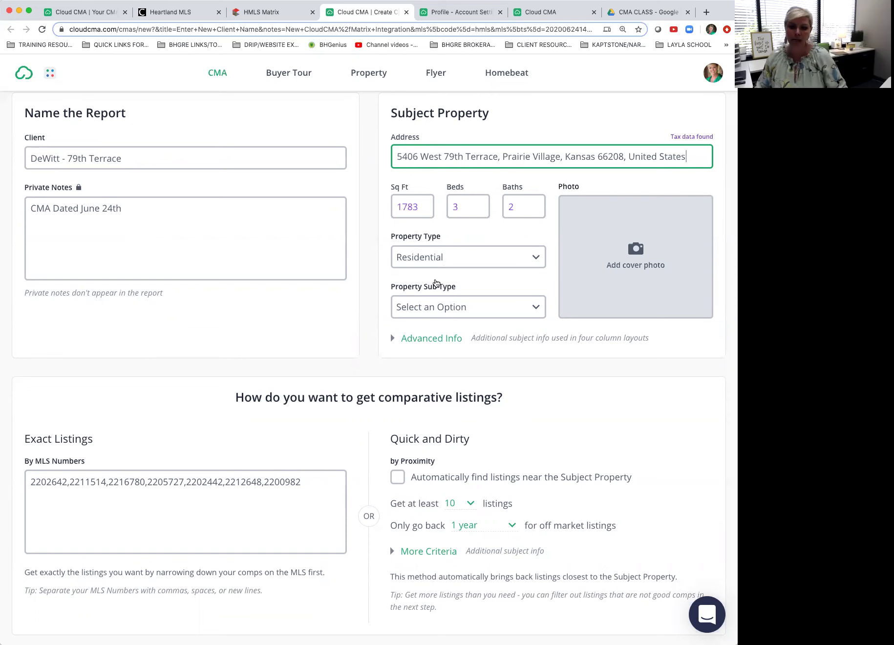
pyautogui.scroll(1, 434, 268)
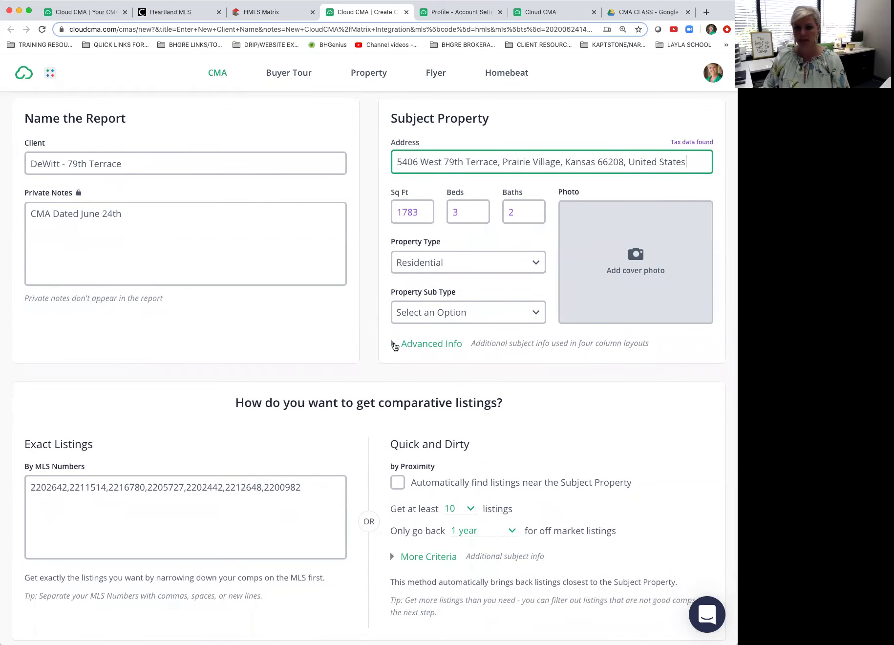
# Step: Expand the subject's Advanced Info and change Garages to 2
pyautogui.click(396, 343)
pyautogui.click(431, 379)
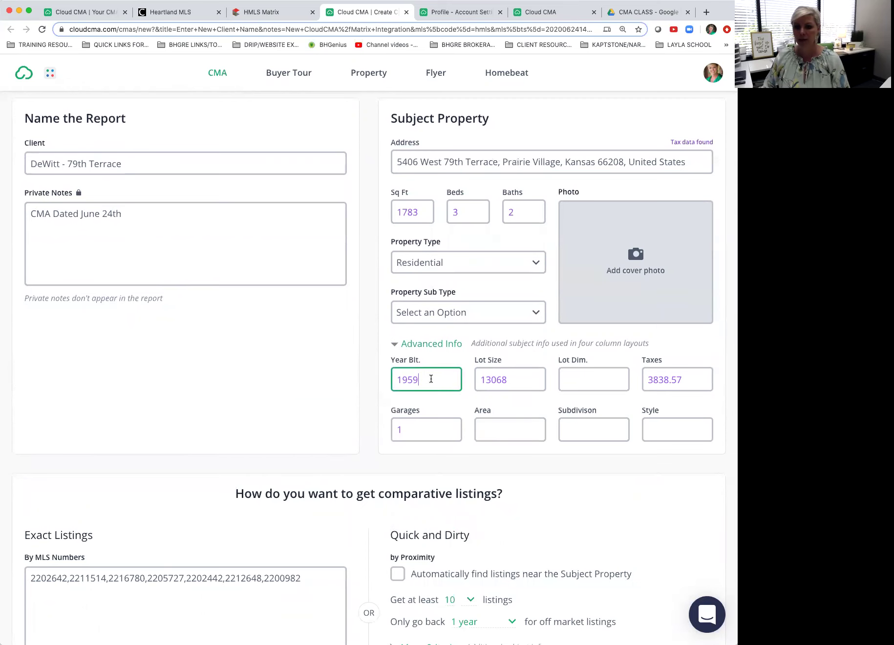
pyautogui.scroll(-2, 430, 377)
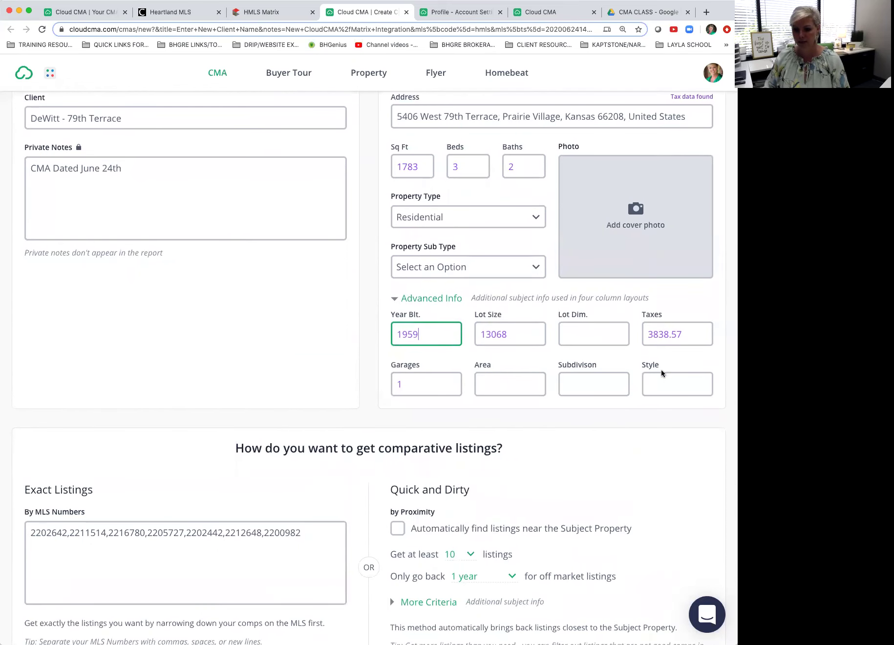
pyautogui.moveTo(410, 380); pyautogui.dragTo(359, 377)
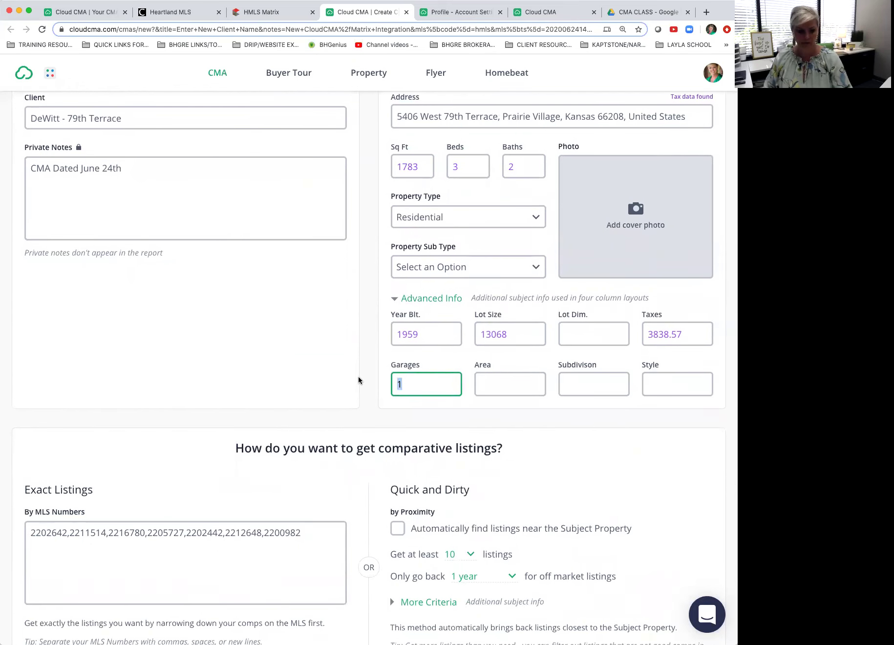
pyautogui.write('2')
# Step: Enter area 320, subdivision Corinth Hills and style S/S Split
pyautogui.press('Tab')
pyautogui.write('320')
pyautogui.press('Tab')
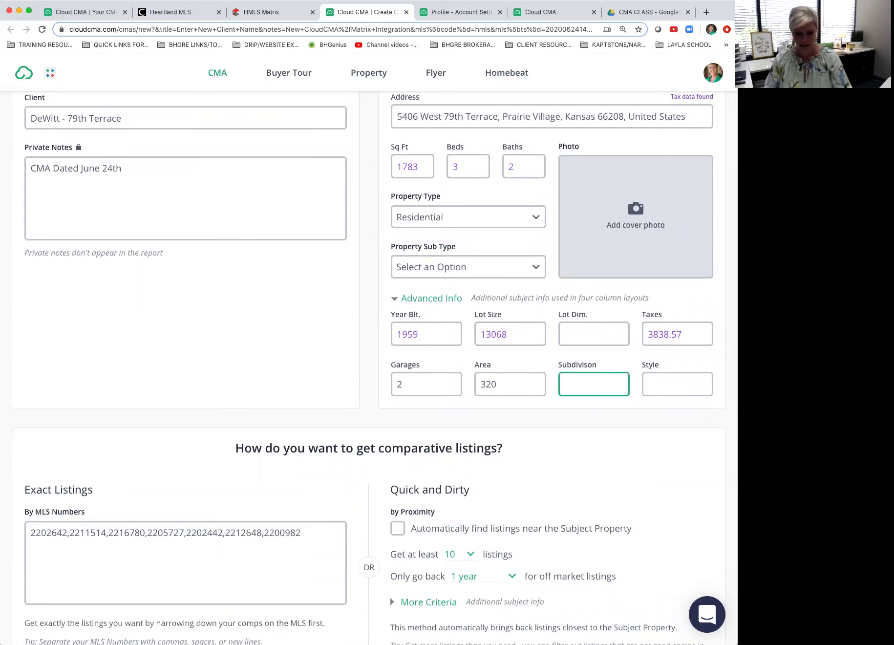
pyautogui.write('Corinth Hills')
pyautogui.press('Tab')
pyautogui.write('S/S Split')
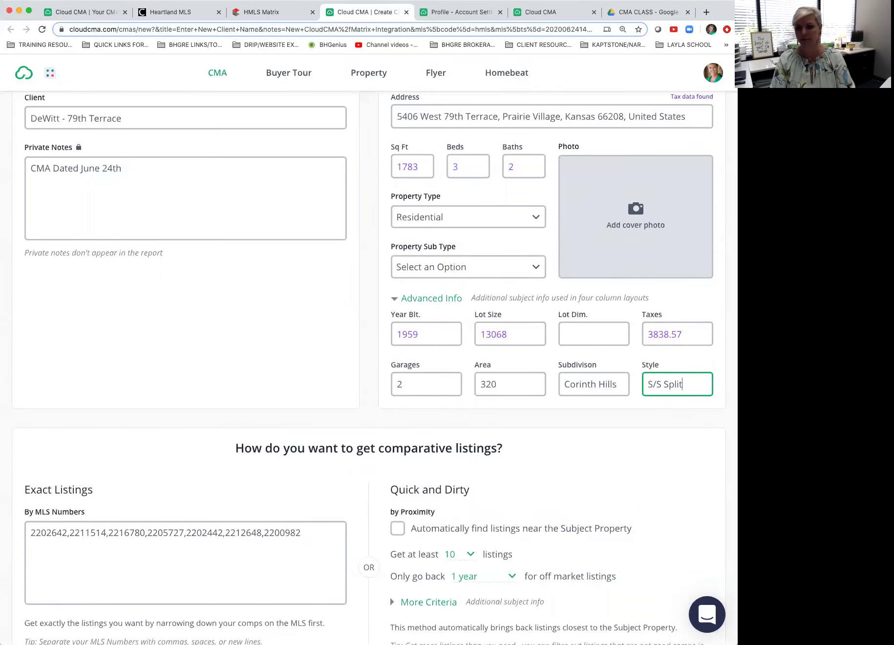
pyautogui.click(370, 253)
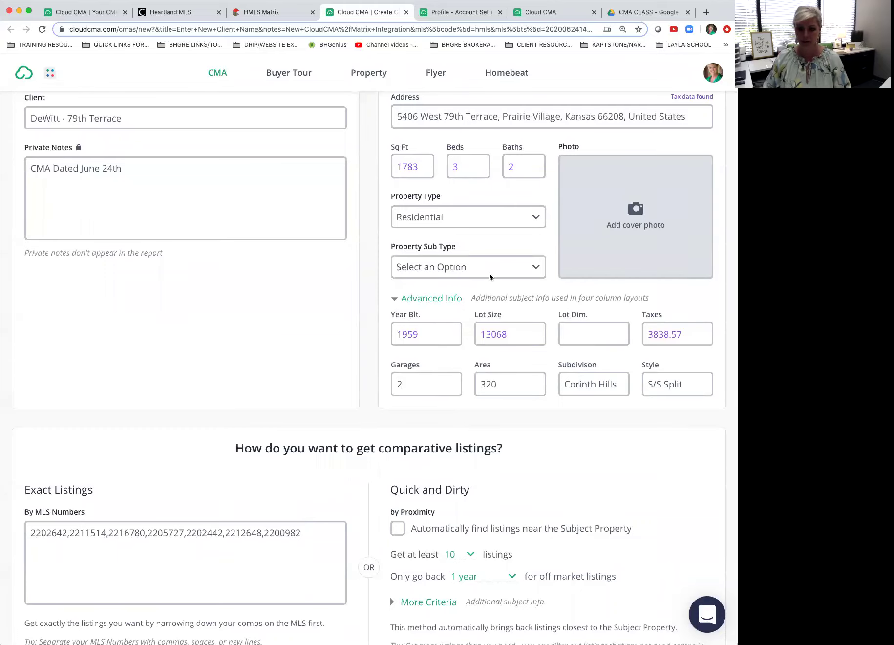
pyautogui.scroll(-2, 490, 276)
# Step: Finalize the seven comma-separated MLS numbers under Exact Listings without a trailing comma
pyautogui.scroll(-1, 490, 276)
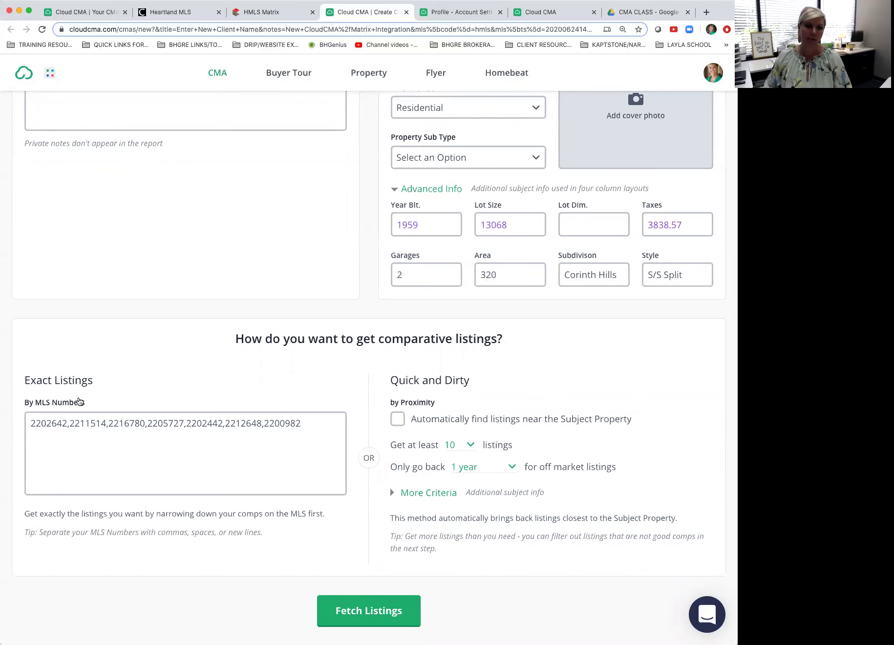
pyautogui.click(258, 11)
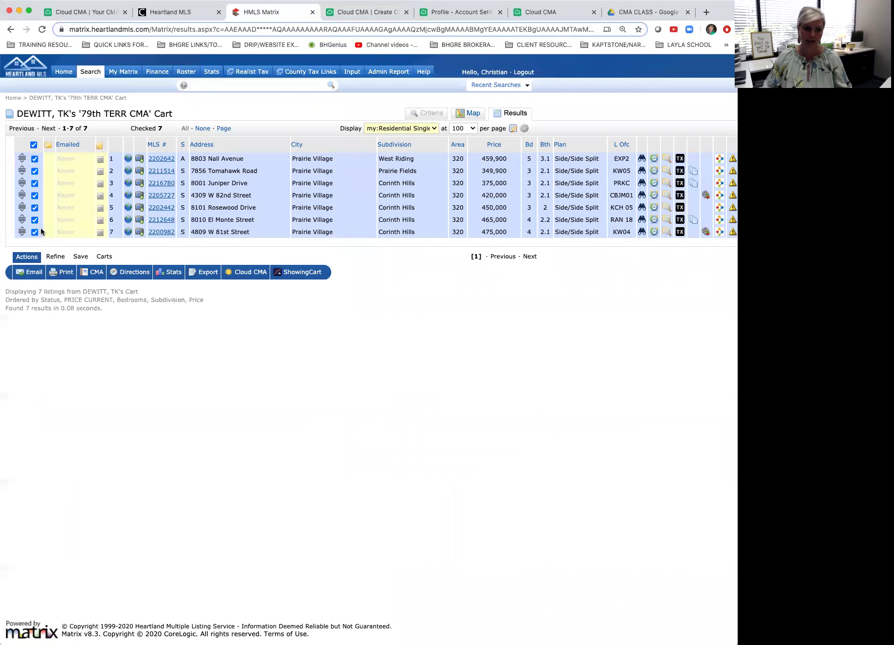
pyautogui.click(352, 14)
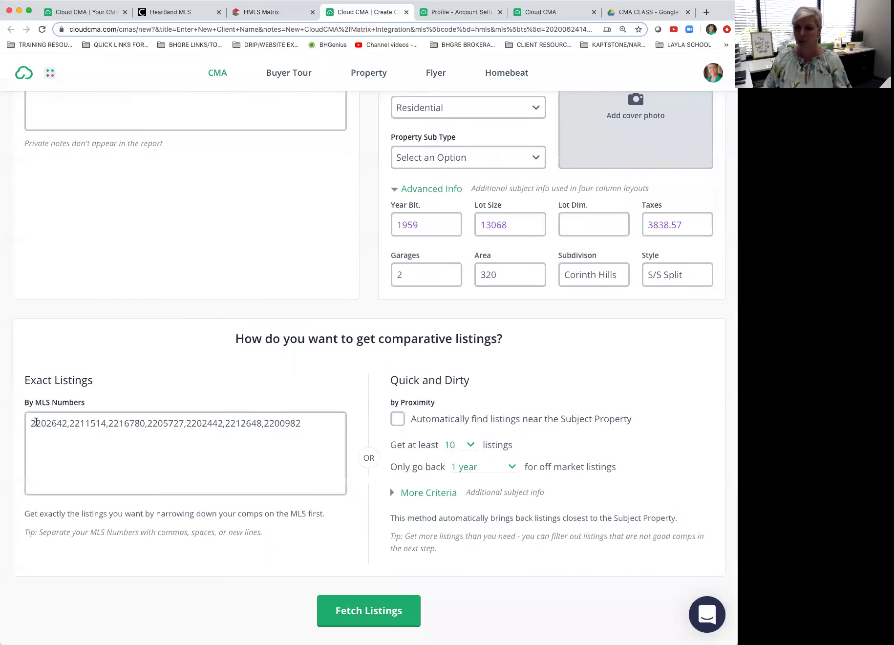
pyautogui.click(310, 430)
pyautogui.write(',')
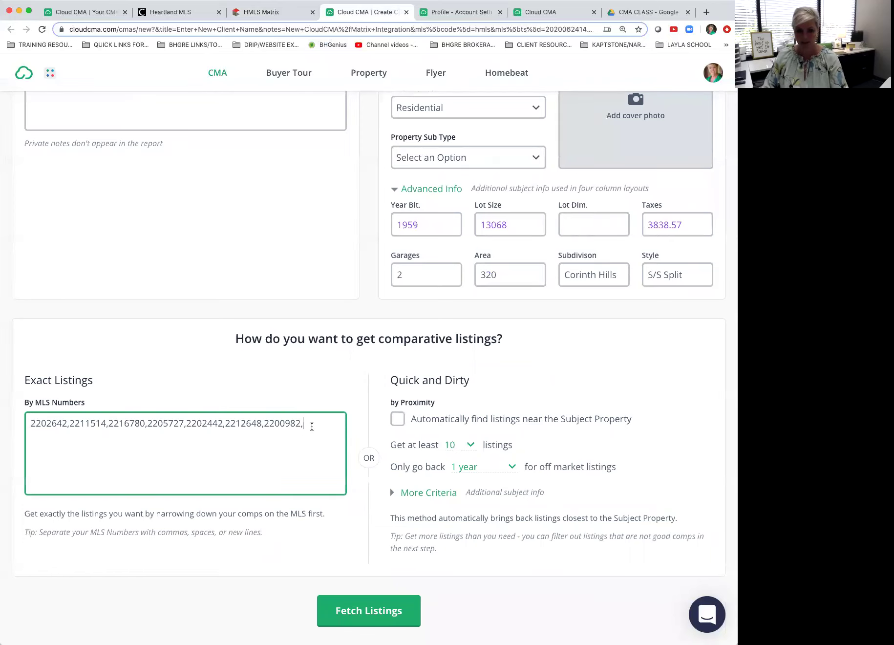
pyautogui.press('BackSpace')
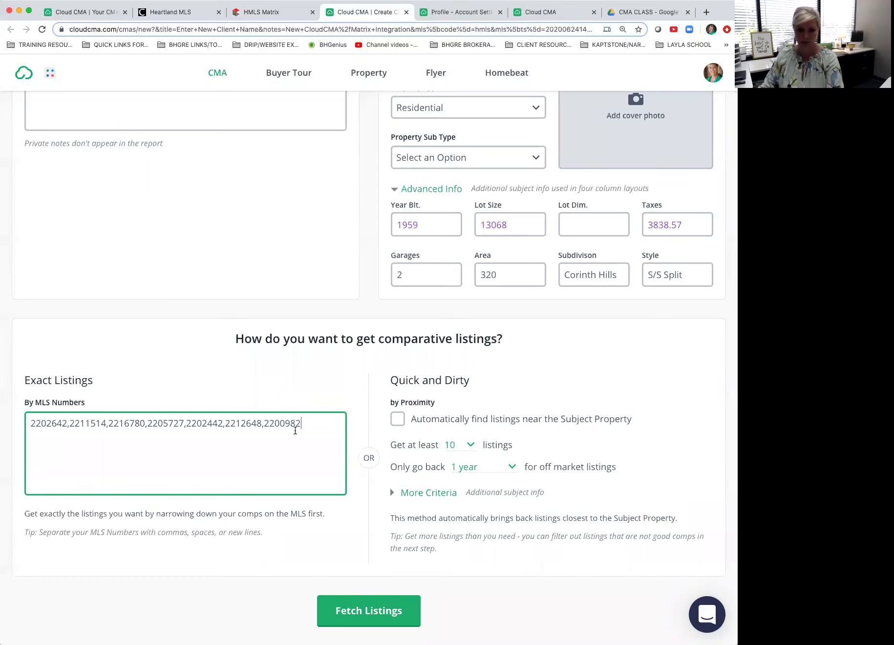
pyautogui.click(318, 382)
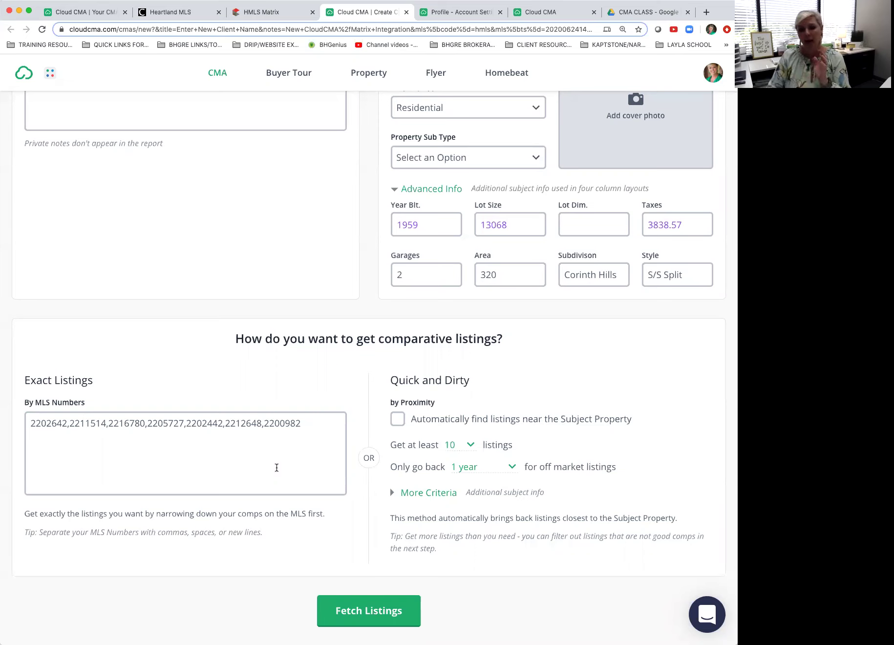
# Step: Cut all MLS numbers from the box and tick 'Automatically find listings near the Subject Property'
pyautogui.moveTo(324, 424); pyautogui.dragTo(16, 427)
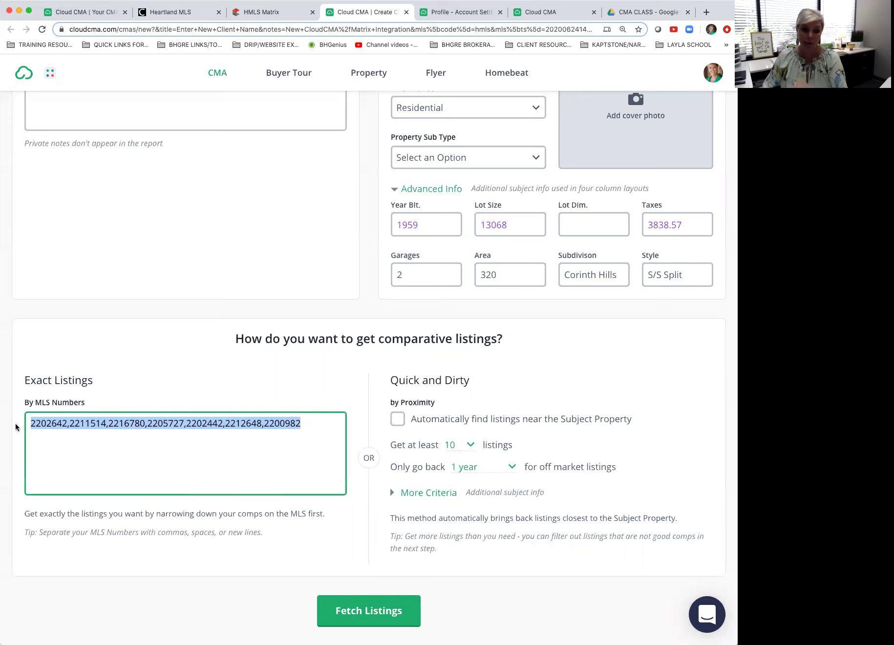
pyautogui.hotkey('ctrl', 'x')
pyautogui.click(307, 377)
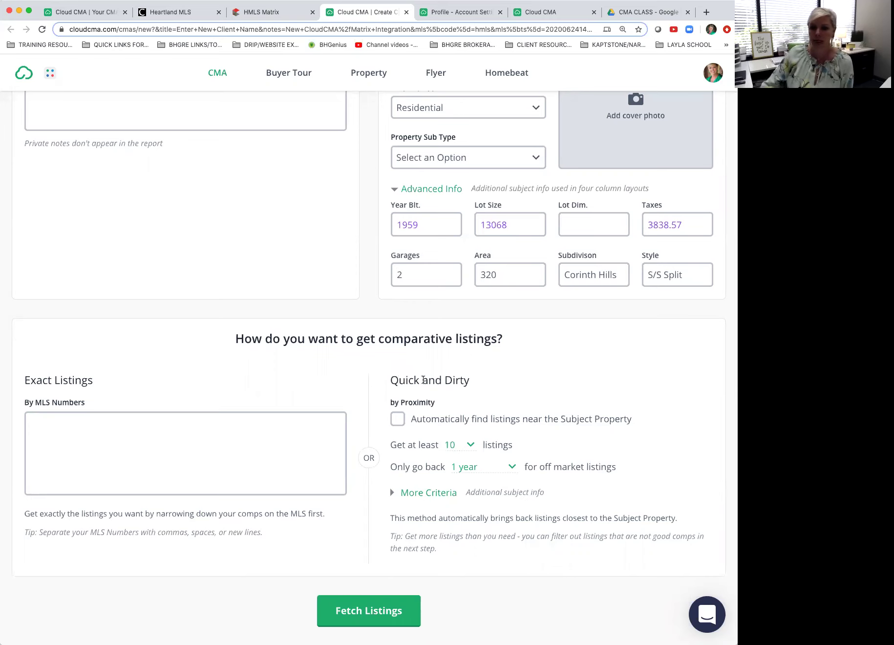
pyautogui.click(243, 431)
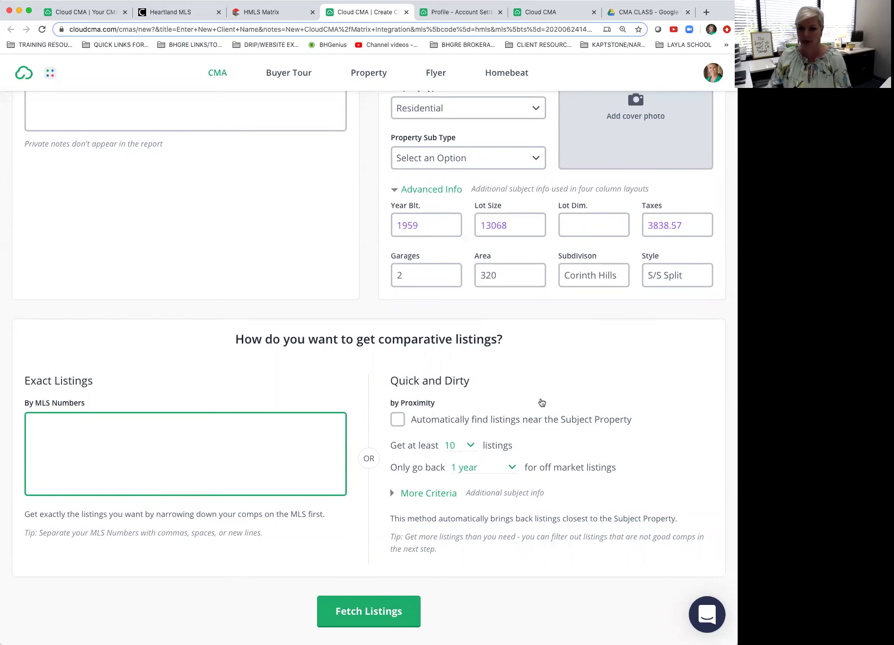
pyautogui.click(396, 420)
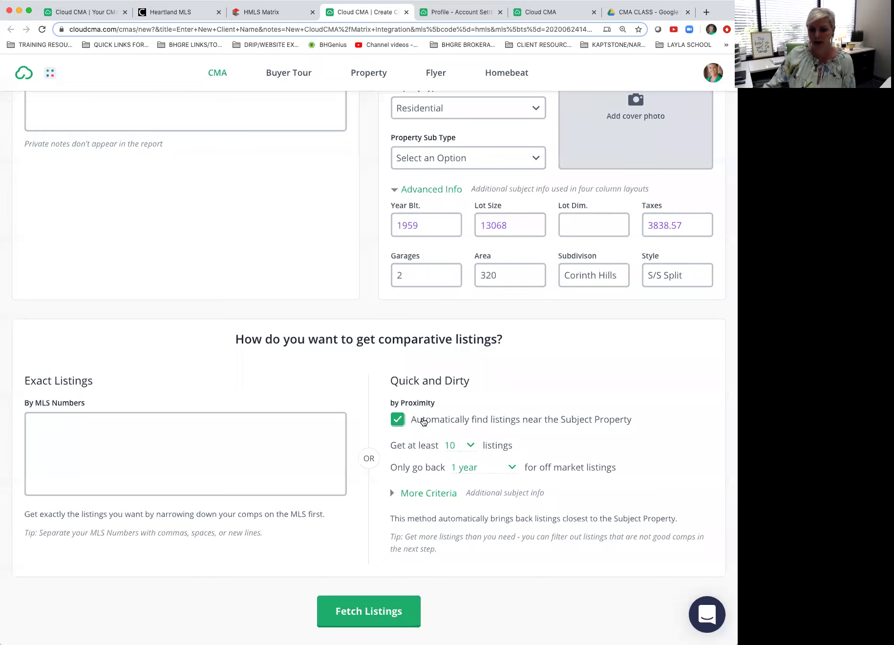
# Step: Keep at least 10 listings and a 1-year lookback, expand More Criteria, and fetch listings
pyautogui.click(470, 446)
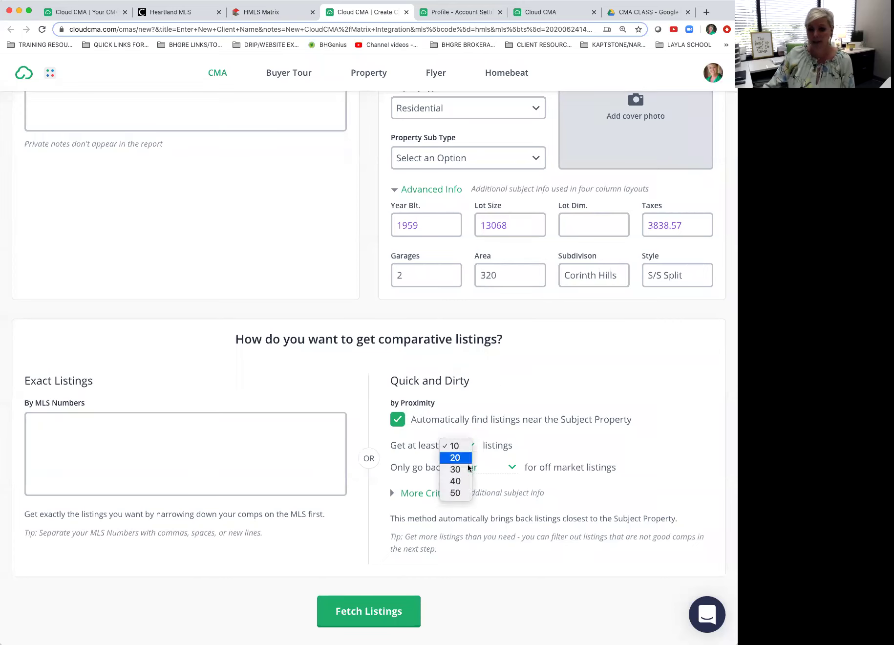
pyautogui.click(463, 446)
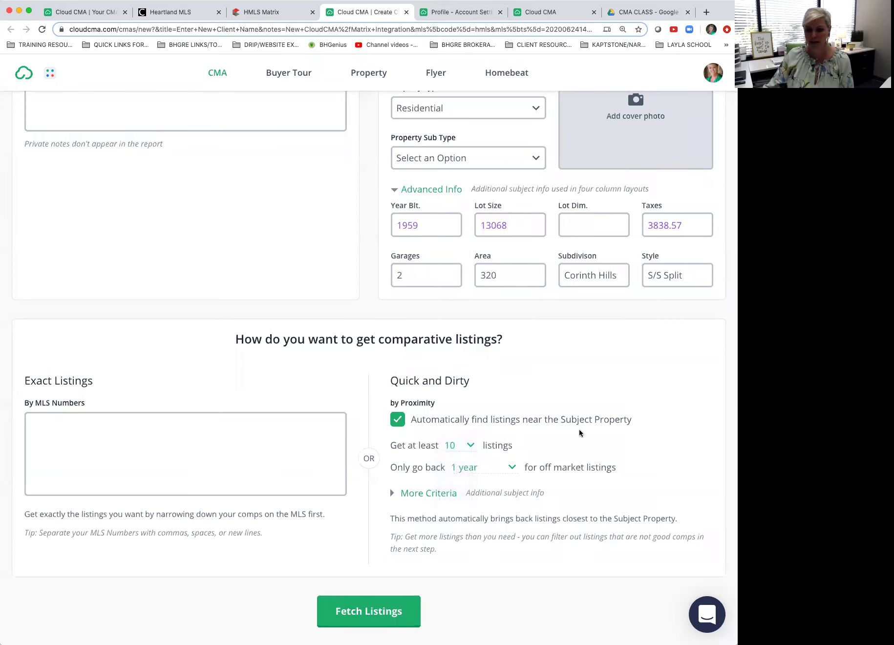
pyautogui.click(511, 468)
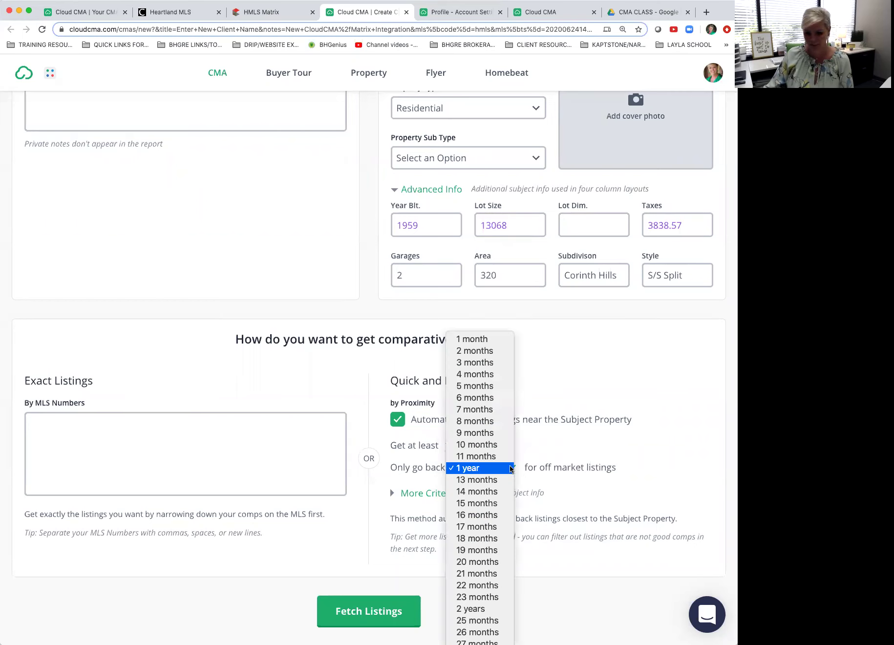
pyautogui.scroll(-3, 510, 469)
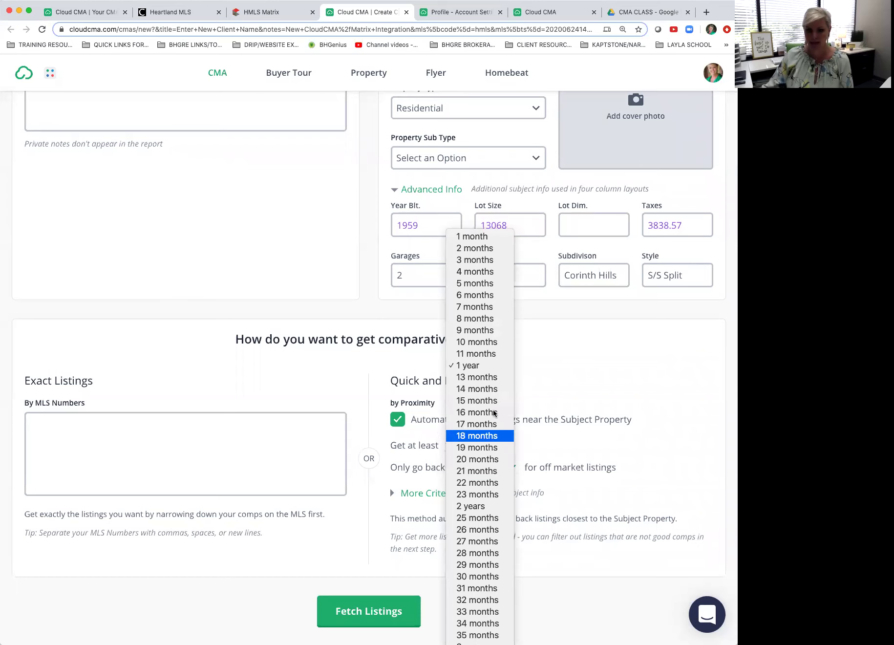
pyautogui.click(485, 367)
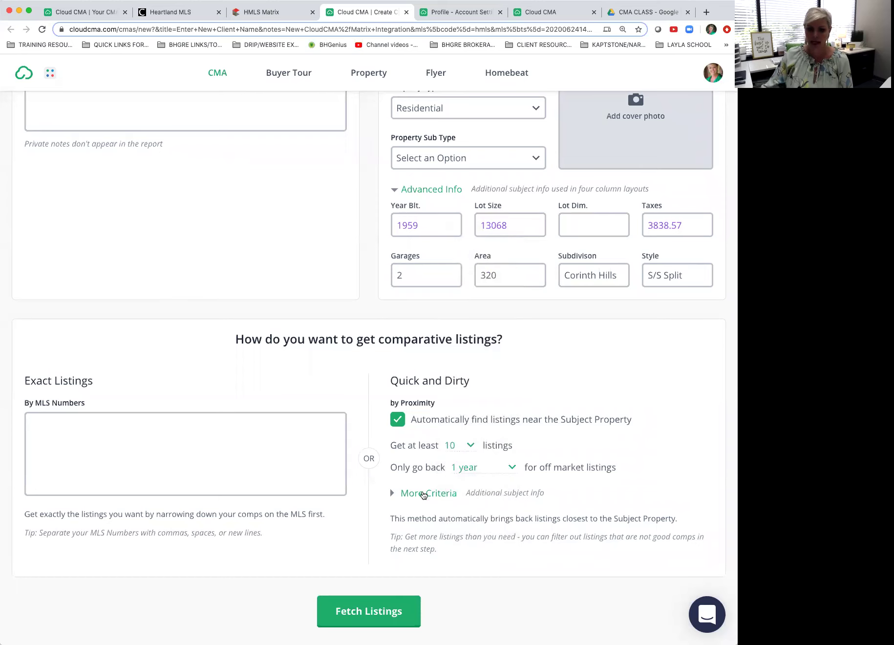
pyautogui.click(394, 493)
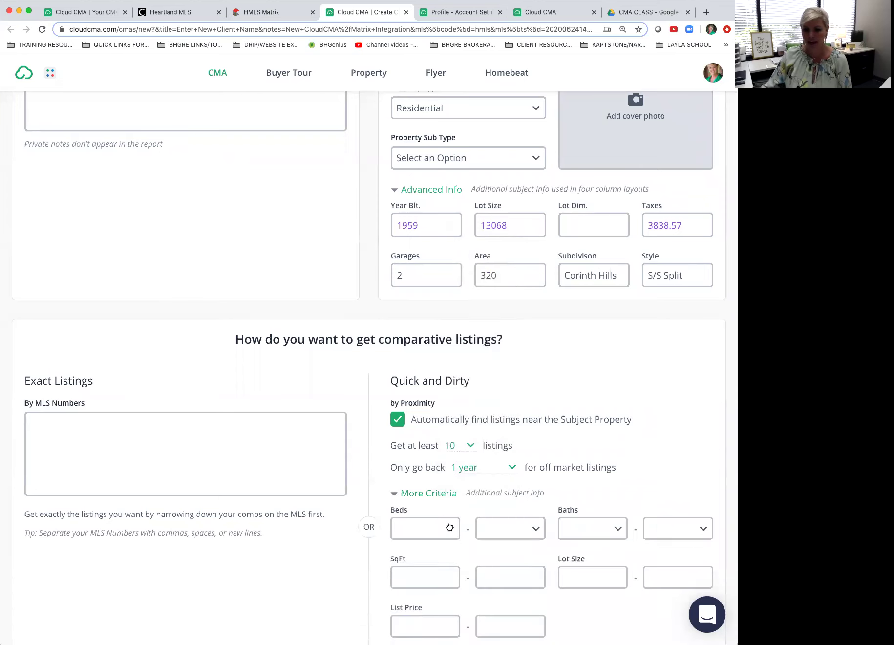
pyautogui.scroll(-3, 558, 481)
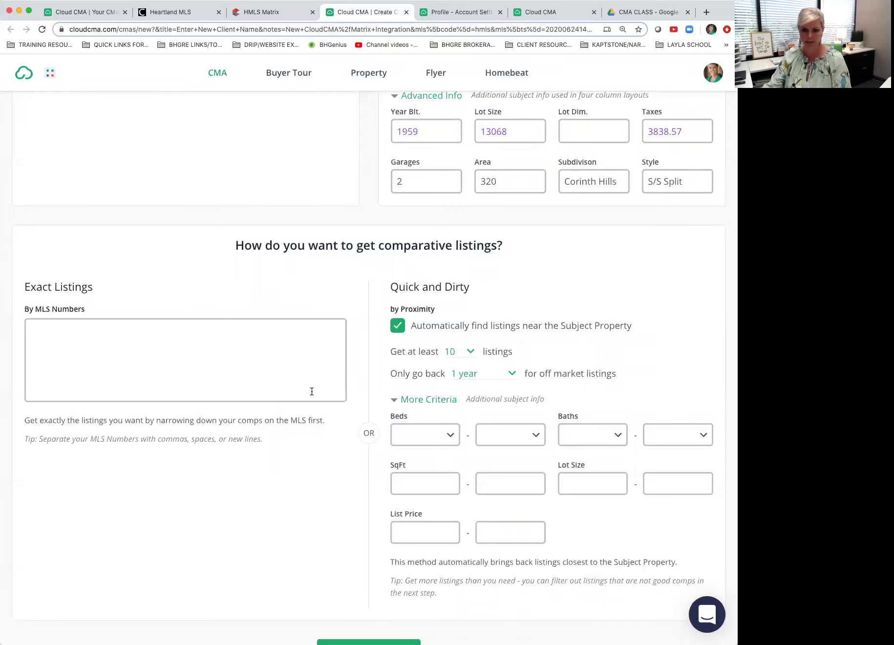
pyautogui.scroll(-2, 385, 426)
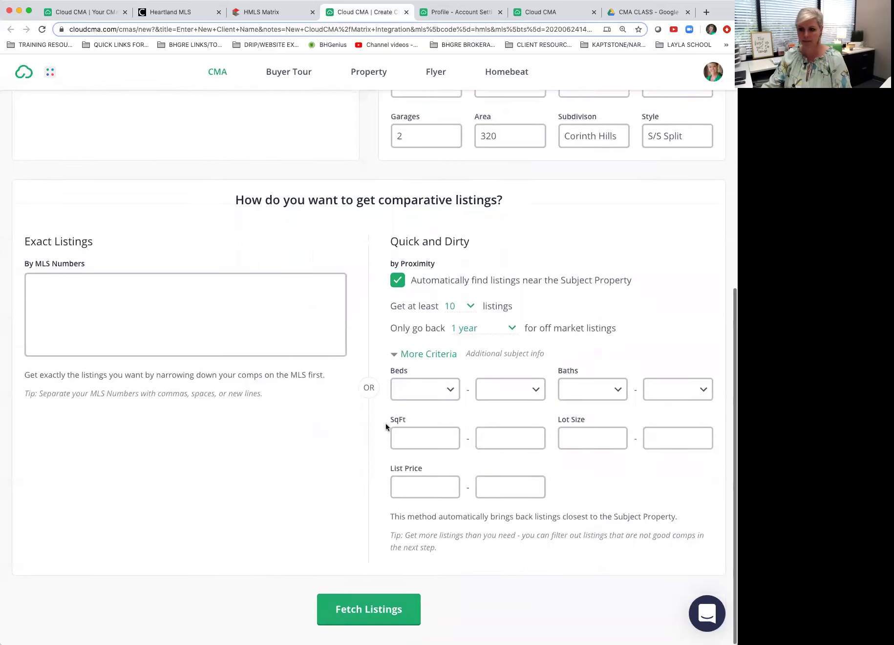
pyautogui.click(373, 611)
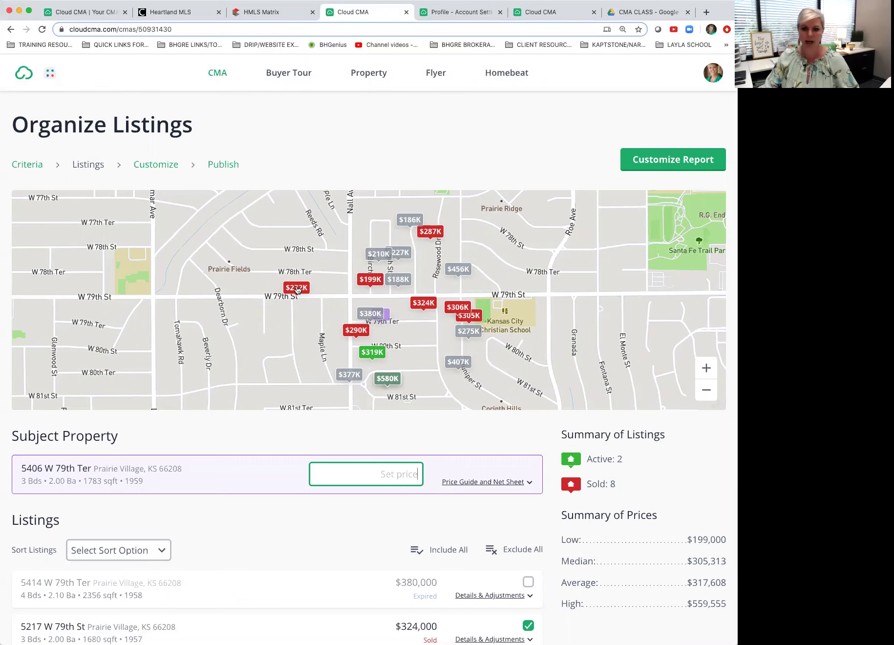
pyautogui.click(706, 368)
pyautogui.click(705, 391)
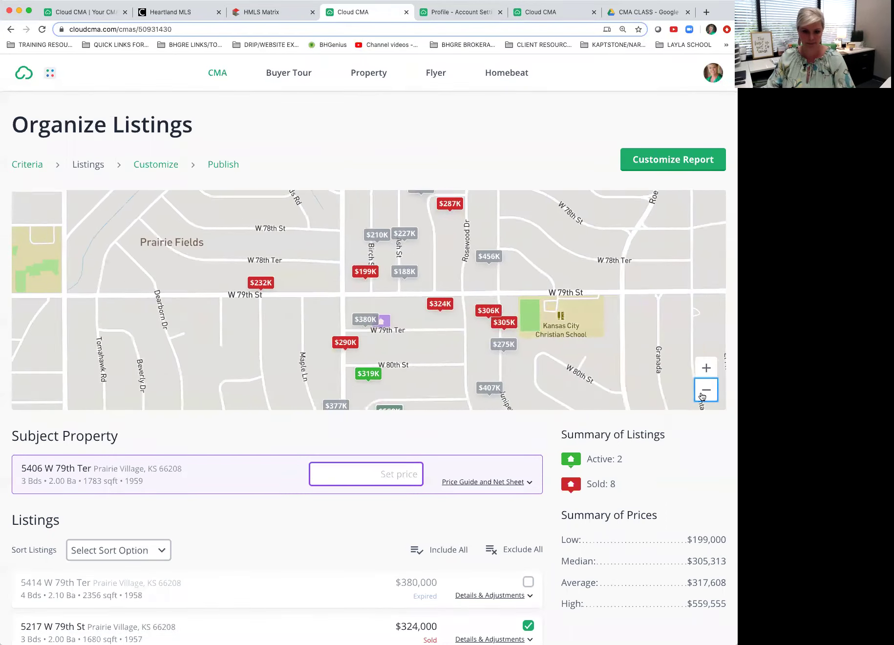
pyautogui.click(407, 220)
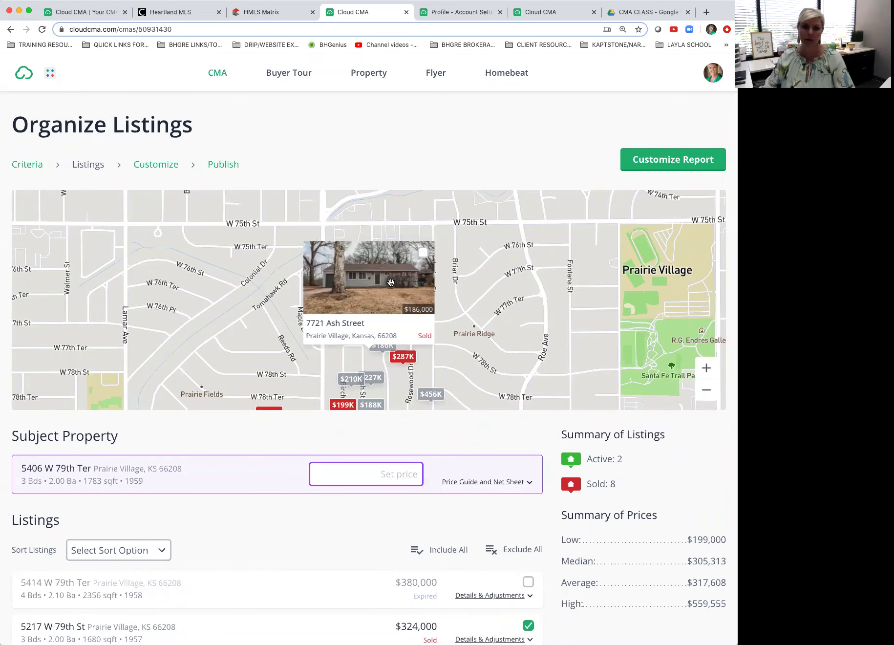
pyautogui.click(424, 252)
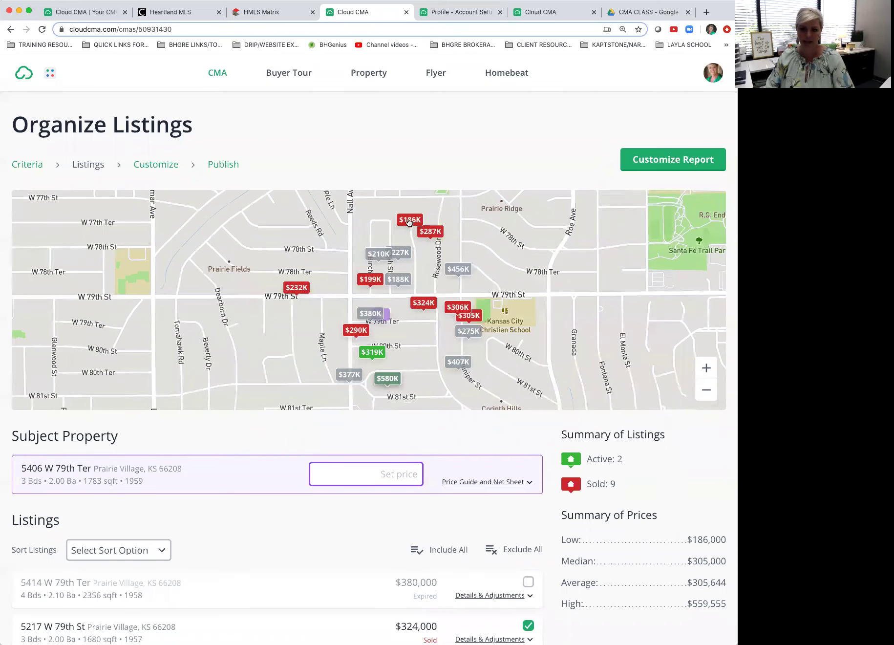
pyautogui.click(357, 329)
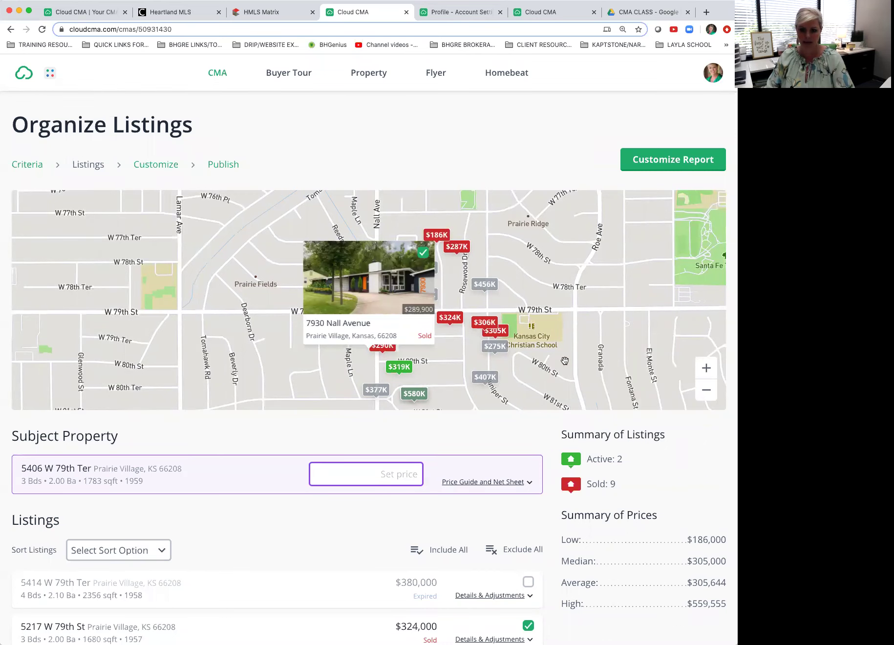
pyautogui.click(487, 378)
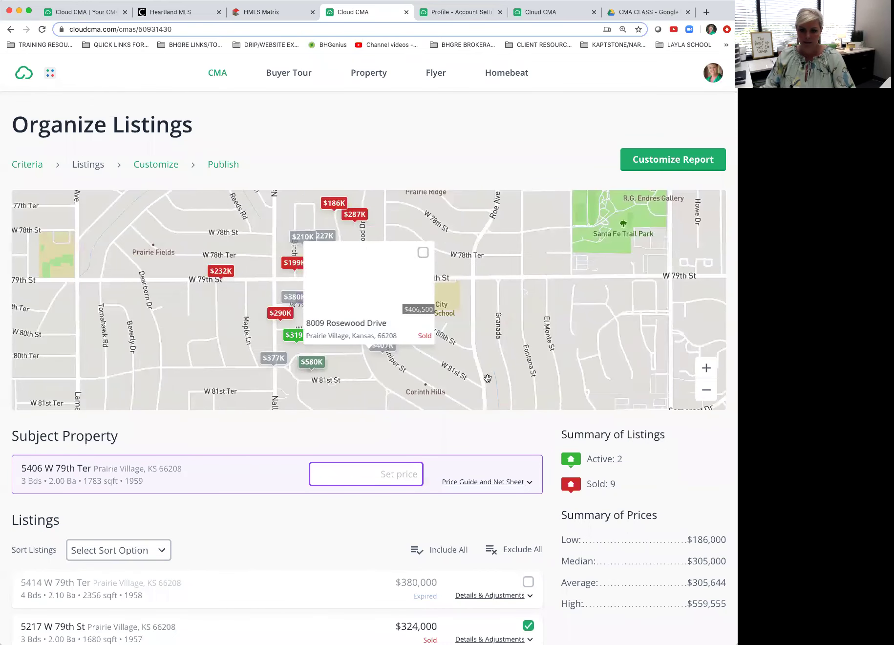
pyautogui.click(422, 253)
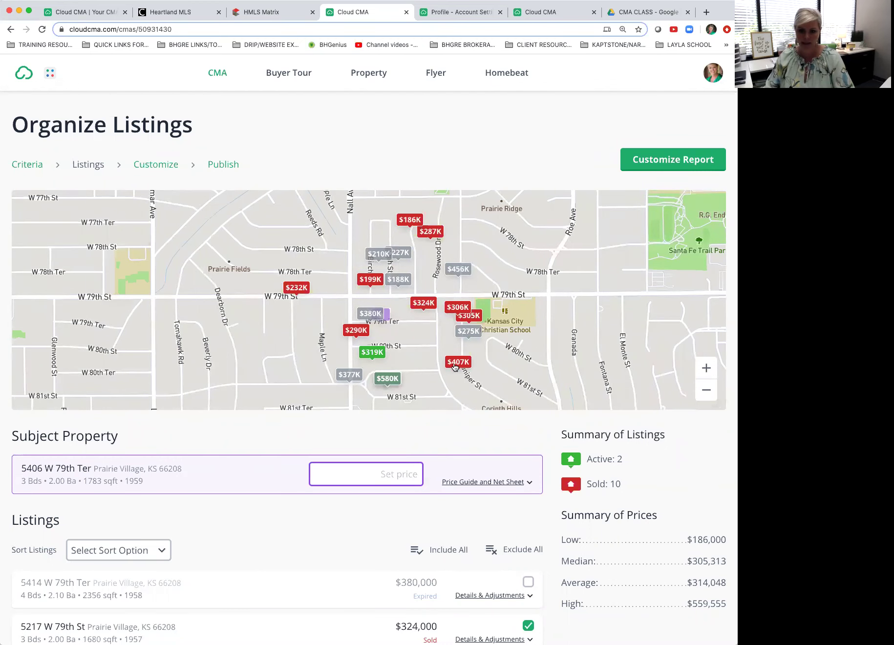
pyautogui.click(455, 367)
pyautogui.click(423, 253)
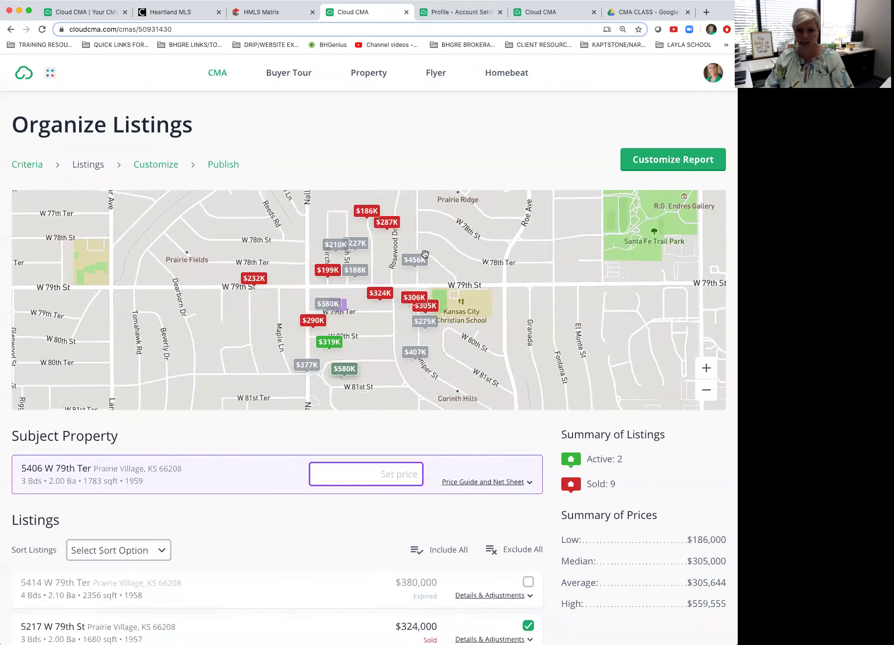
pyautogui.click(456, 360)
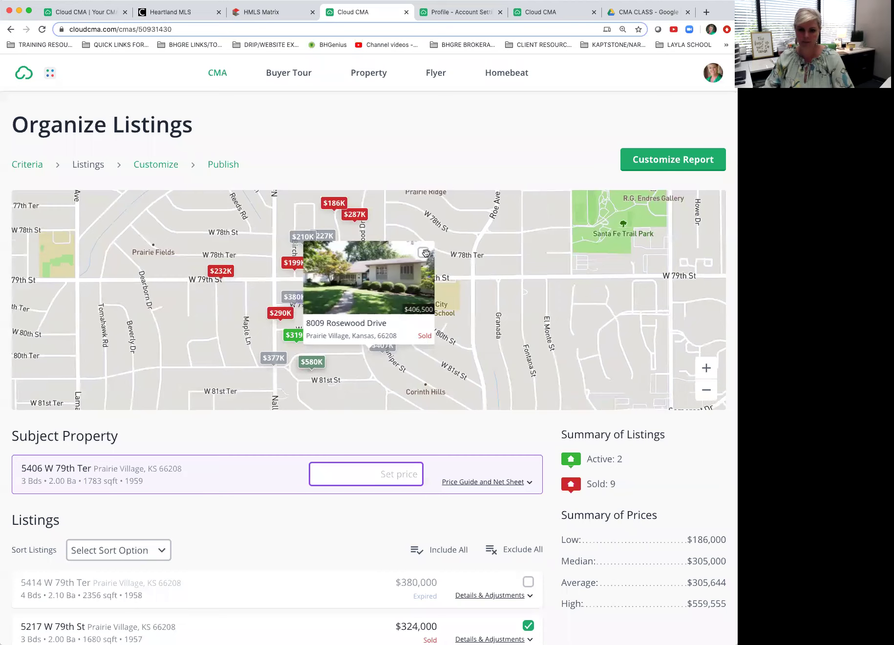
pyautogui.click(423, 253)
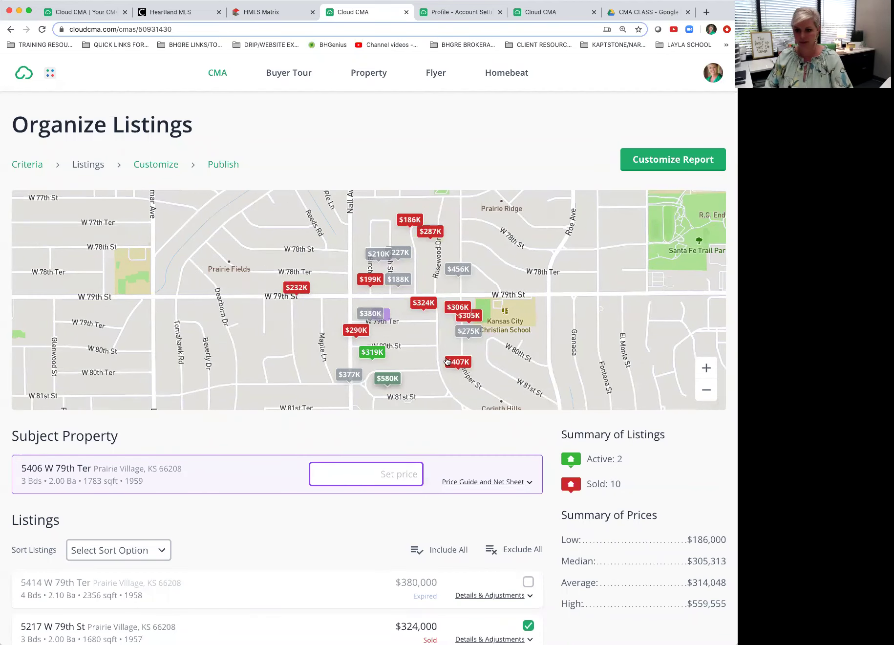
pyautogui.click(706, 368)
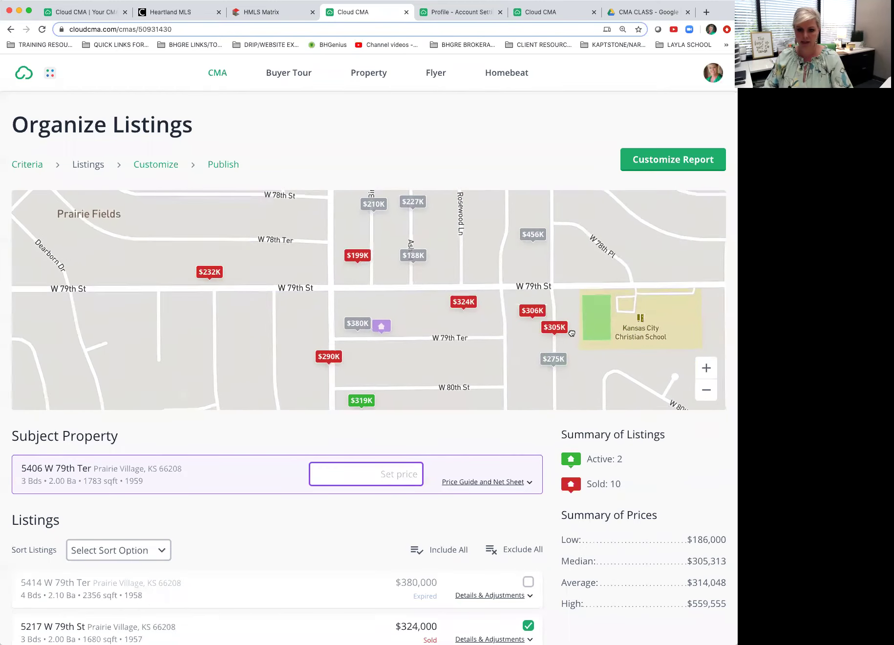
pyautogui.click(707, 391)
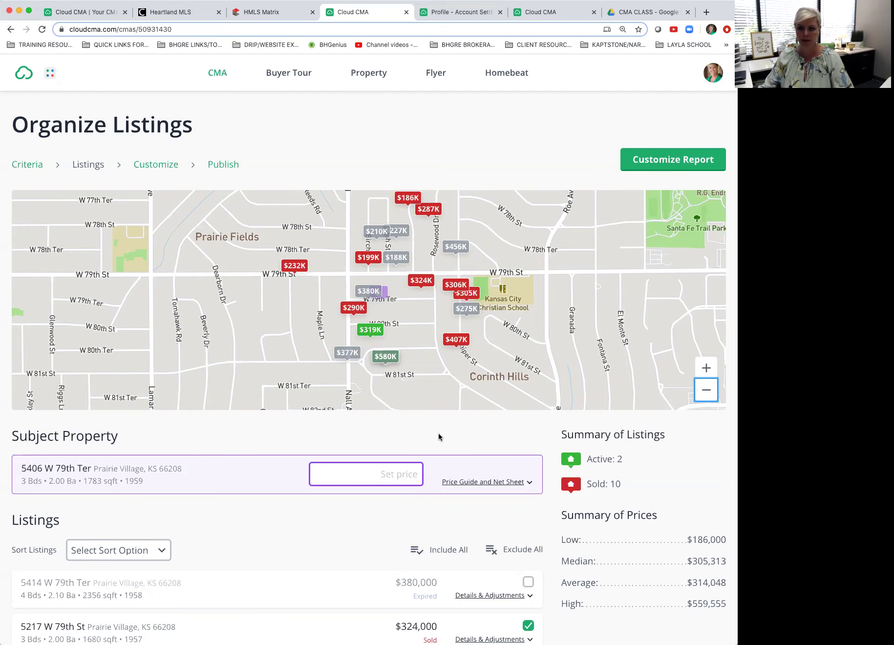
pyautogui.scroll(-3, 439, 436)
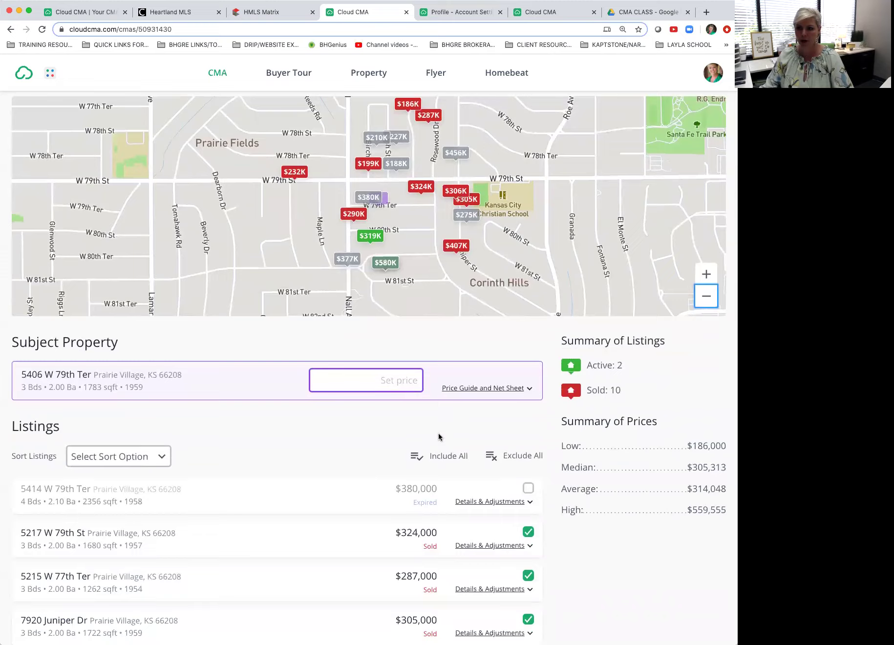
pyautogui.scroll(-3, 439, 437)
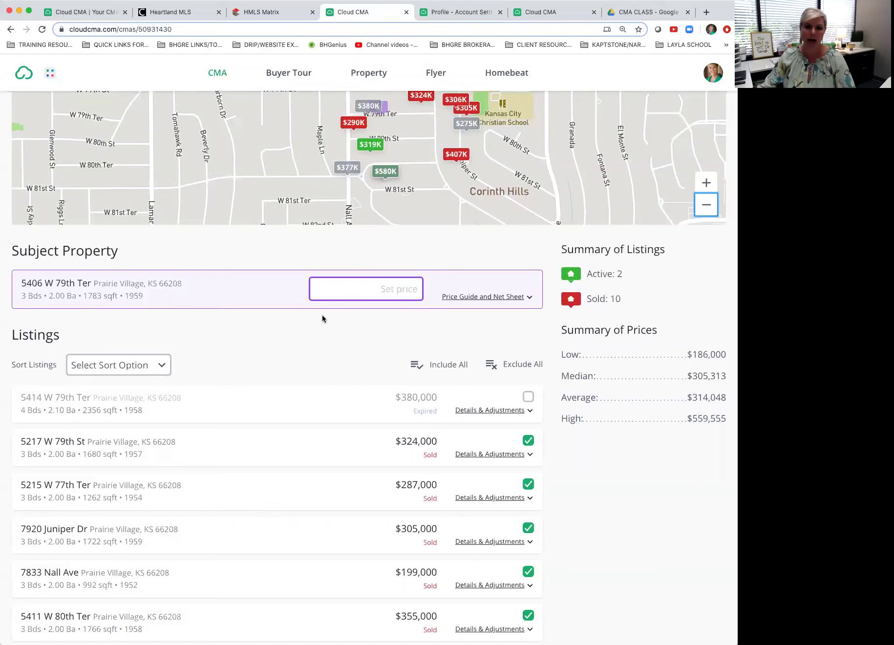
pyautogui.click(357, 290)
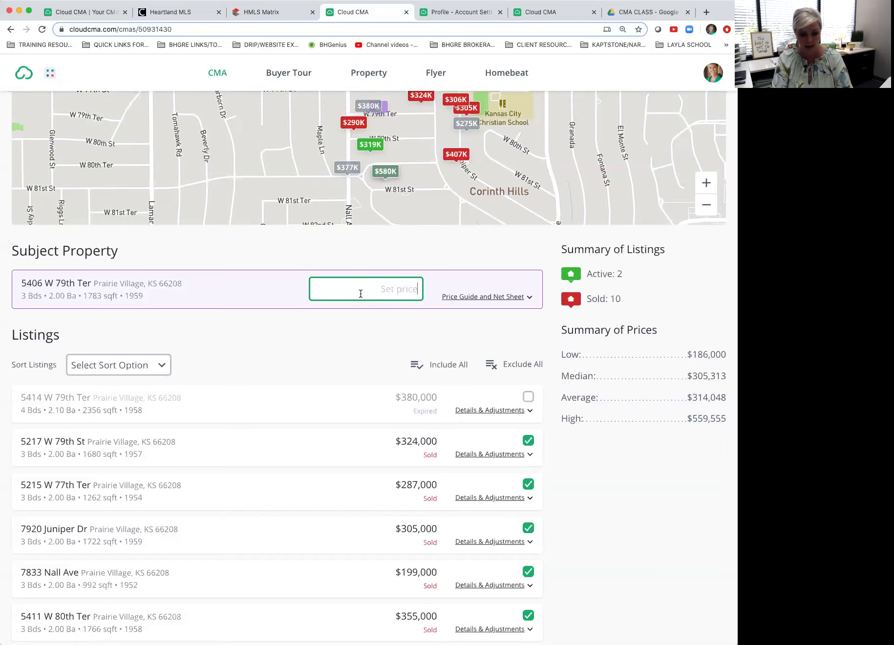
pyautogui.write('400,0')
pyautogui.write('00-')
pyautogui.write('4410')
pyautogui.press('BackSpace')
pyautogui.press('BackSpace')
pyautogui.press('BackSpace')
pyautogui.press('BackSpace')
pyautogui.write('$')
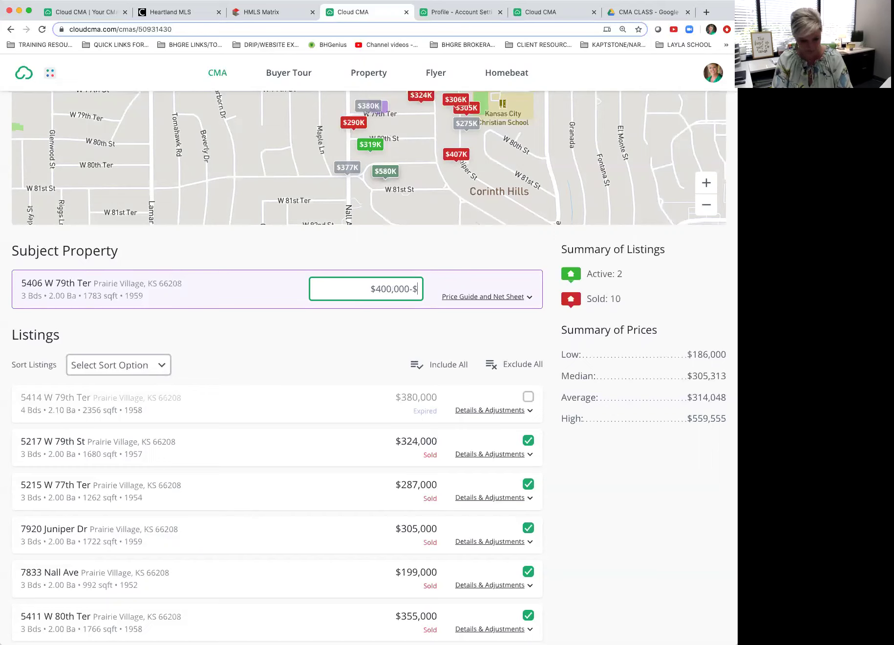
pyautogui.write('420')
pyautogui.write(',000')
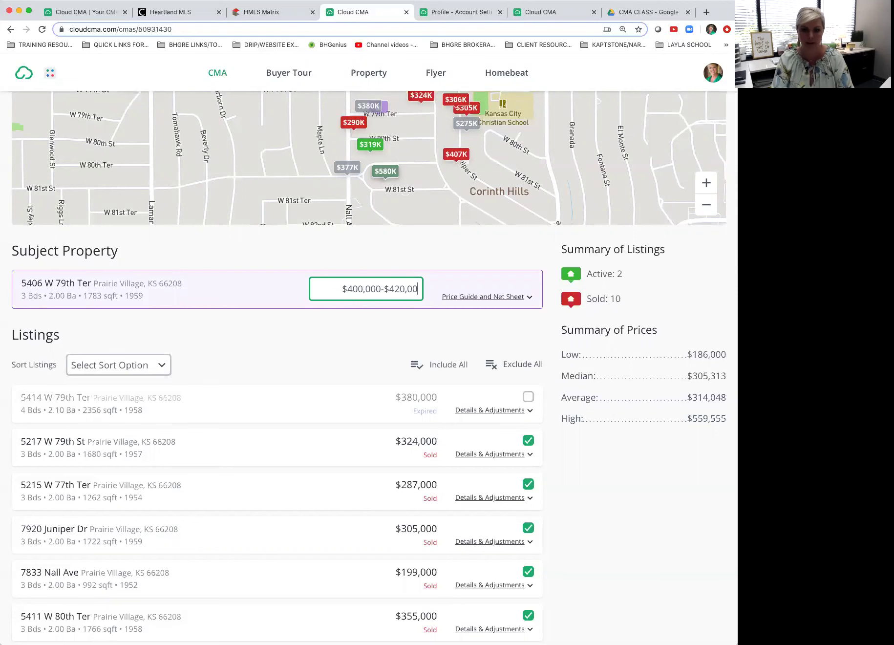
pyautogui.scroll(2, 359, 293)
pyautogui.click(438, 304)
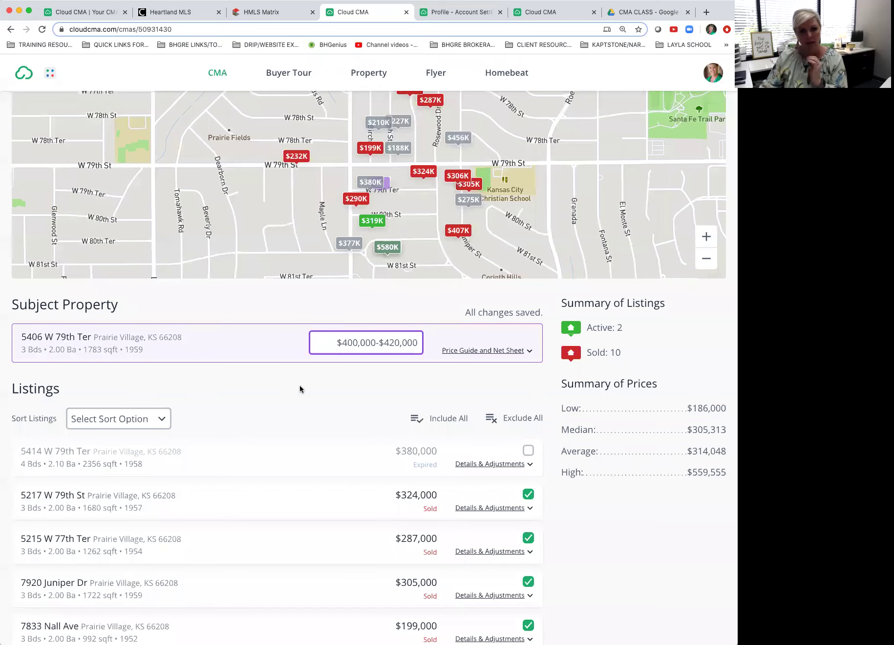
pyautogui.scroll(-1, 299, 382)
pyautogui.scroll(1, 268, 367)
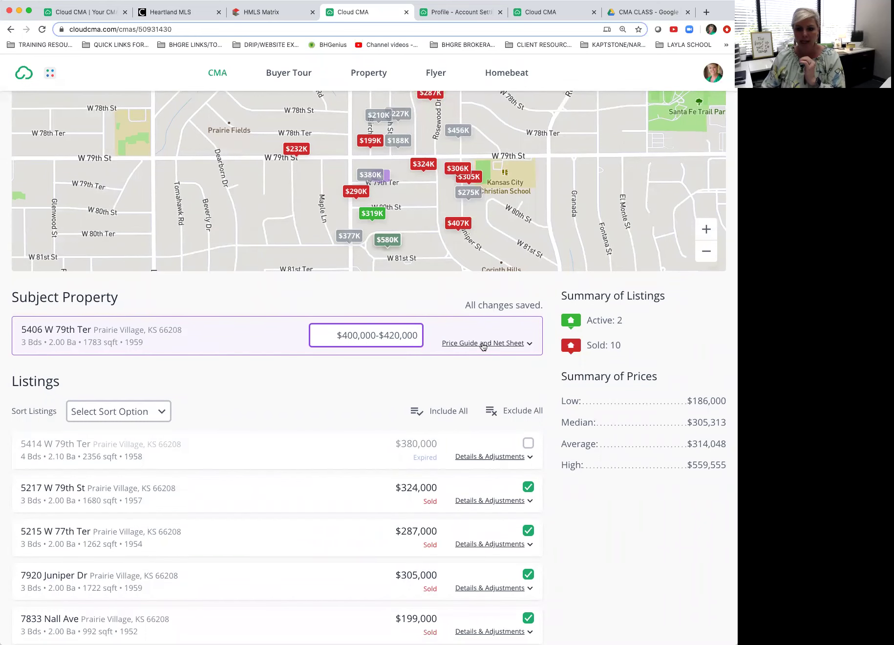
pyautogui.click(484, 343)
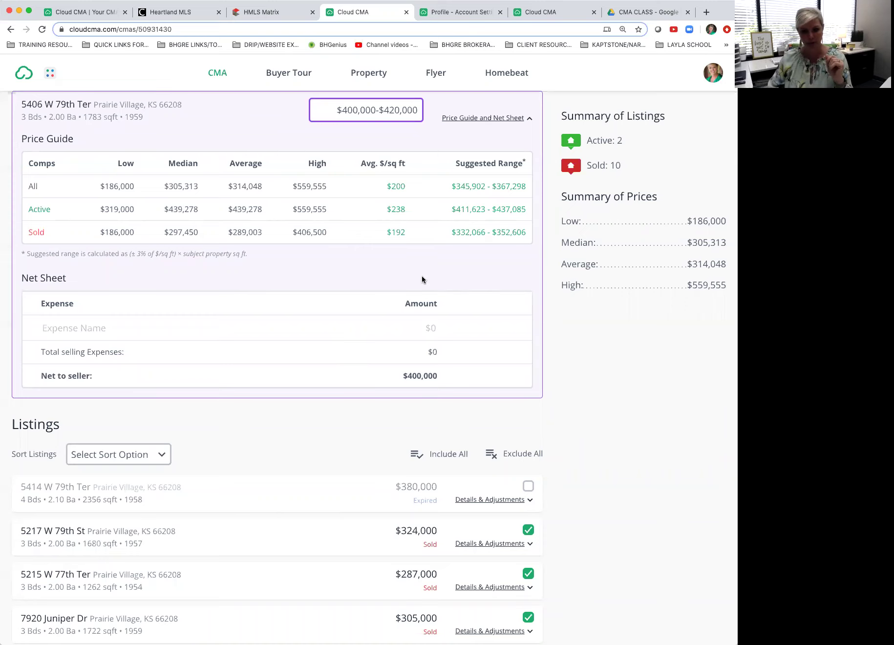
pyautogui.click(504, 119)
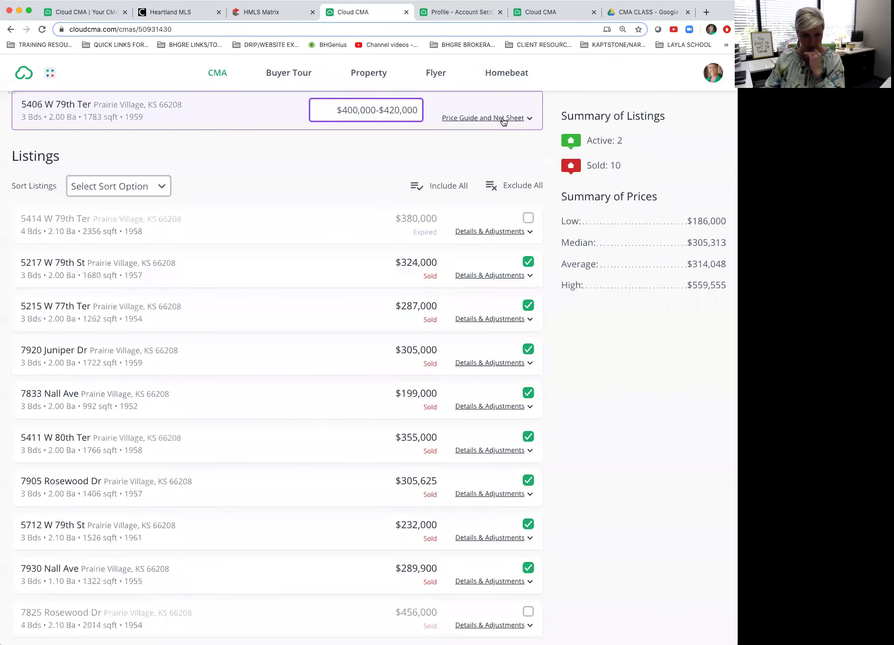
pyautogui.click(504, 119)
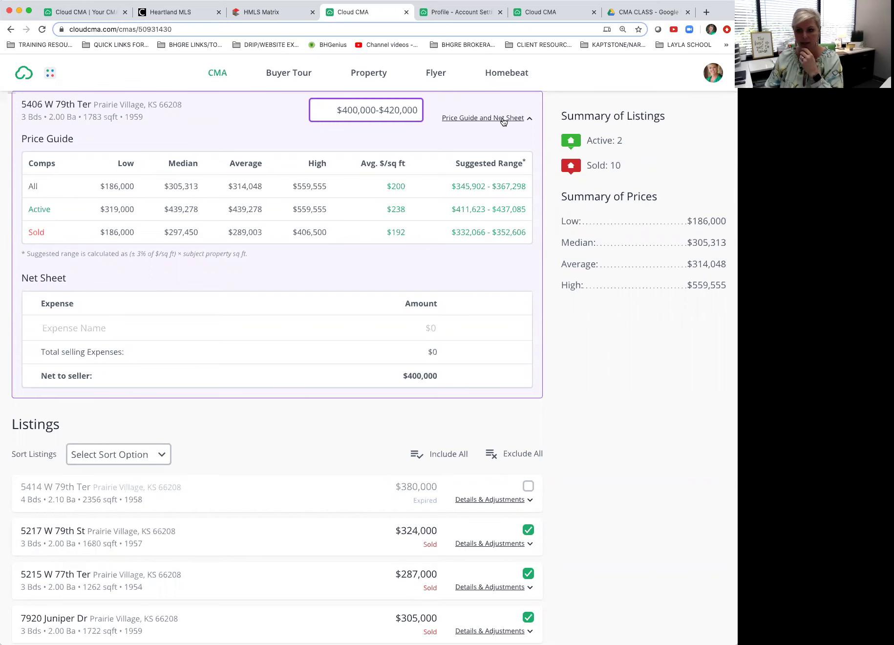
pyautogui.click(503, 119)
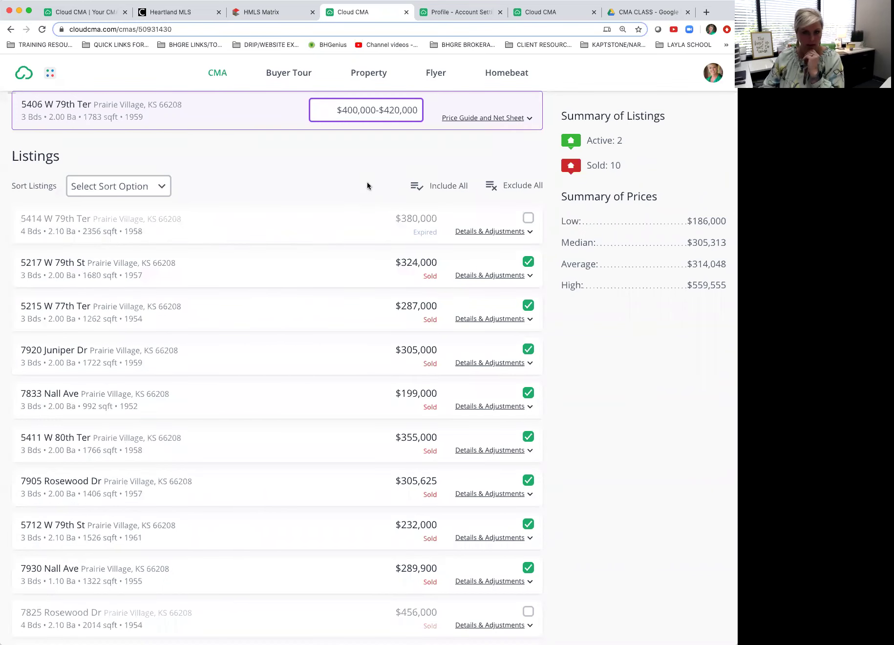
pyautogui.scroll(-1, 288, 173)
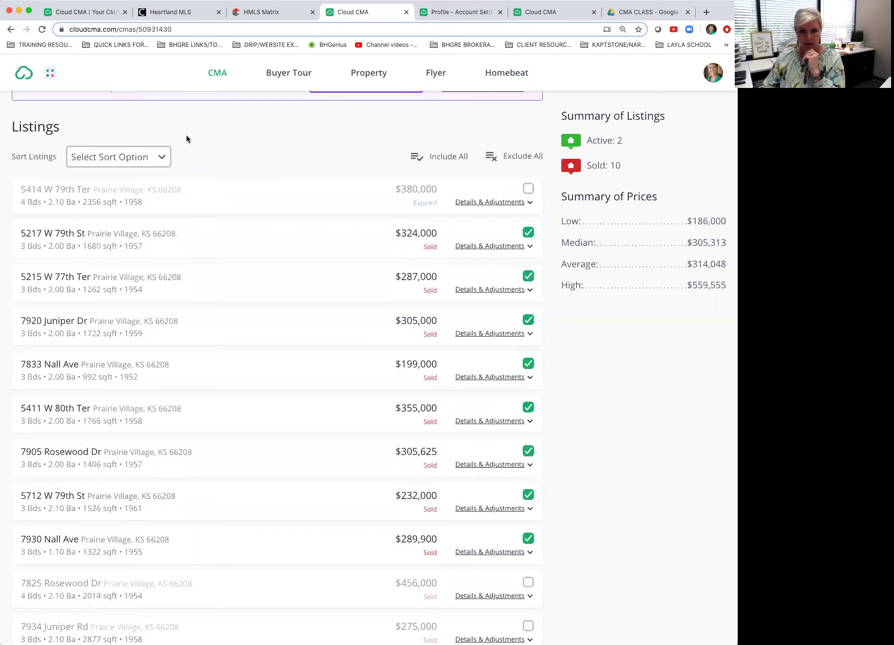
pyautogui.scroll(2, 289, 149)
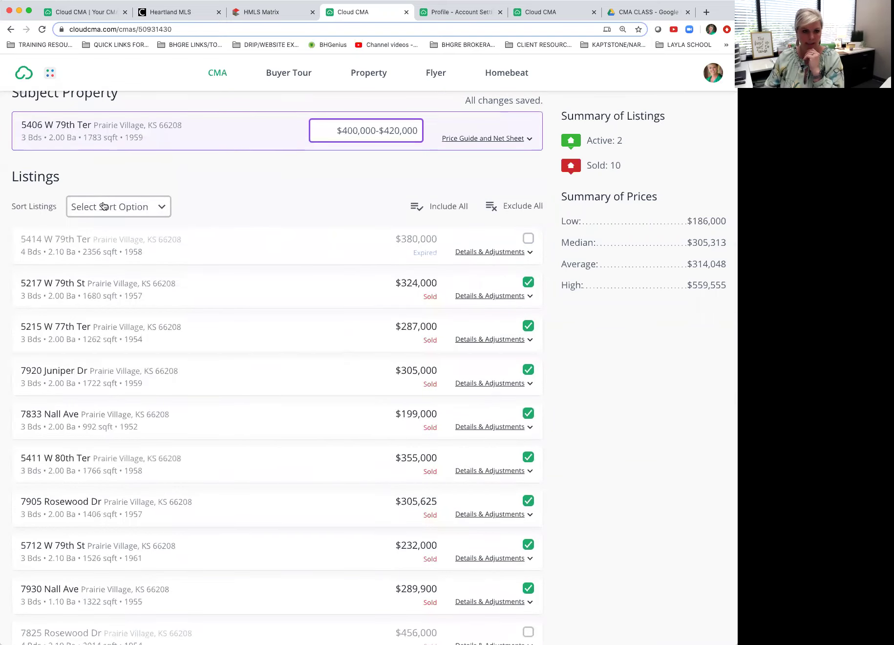
pyautogui.click(160, 207)
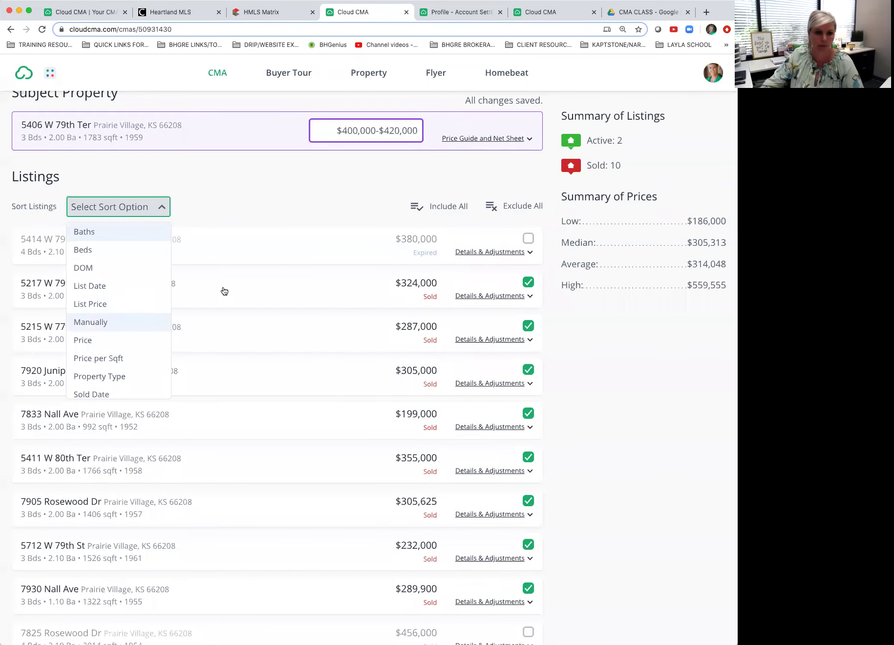
pyautogui.scroll(-5, 124, 329)
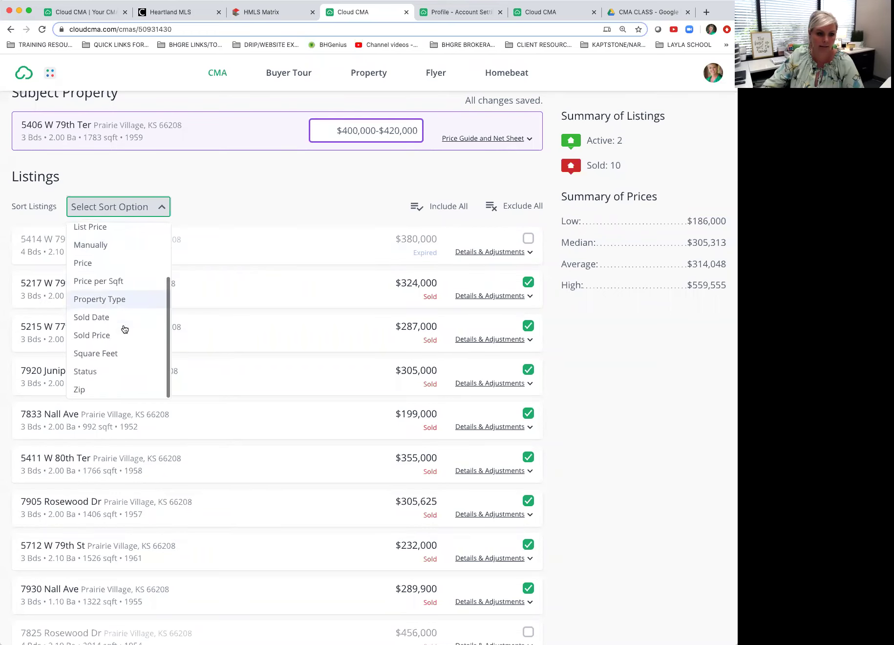
pyautogui.click(115, 370)
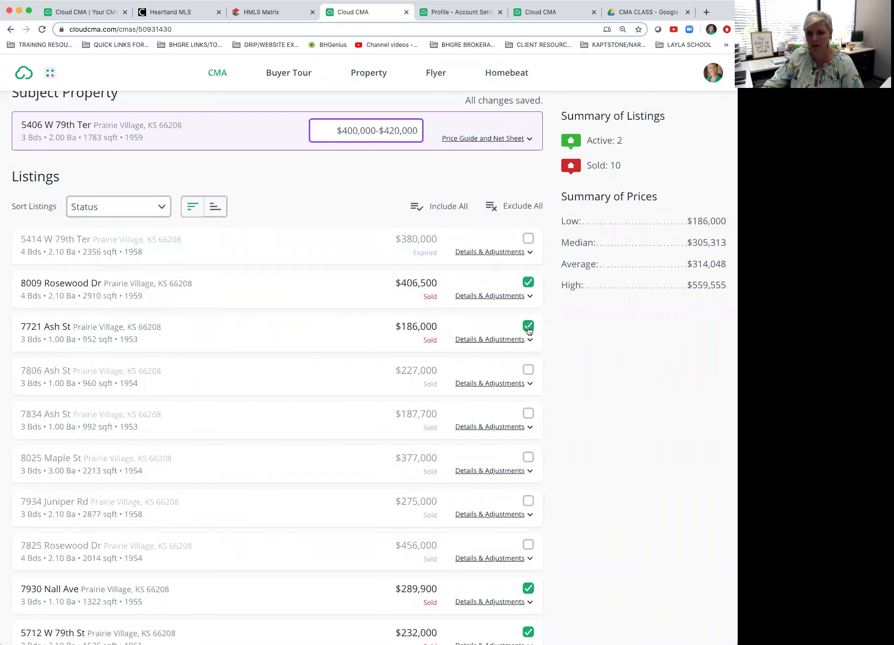
pyautogui.scroll(-8, 528, 330)
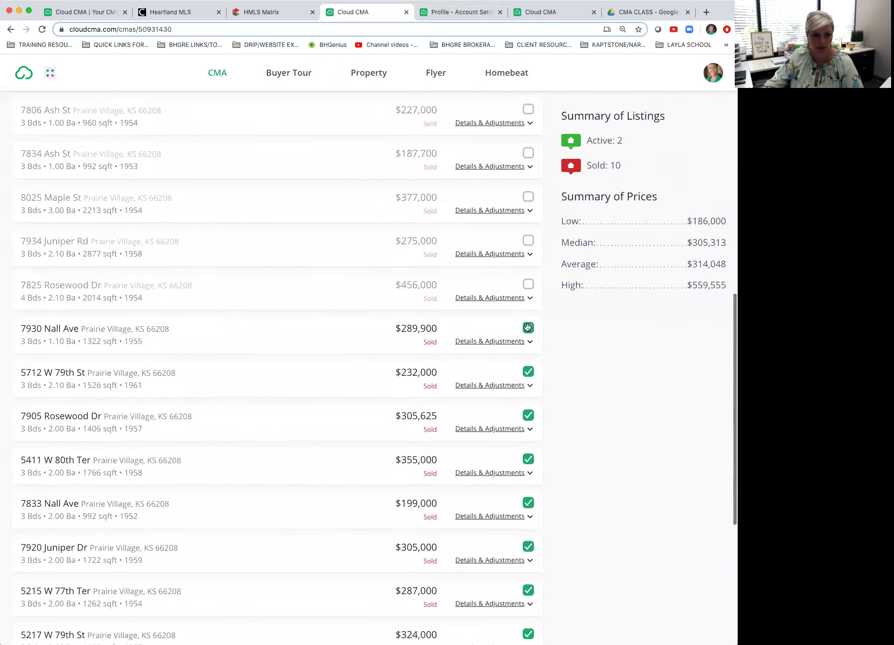
pyautogui.scroll(9, 528, 331)
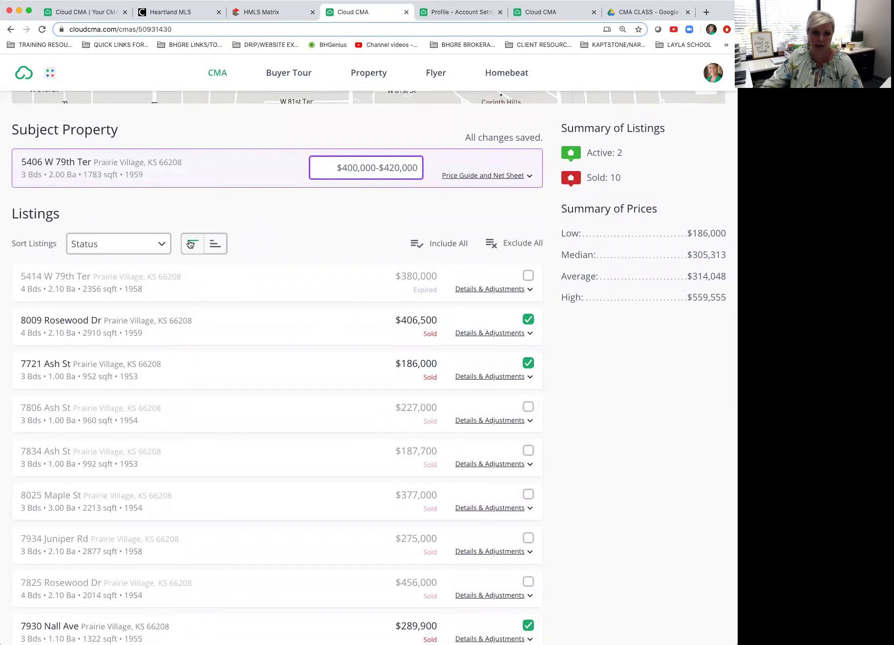
pyautogui.click(215, 245)
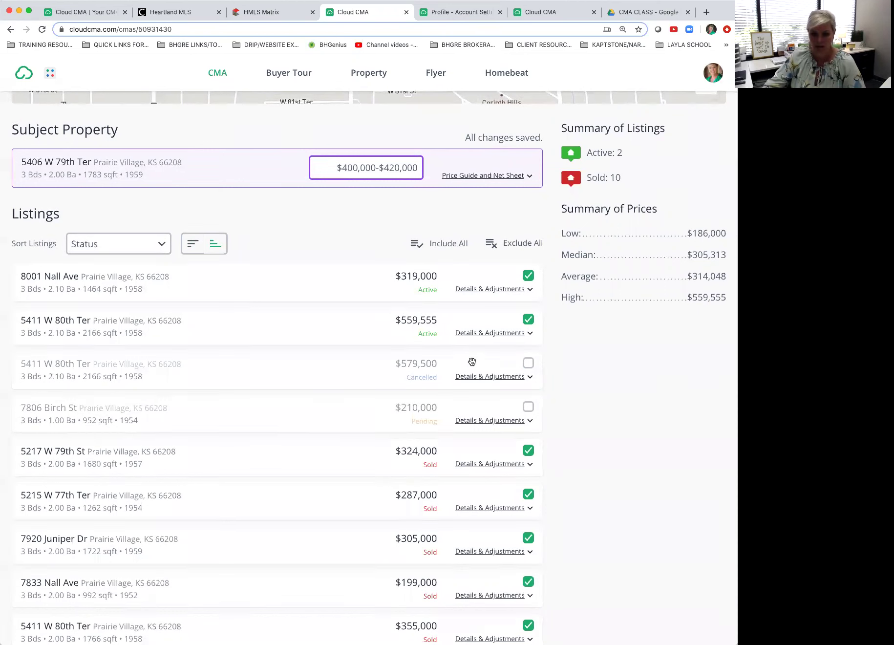
pyautogui.click(528, 407)
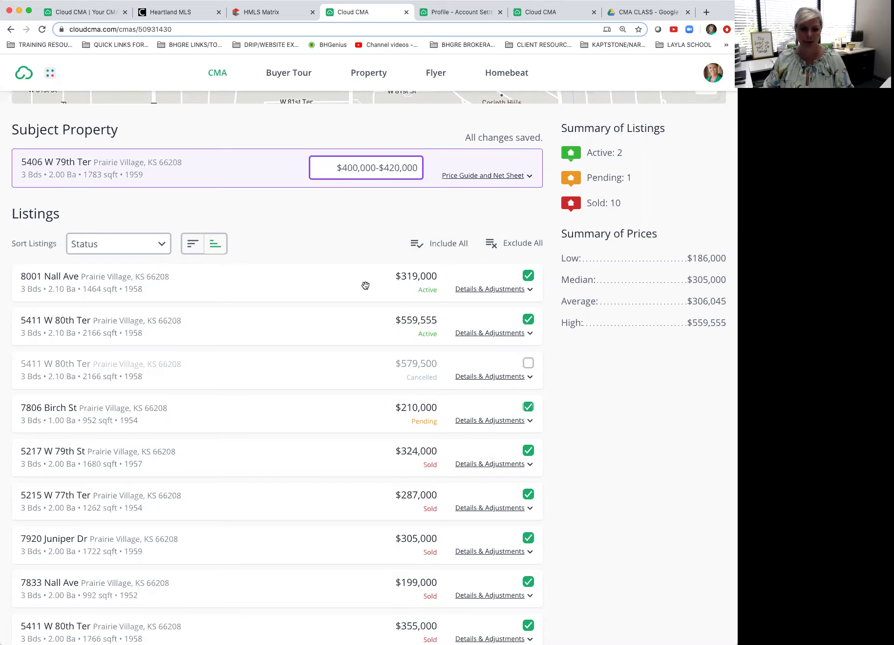
pyautogui.moveTo(359, 283); pyautogui.dragTo(373, 317)
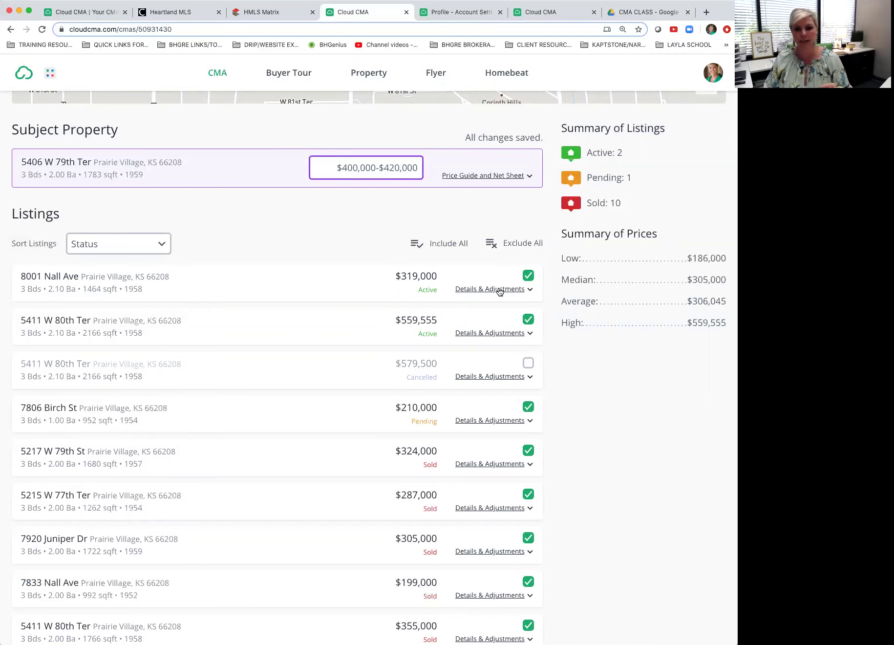
pyautogui.click(500, 289)
pyautogui.scroll(1, 293, 235)
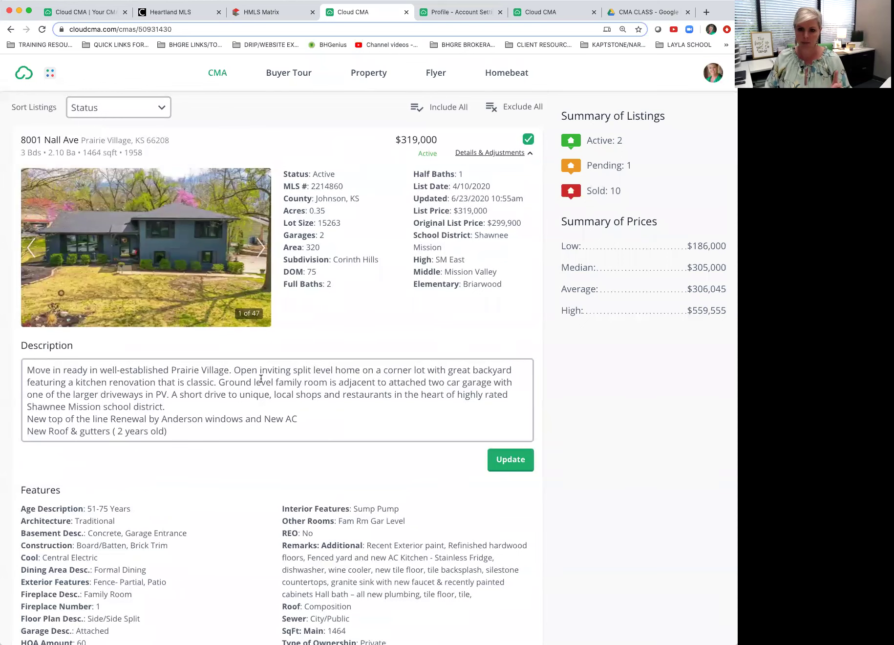
pyautogui.click(262, 401)
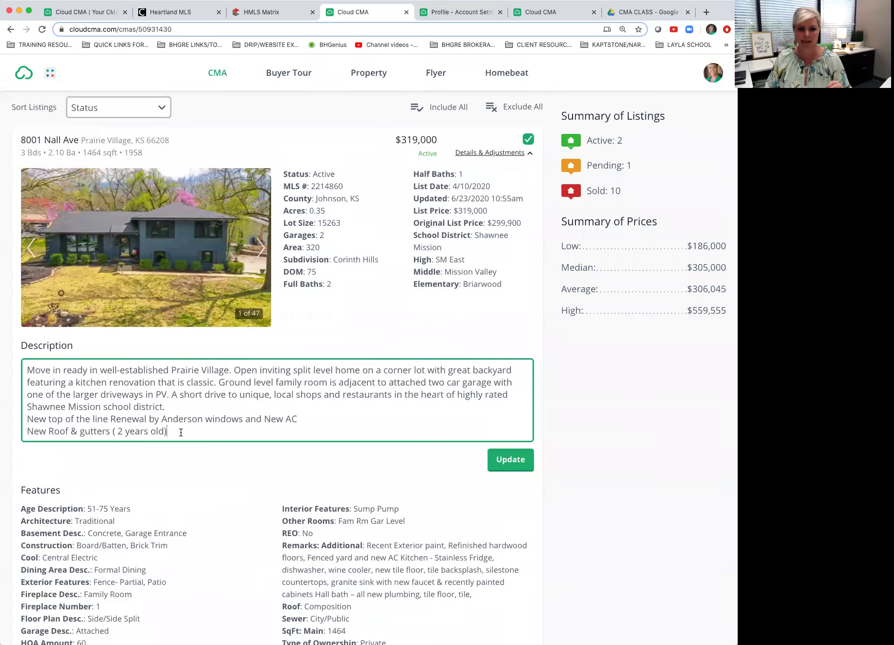
pyautogui.moveTo(180, 433); pyautogui.dragTo(10, 367)
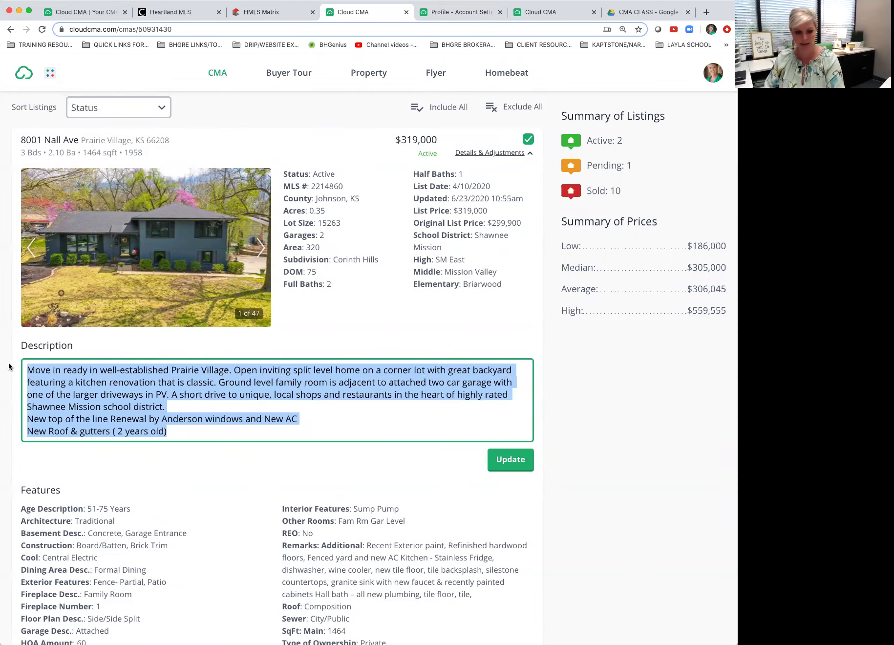
pyautogui.press('BackSpace')
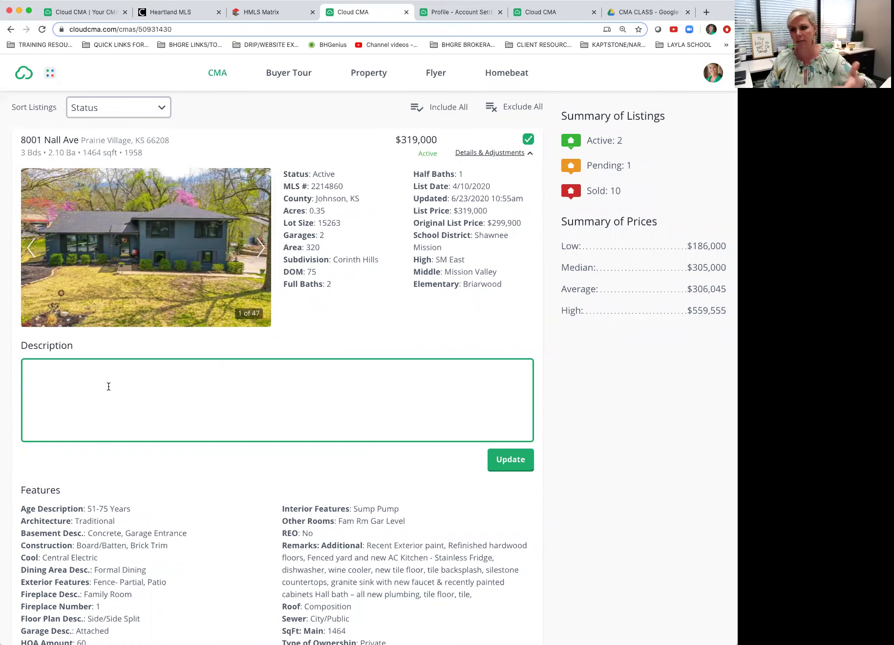
pyautogui.click(606, 369)
pyautogui.press('super+z')
pyautogui.click(298, 398)
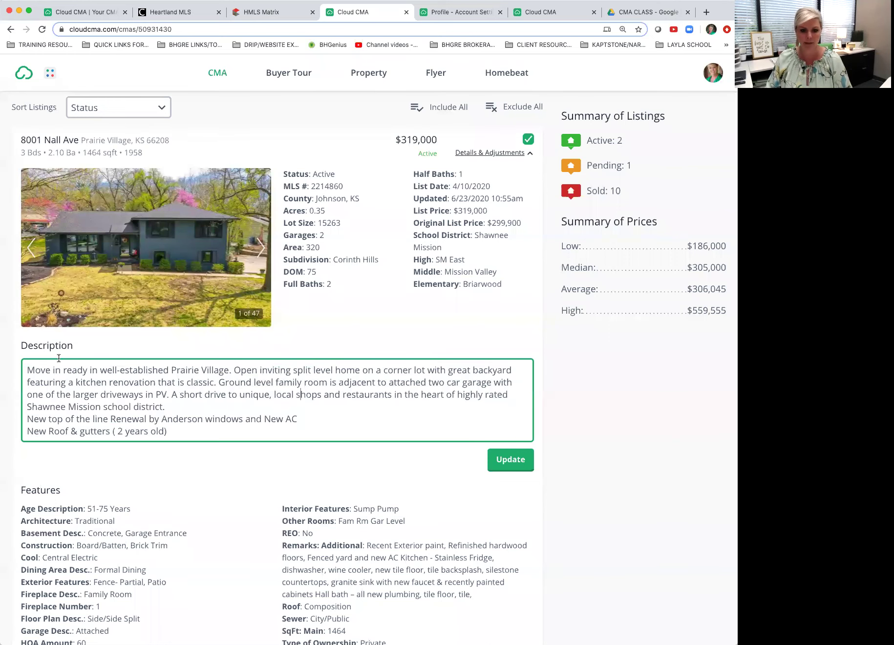
# Step: Insert an agent's notes heading above the existing description text
pyautogui.click(27, 369)
pyautogui.press('Return')
pyautogui.press('Return')
pyautogui.write("Christian's Notes:")
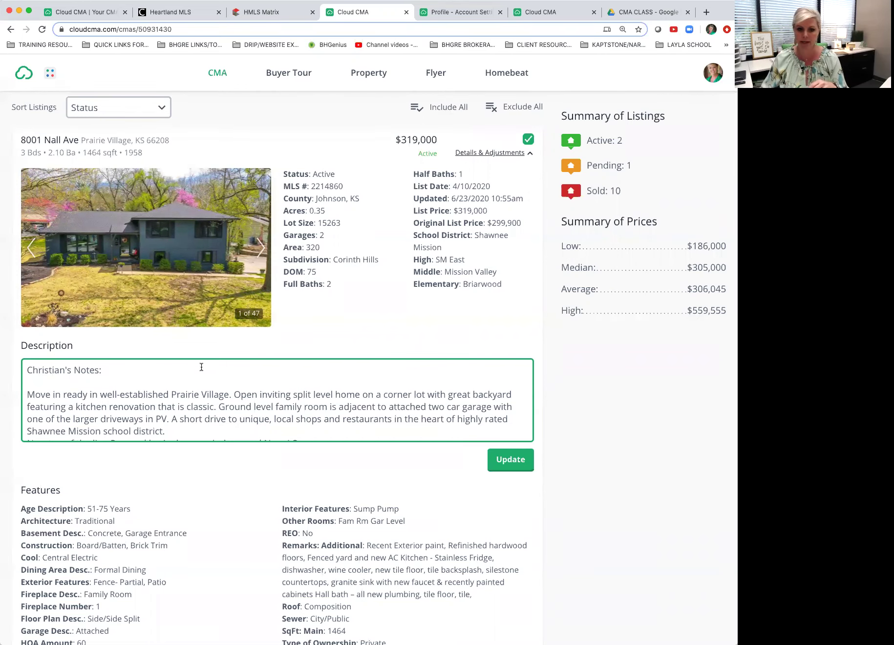
pyautogui.click(317, 305)
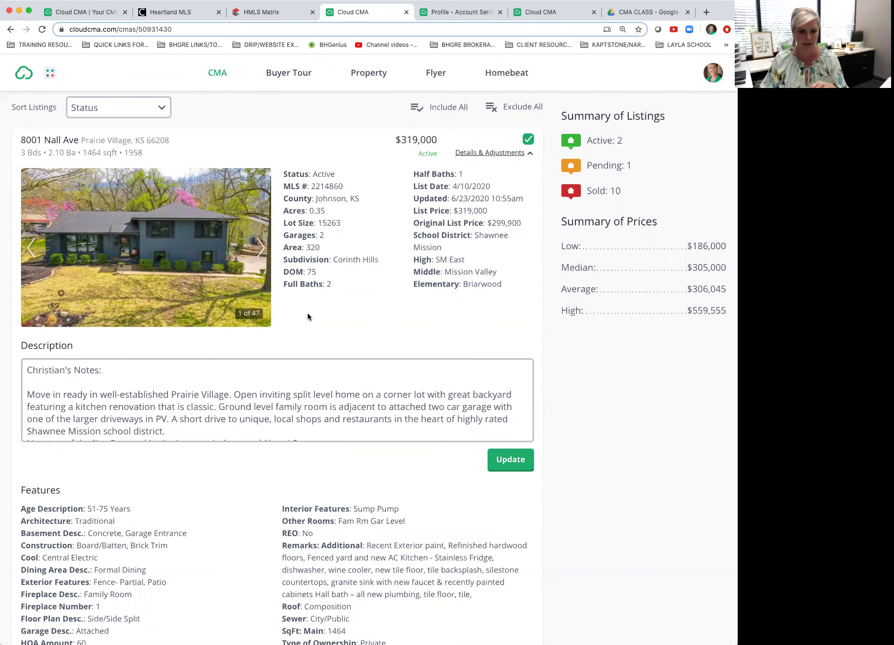
pyautogui.scroll(-5, 308, 315)
pyautogui.scroll(-2, 307, 317)
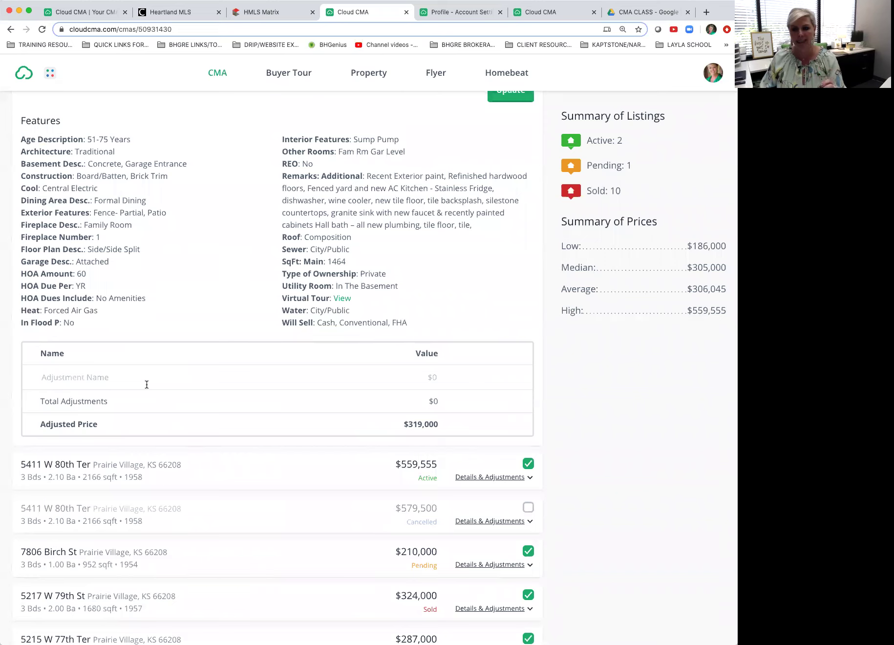
pyautogui.click(149, 381)
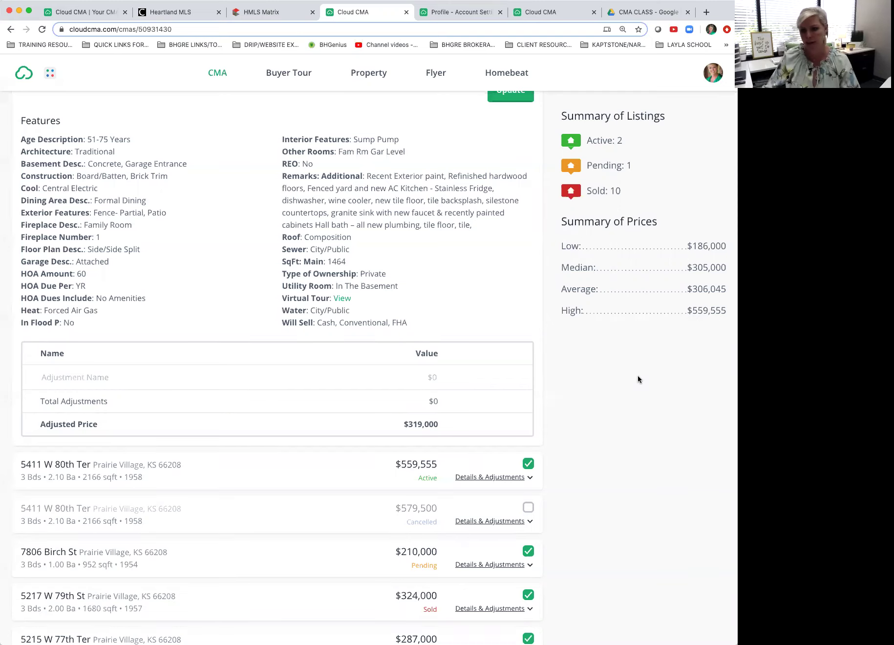
pyautogui.scroll(1, 638, 379)
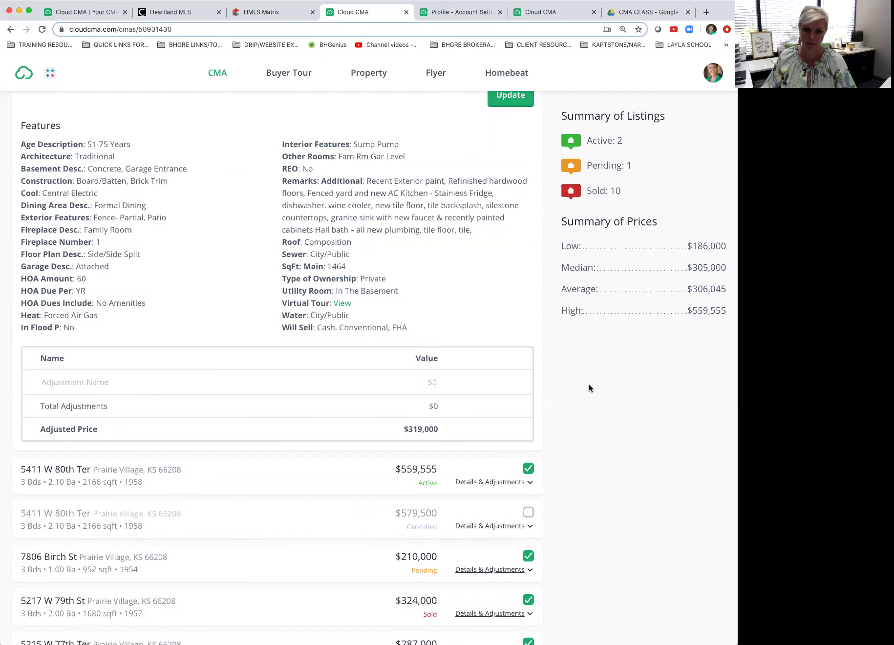
pyautogui.scroll(3, 562, 361)
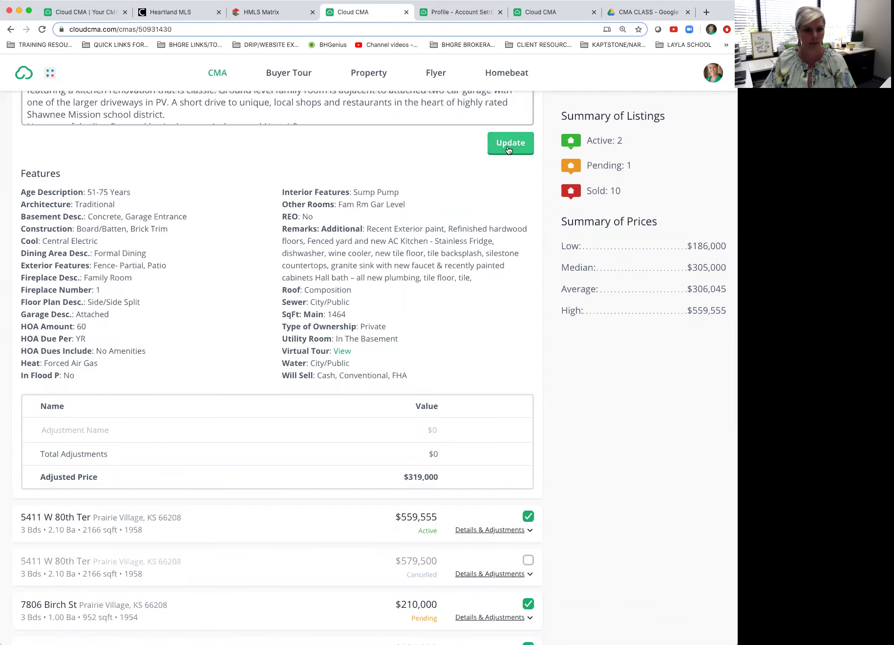
pyautogui.scroll(4, 463, 196)
pyautogui.click(504, 216)
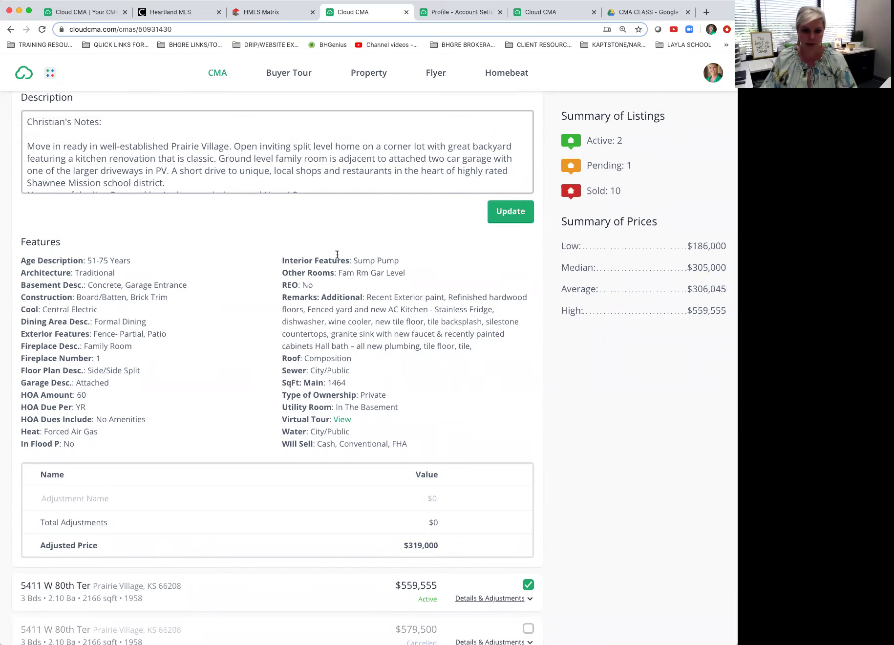
pyautogui.scroll(-3, 340, 255)
pyautogui.scroll(-3, 340, 255)
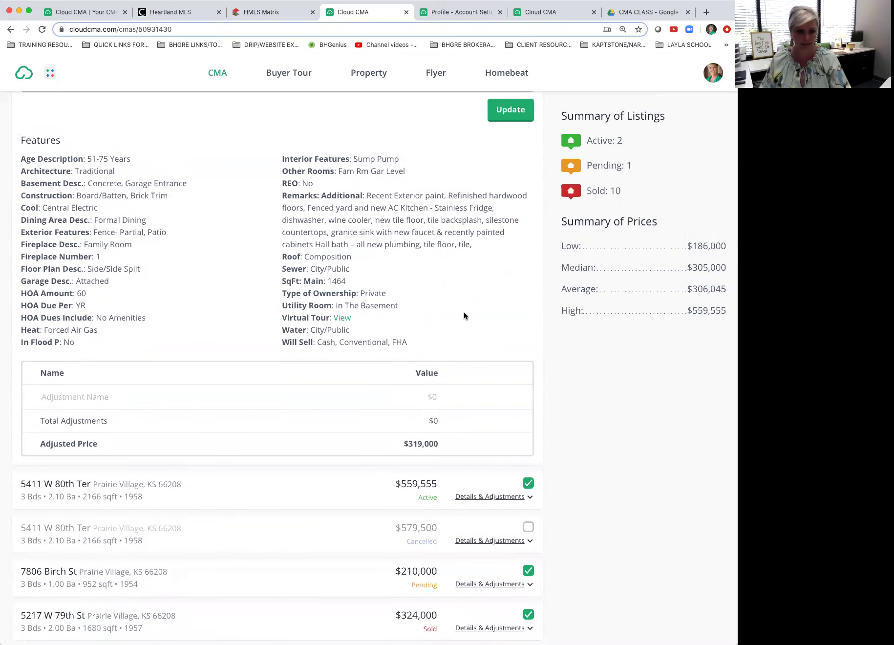
pyautogui.scroll(8, 464, 315)
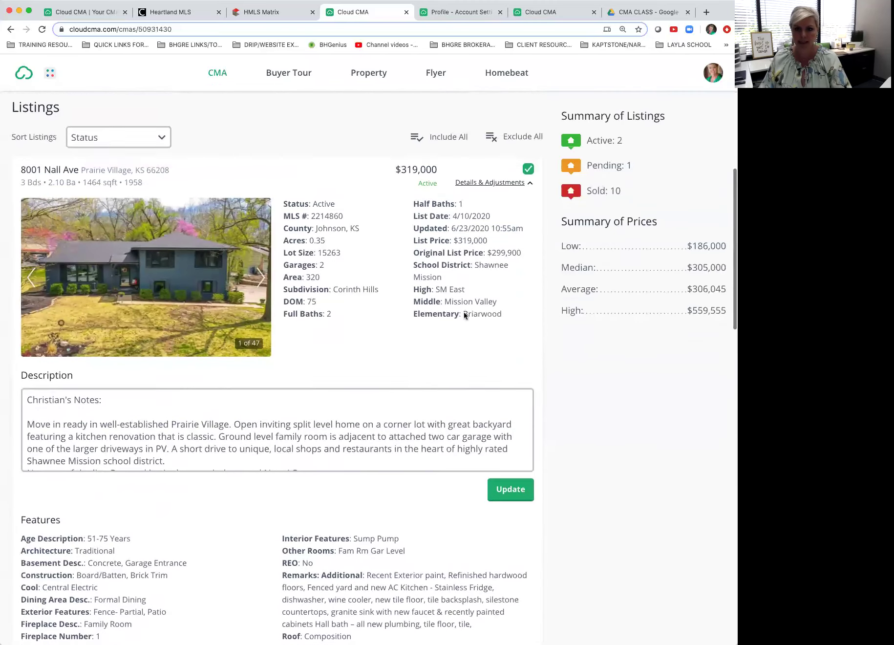
pyautogui.scroll(2, 465, 315)
pyautogui.click(515, 246)
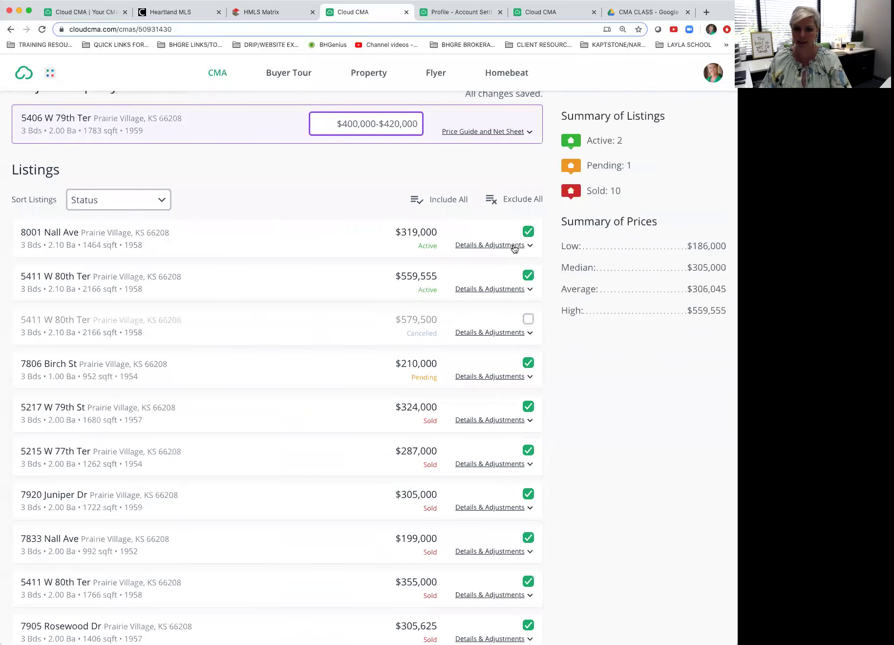
pyautogui.click(507, 291)
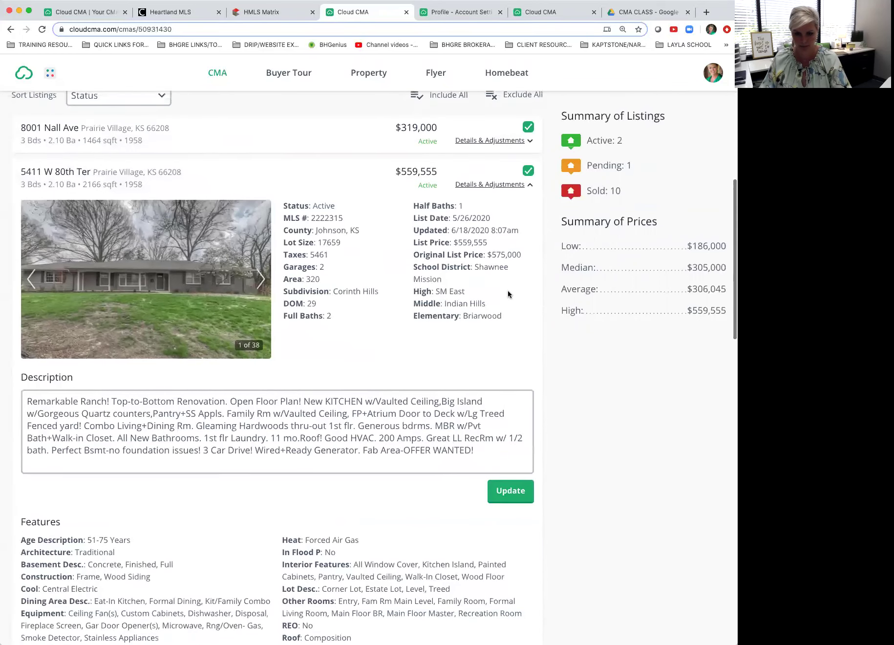
pyautogui.click(503, 187)
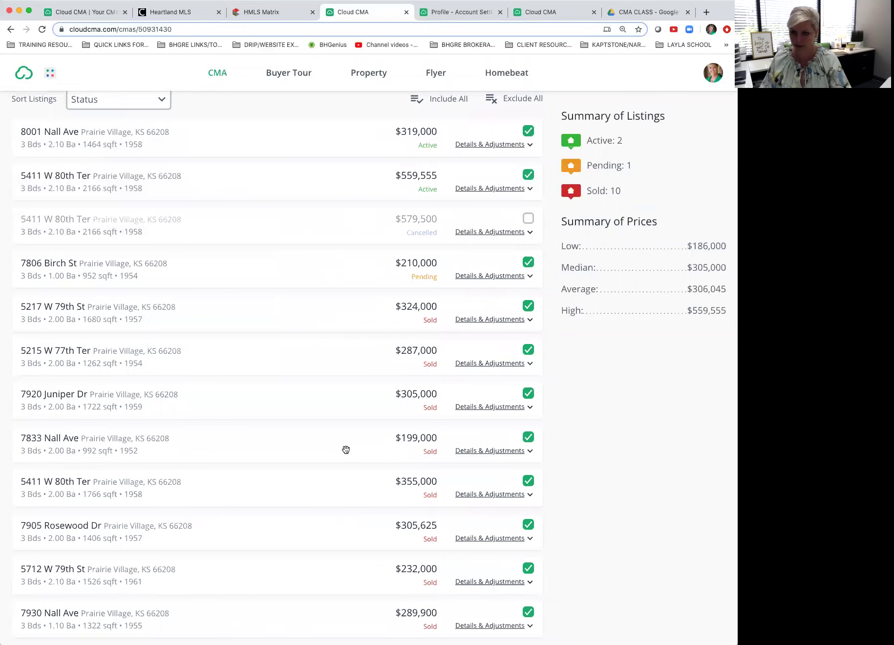
pyautogui.scroll(-10, 346, 450)
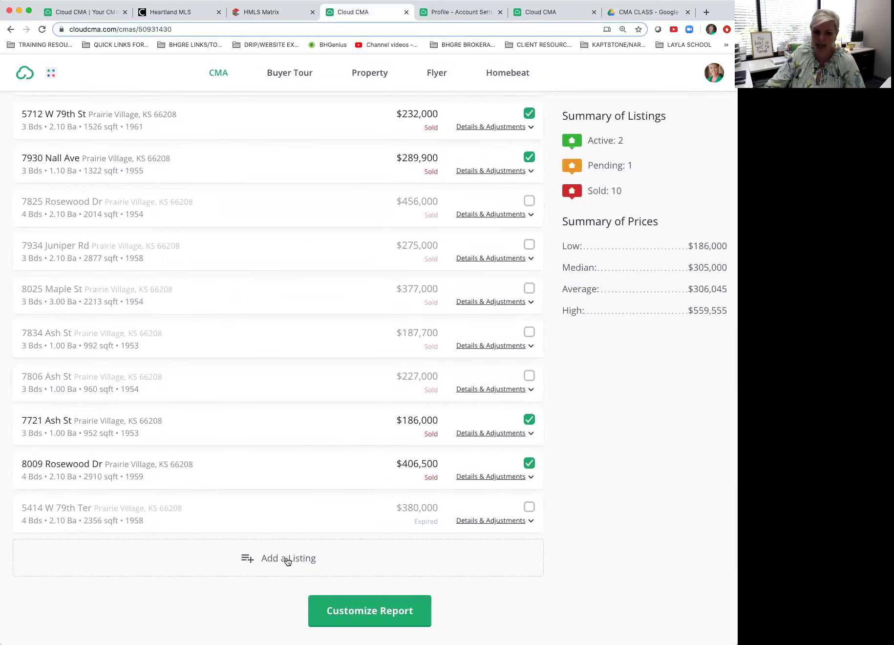
pyautogui.click(287, 560)
pyautogui.click(87, 181)
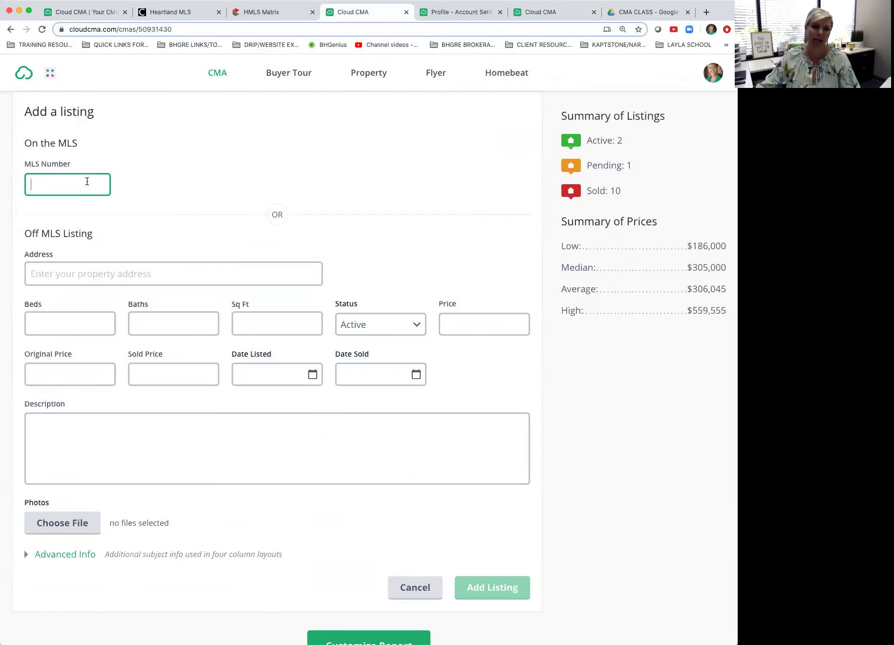
pyautogui.click(272, 193)
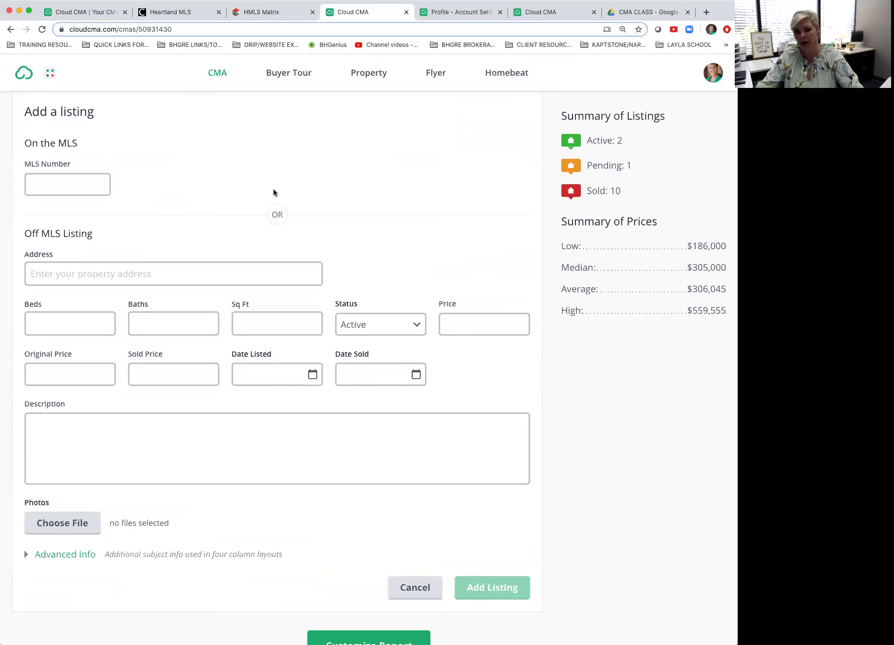
pyautogui.click(159, 273)
pyautogui.click(184, 254)
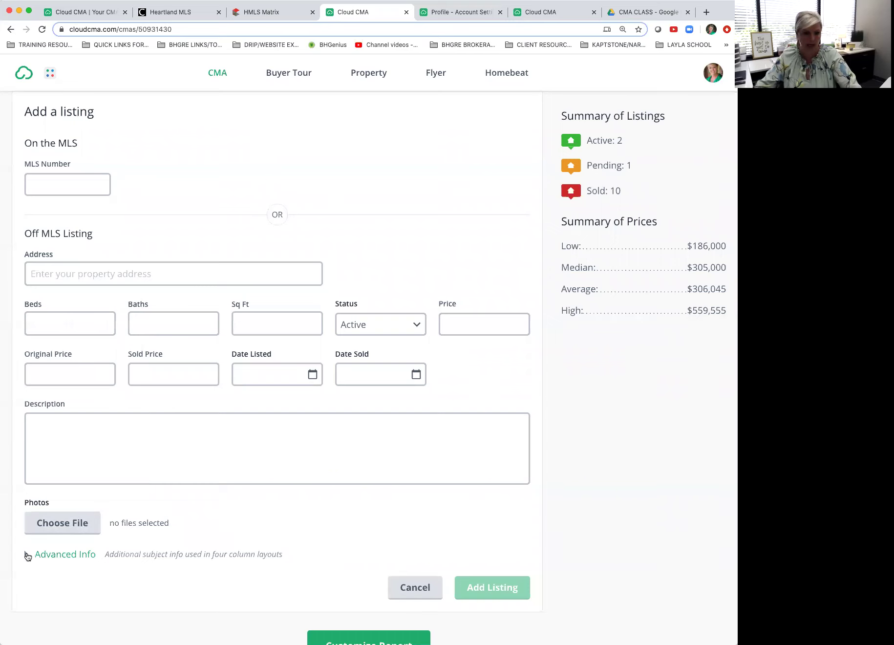
pyautogui.click(27, 555)
pyautogui.scroll(-3, 195, 517)
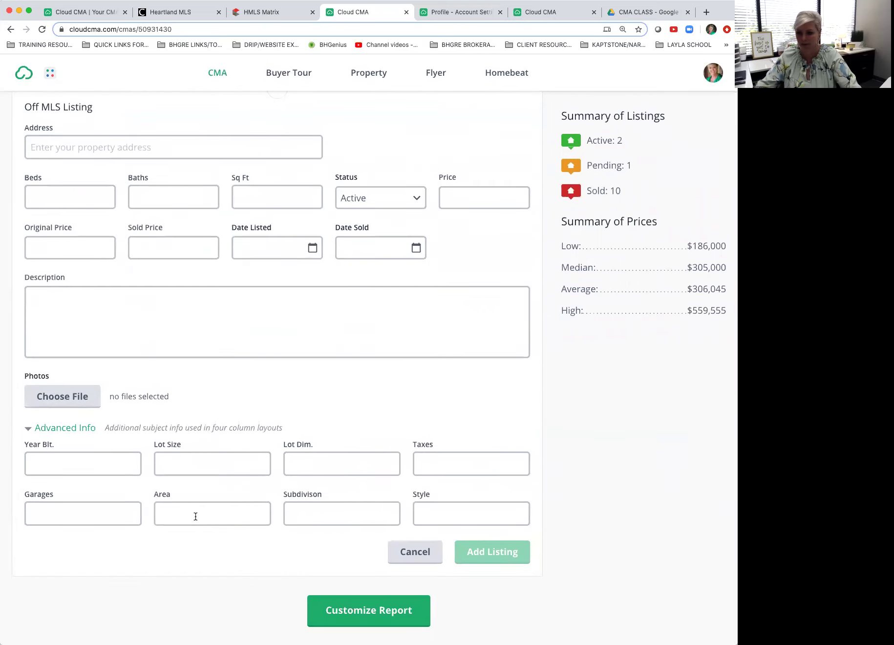
pyautogui.scroll(3, 195, 517)
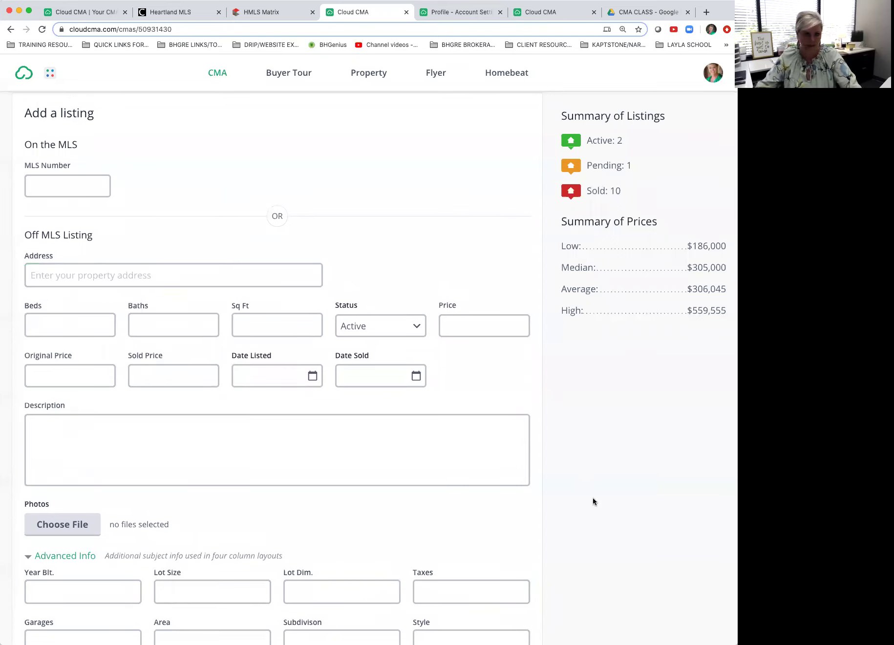
pyautogui.scroll(-3, 593, 497)
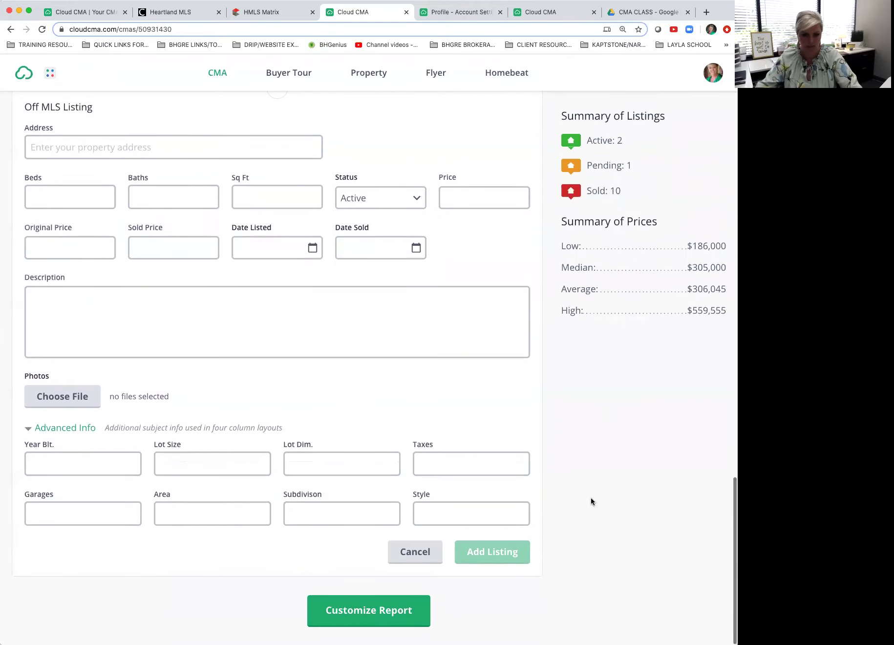
pyautogui.click(415, 552)
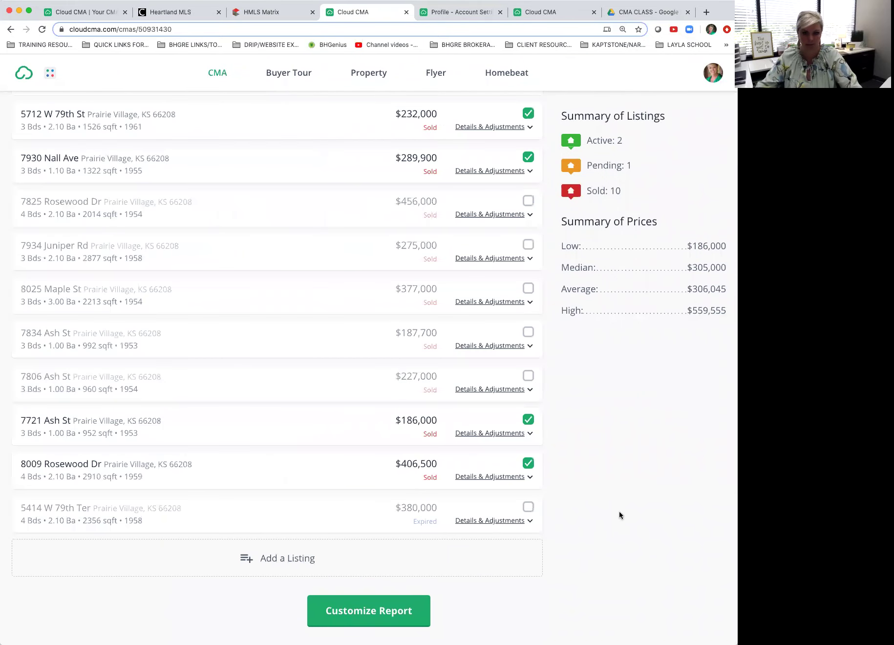
pyautogui.click(303, 558)
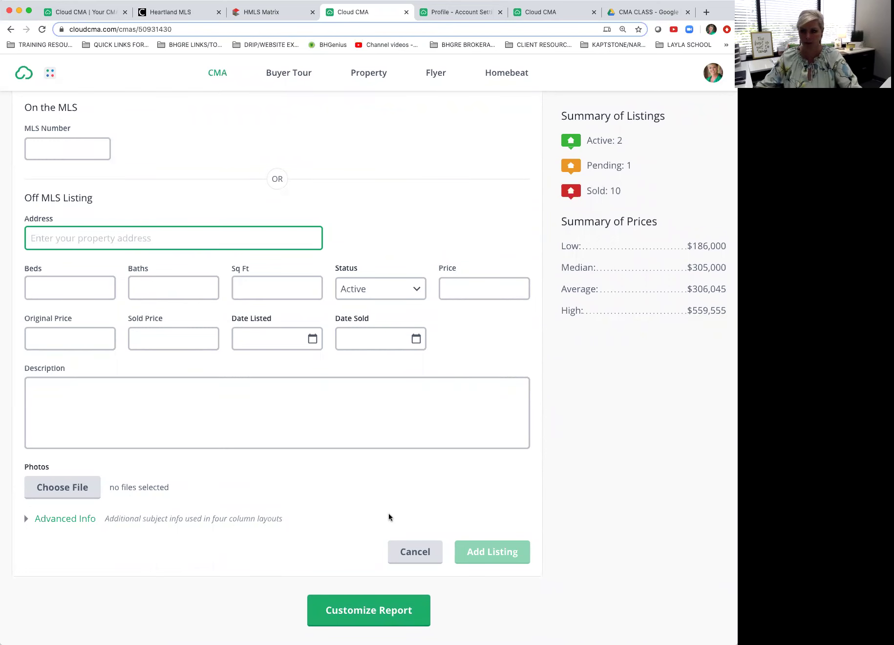
pyautogui.click(416, 553)
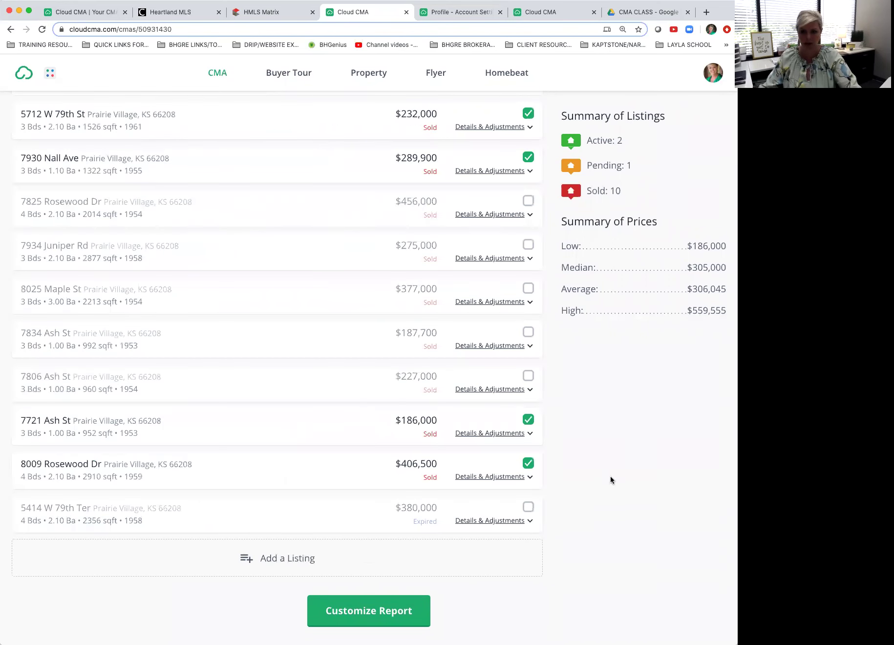
pyautogui.scroll(15, 610, 480)
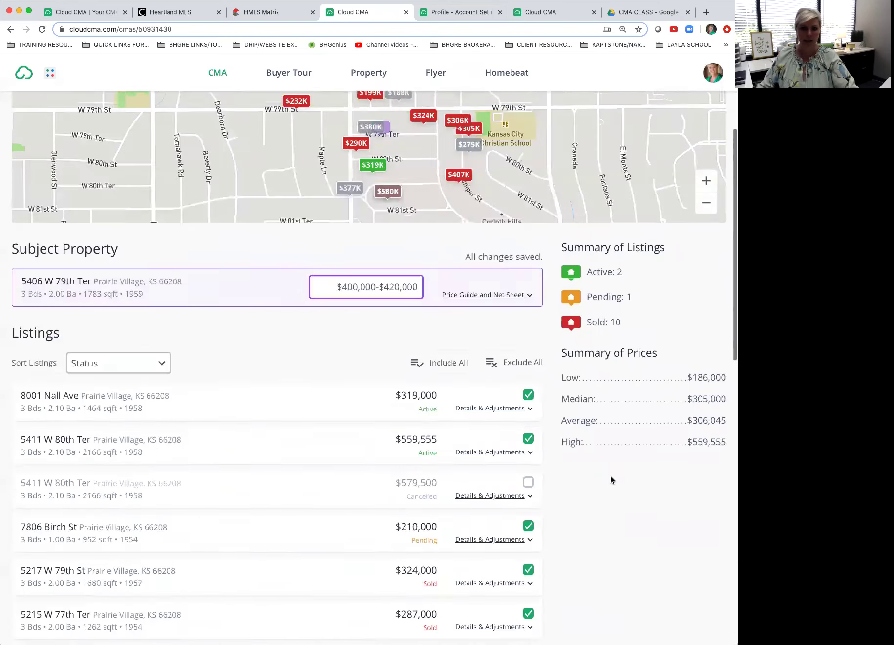
pyautogui.scroll(2, 611, 480)
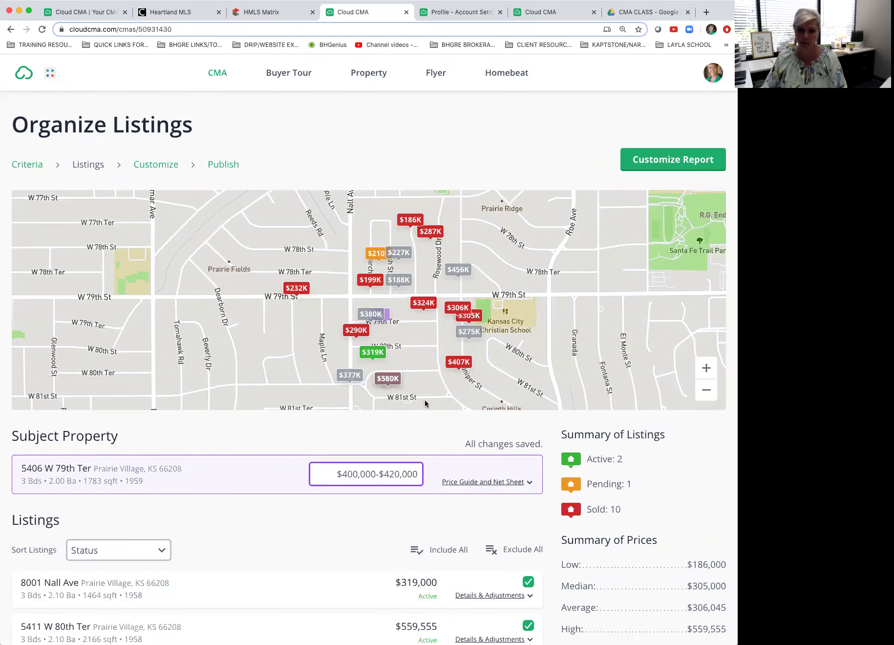
pyautogui.scroll(-2, 425, 400)
pyautogui.scroll(-1, 425, 403)
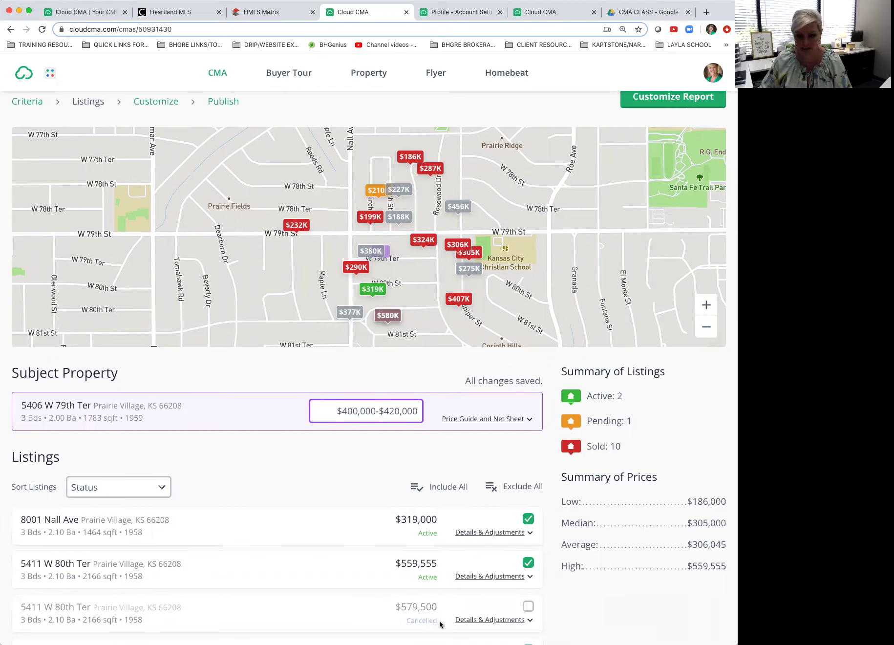
pyautogui.click(528, 606)
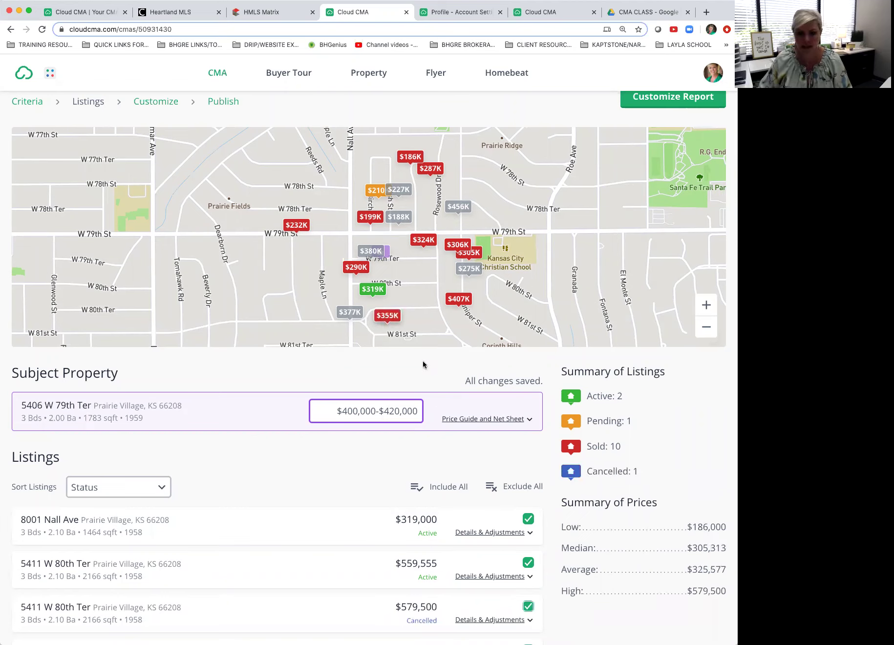
pyautogui.click(528, 607)
pyautogui.click(529, 607)
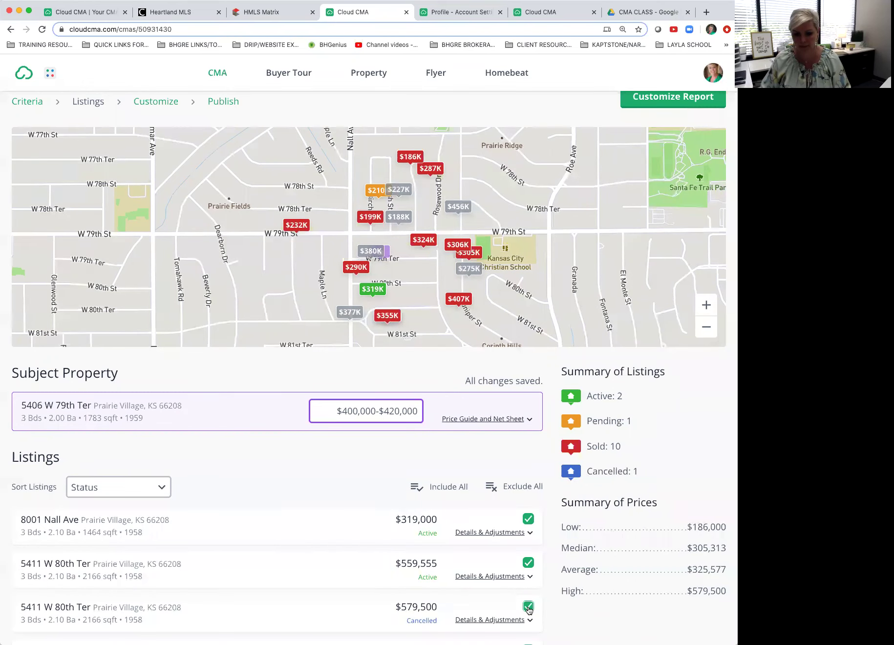
pyautogui.click(529, 607)
pyautogui.click(528, 607)
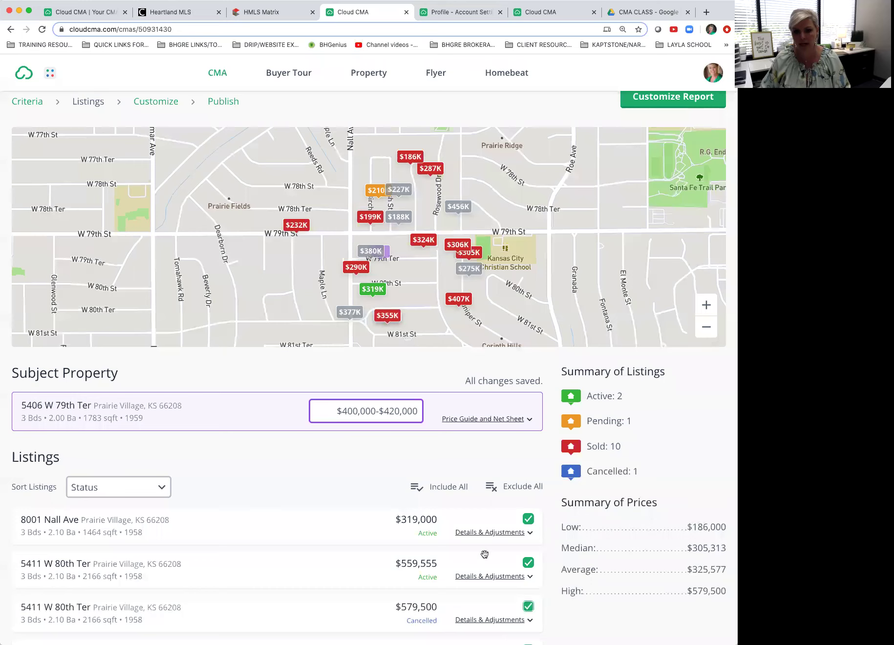
pyautogui.click(528, 609)
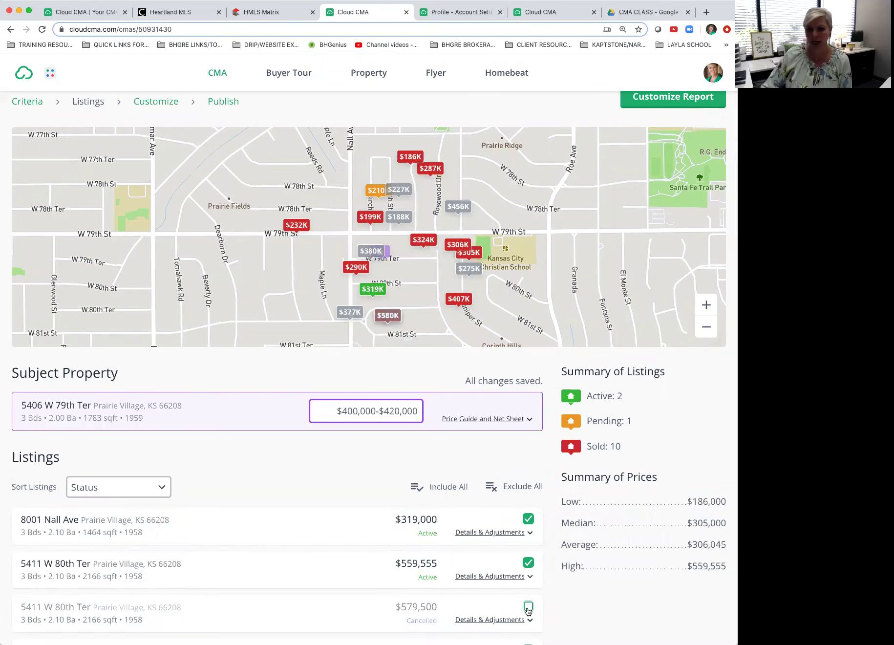
pyautogui.scroll(-3, 529, 611)
pyautogui.click(528, 516)
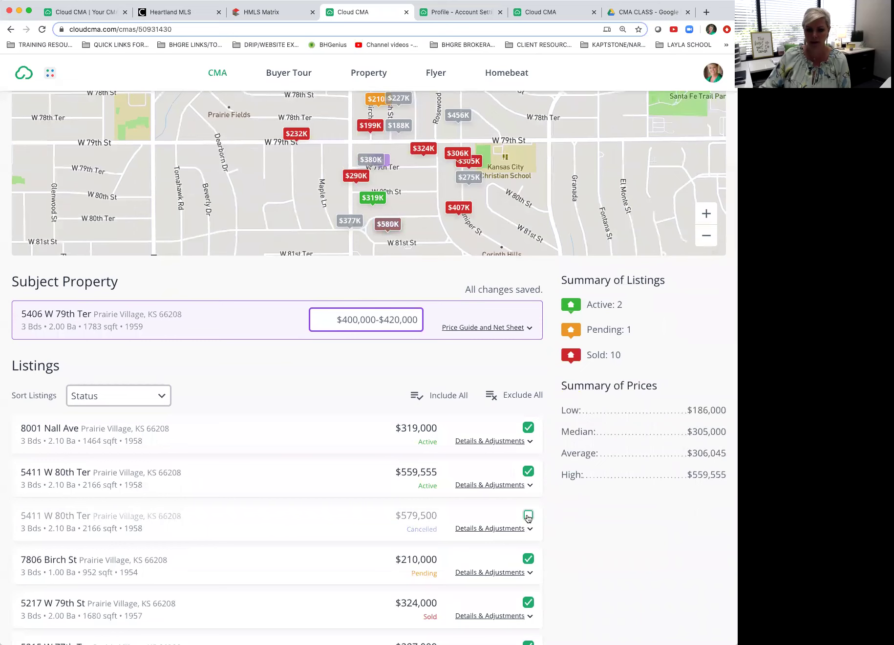
pyautogui.click(528, 516)
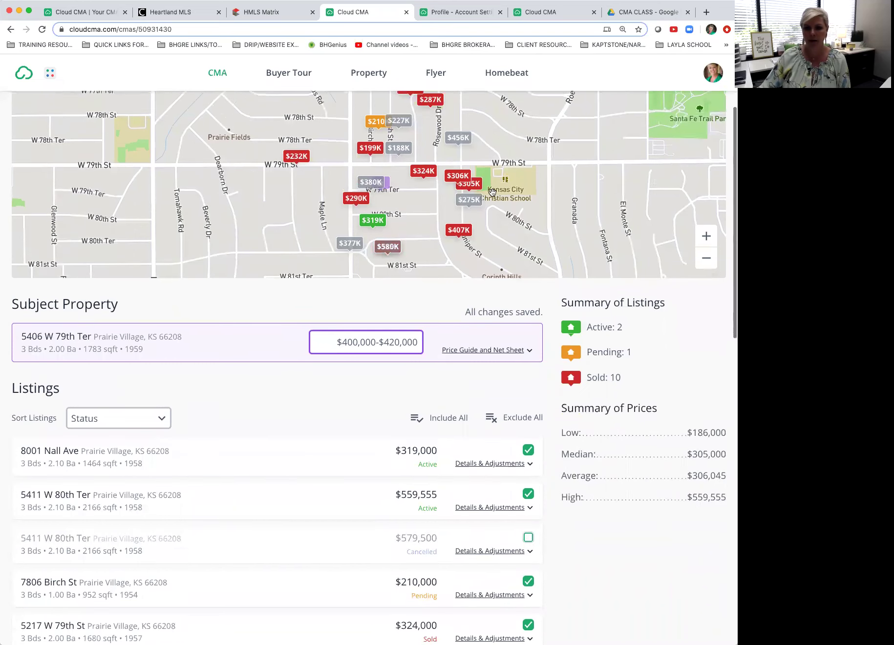
pyautogui.scroll(1, 489, 194)
pyautogui.click(412, 136)
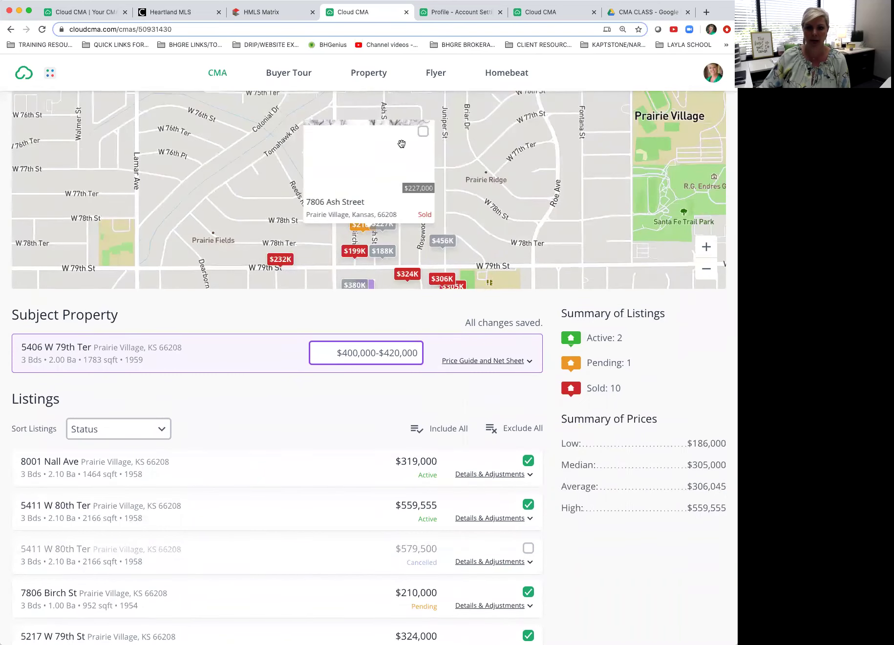
pyautogui.click(424, 133)
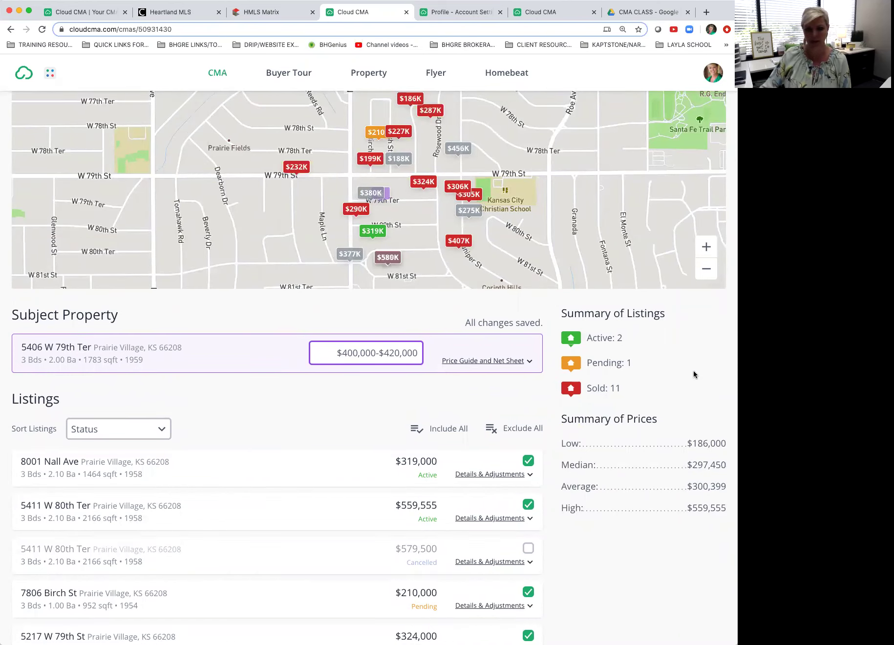
pyautogui.scroll(-5, 690, 377)
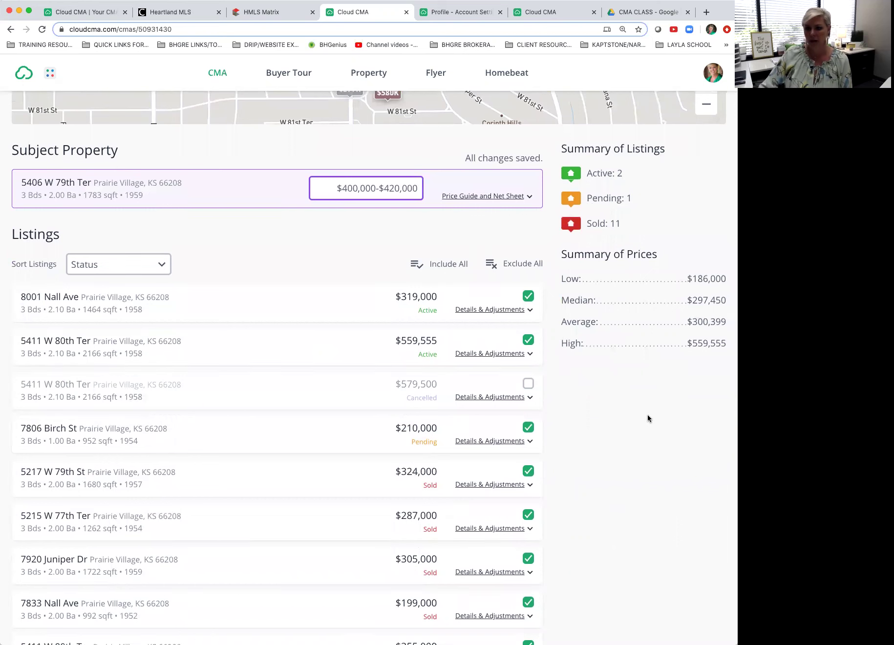
pyautogui.scroll(4, 647, 414)
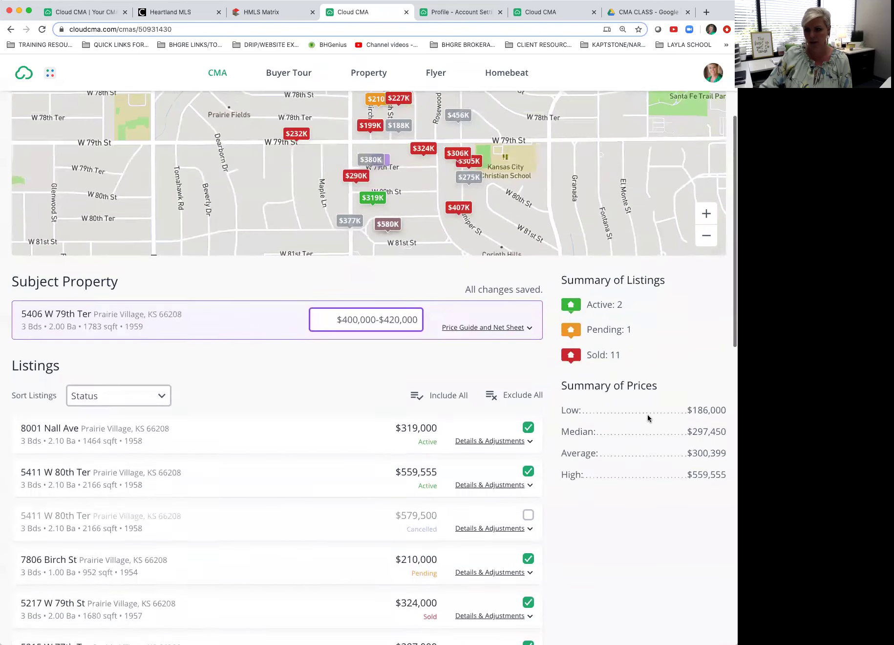
pyautogui.scroll(3, 647, 414)
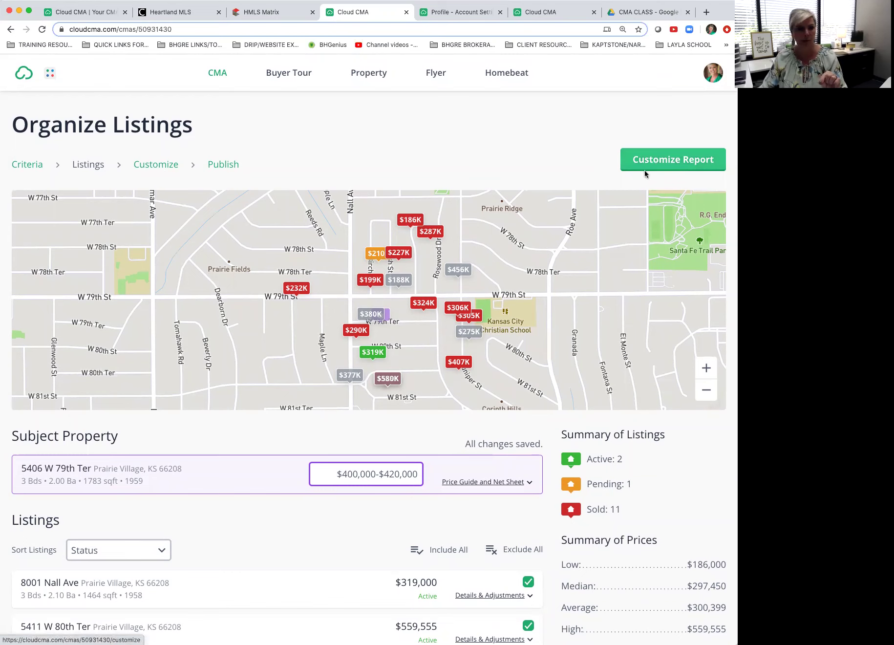
# Step: Open the Your CMA Report customization page (Modern Green, Lato) and zoom out to view it
pyautogui.click(655, 158)
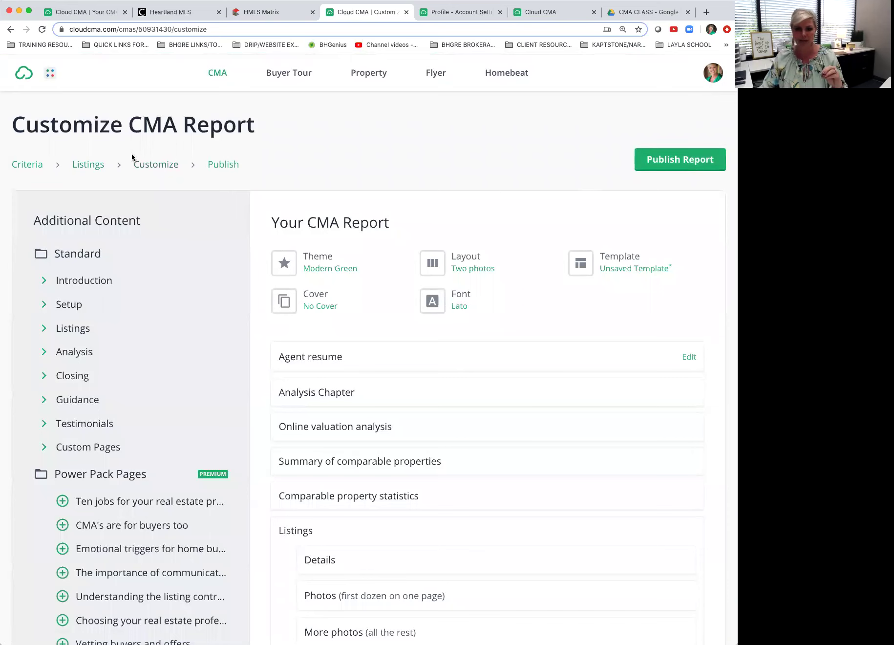
pyautogui.click(86, 165)
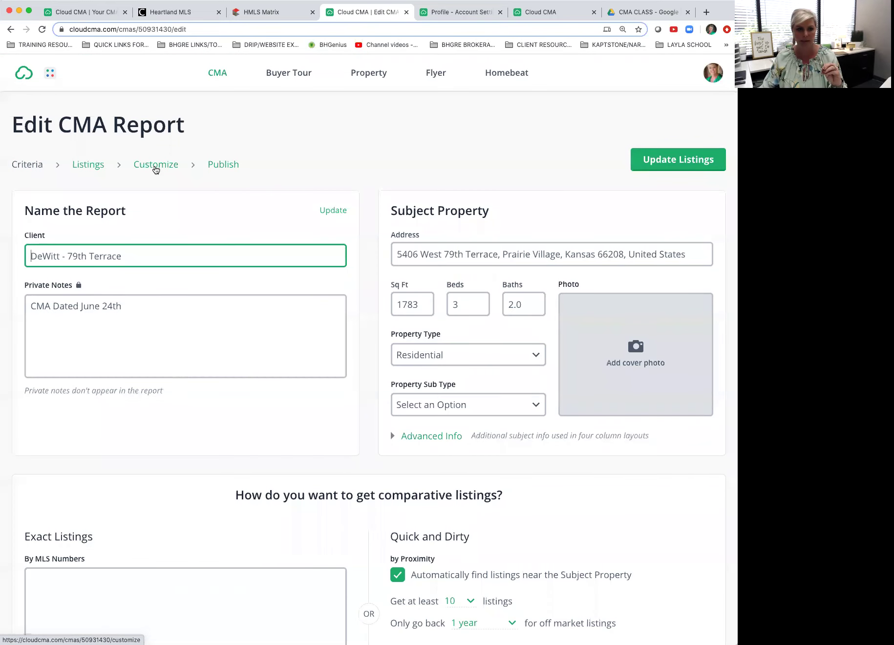
pyautogui.click(155, 166)
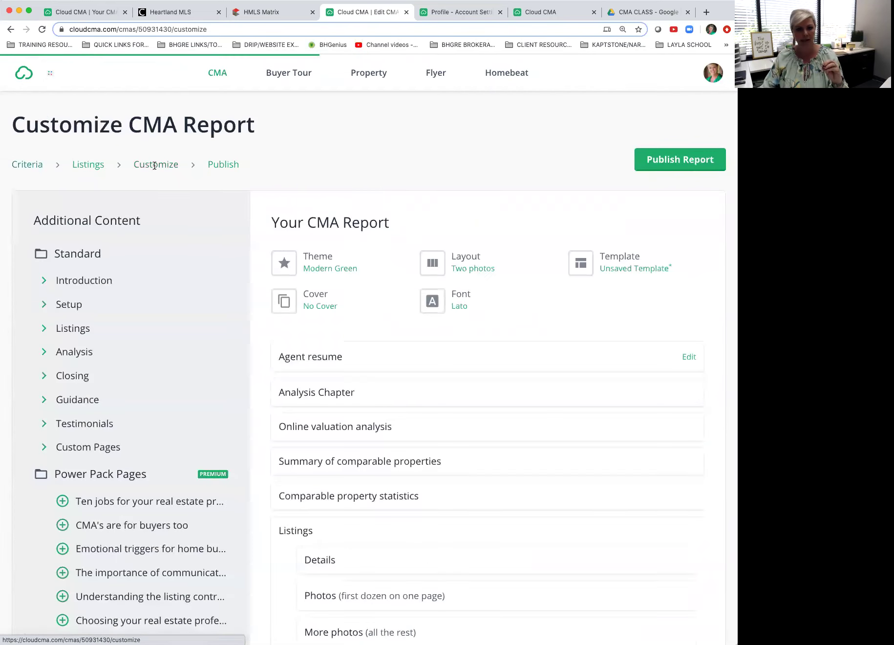
pyautogui.scroll(-1, 455, 161)
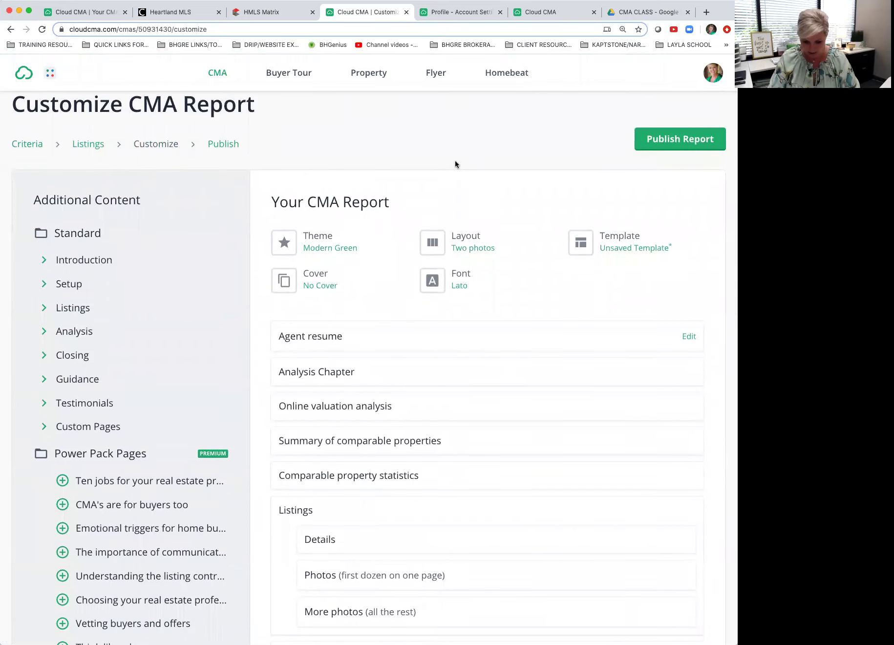
pyautogui.hotkey('ctrl', '-')
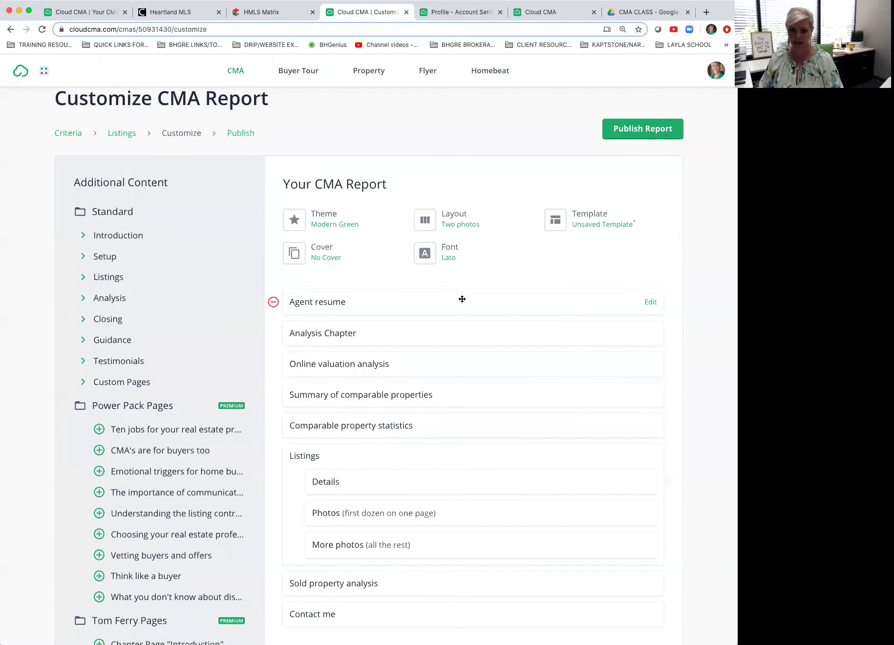
pyautogui.scroll(-1, 466, 311)
pyautogui.scroll(-3, 467, 311)
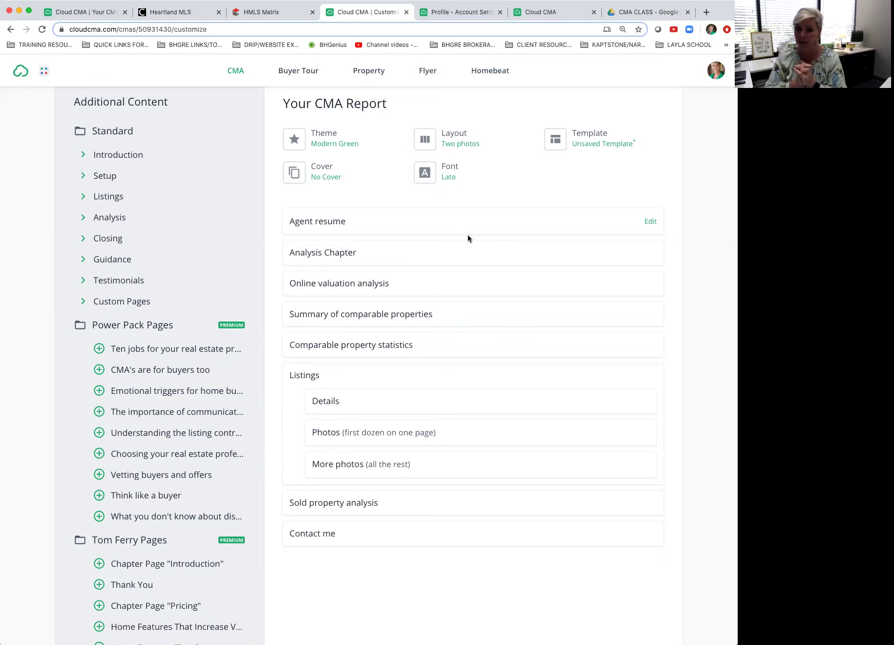
# Step: In Google Drive, preview the 'Down and Dirty Valuation Pages Included' PDF, then return to Cloud CMA
pyautogui.click(630, 12)
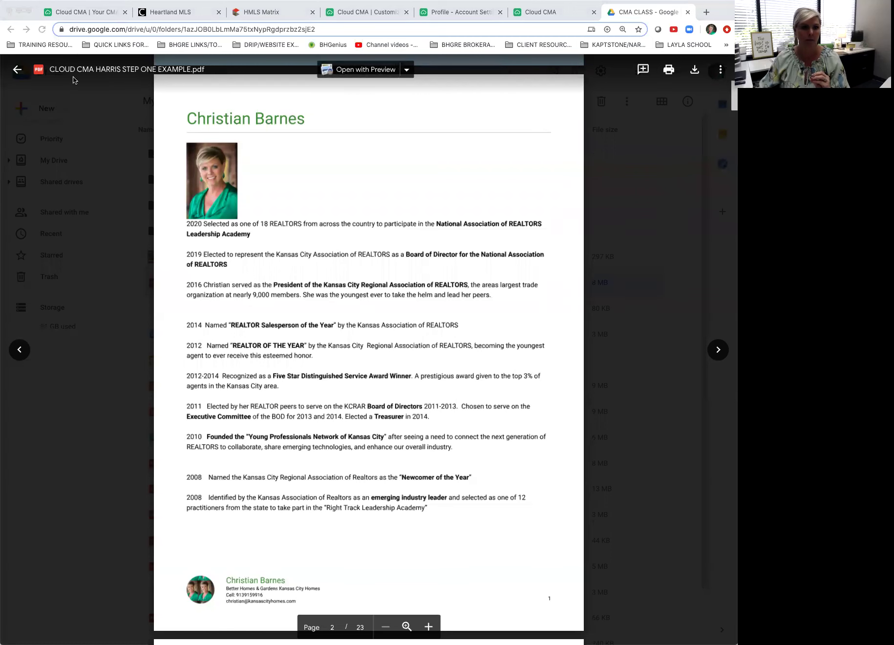
pyautogui.click(17, 69)
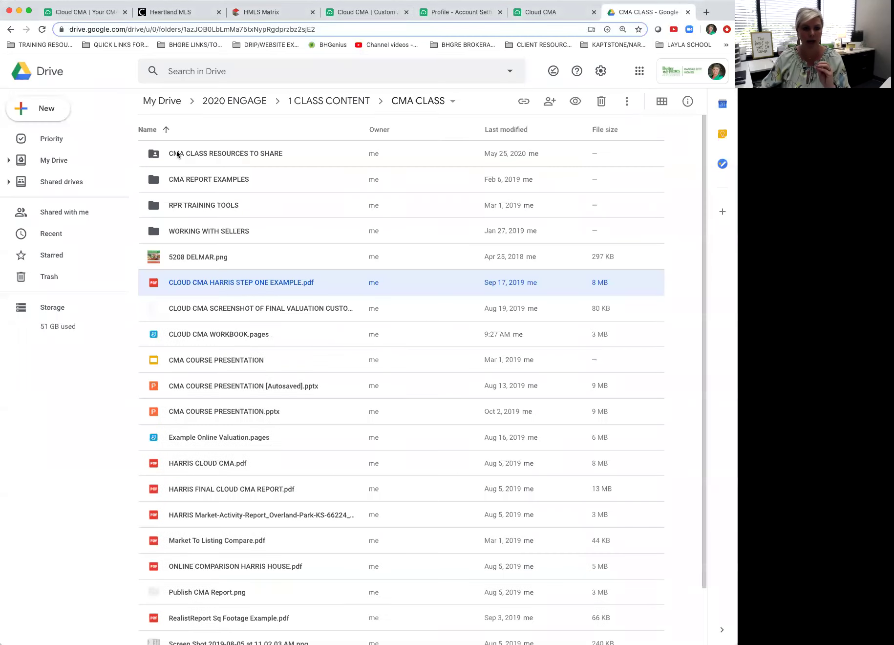
pyautogui.doubleClick(194, 156)
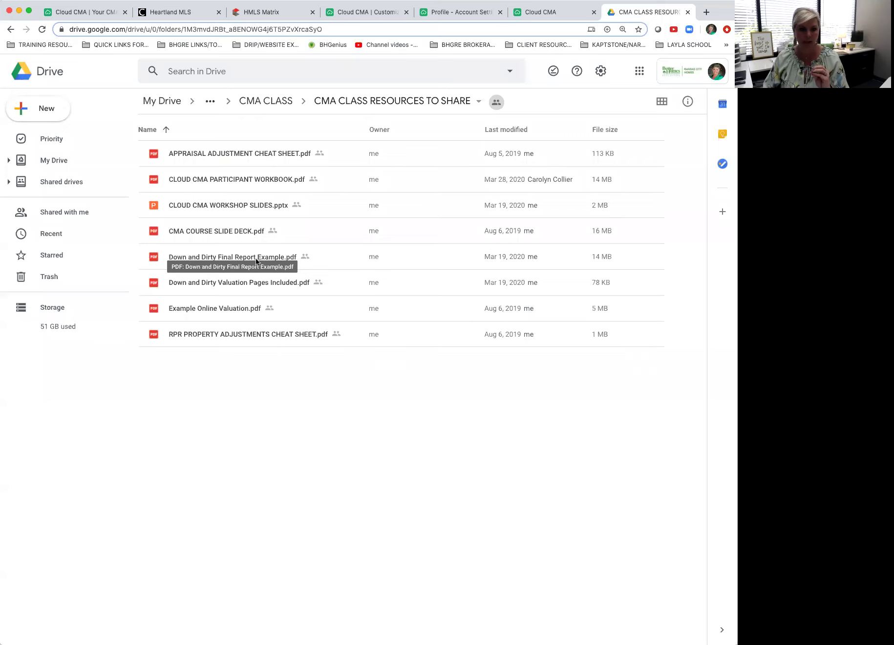
pyautogui.doubleClick(239, 282)
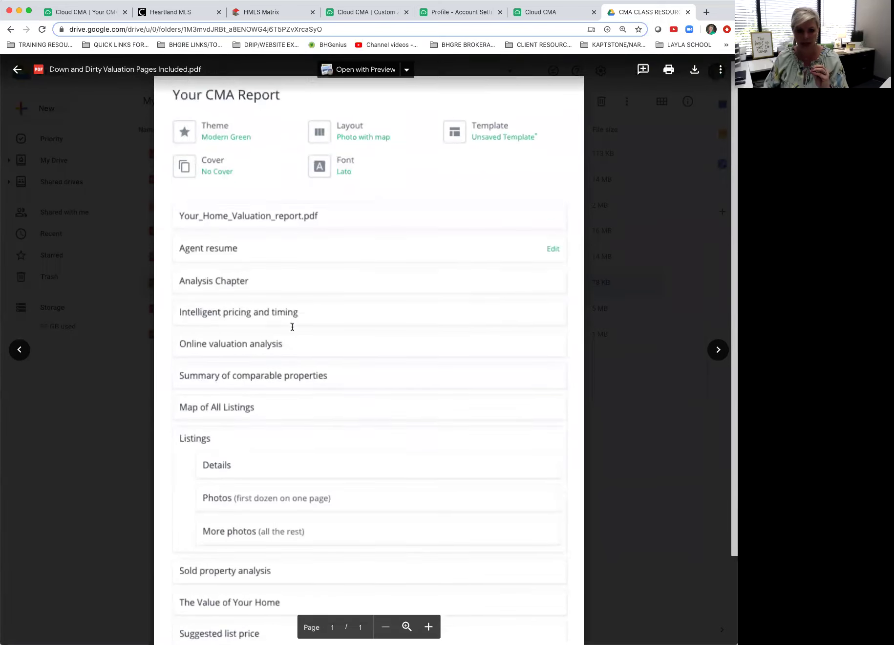
pyautogui.scroll(-3, 292, 327)
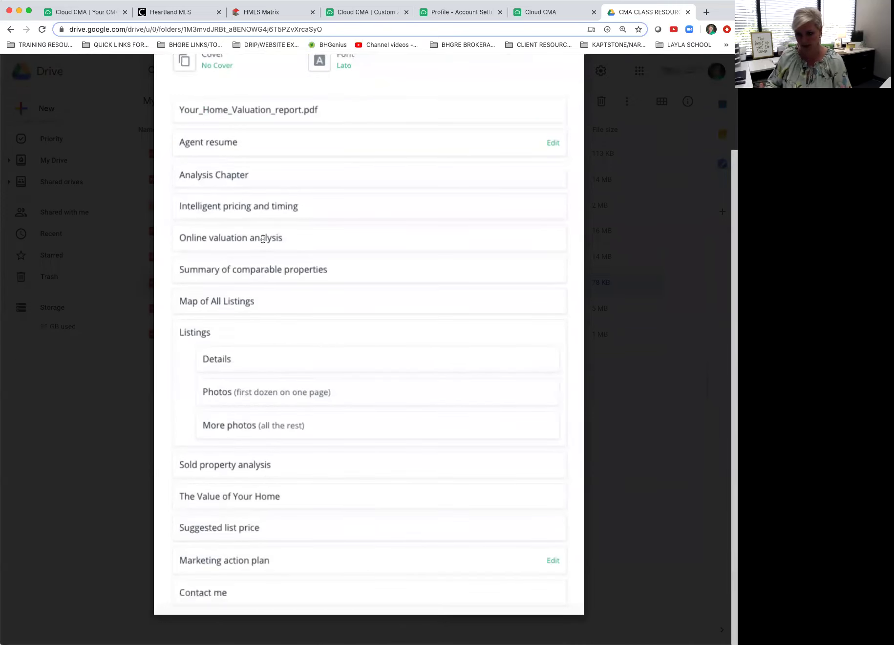
pyautogui.scroll(3, 263, 238)
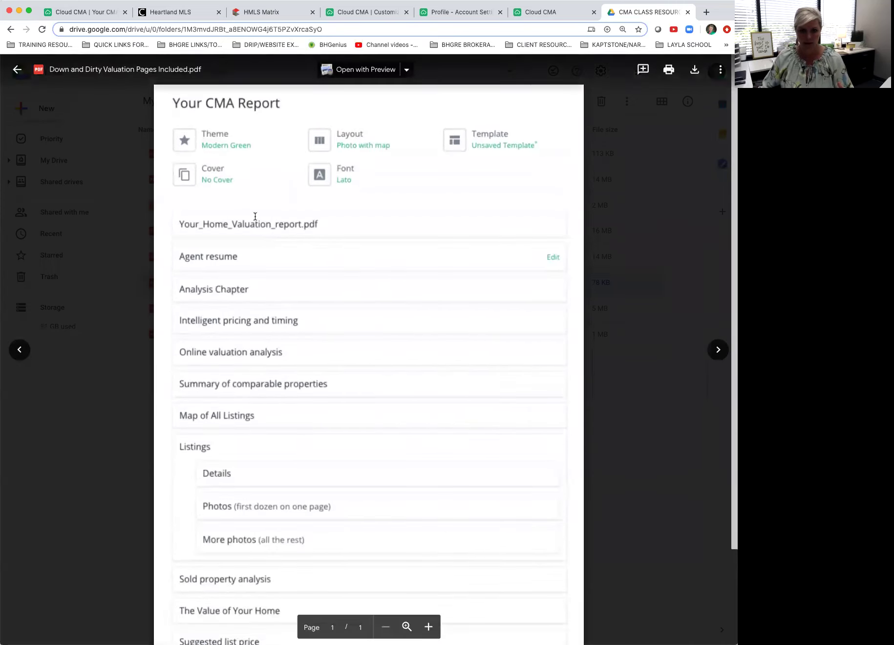
pyautogui.click(17, 71)
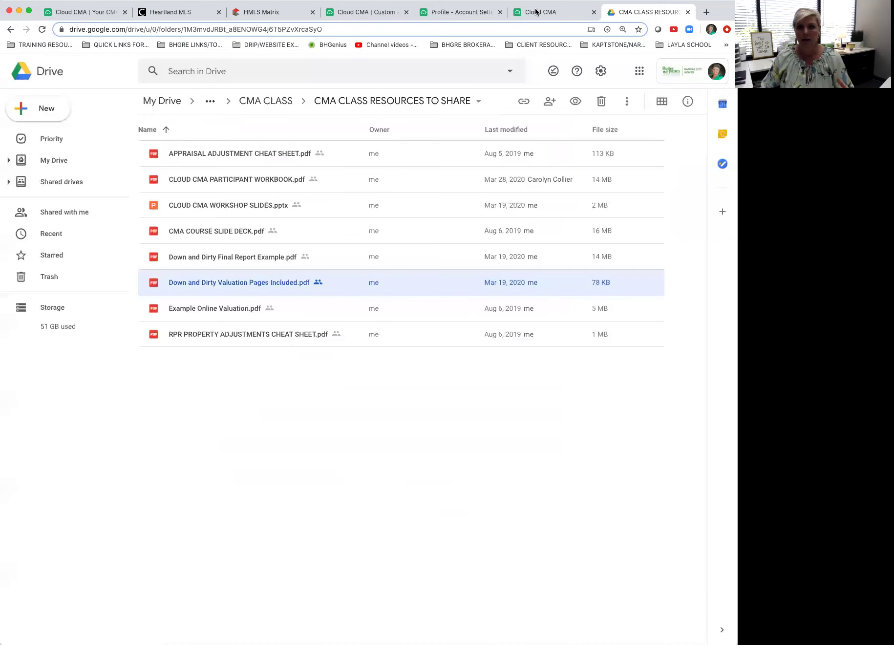
pyautogui.click(341, 18)
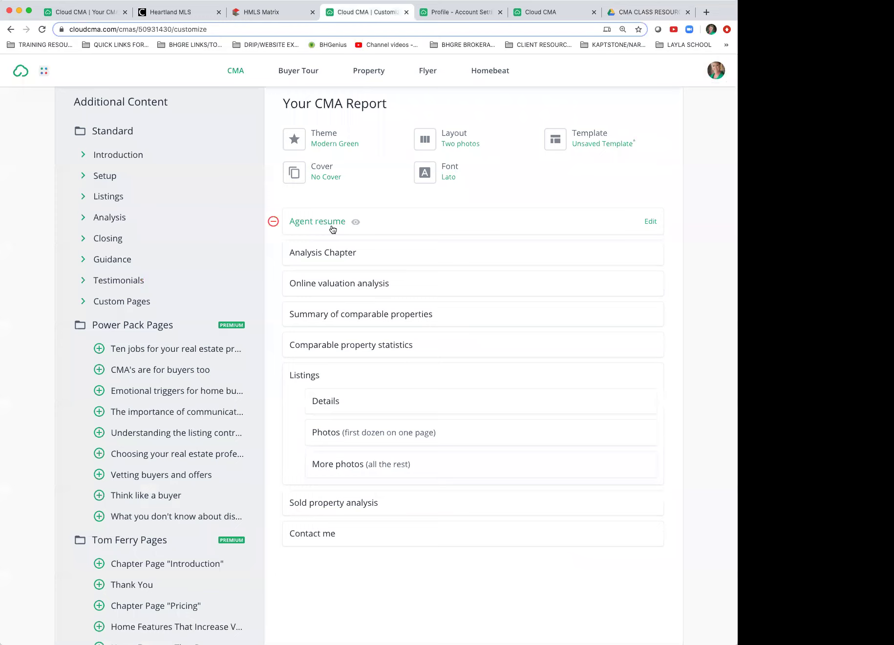
# Step: Remove all ten report pages, from Agent resume through Contact me, leaving 'No pages selected'
pyautogui.click(274, 222)
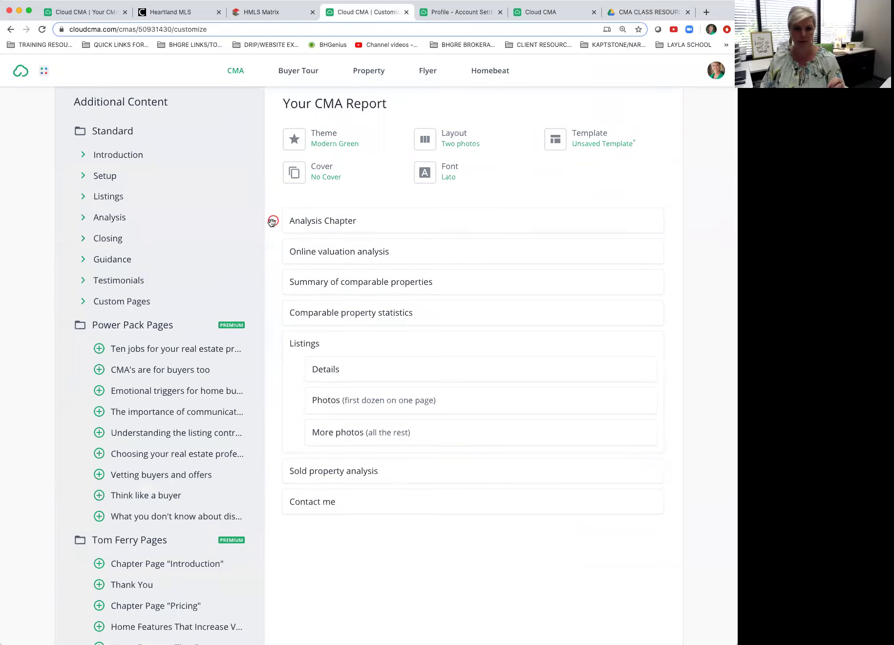
pyautogui.click(273, 221)
pyautogui.click(274, 221)
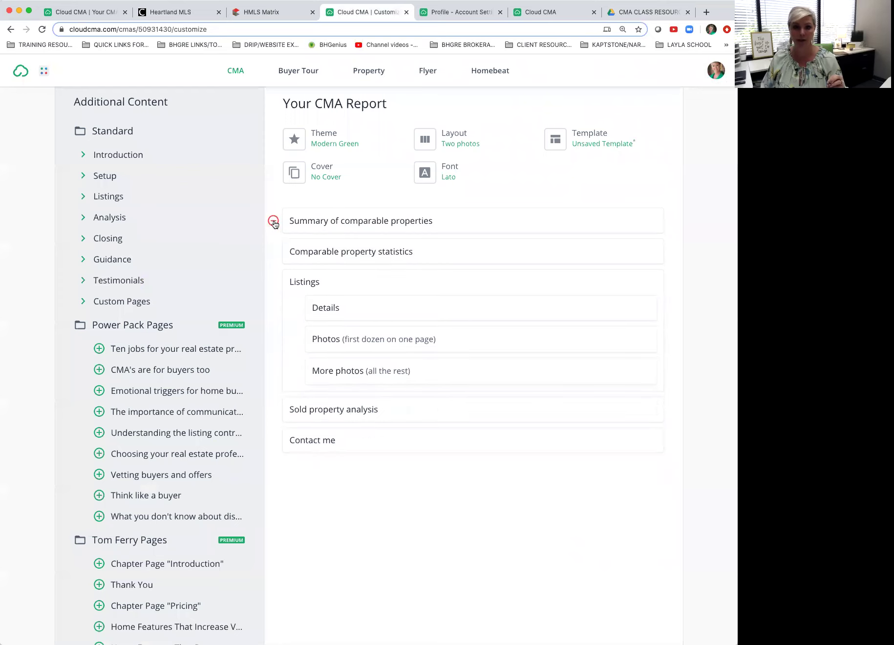
pyautogui.click(274, 221)
pyautogui.click(273, 221)
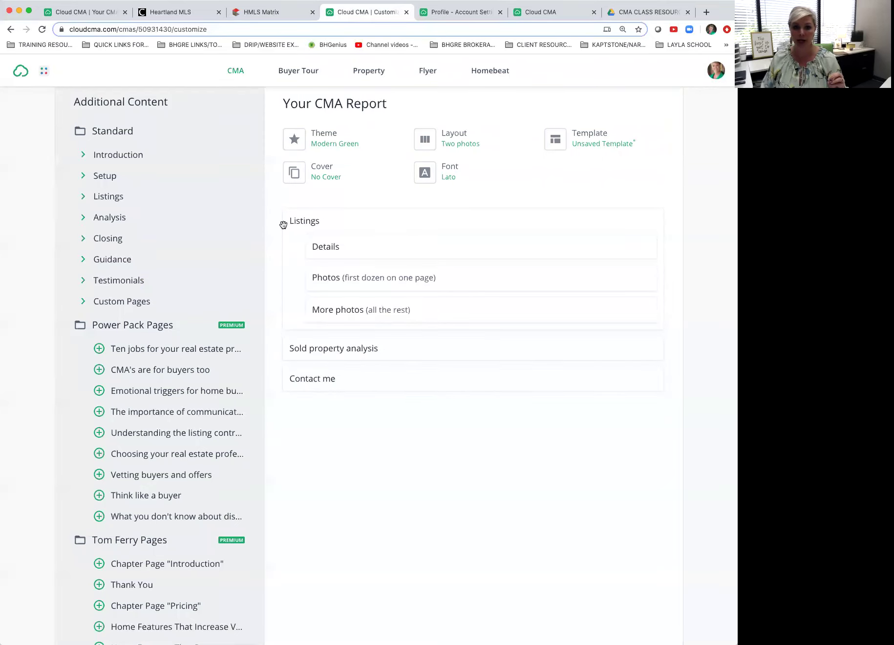
pyautogui.click(295, 247)
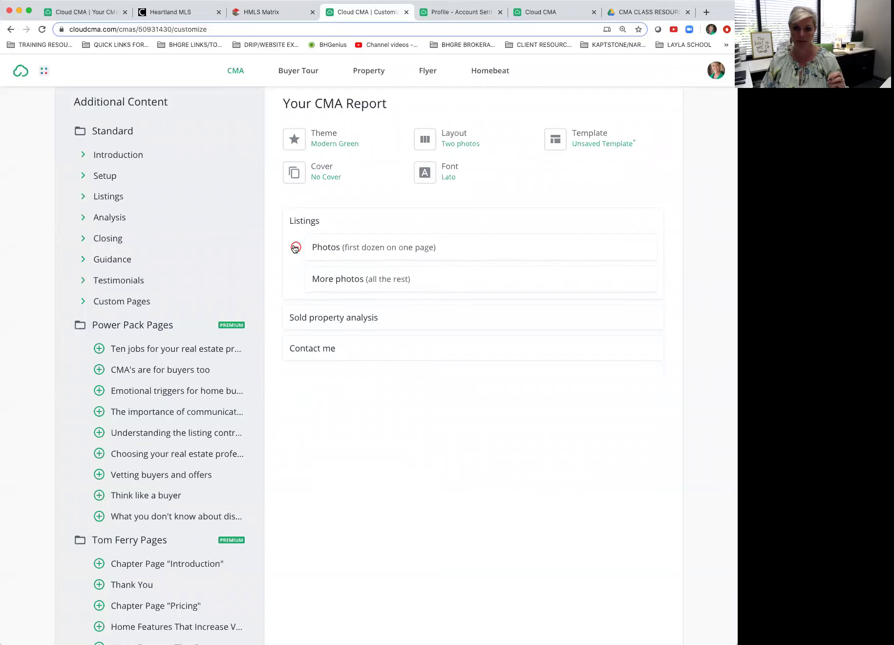
pyautogui.click(295, 247)
pyautogui.click(296, 247)
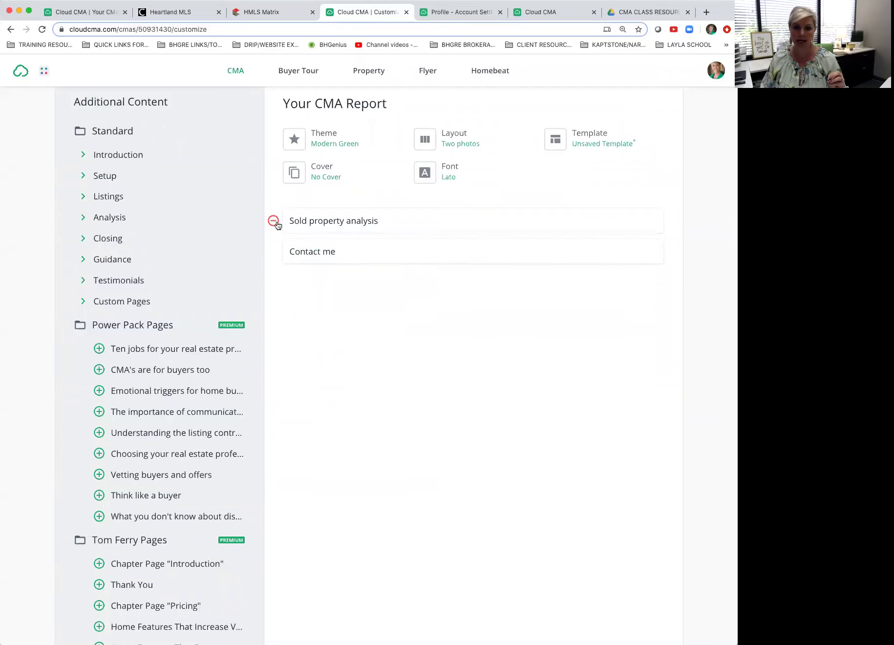
pyautogui.click(273, 221)
pyautogui.click(273, 221)
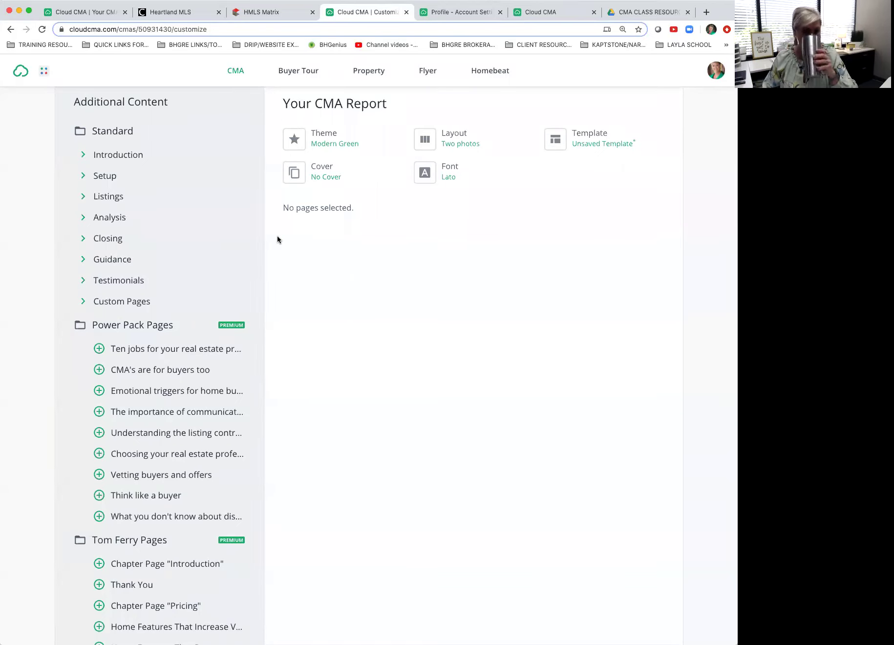
pyautogui.click(641, 12)
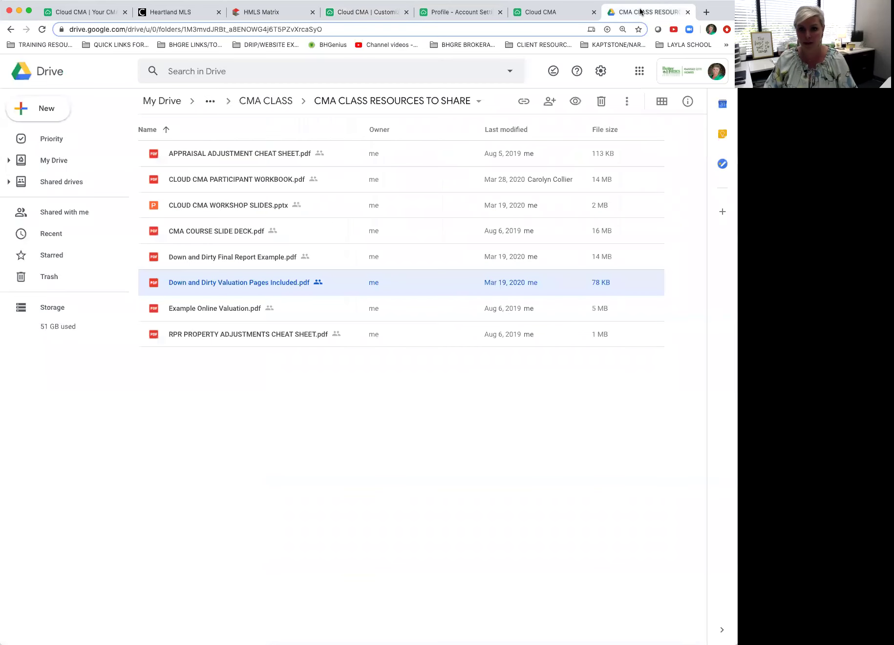
pyautogui.doubleClick(251, 279)
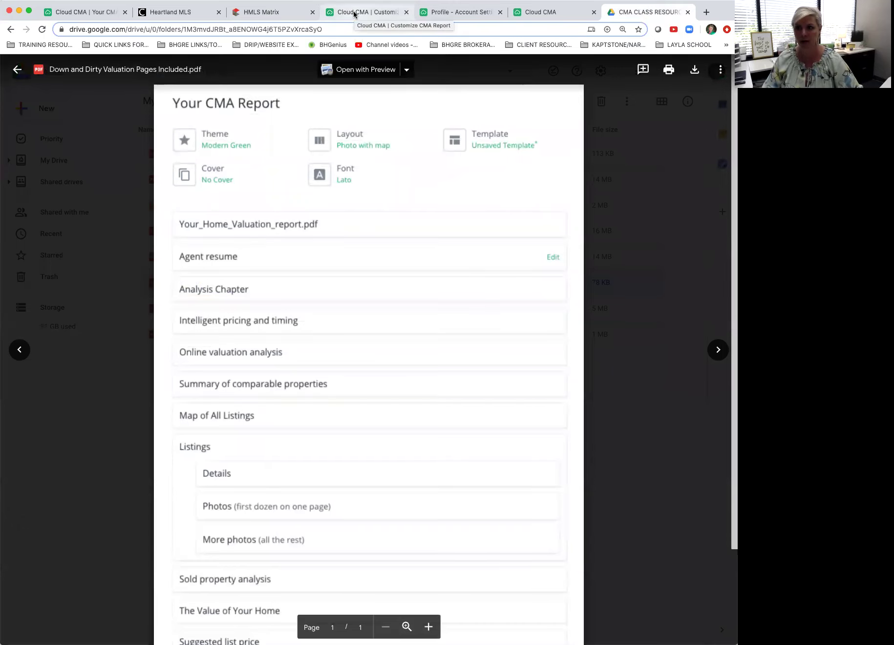
pyautogui.click(354, 14)
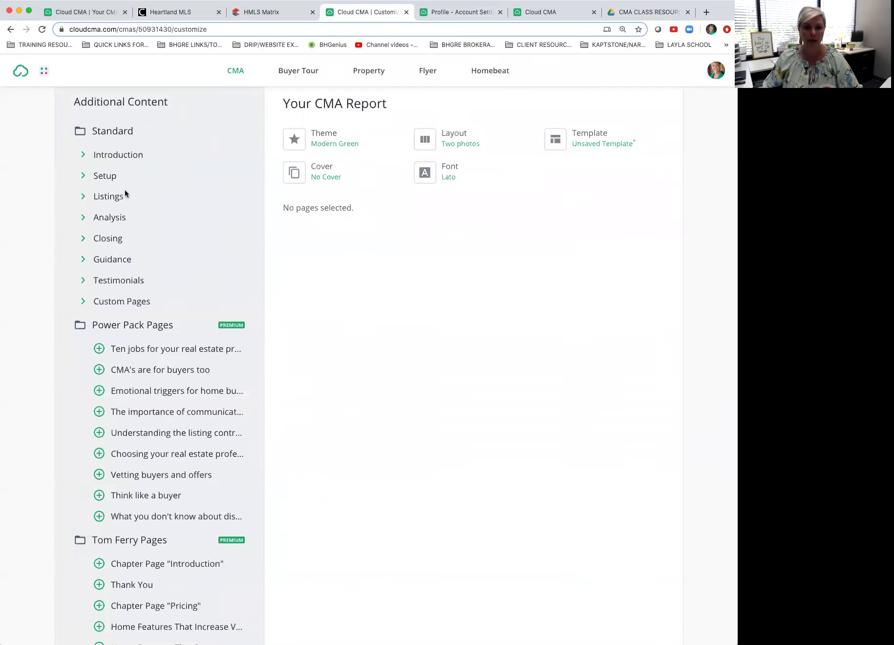
pyautogui.scroll(2, 124, 191)
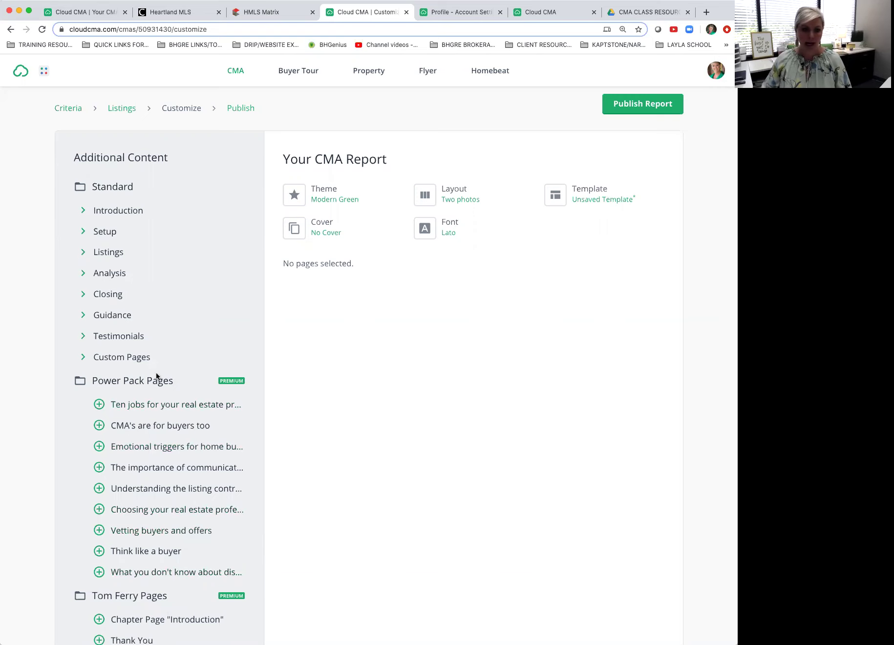
pyautogui.scroll(-3, 193, 325)
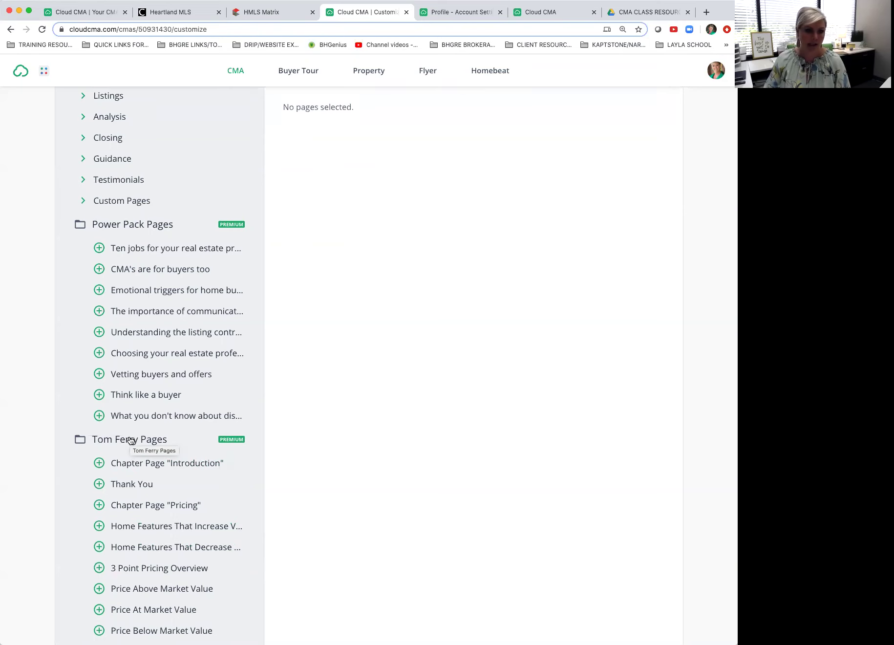
pyautogui.scroll(5, 130, 441)
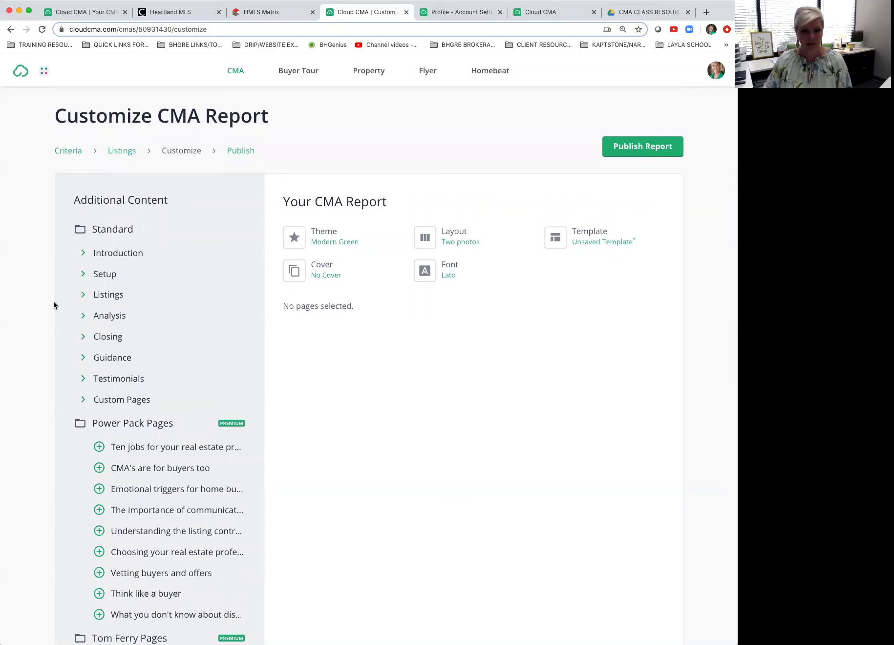
# Step: Expand the Introduction, Setup, Listings and Analysis page categories
pyautogui.click(84, 255)
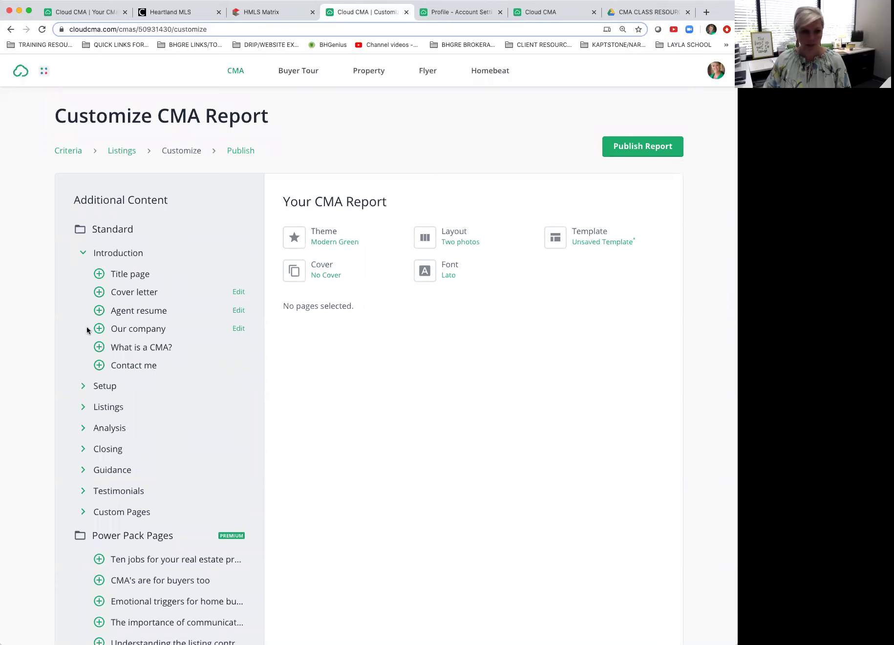
pyautogui.click(85, 388)
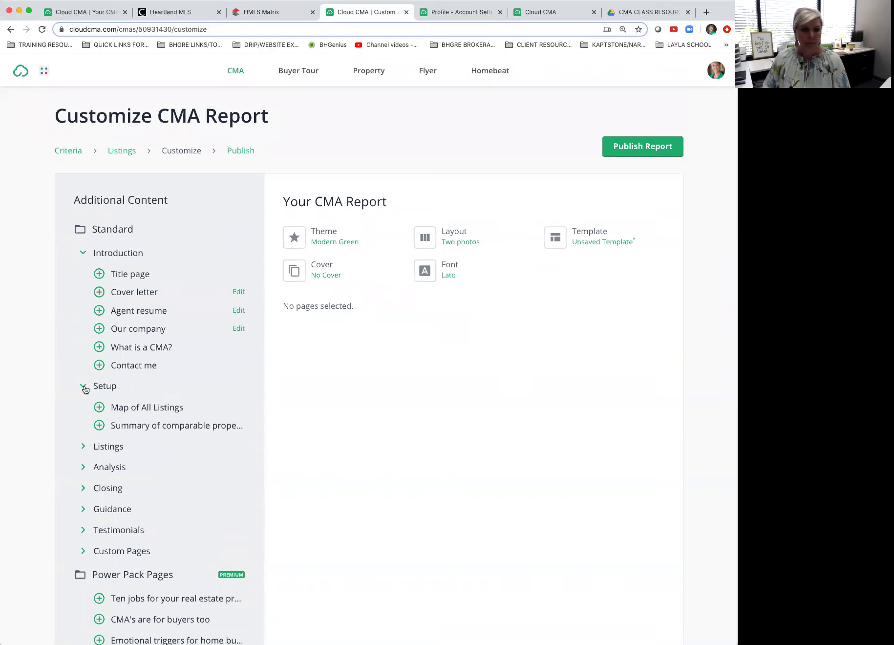
pyautogui.click(82, 446)
pyautogui.scroll(-3, 81, 448)
pyautogui.click(82, 479)
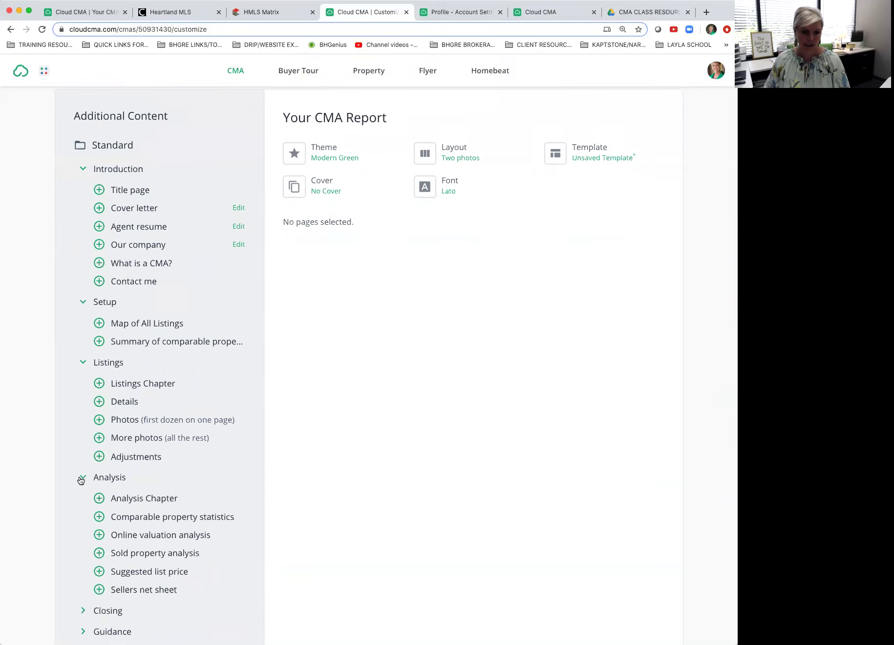
pyautogui.scroll(-6, 82, 474)
pyautogui.scroll(-2, 83, 342)
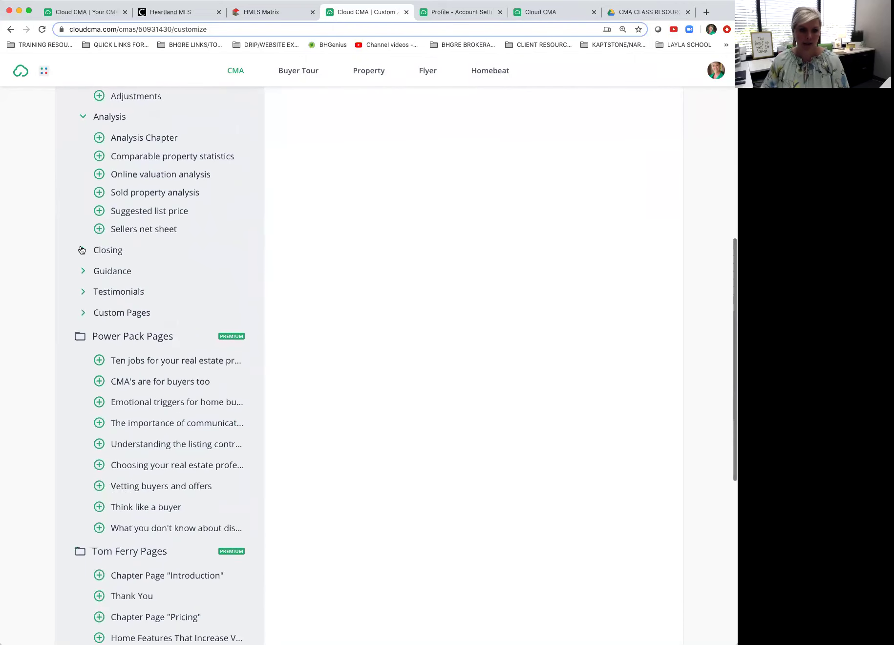
# Step: Expand Closing, Guidance, Testimonials and Custom Pages, and preview the custom cover page PDF
pyautogui.click(83, 250)
pyautogui.click(83, 493)
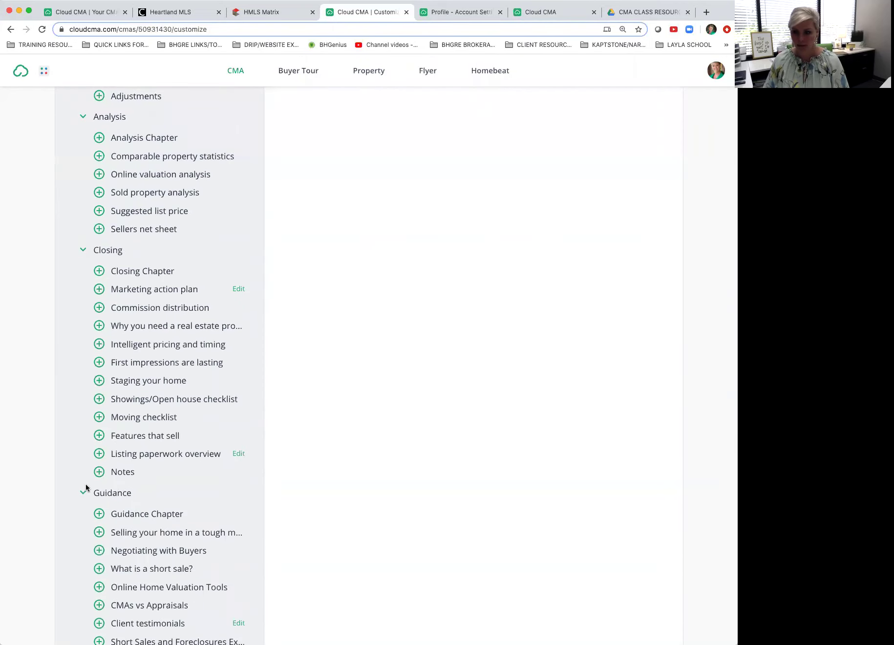
pyautogui.scroll(-1, 98, 469)
pyautogui.scroll(-8, 98, 479)
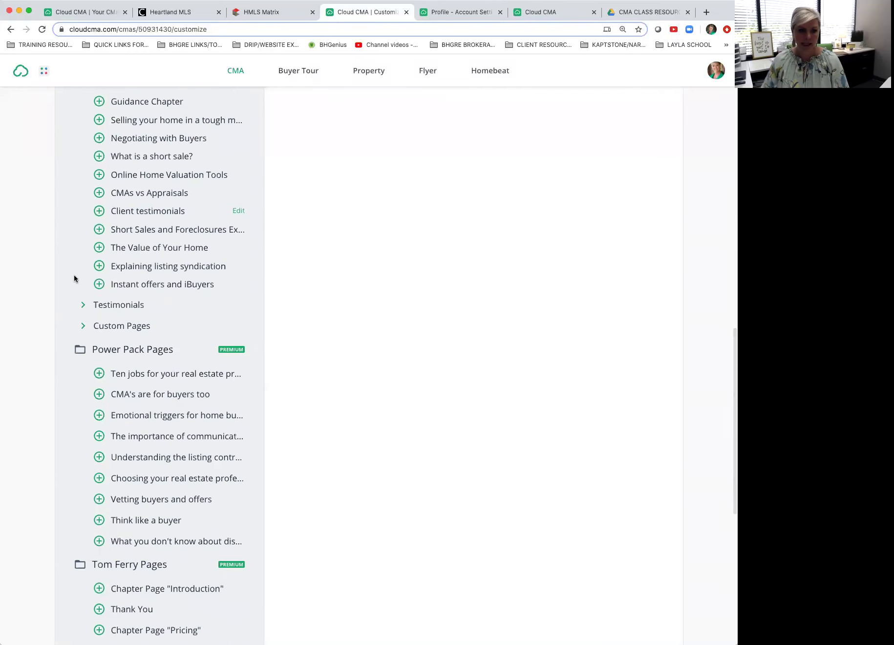
pyautogui.click(84, 306)
pyautogui.scroll(-3, 87, 315)
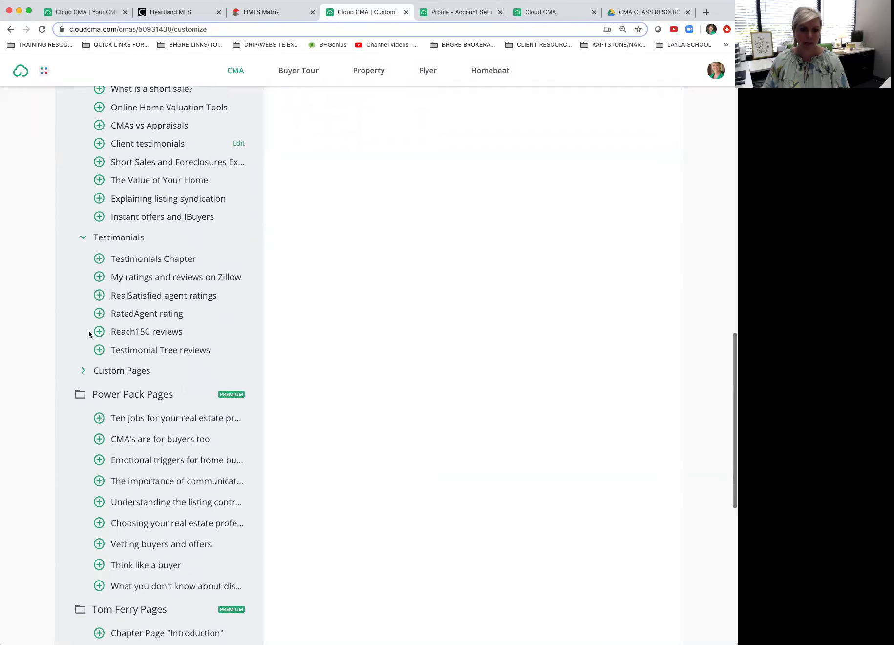
pyautogui.click(83, 372)
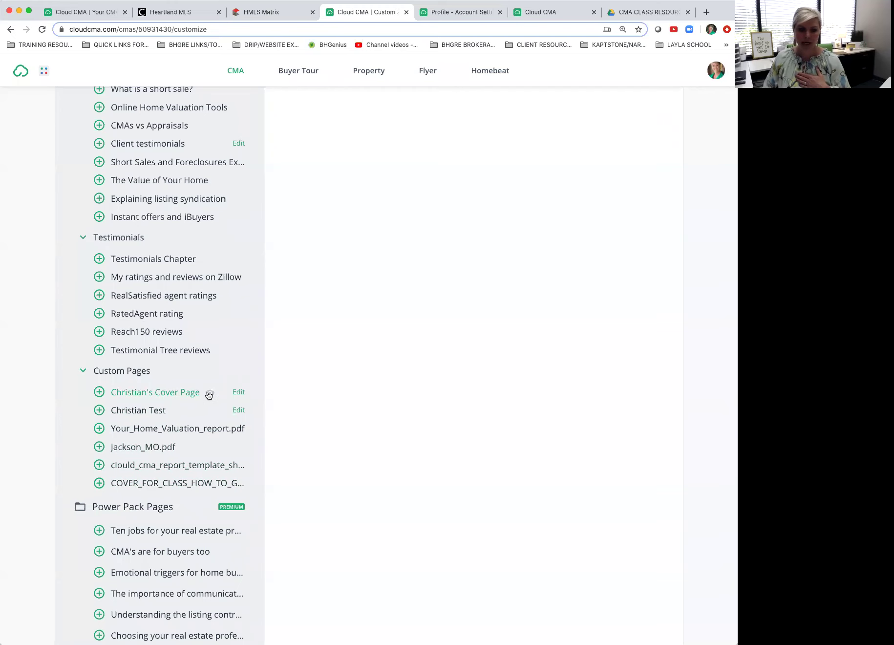
pyautogui.click(209, 394)
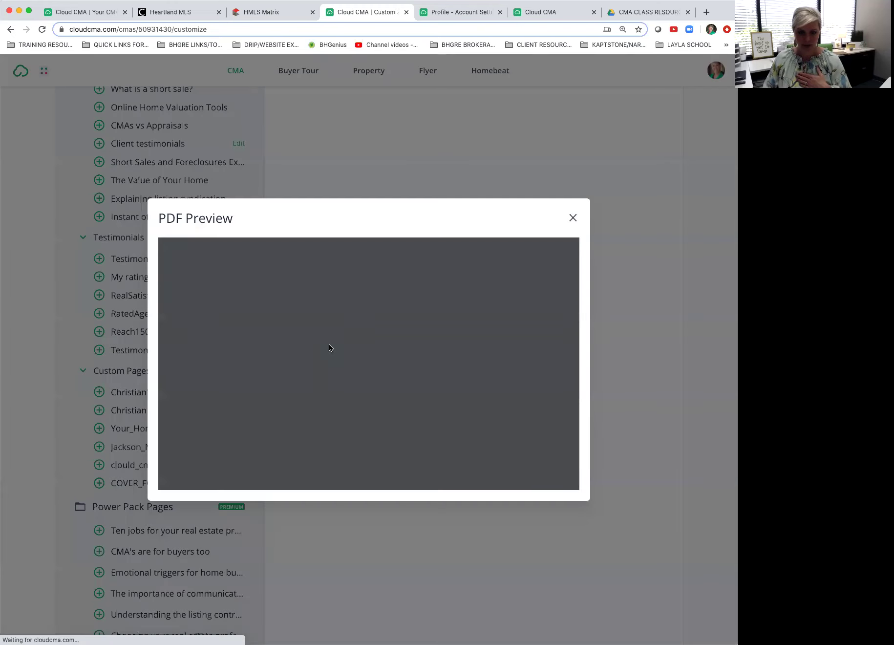
pyautogui.click(572, 218)
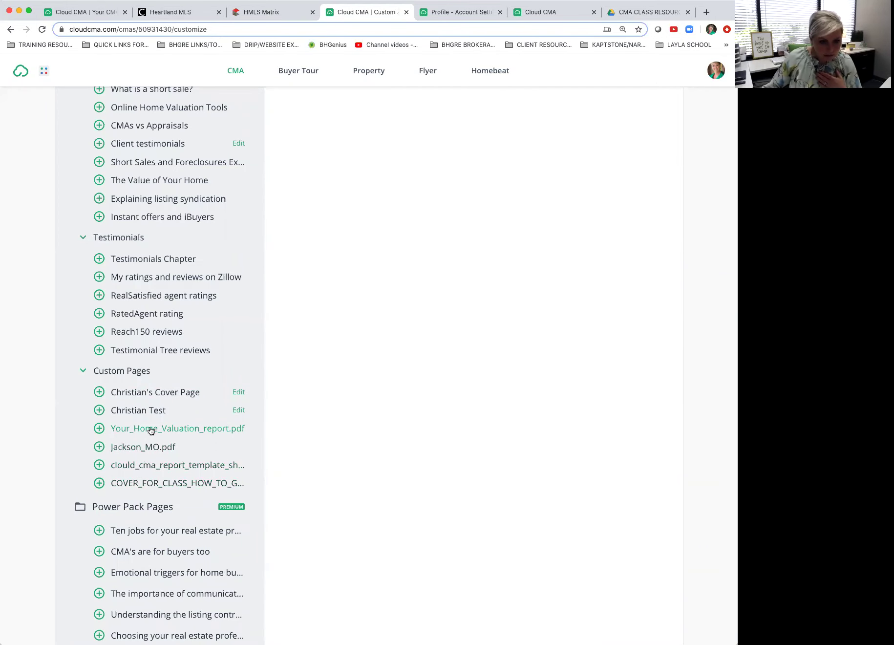
pyautogui.click(100, 429)
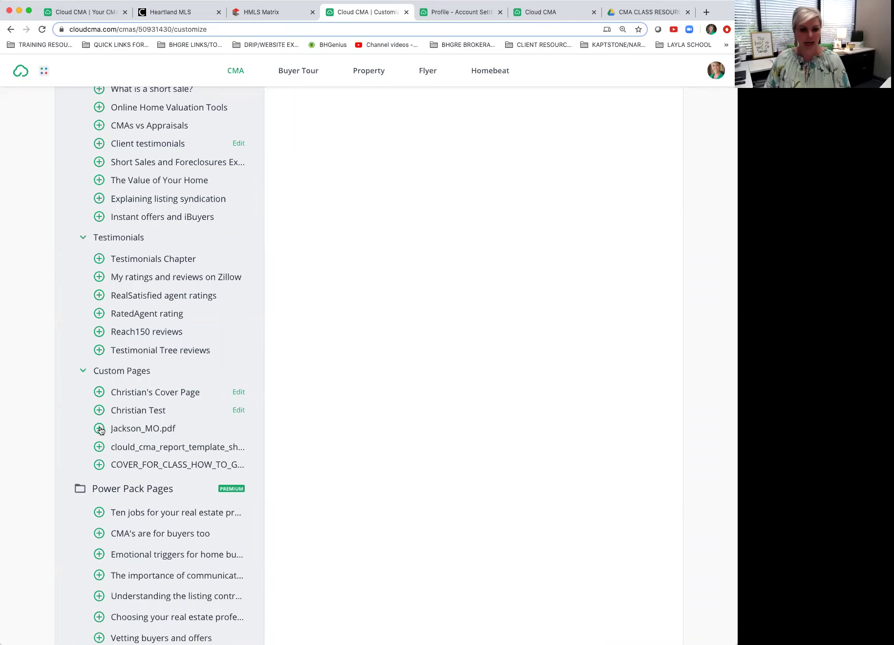
pyautogui.scroll(8, 400, 386)
pyautogui.scroll(10, 400, 391)
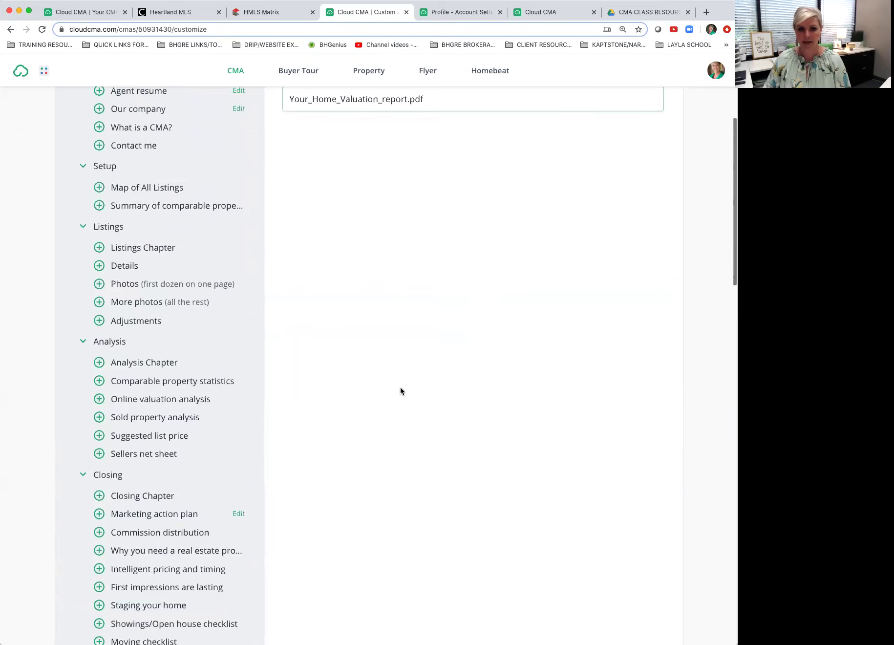
pyautogui.moveTo(391, 238)
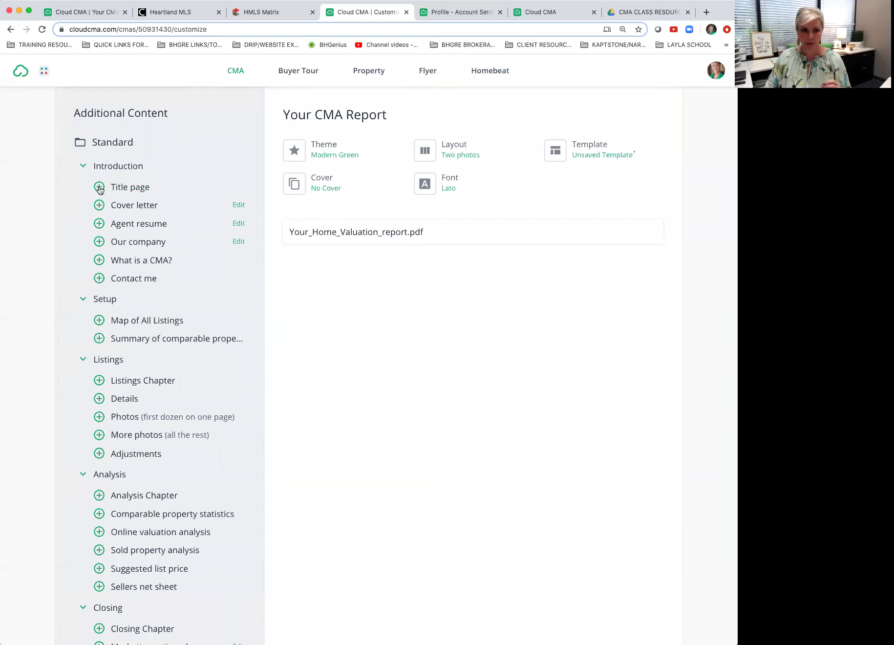
pyautogui.click(99, 187)
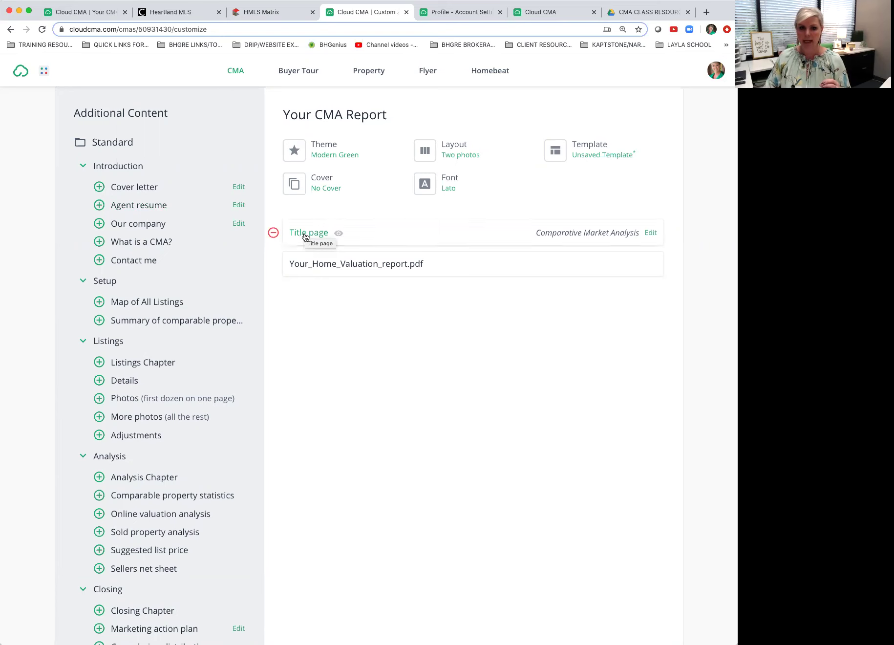
pyautogui.click(338, 233)
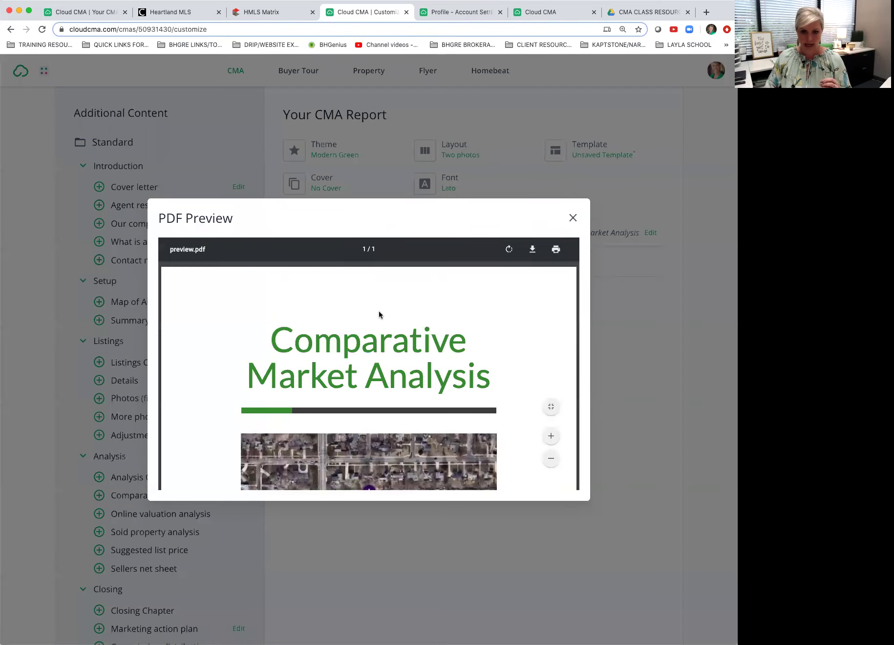
pyautogui.scroll(-3, 384, 323)
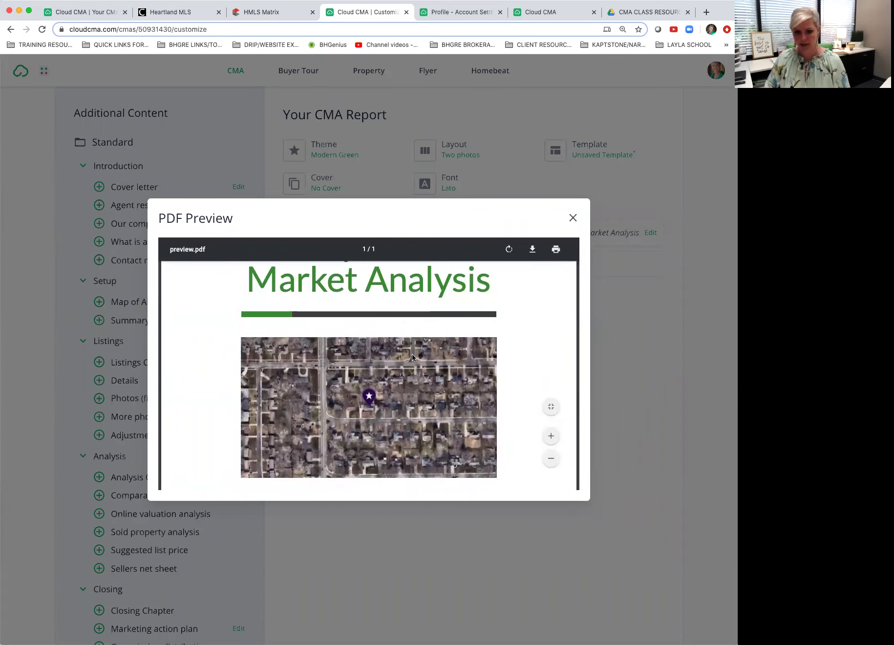
pyautogui.scroll(-2, 413, 358)
pyautogui.scroll(-3, 413, 354)
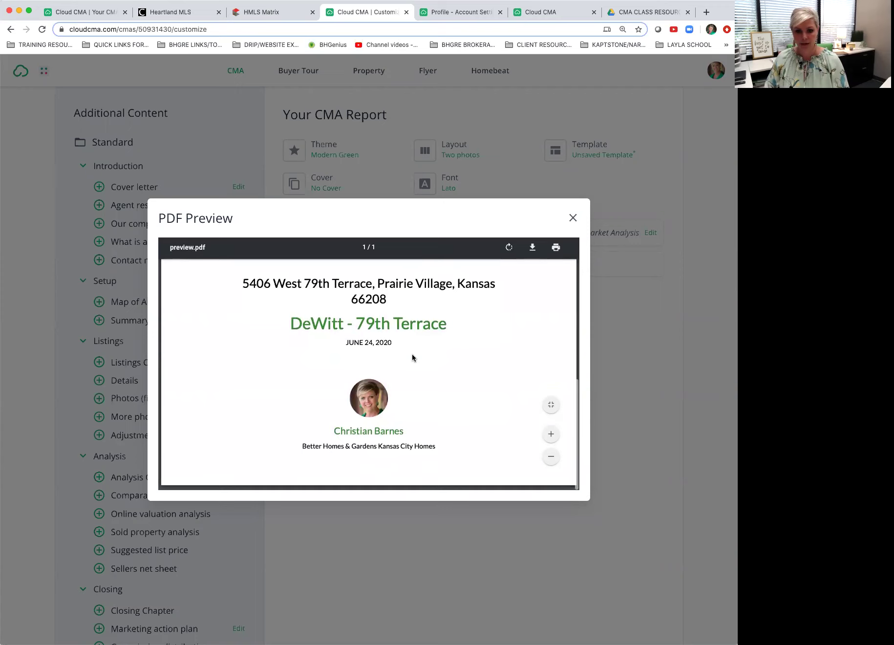
pyautogui.scroll(10, 412, 353)
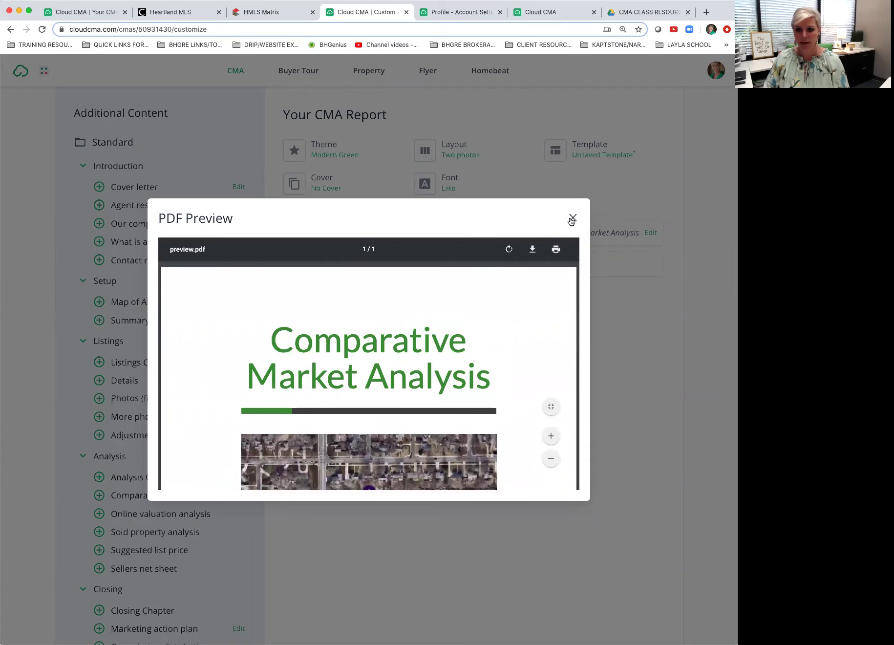
pyautogui.click(572, 220)
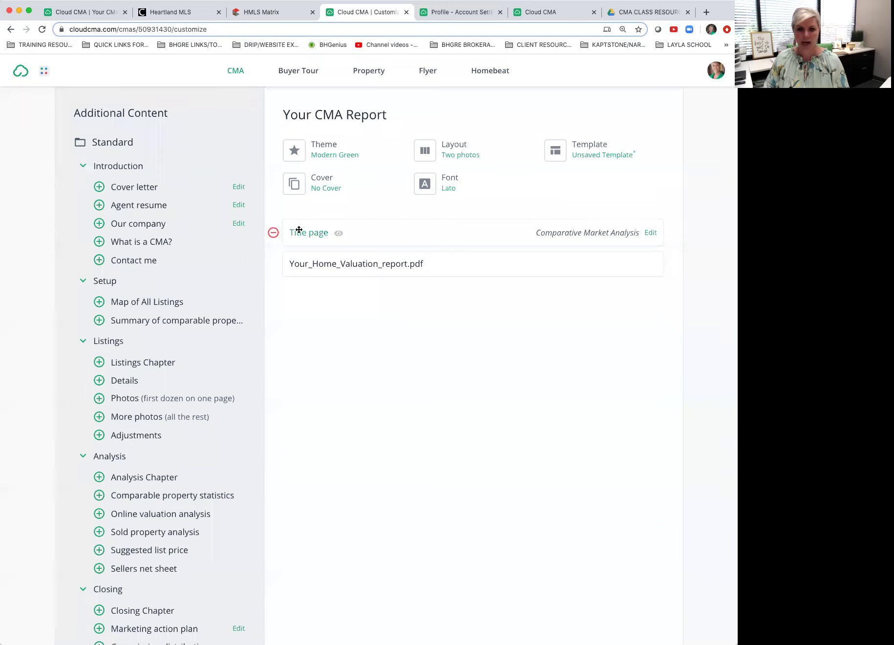
# Step: Remove the title page, add Agent resume, and move the valuation PDF above it
pyautogui.click(273, 233)
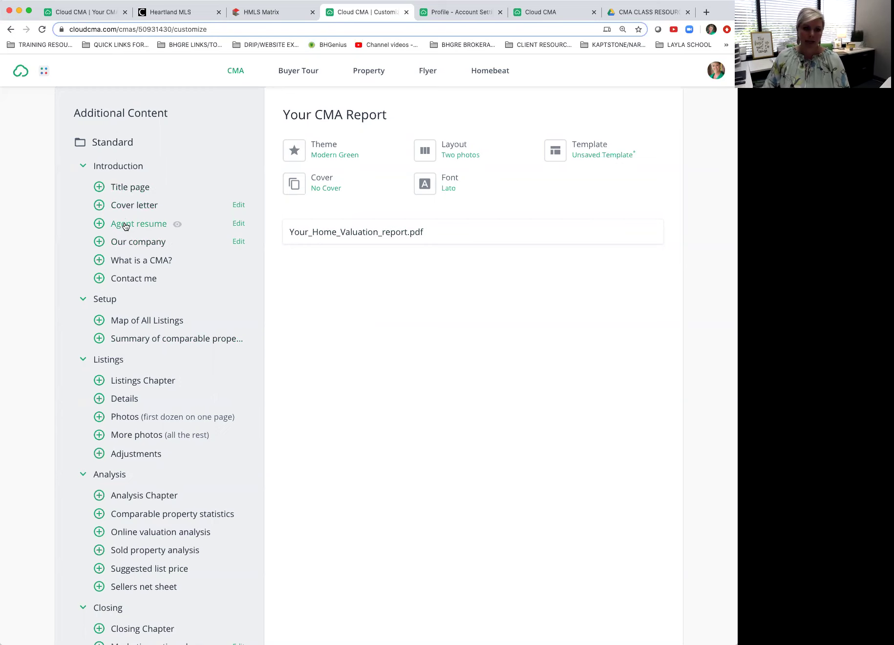
pyautogui.click(176, 224)
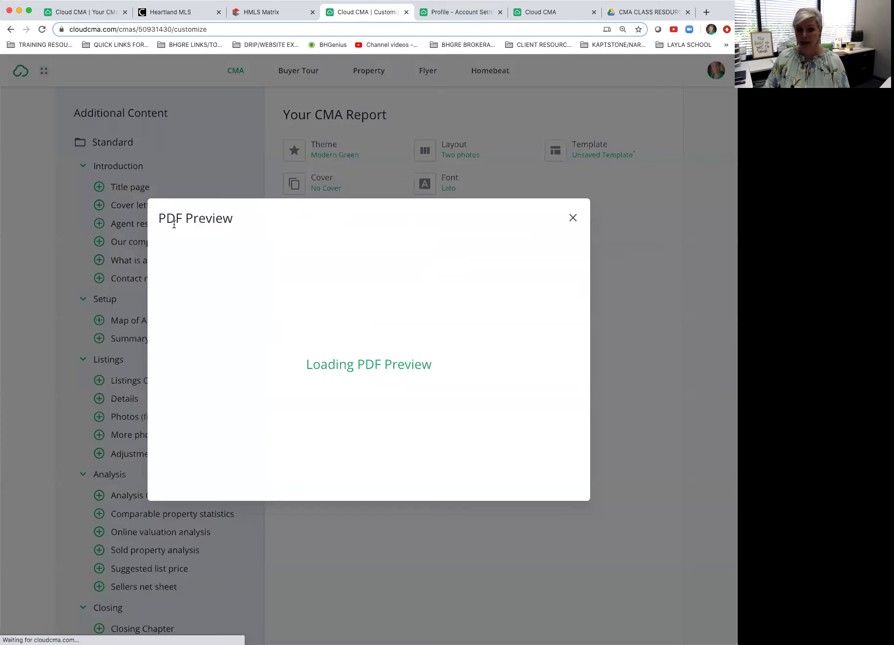
pyautogui.scroll(-5, 343, 323)
pyautogui.scroll(-3, 343, 323)
pyautogui.scroll(10, 343, 320)
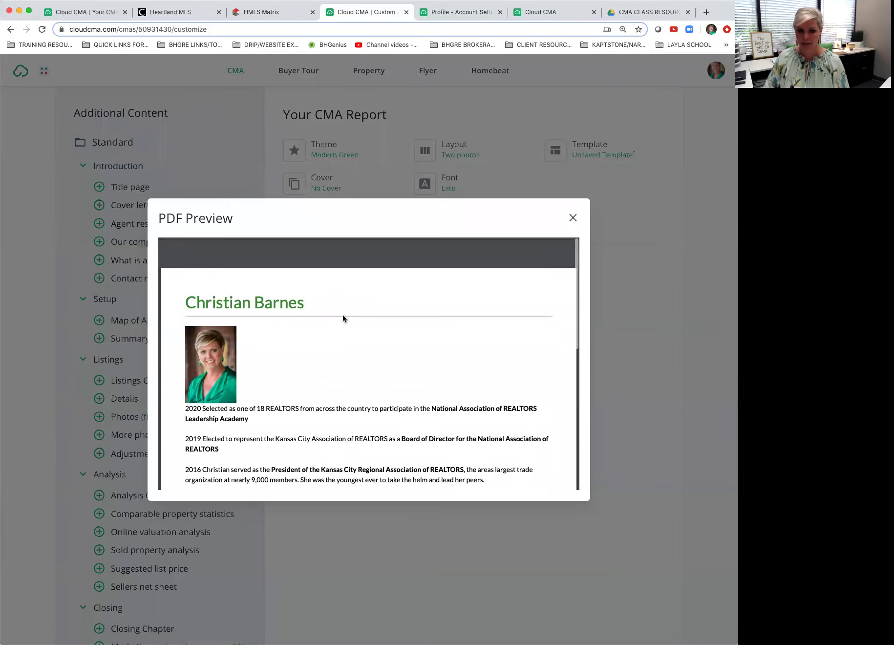
pyautogui.click(573, 217)
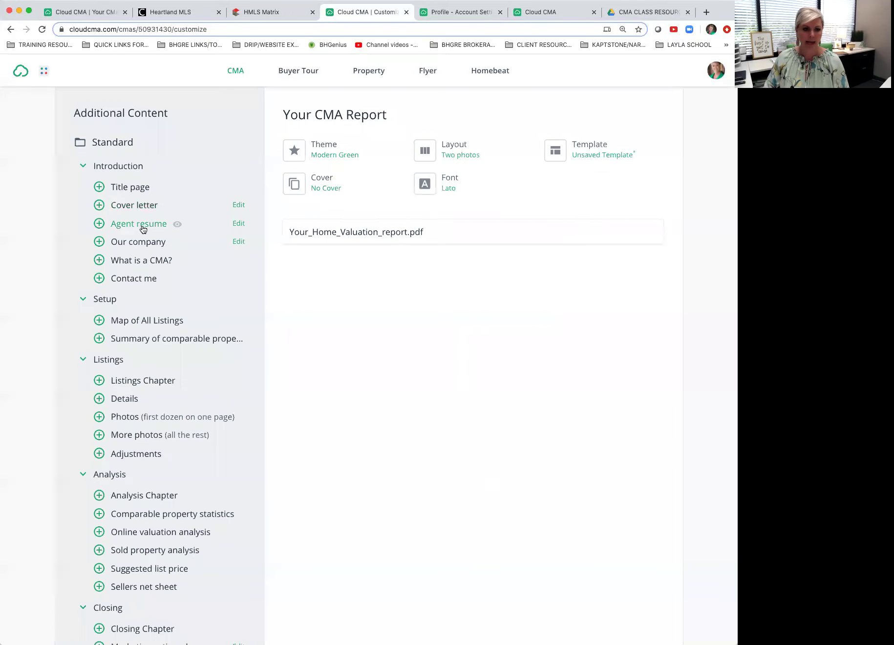
pyautogui.click(99, 223)
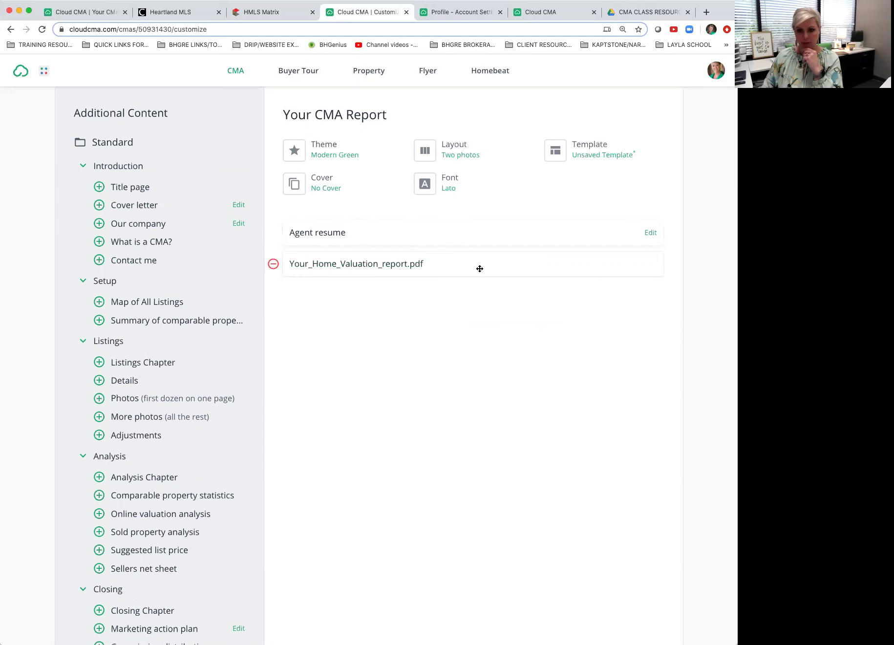
pyautogui.moveTo(480, 269); pyautogui.dragTo(479, 220)
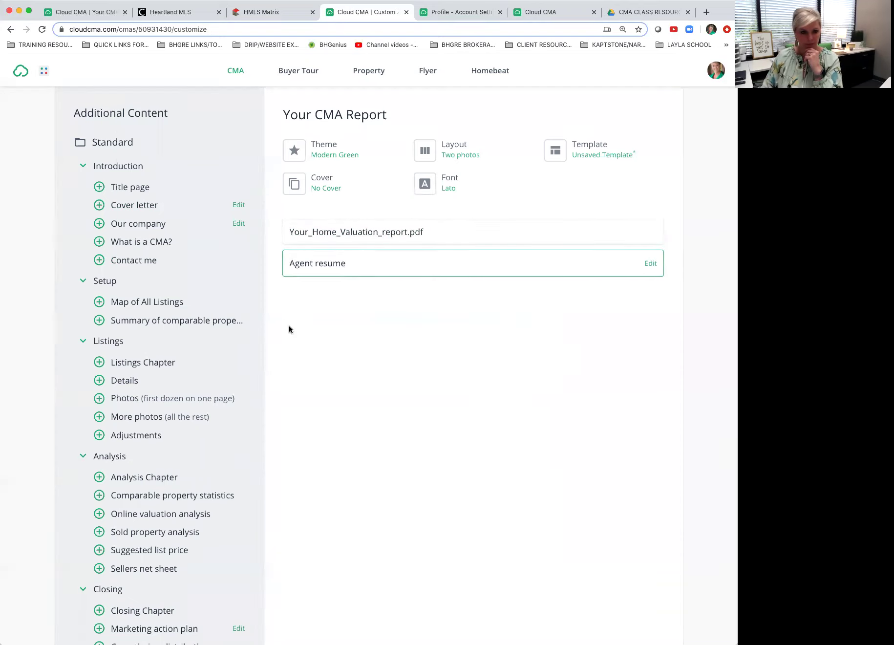
# Step: Add Contact me, Map of All Listings and Summary of comparable properties pages
pyautogui.click(99, 260)
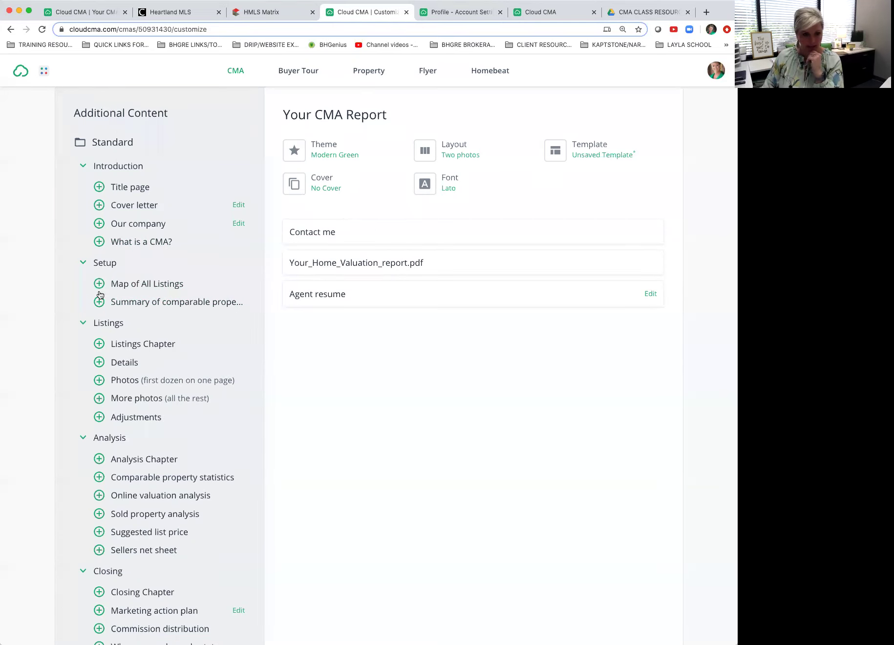
pyautogui.click(99, 285)
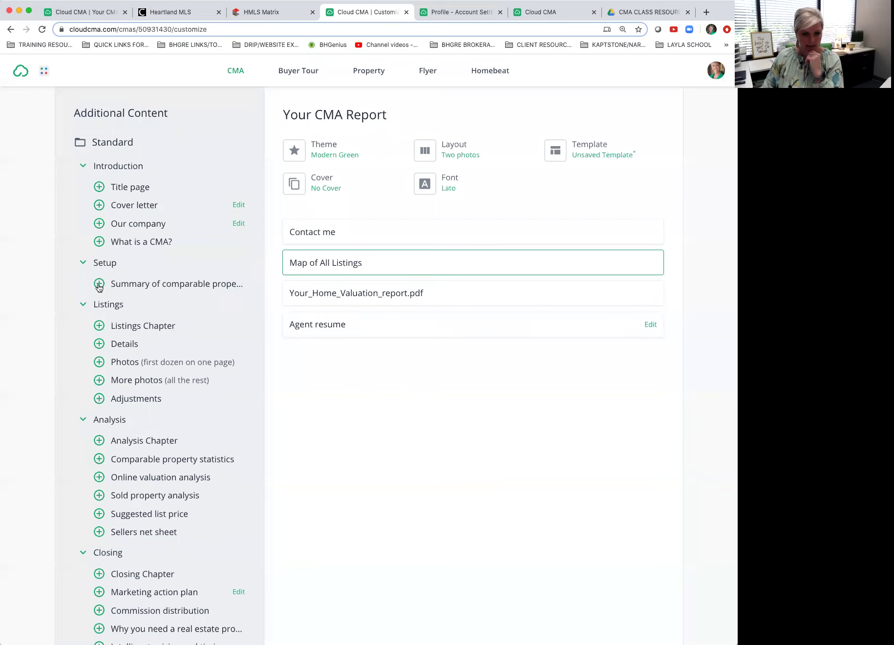
pyautogui.click(99, 284)
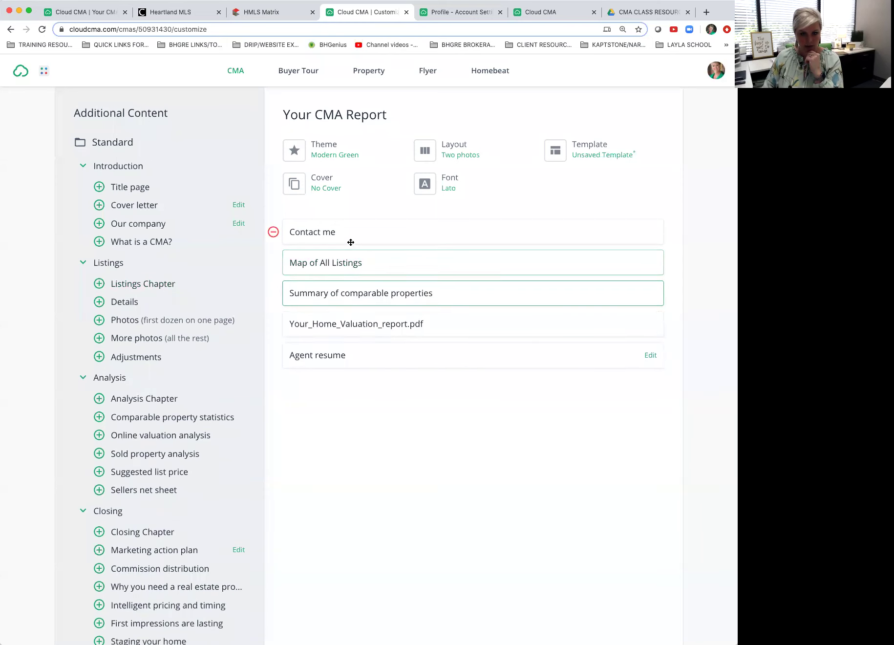
pyautogui.click(184, 285)
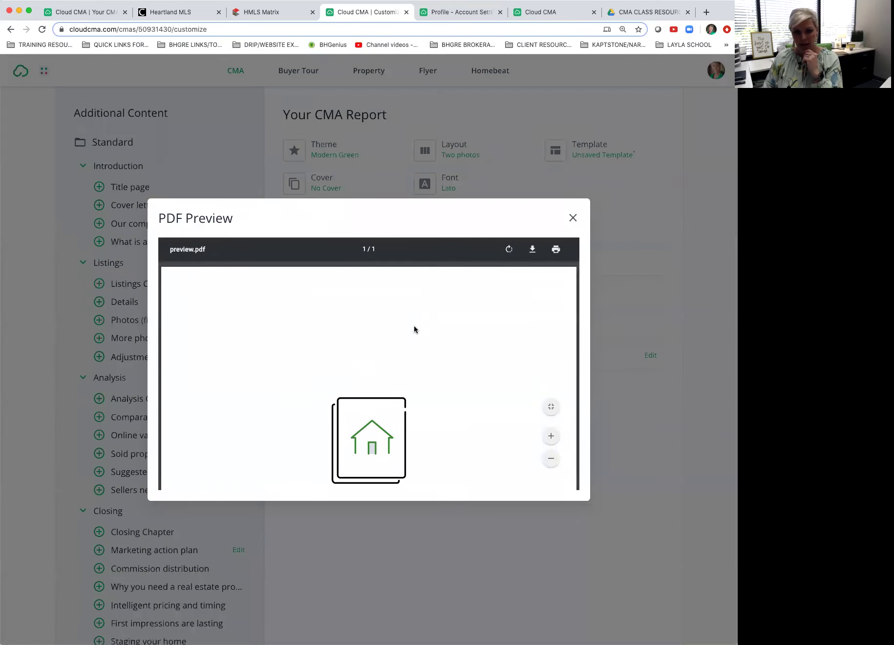
pyautogui.scroll(-5, 414, 326)
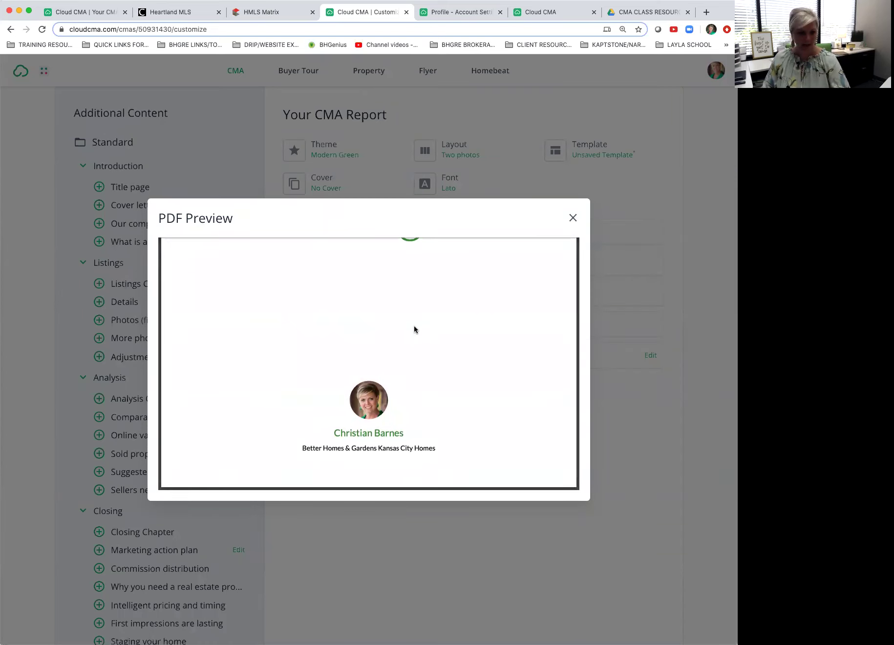
pyautogui.click(573, 218)
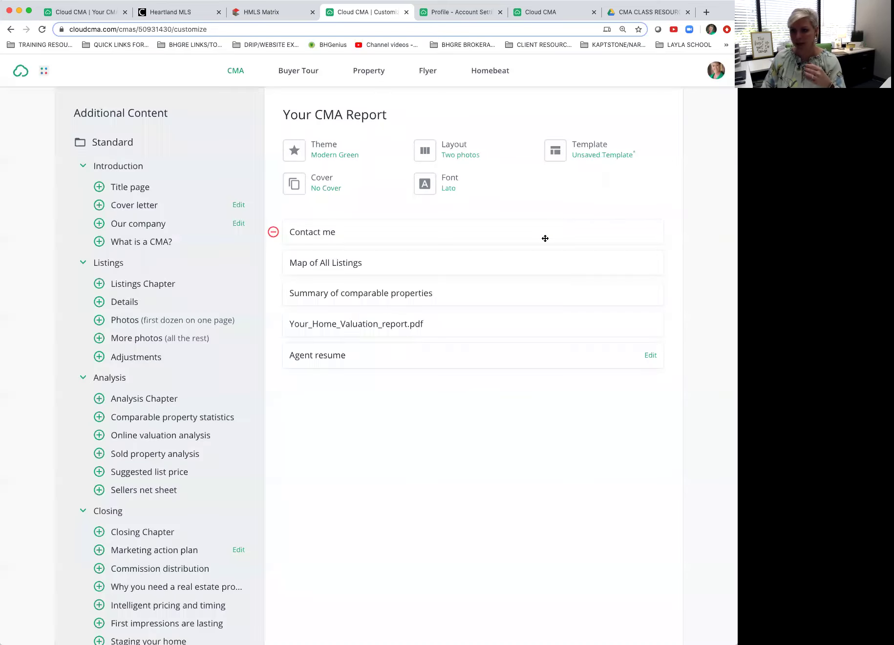
# Step: Add the Listings Chapter and the listing Details page, checking its preview
pyautogui.click(100, 283)
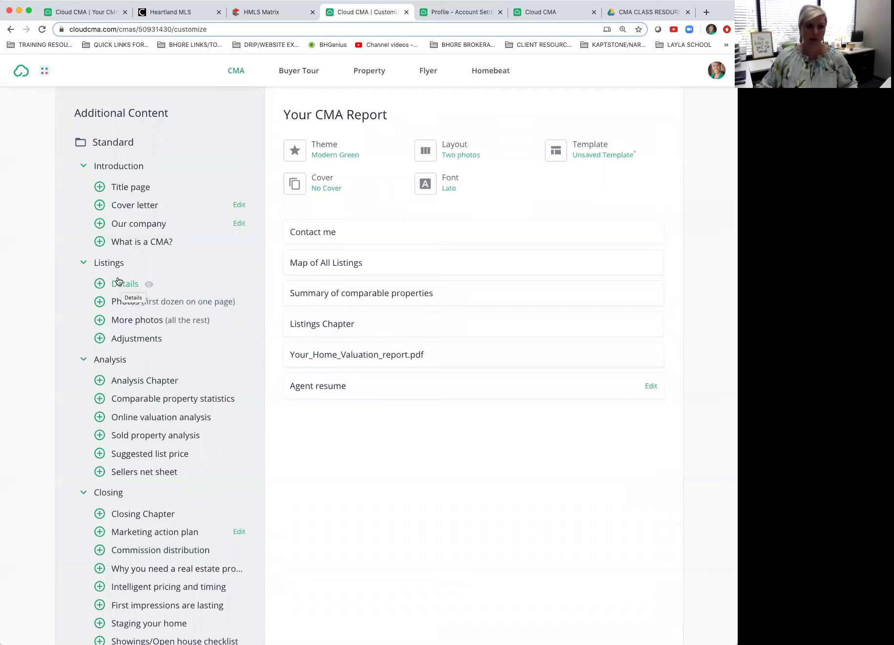
pyautogui.click(99, 284)
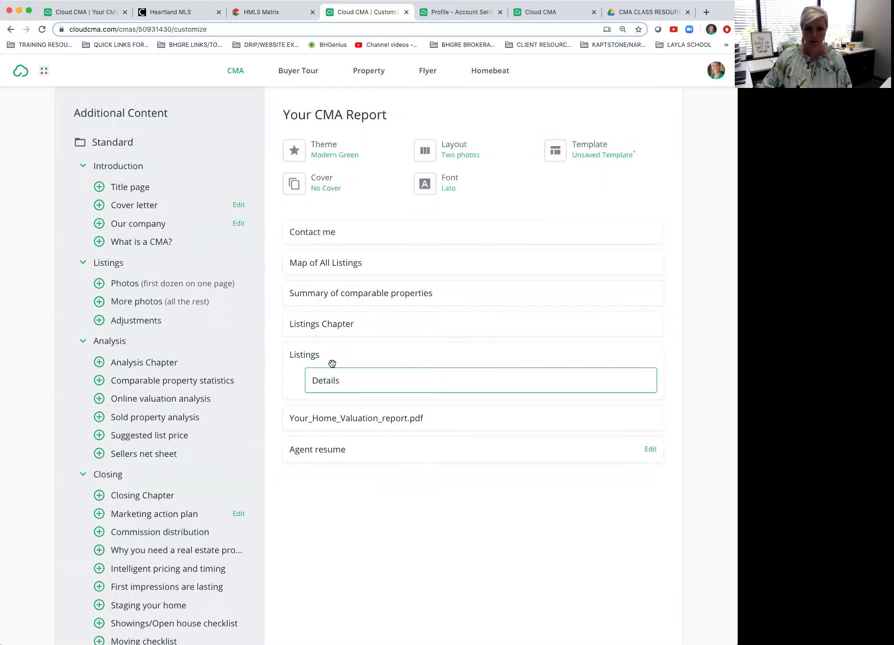
pyautogui.click(350, 381)
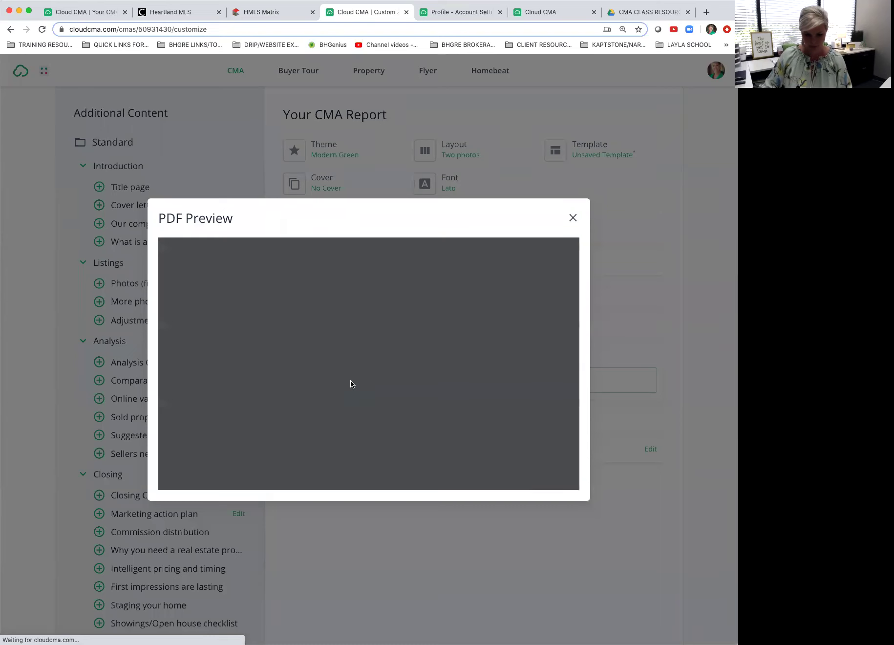
pyautogui.scroll(-3, 409, 318)
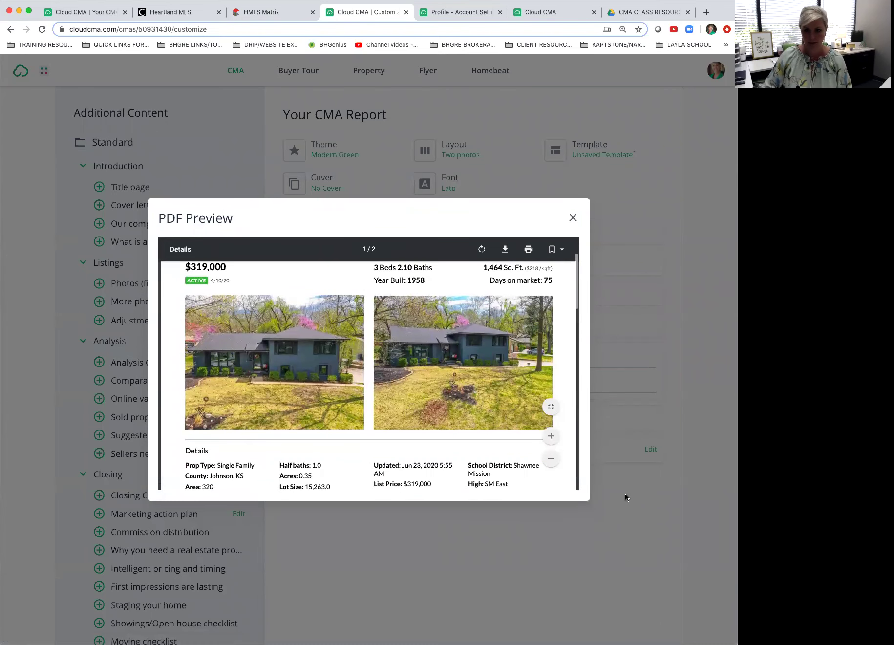
pyautogui.scroll(-3, 441, 324)
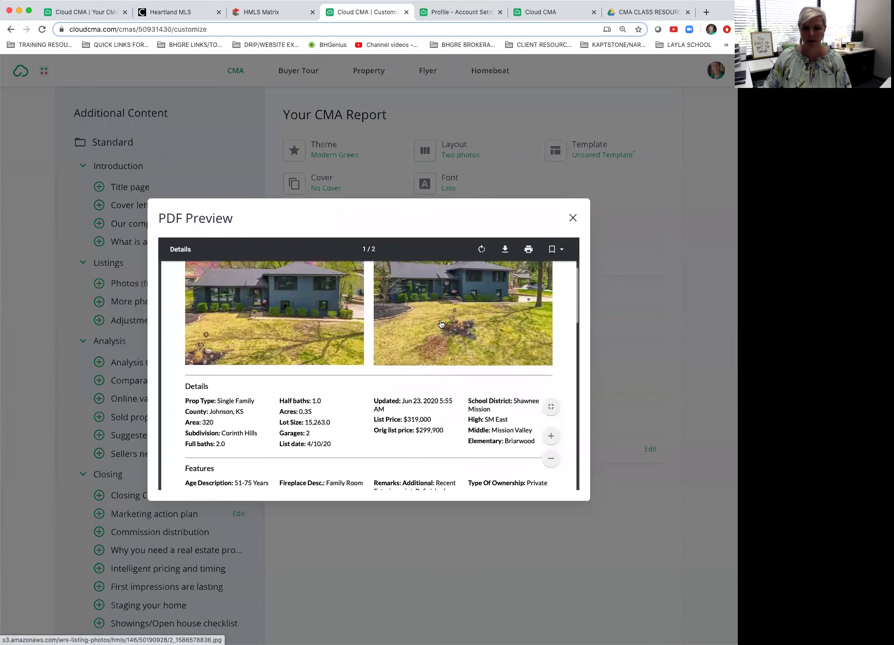
pyautogui.scroll(-5, 441, 324)
pyautogui.scroll(7, 442, 324)
pyautogui.scroll(3, 441, 324)
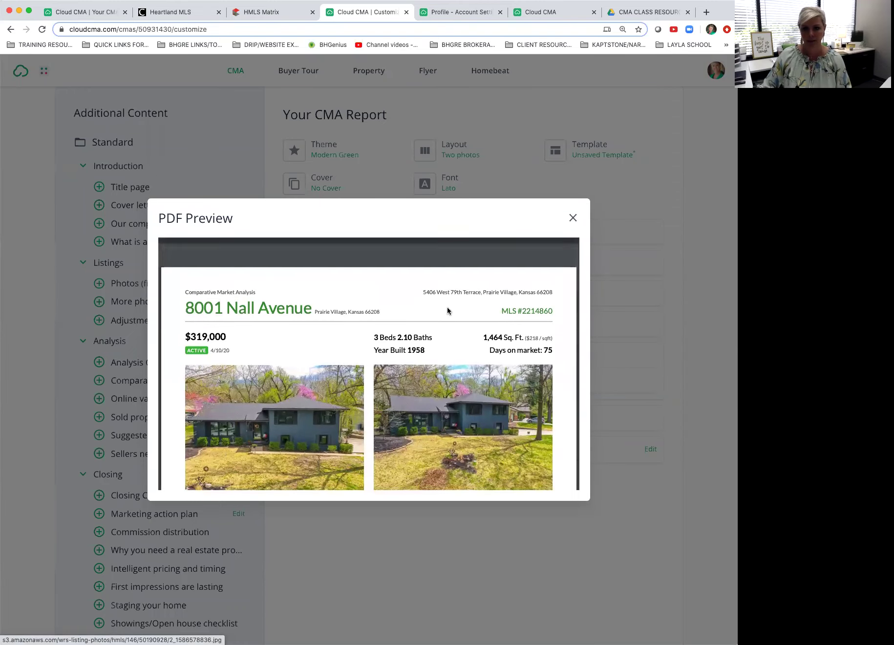
pyautogui.click(574, 218)
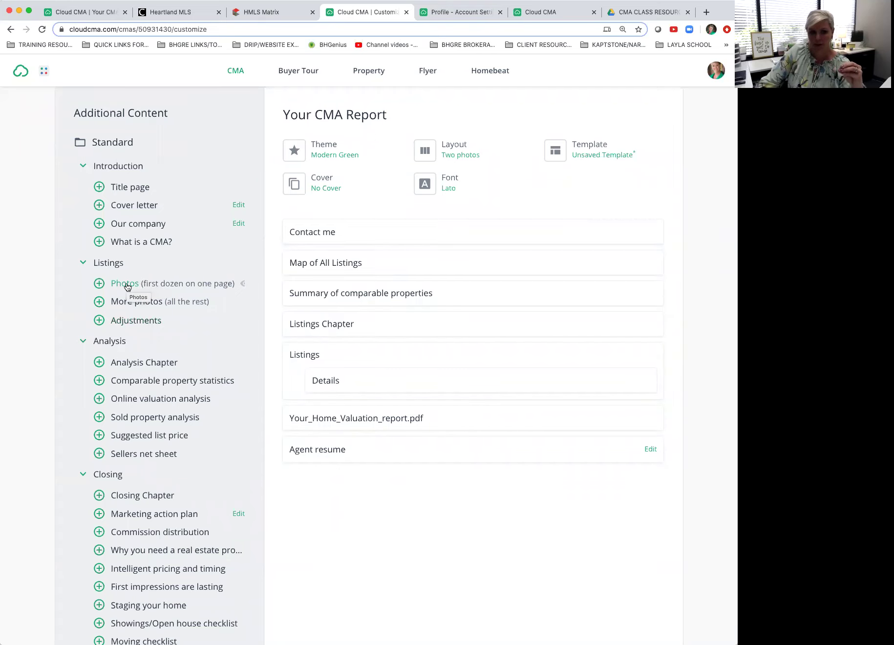
# Step: Preview and add the Photos page showing the first dozen photos under Details
pyautogui.click(126, 284)
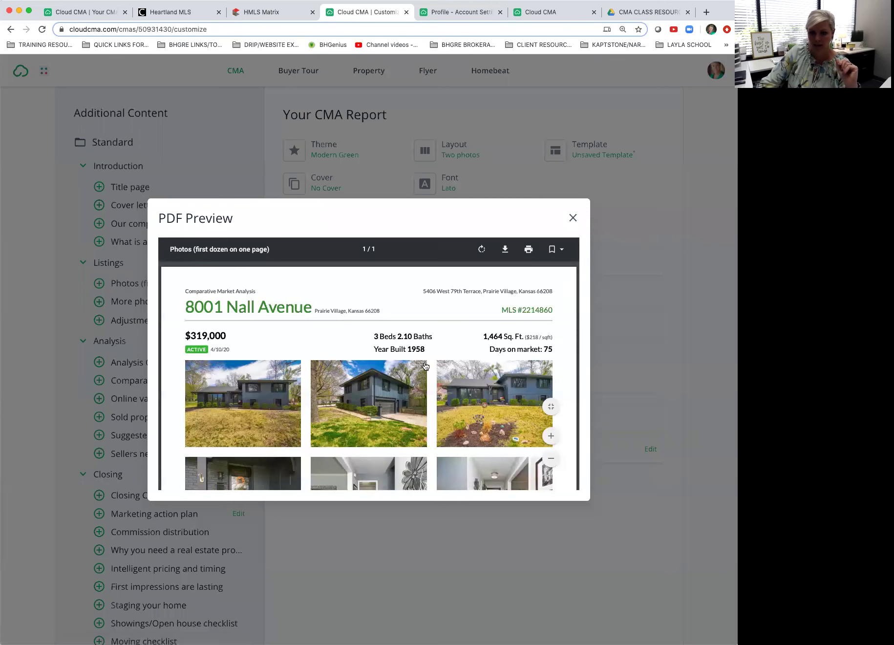
pyautogui.scroll(-5, 429, 359)
pyautogui.scroll(-8, 431, 351)
pyautogui.scroll(5, 431, 351)
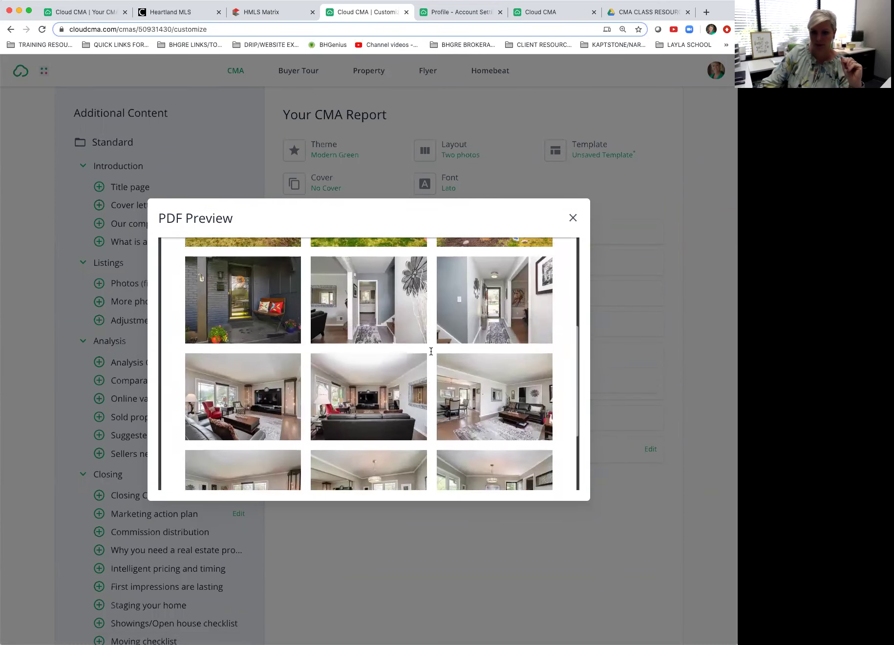
pyautogui.scroll(8, 431, 351)
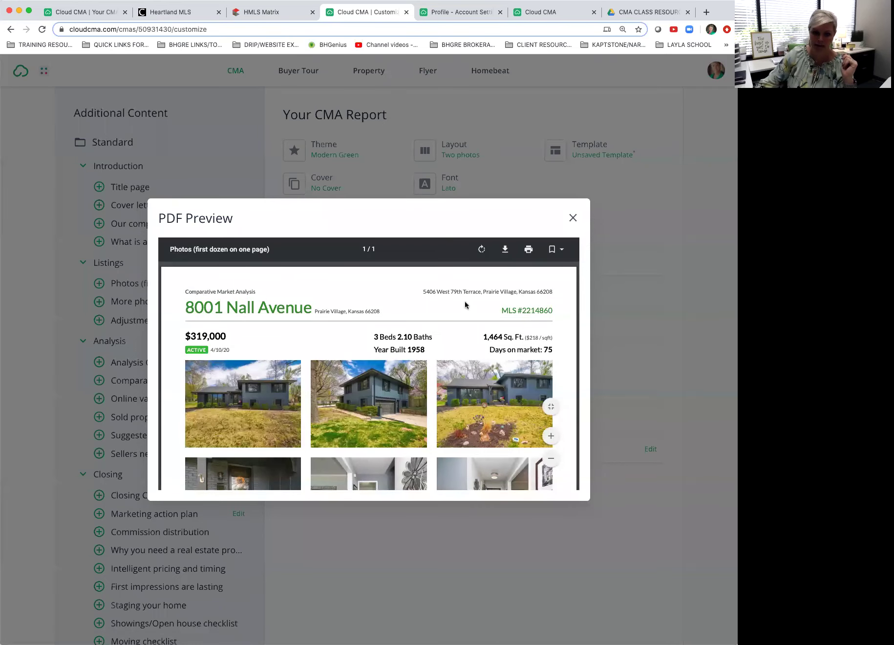
pyautogui.click(573, 217)
pyautogui.click(112, 288)
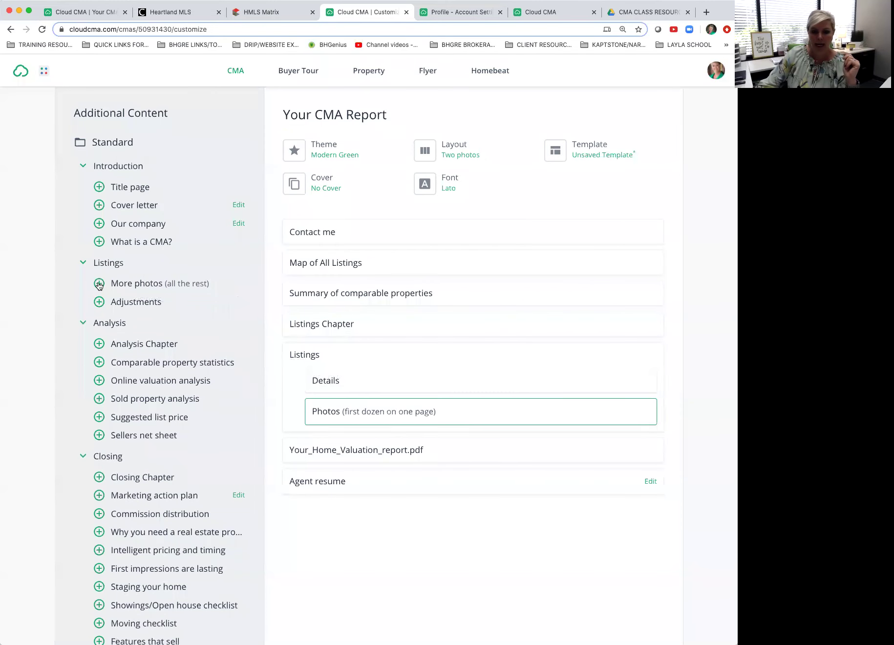
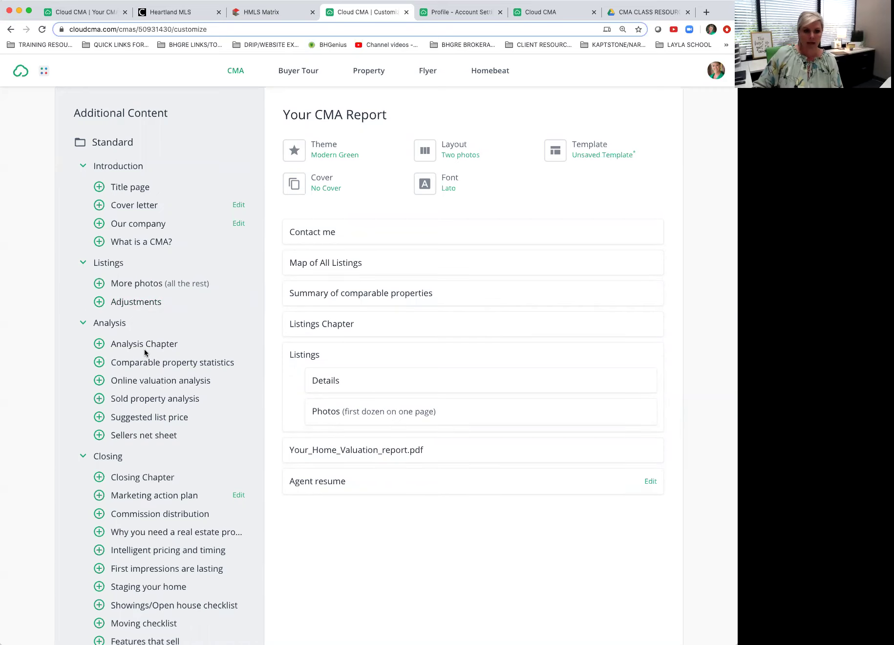
# Step: Preview the Online valuation analysis page, opening and then cancelling the Print dialog
pyautogui.scroll(-1, 144, 352)
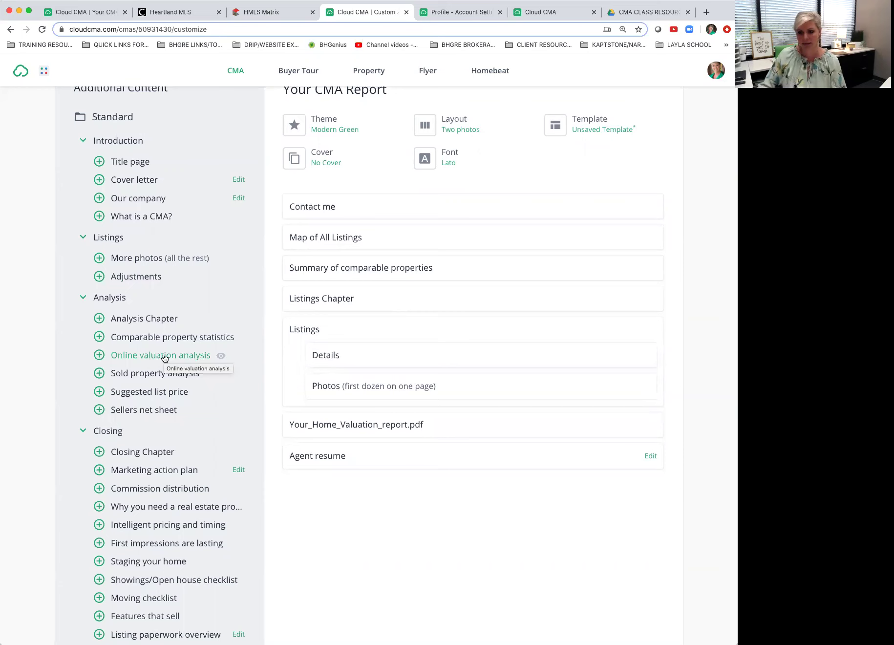
pyautogui.click(221, 357)
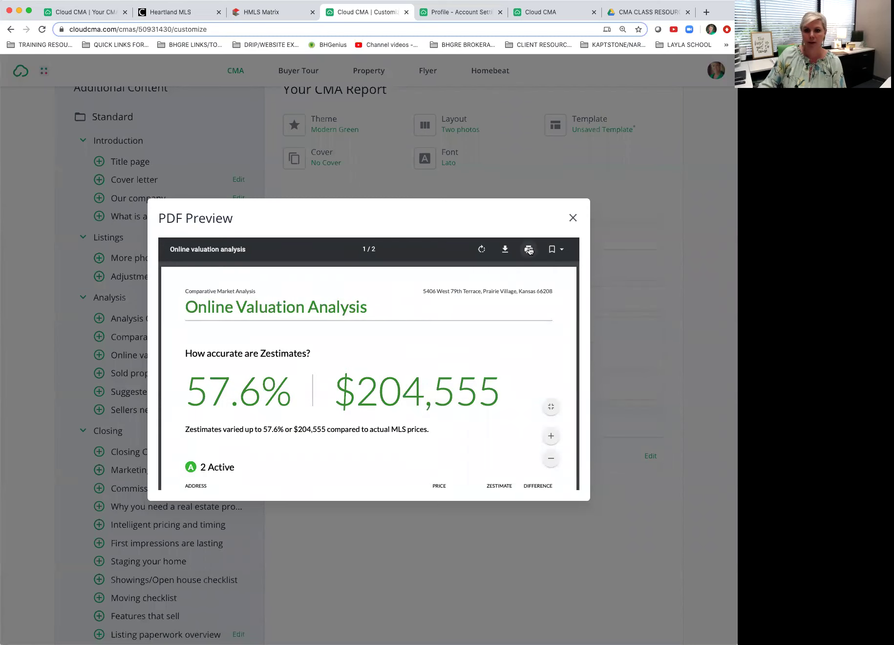
pyautogui.click(529, 249)
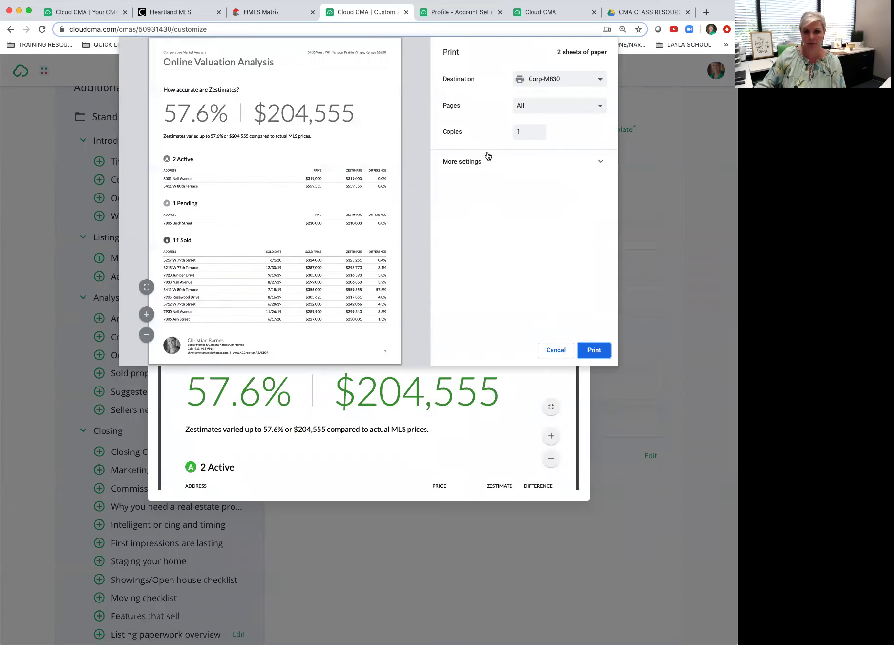
pyautogui.click(555, 350)
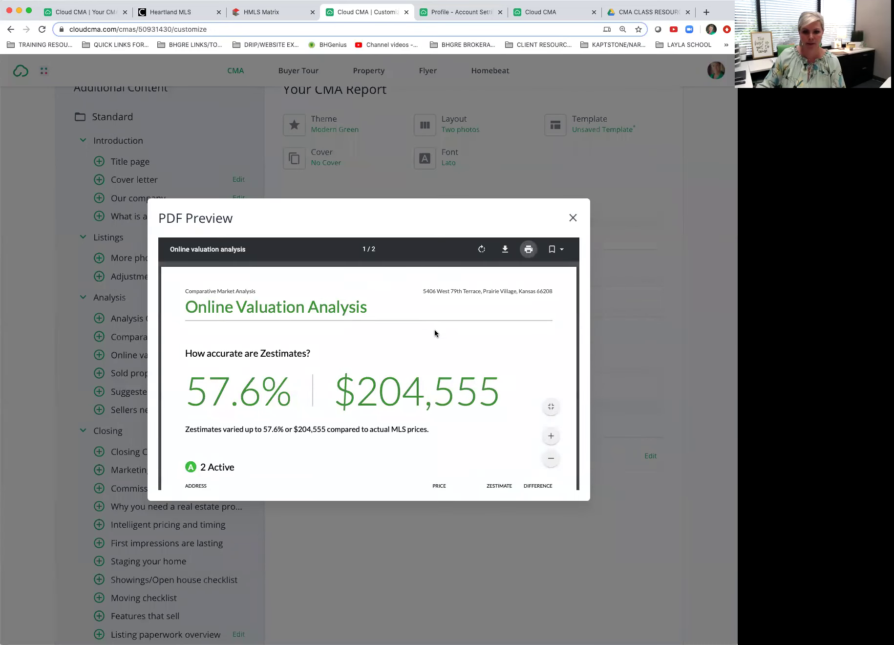
pyautogui.scroll(-1, 435, 335)
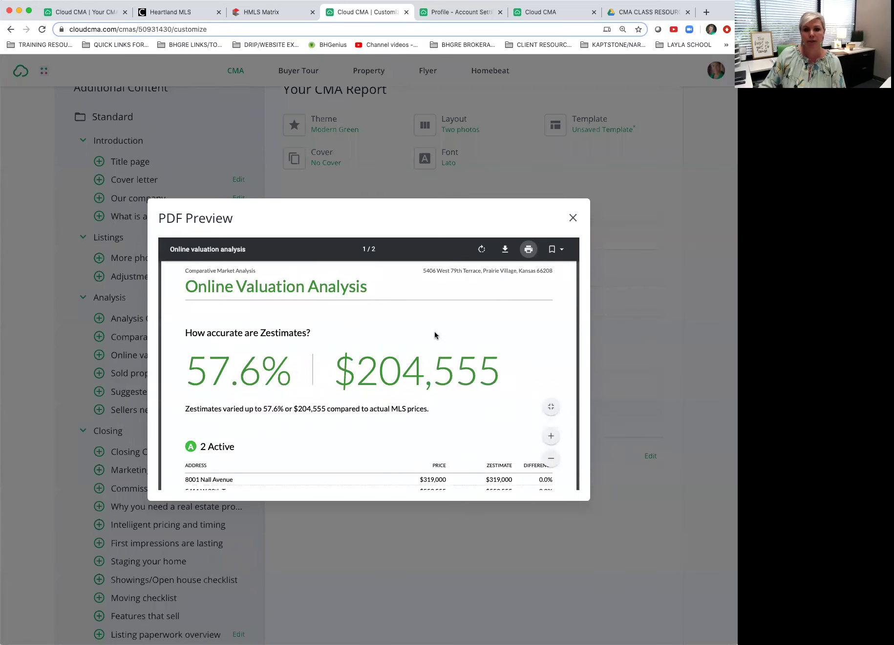
pyautogui.scroll(-1, 435, 336)
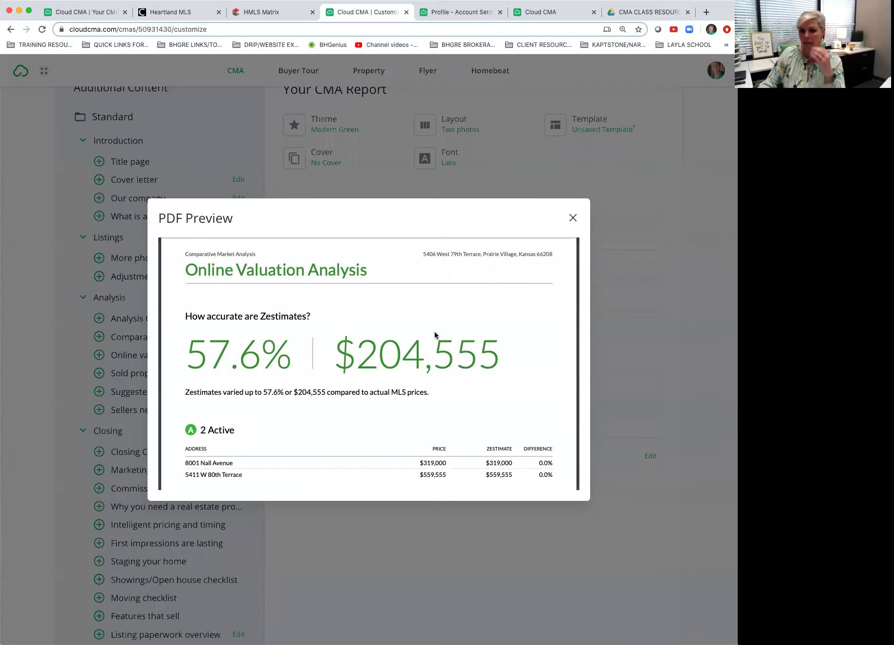
pyautogui.scroll(-3, 415, 347)
pyautogui.scroll(-8, 414, 347)
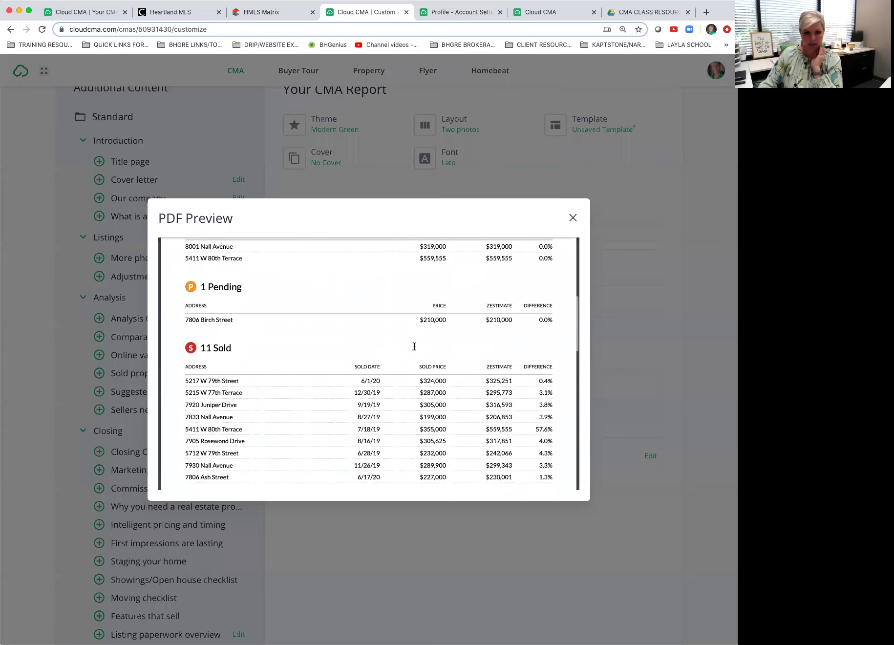
pyautogui.scroll(3, 413, 345)
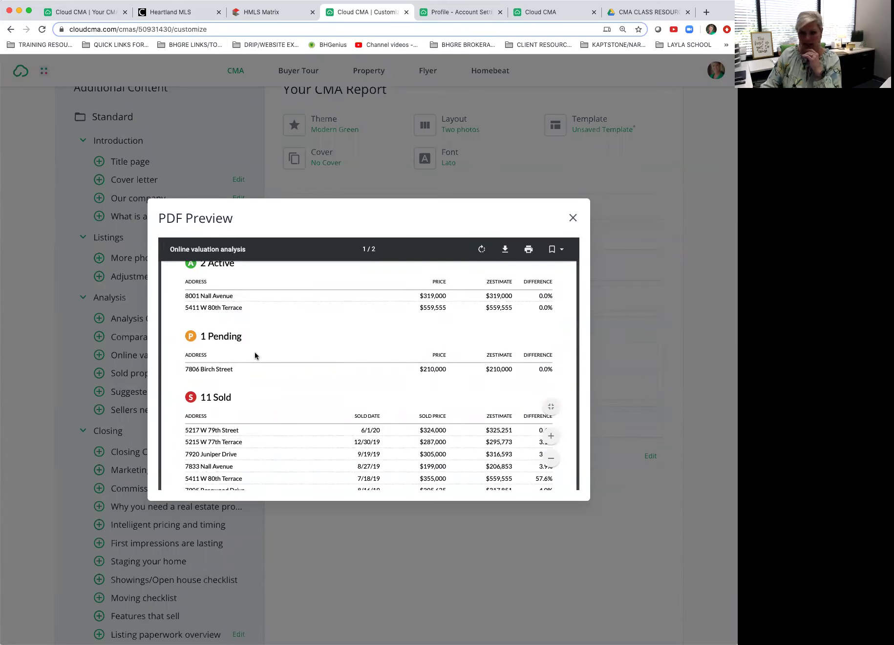
pyautogui.scroll(-1, 258, 357)
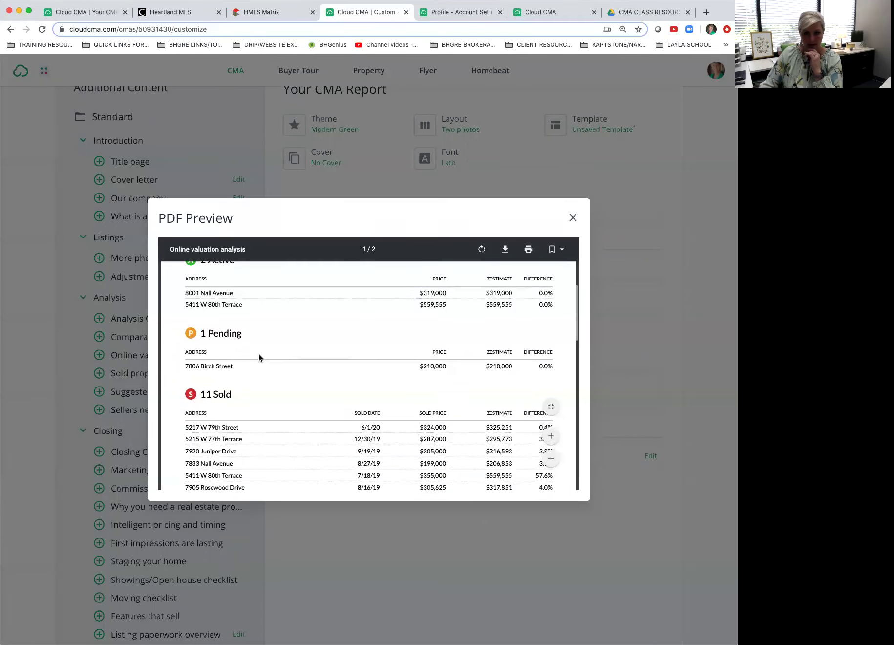
pyautogui.scroll(1, 259, 357)
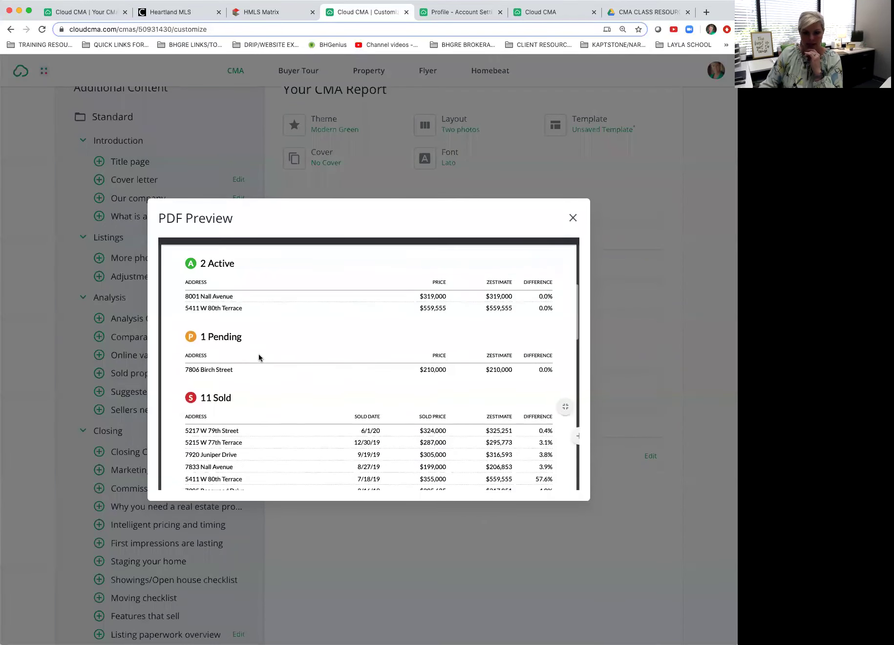
pyautogui.click(490, 298)
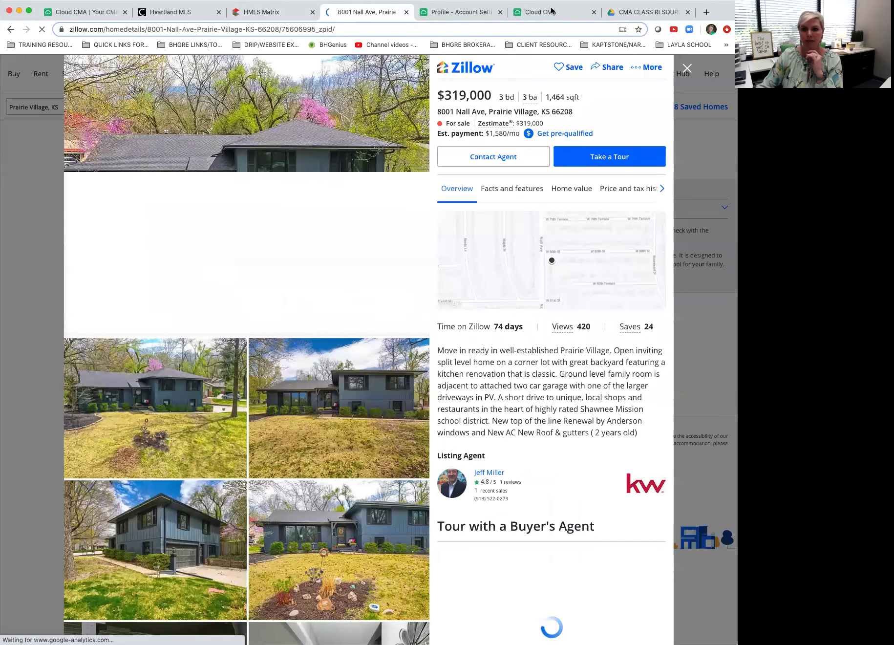
# Step: Go back from Zillow to Cloud CMA and expand the Analysis content pages
pyautogui.click(11, 29)
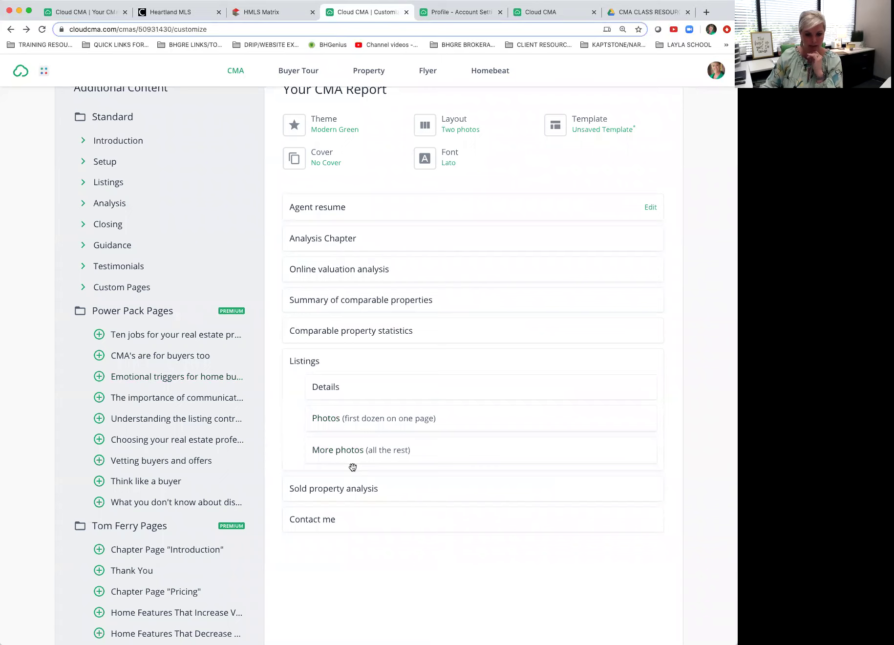
pyautogui.click(82, 202)
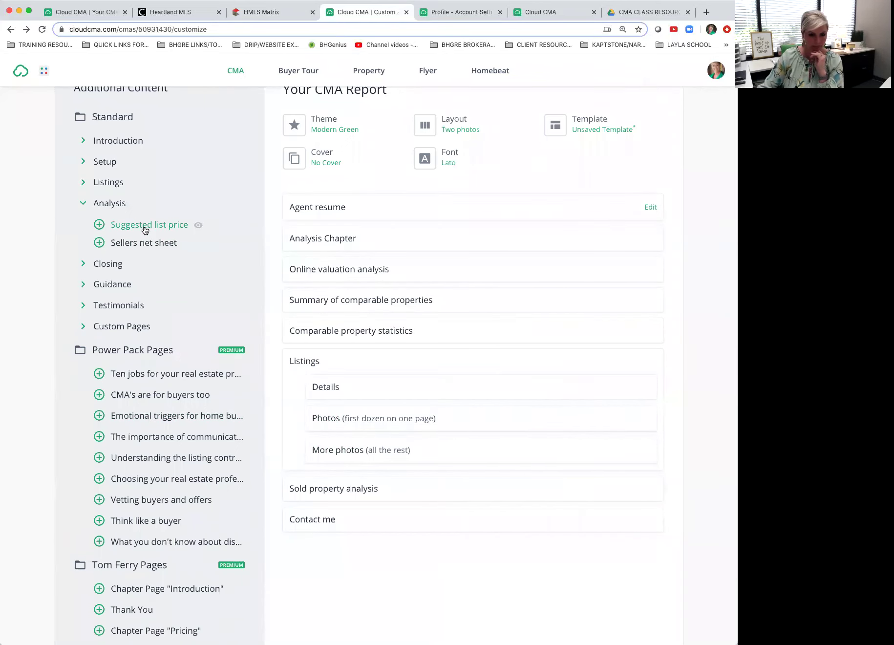
# Step: Reopen the Online valuation analysis preview and review its sold comparables' Zestimate differences (0.4%–57.6%)
pyautogui.click(397, 272)
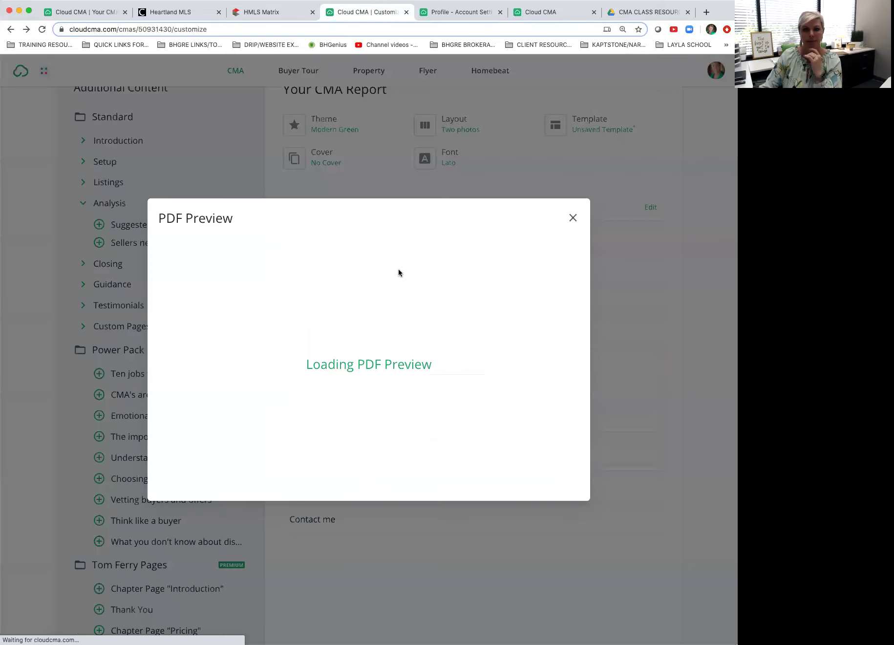
pyautogui.scroll(-3, 446, 372)
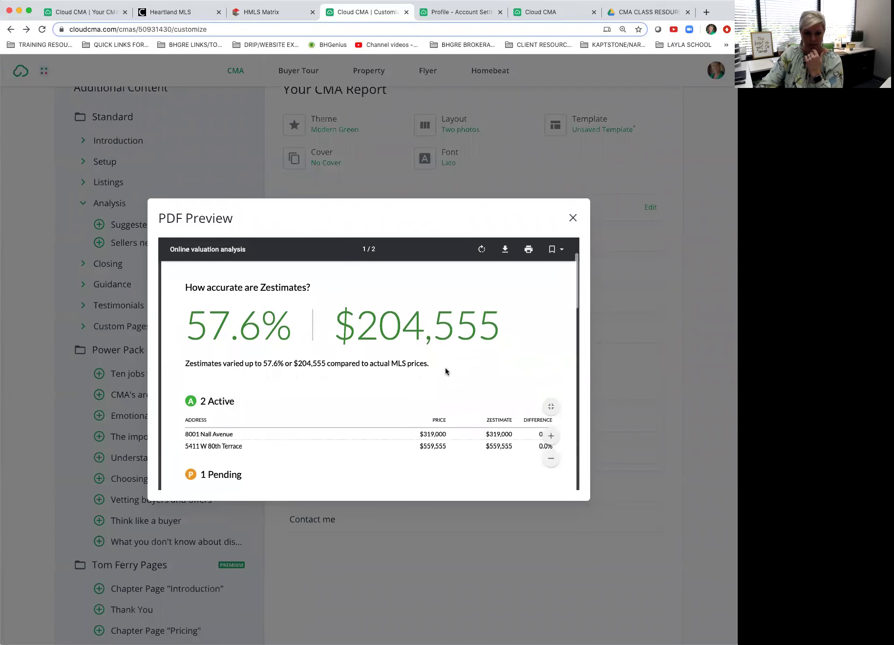
pyautogui.scroll(-1, 445, 368)
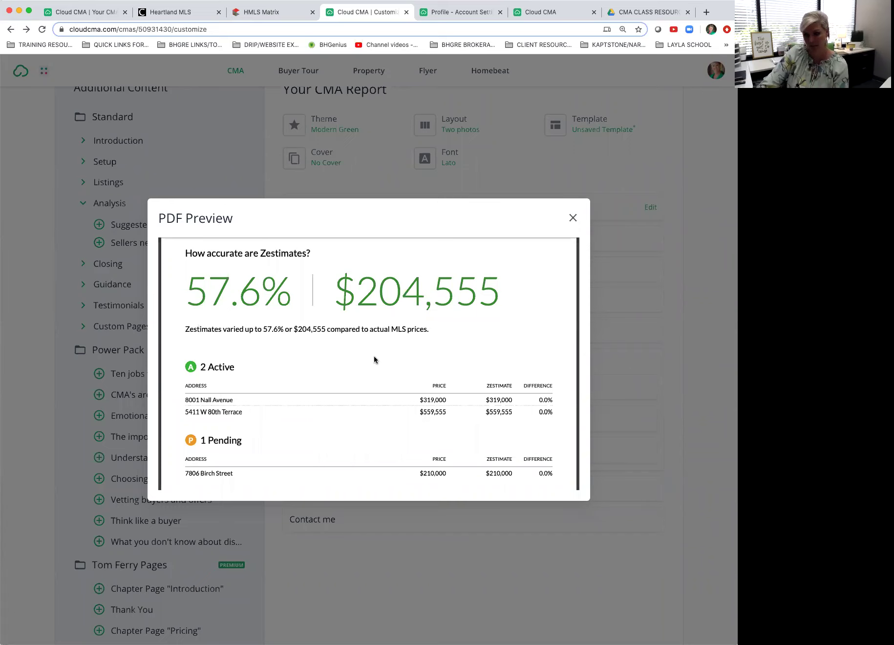
pyautogui.scroll(-1, 391, 354)
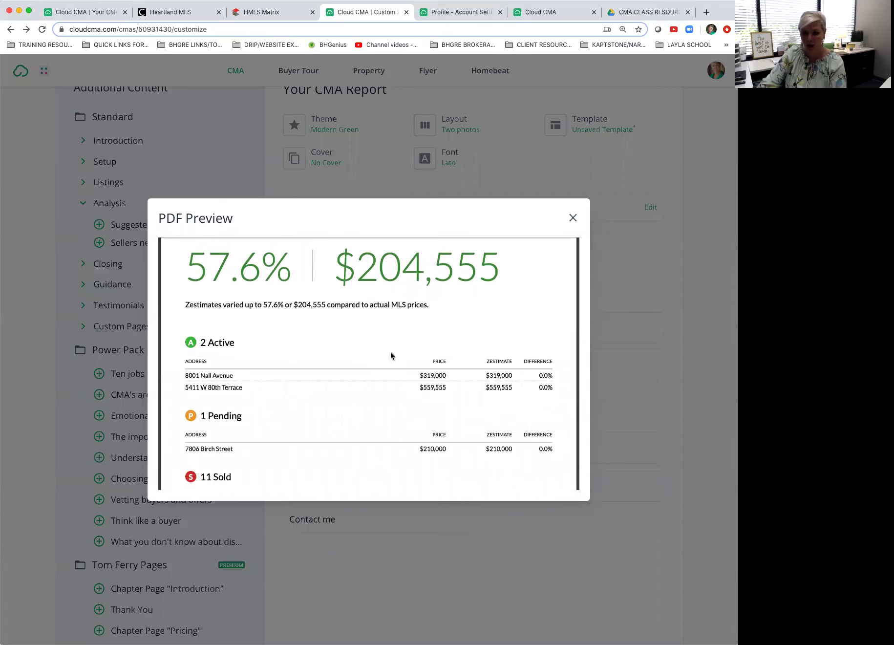
pyautogui.scroll(-5, 391, 354)
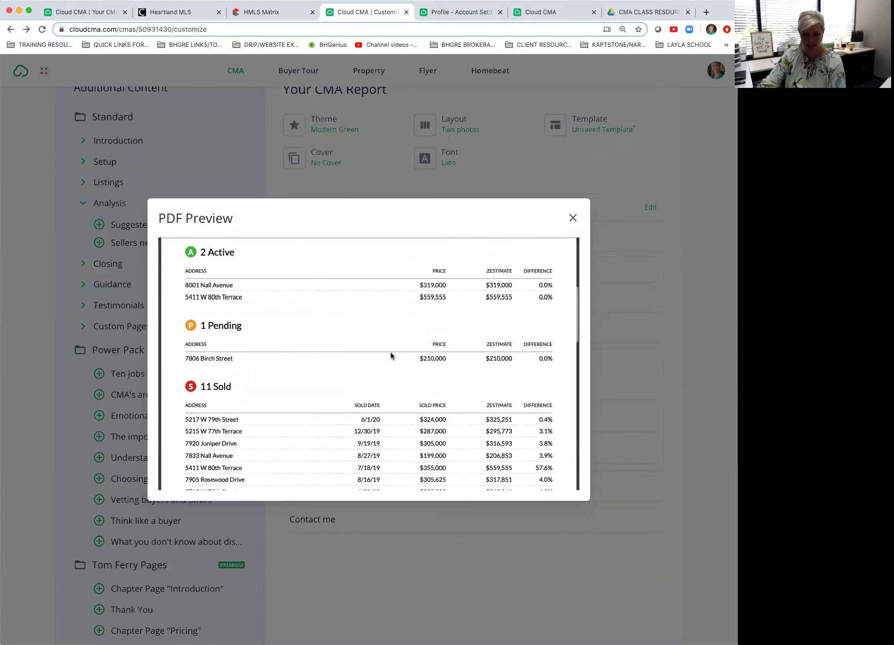
pyautogui.scroll(-3, 390, 352)
pyautogui.scroll(1, 390, 355)
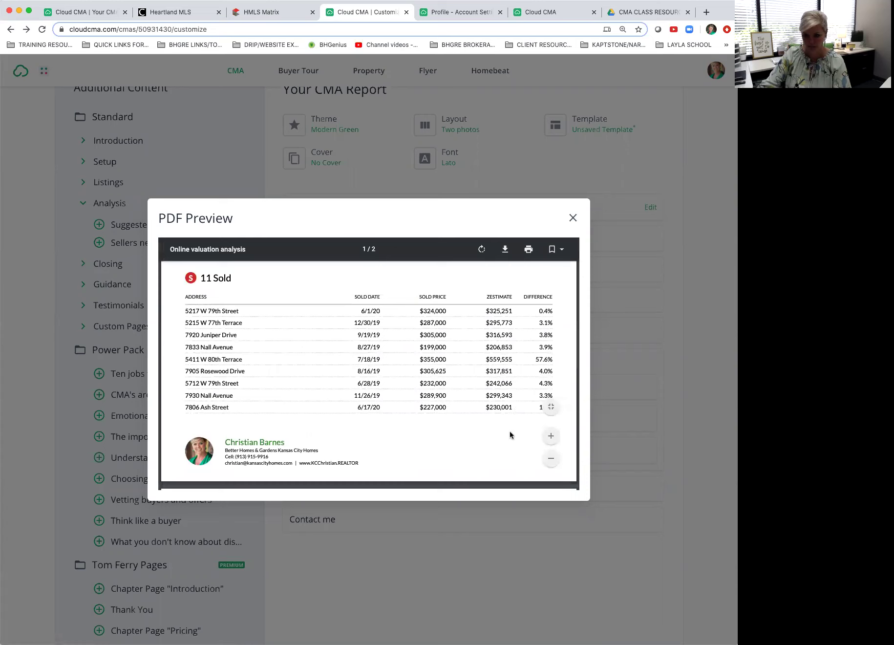
pyautogui.scroll(3, 510, 434)
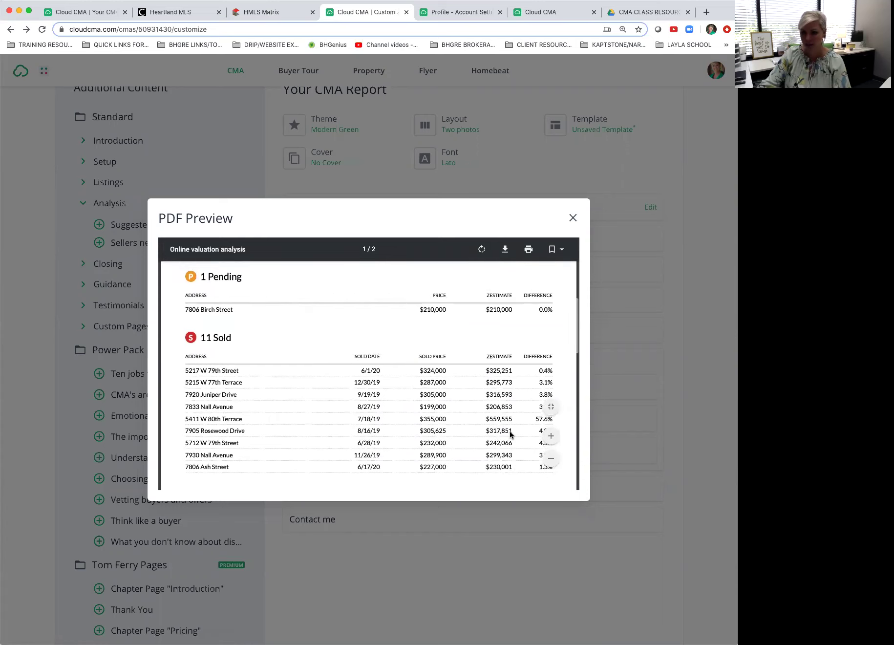
pyautogui.scroll(3, 510, 435)
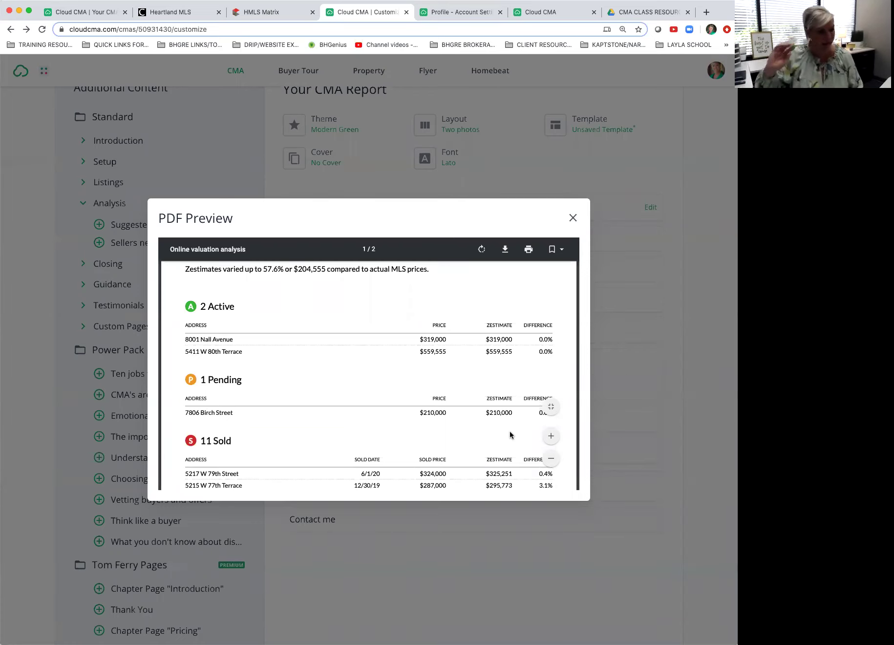
# Step: Close the valuation preview and expand Closing pages, briefly expanding and collapsing Introduction
pyautogui.click(573, 218)
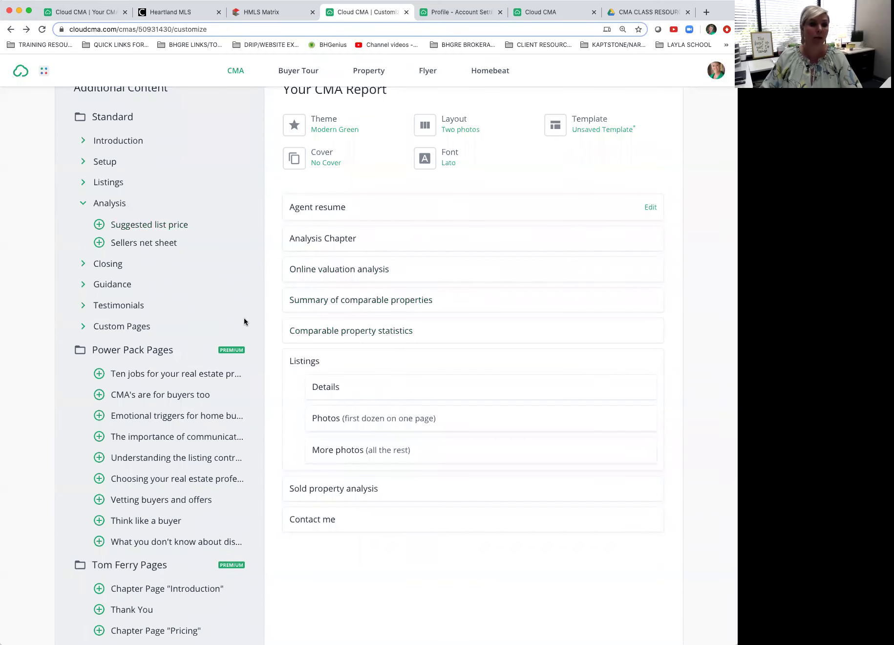
pyautogui.click(82, 265)
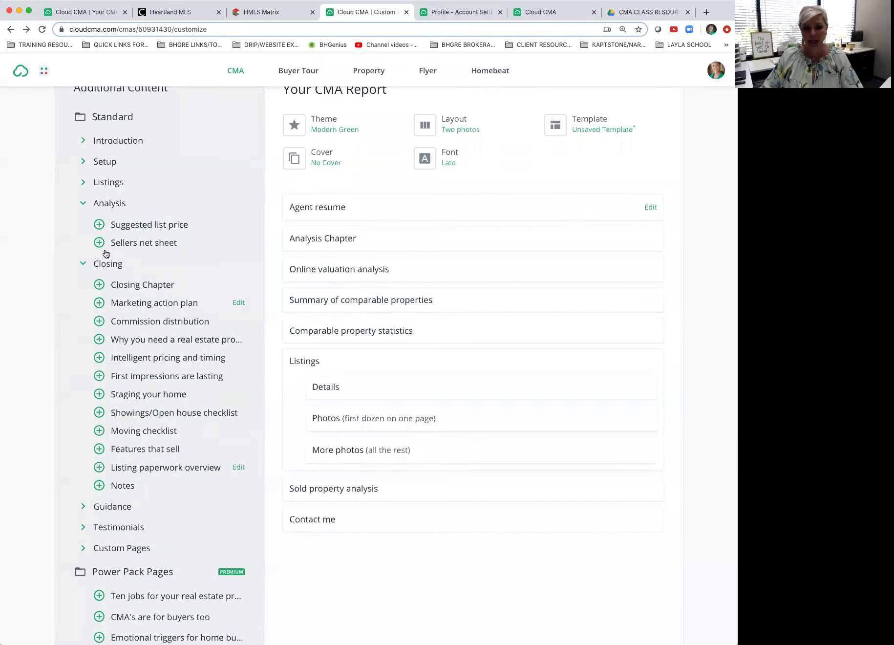
pyautogui.click(83, 143)
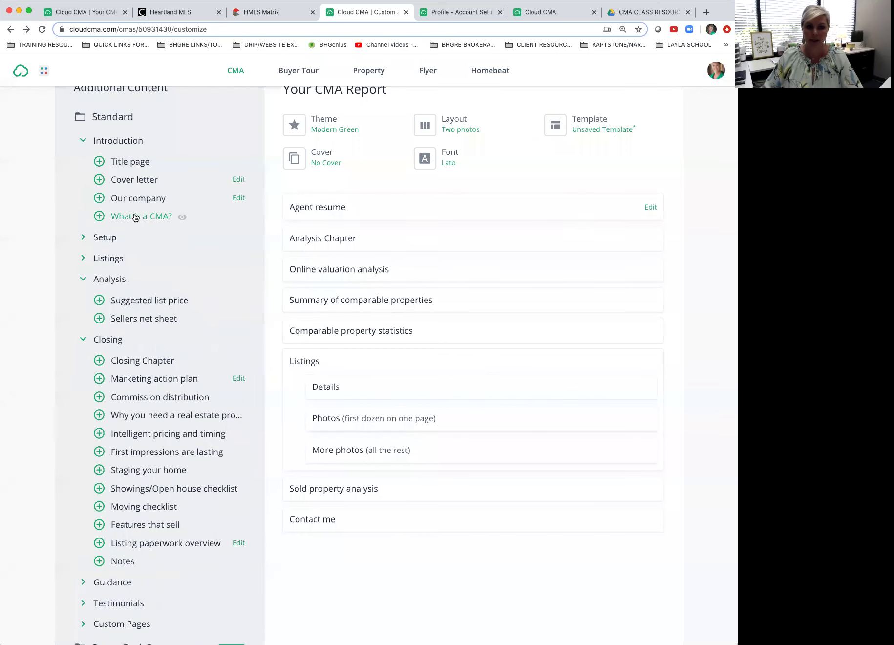
pyautogui.click(83, 145)
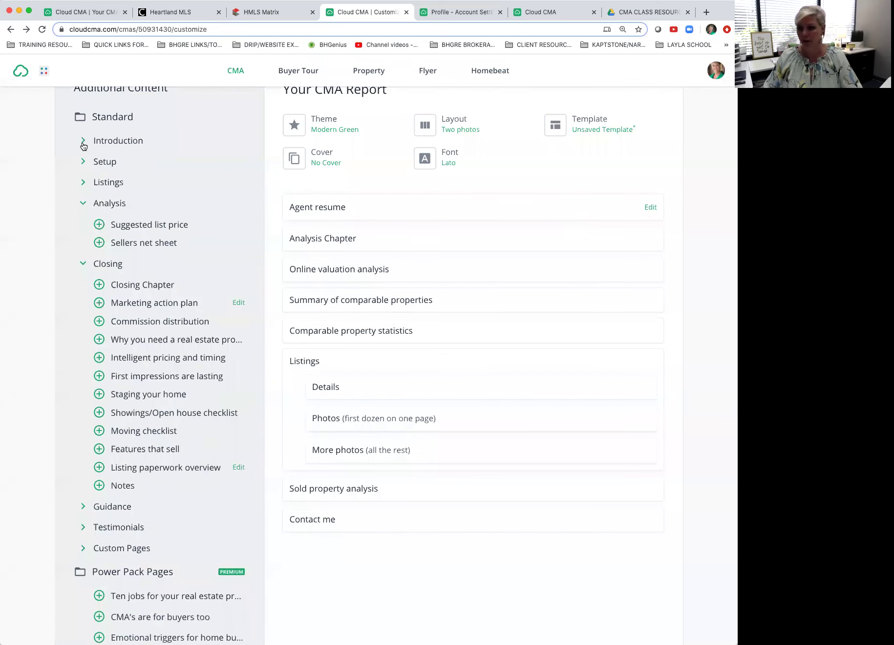
pyautogui.scroll(-1, 93, 151)
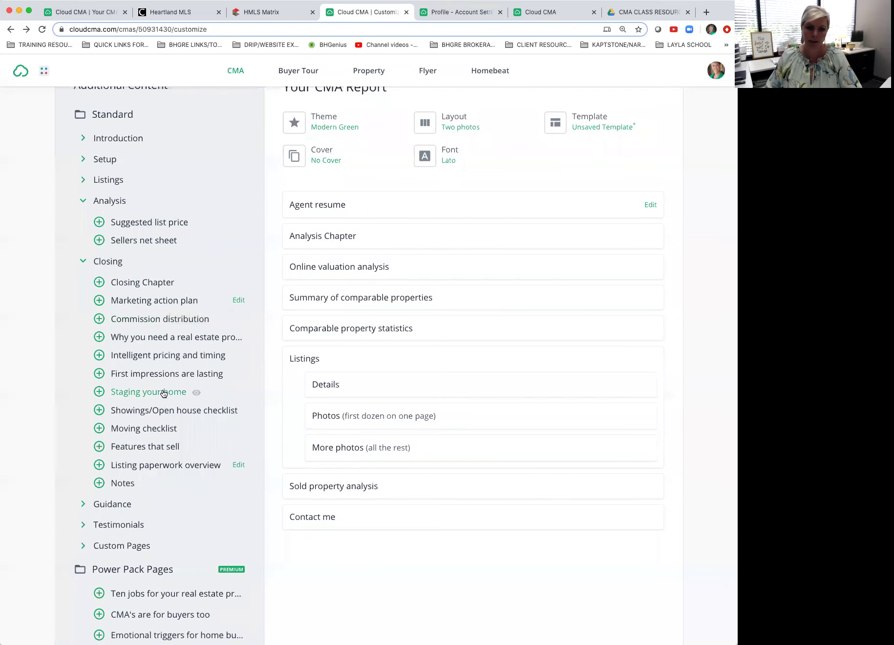
pyautogui.click(195, 393)
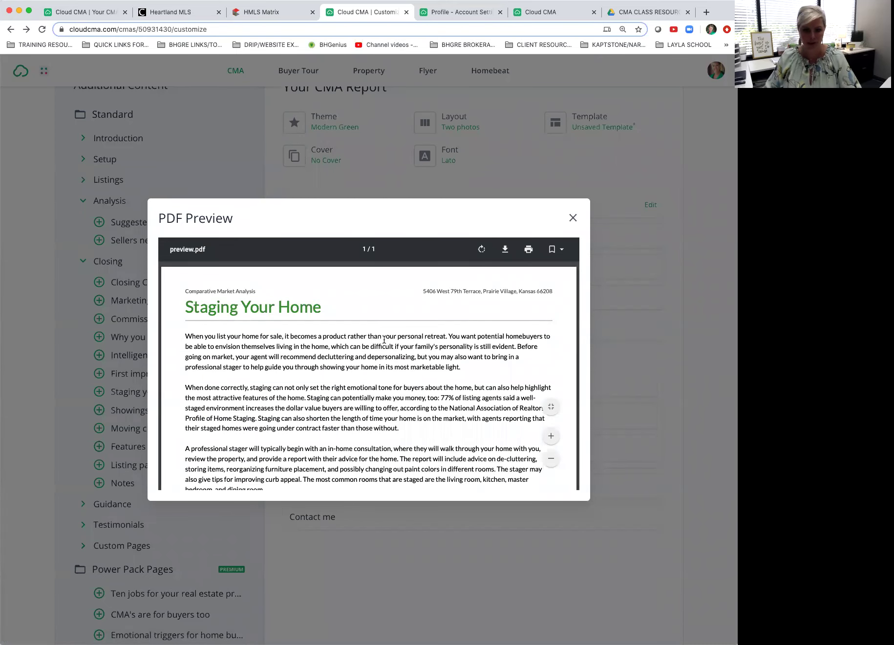
pyautogui.scroll(-3, 361, 397)
pyautogui.scroll(-3, 360, 397)
pyautogui.scroll(5, 360, 396)
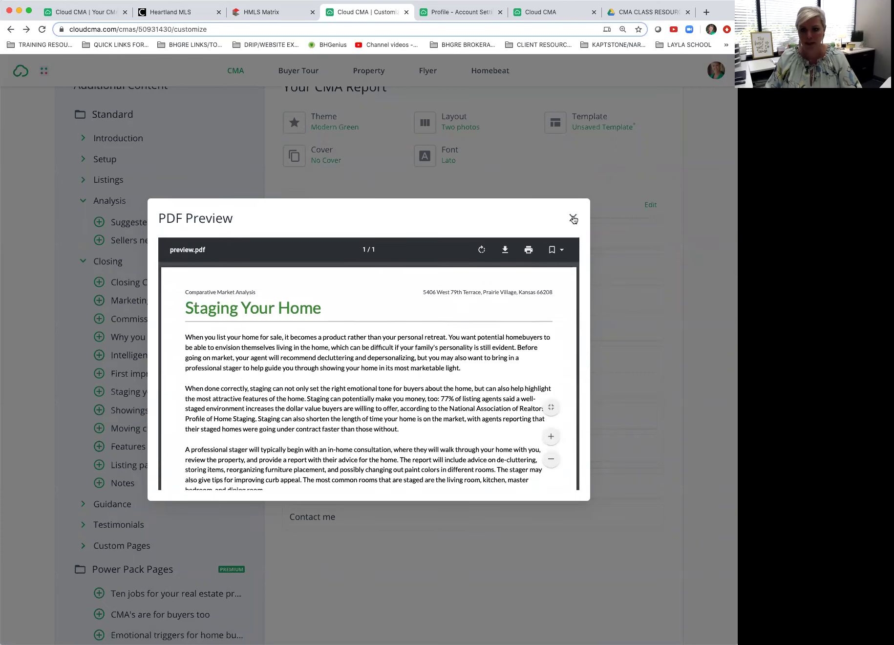
pyautogui.click(574, 218)
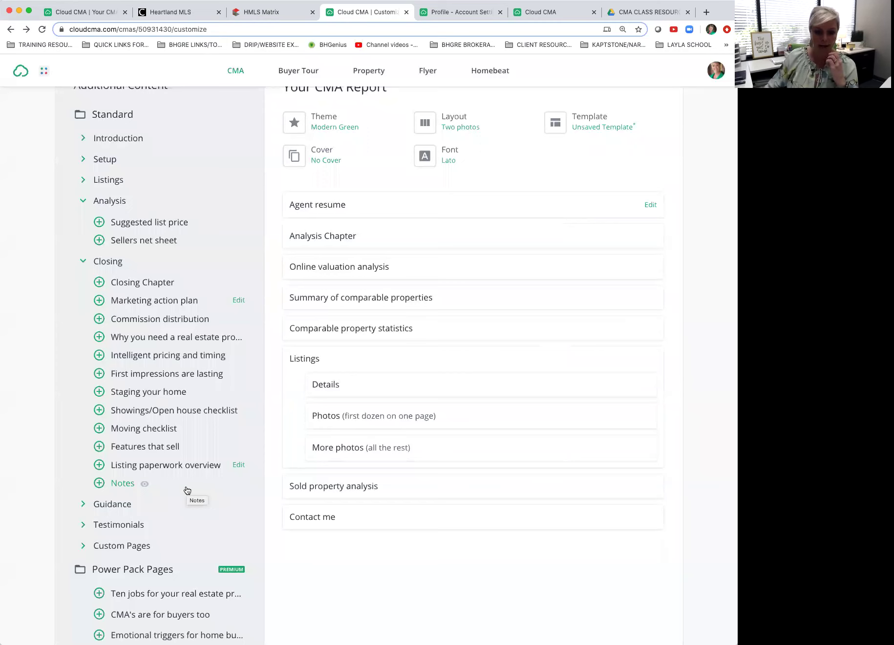
# Step: Collapse the Closing and Analysis content groups
pyautogui.click(83, 260)
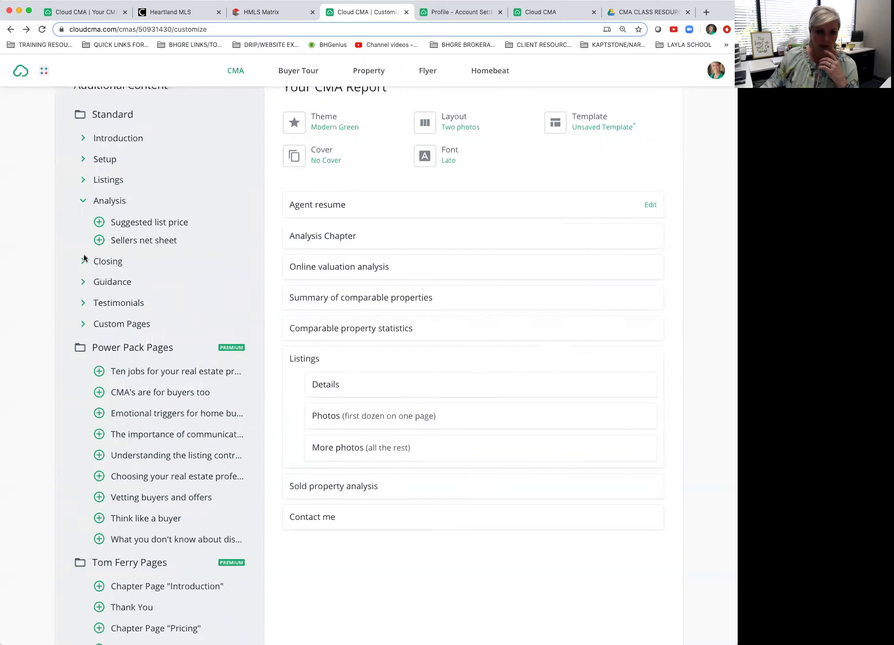
pyautogui.click(84, 202)
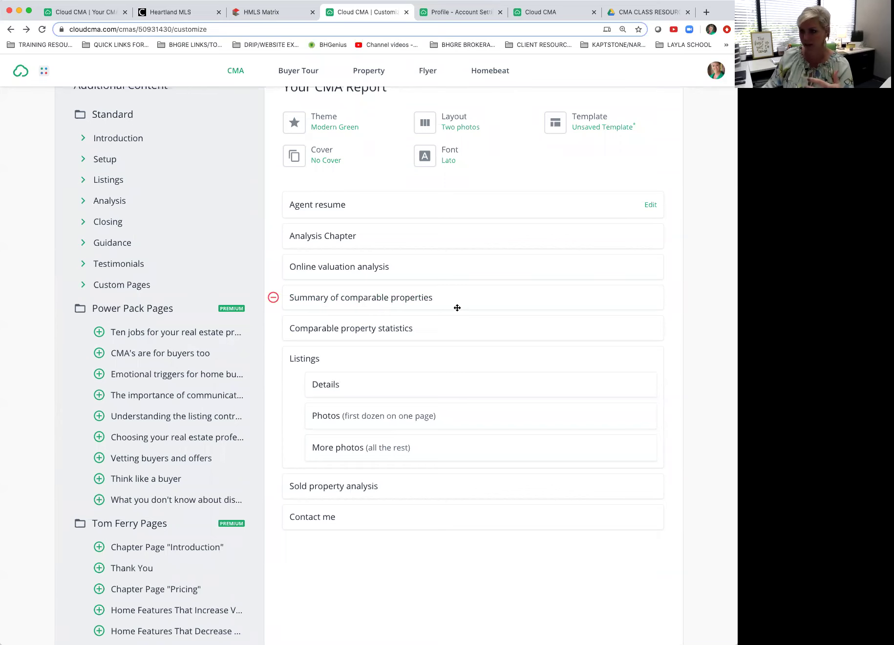
pyautogui.scroll(3, 458, 309)
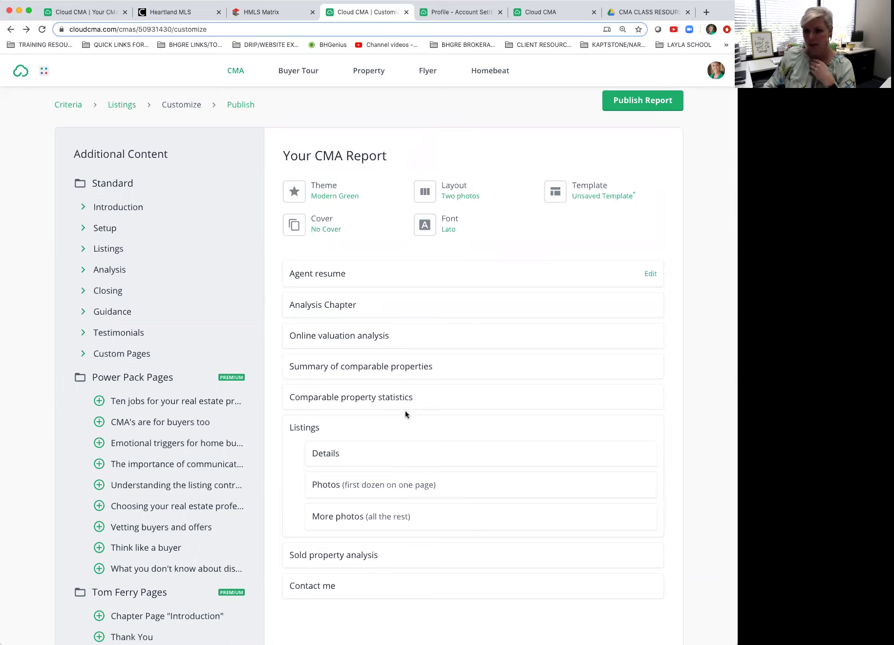
# Step: Drag Online valuation analysis, then the Analysis Chapter, below the Listings group
pyautogui.moveTo(406, 359)
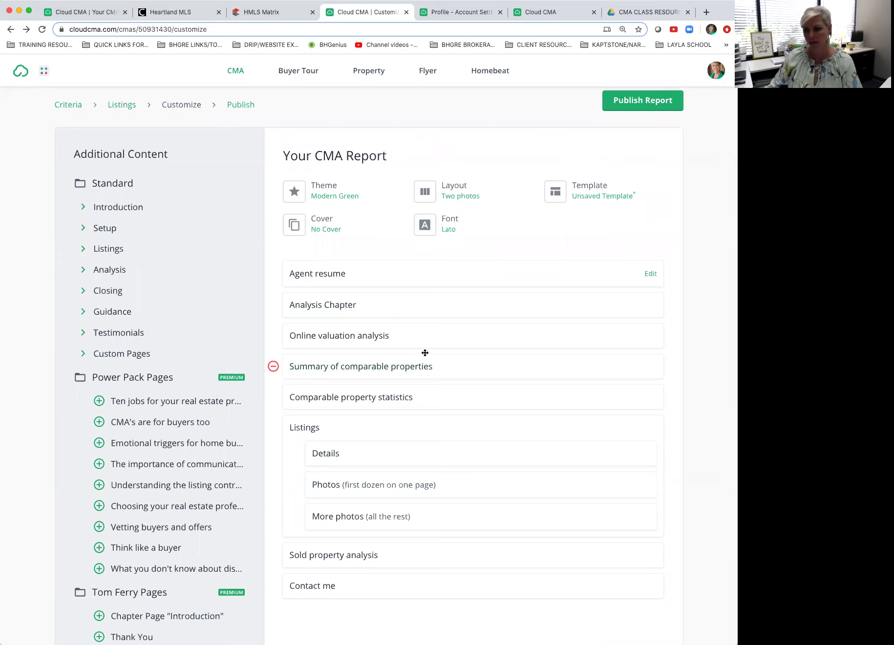
pyautogui.moveTo(429, 307)
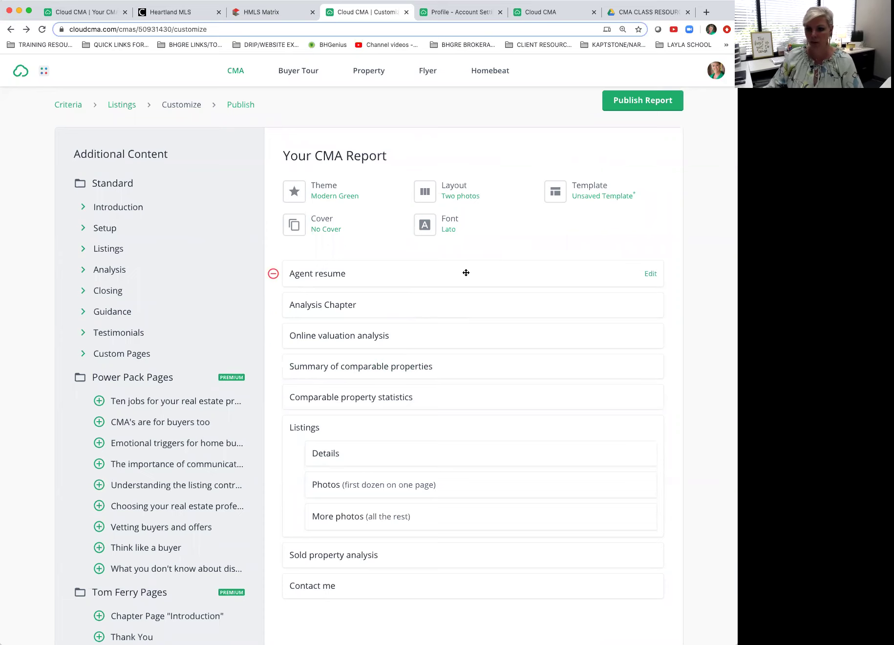
pyautogui.moveTo(489, 397)
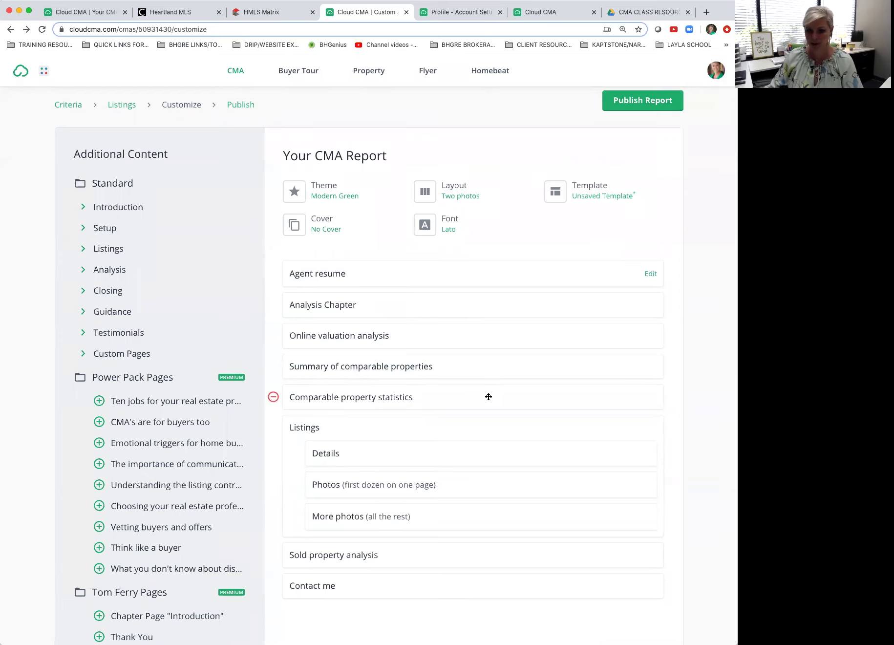
pyautogui.moveTo(481, 367)
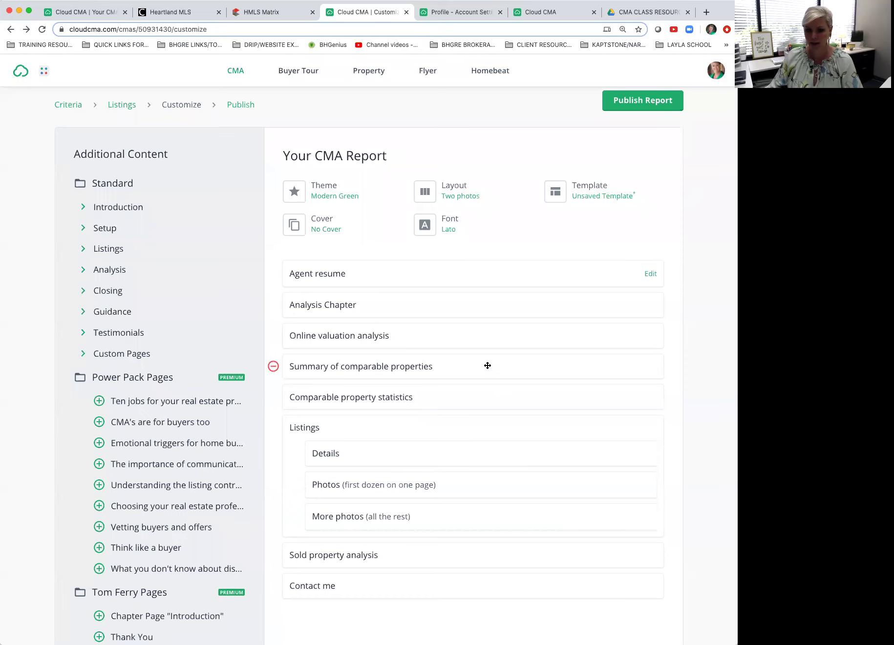
pyautogui.moveTo(486, 337)
pyautogui.moveTo(485, 338); pyautogui.dragTo(486, 499)
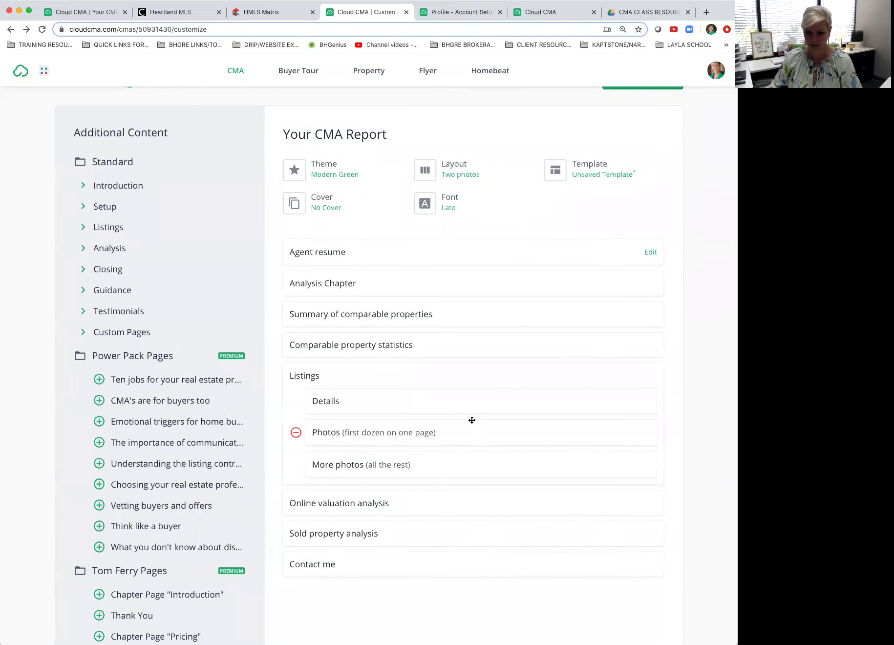
pyautogui.moveTo(453, 283); pyautogui.dragTo(452, 473)
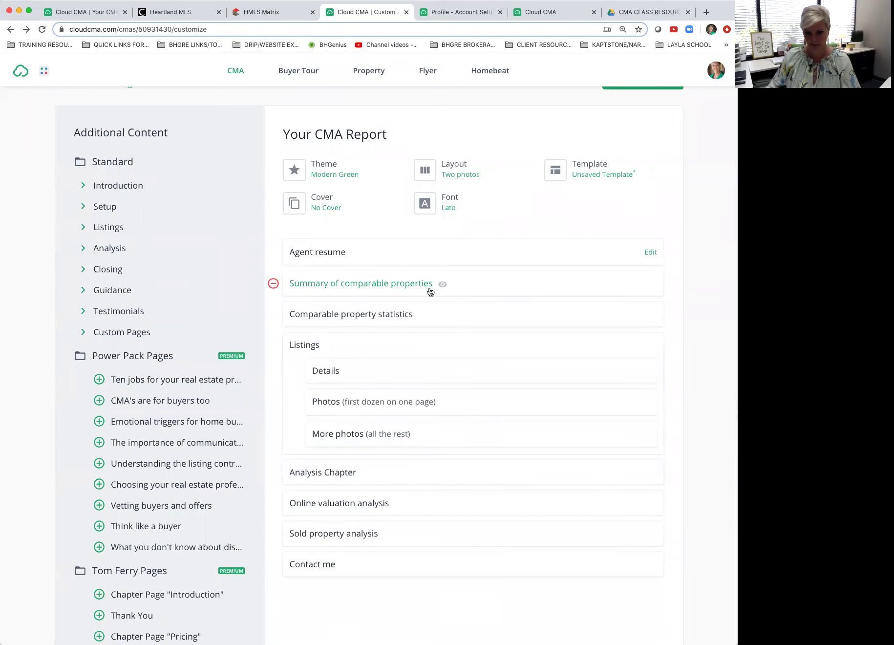
# Step: Preview the Your_Home_Valuation_report.pdf custom page and drag it to the top of the report
pyautogui.scroll(2, 451, 296)
pyautogui.scroll(-3, 451, 295)
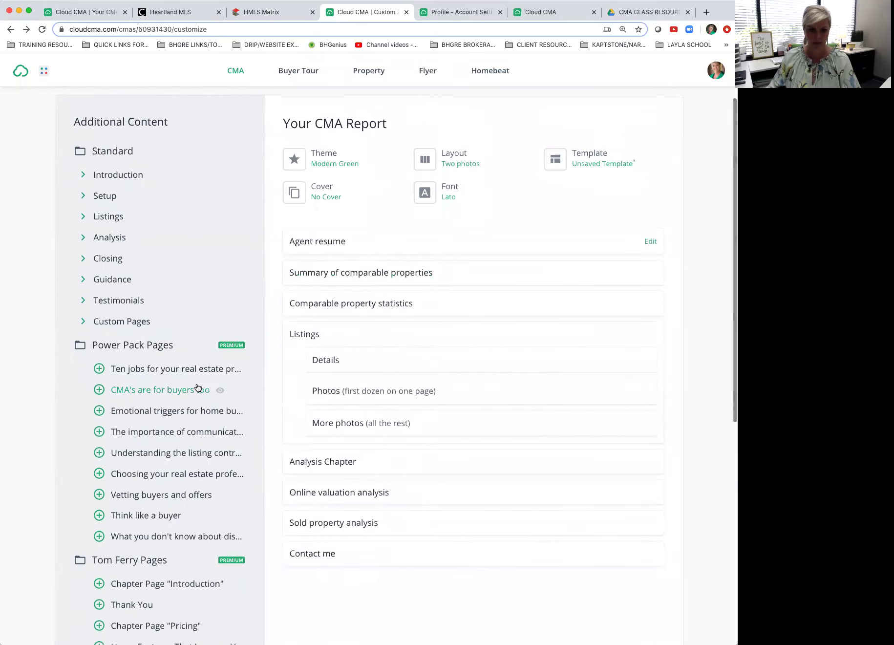
pyautogui.click(84, 322)
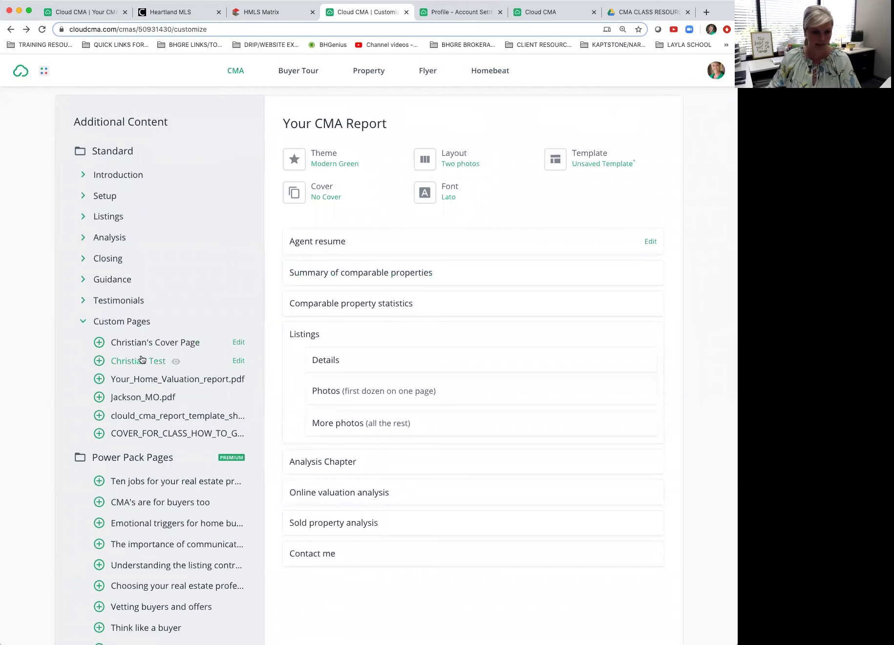
pyautogui.click(141, 380)
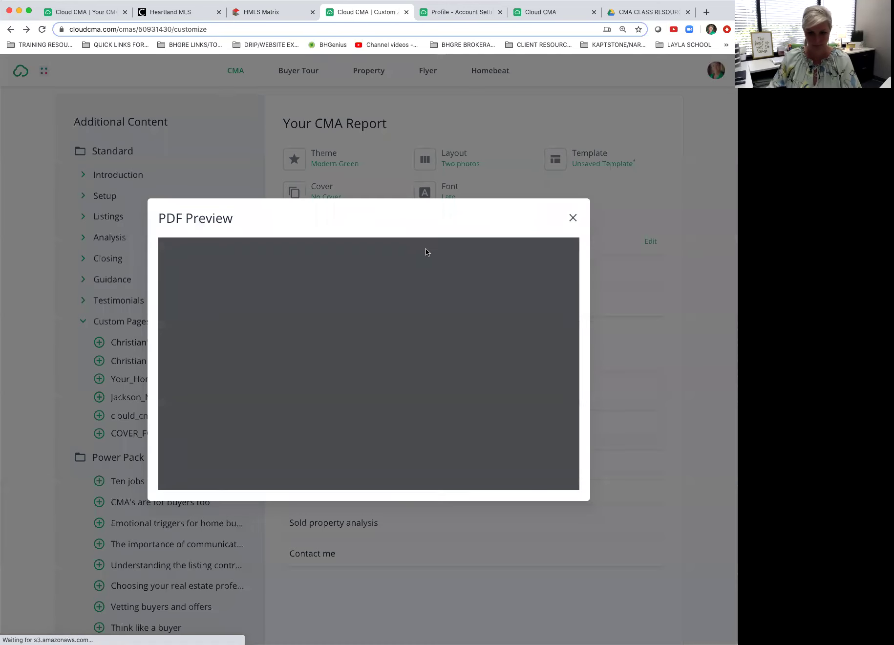
pyautogui.click(573, 218)
pyautogui.moveTo(103, 380); pyautogui.dragTo(447, 243)
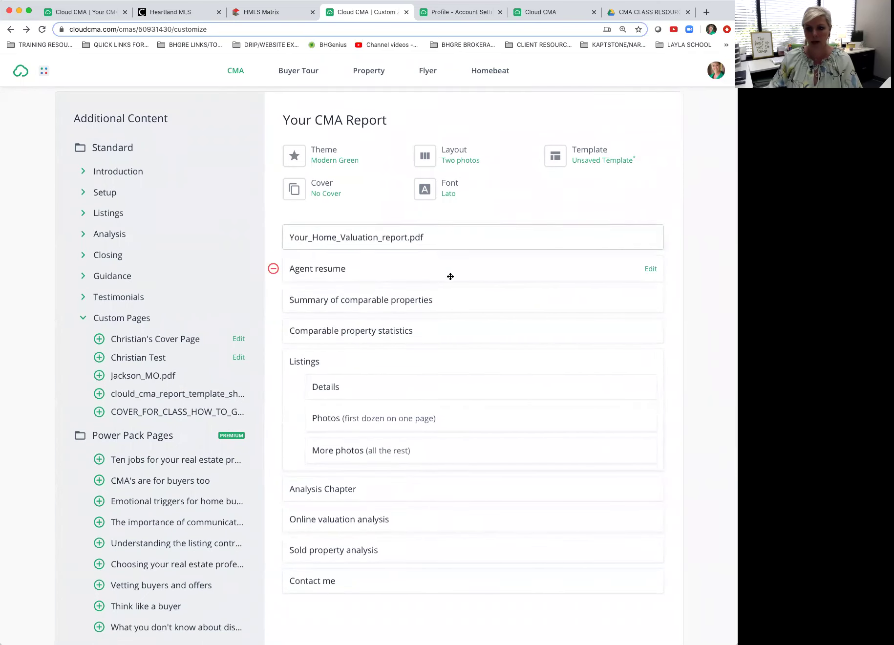
# Step: Preview the Comparable property statistics page, highlighting its heading, then close it
pyautogui.scroll(2, 450, 277)
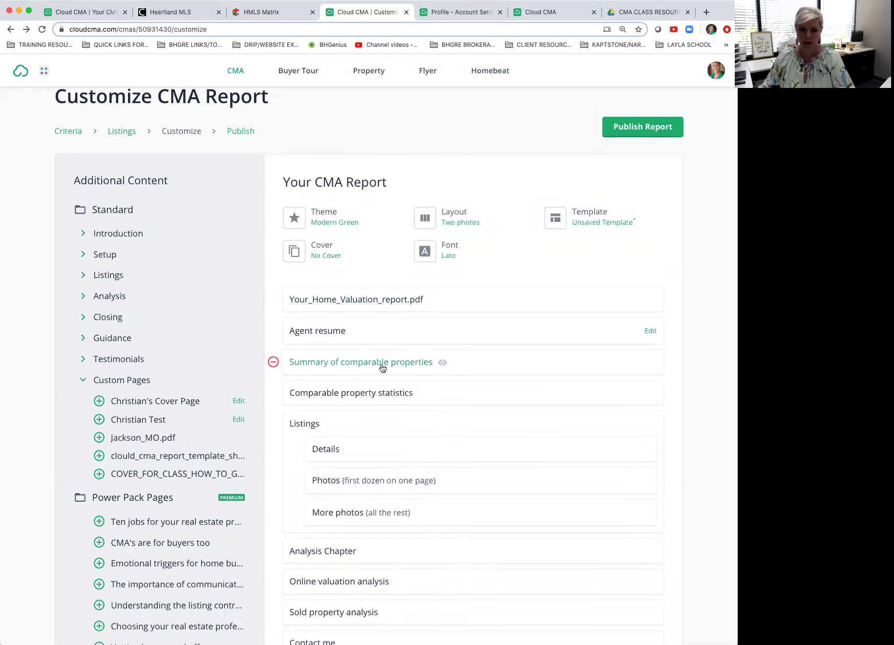
pyautogui.click(425, 394)
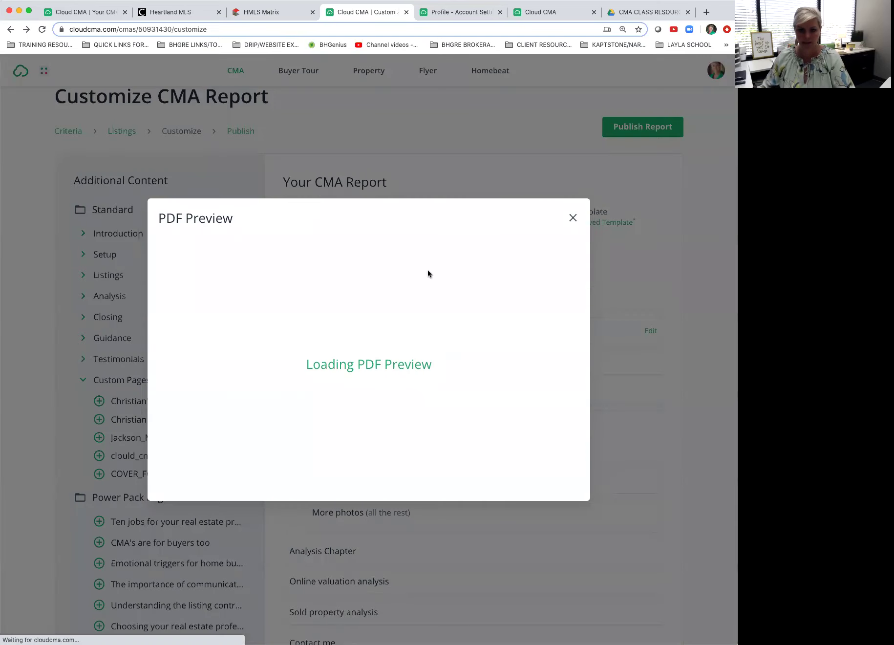
pyautogui.moveTo(221, 307); pyautogui.dragTo(422, 309)
pyautogui.click(423, 310)
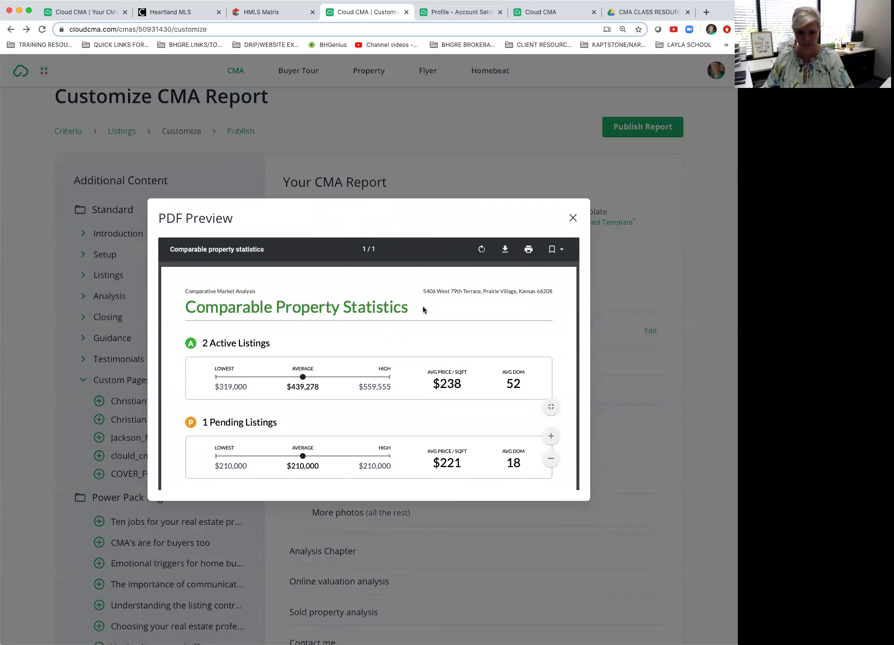
pyautogui.click(574, 217)
# Step: Apply the Modern Lime & Gray theme to the report
pyautogui.click(323, 223)
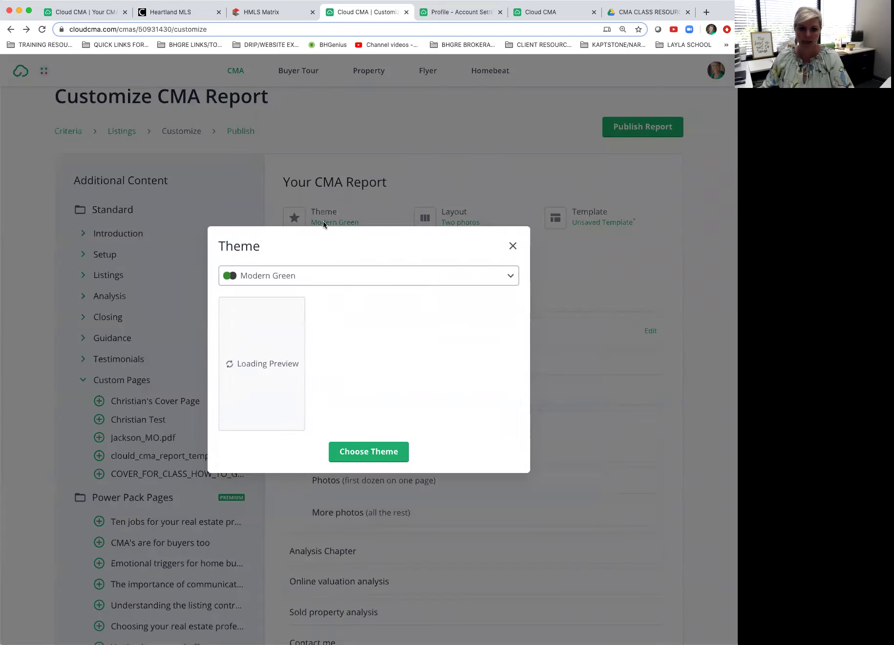
pyautogui.click(314, 277)
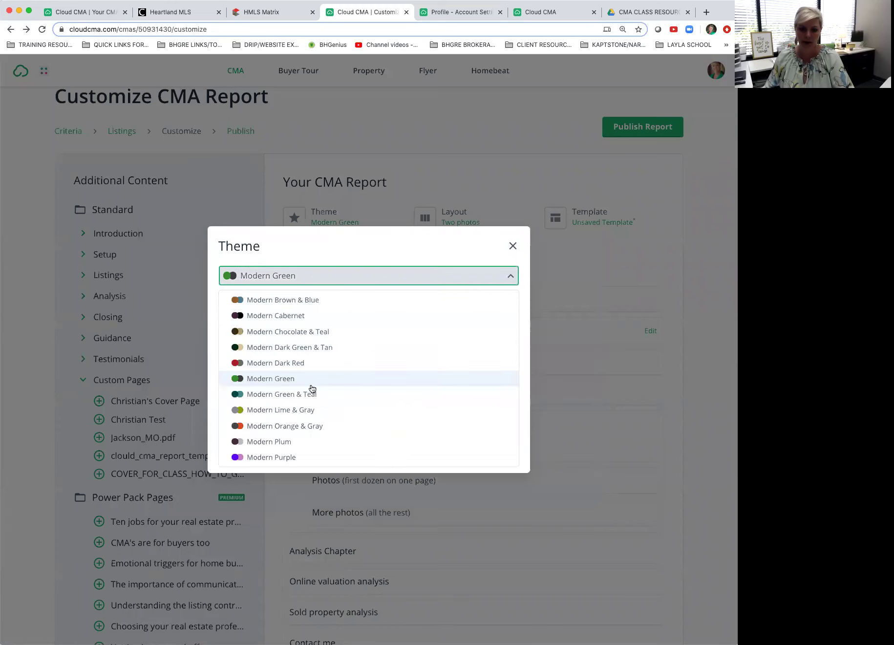
pyautogui.click(273, 414)
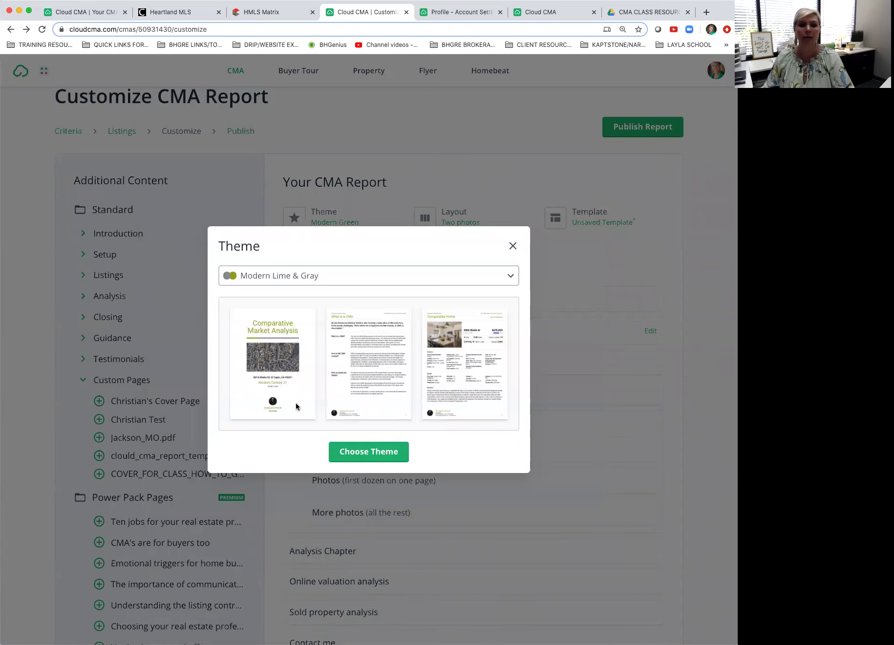
pyautogui.click(369, 452)
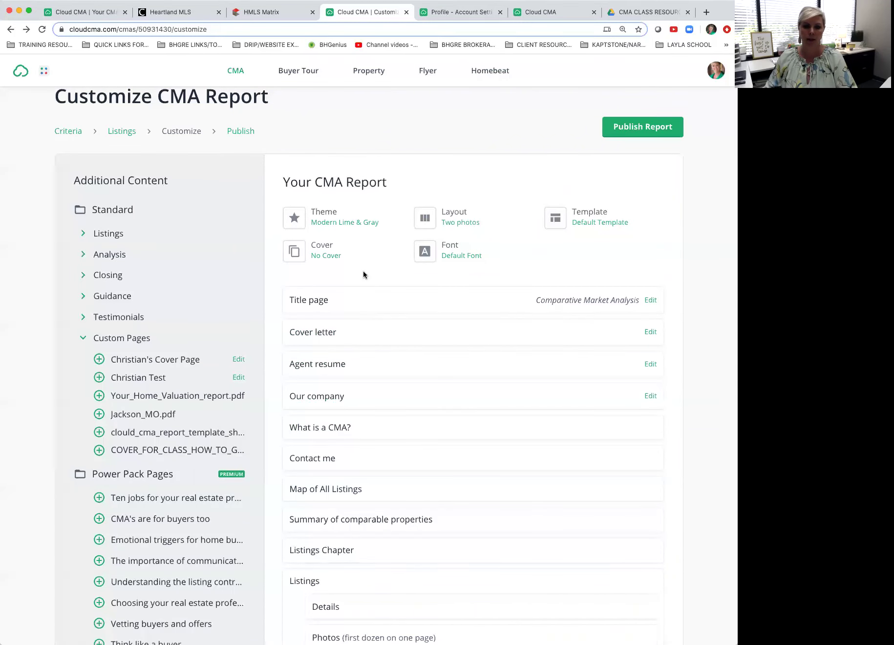
# Step: Preview the Agent resume page in the new theme, then close it
pyautogui.scroll(-5, 397, 376)
pyautogui.scroll(-10, 397, 376)
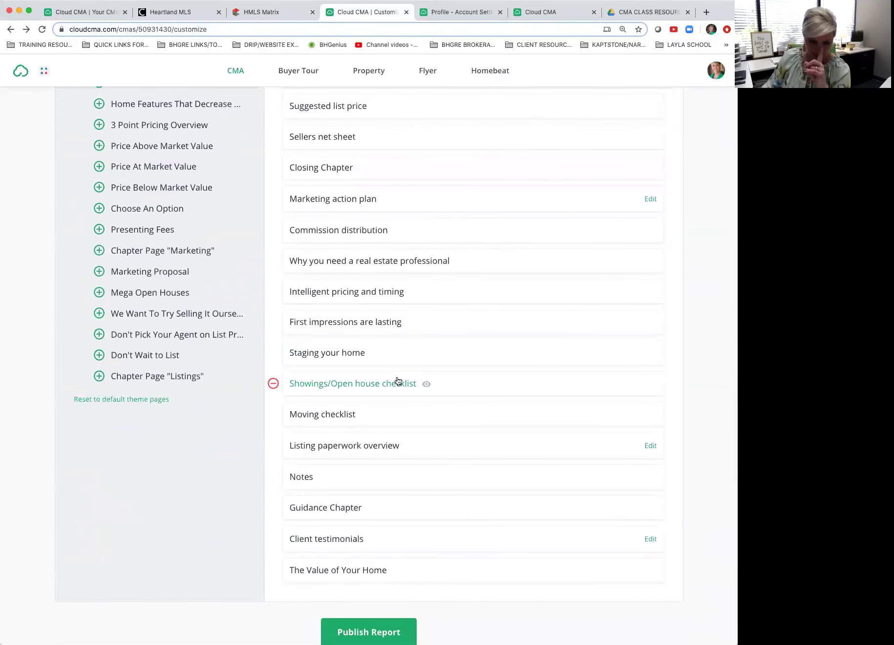
pyautogui.scroll(3, 374, 386)
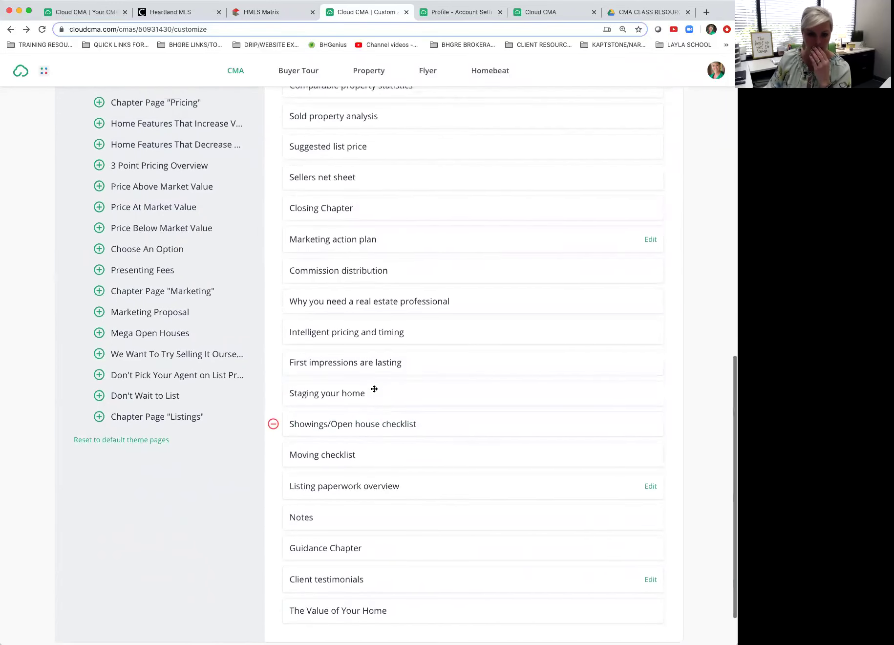
pyautogui.scroll(10, 374, 389)
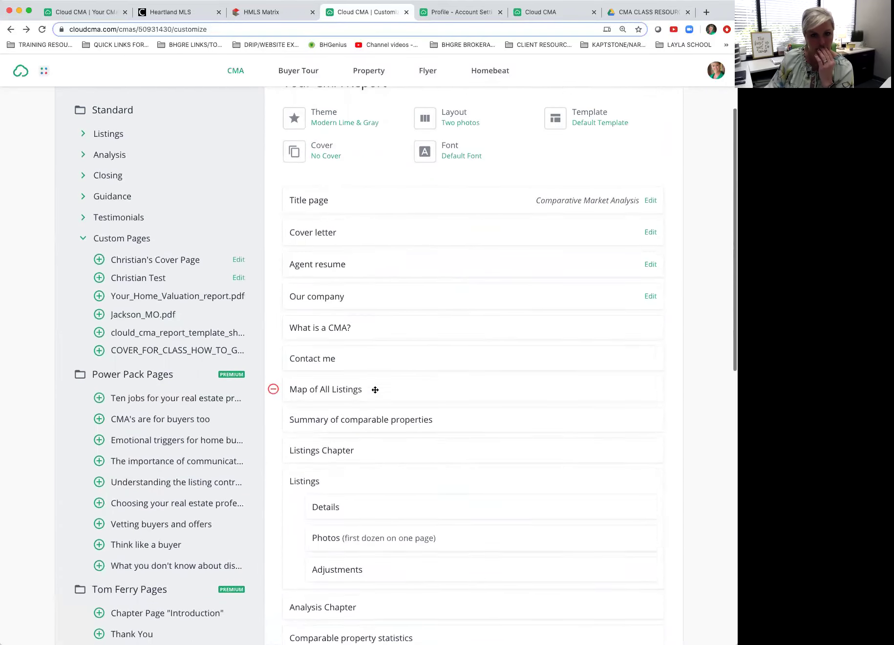
pyautogui.click(354, 291)
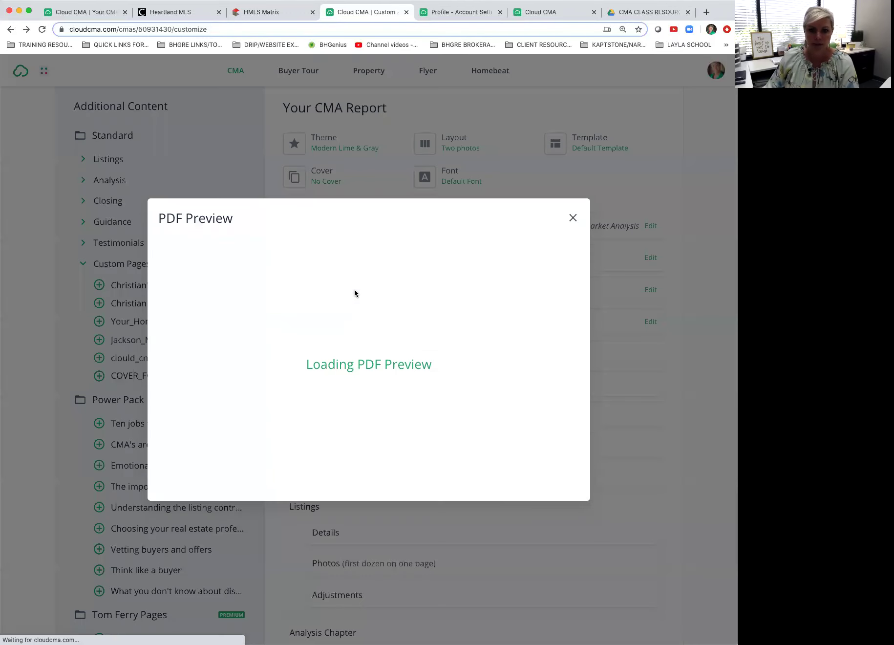
pyautogui.moveTo(218, 302); pyautogui.dragTo(313, 300)
pyautogui.click(317, 305)
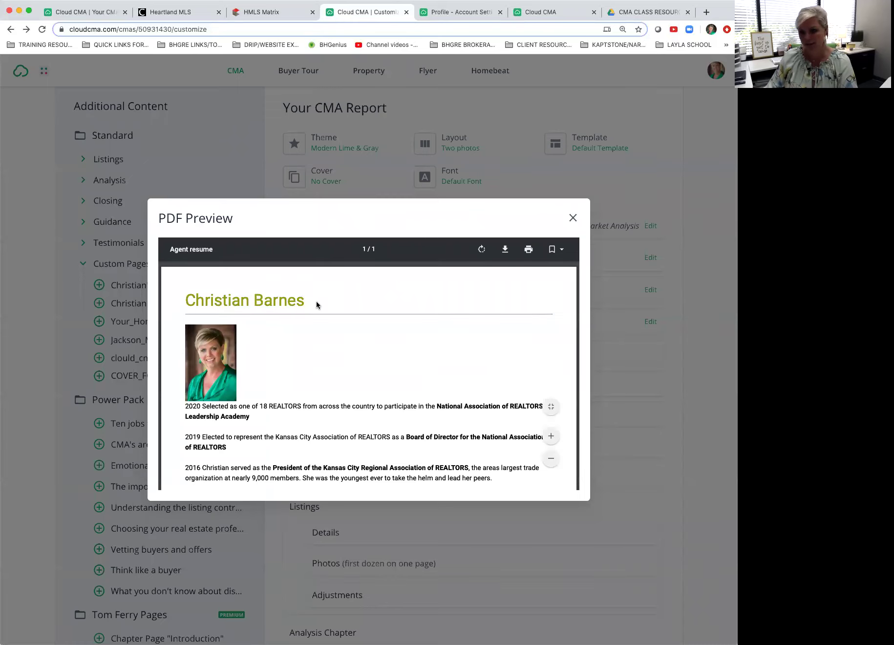
pyautogui.click(574, 219)
# Step: Switch the report theme to Modern Green
pyautogui.click(343, 149)
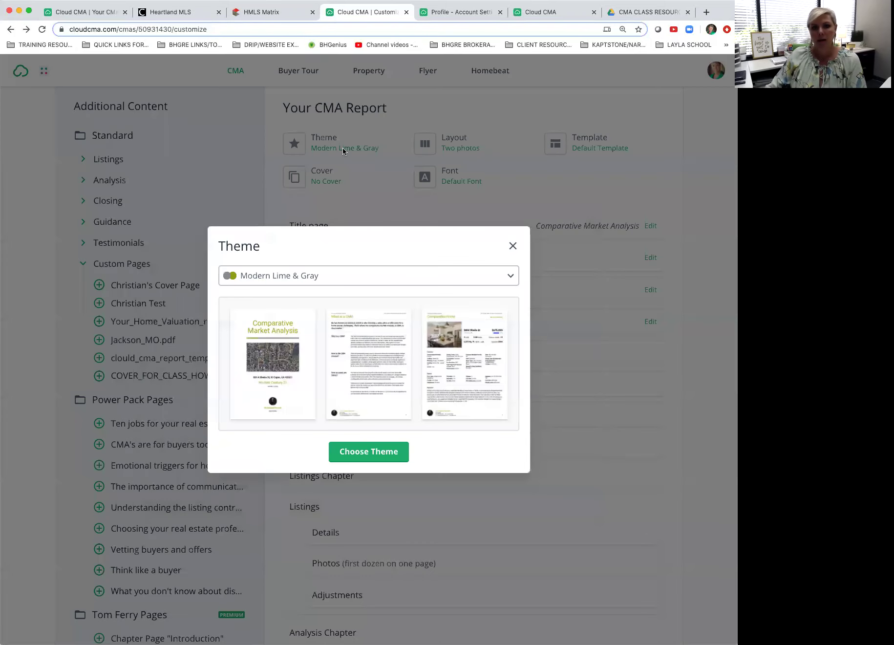
pyautogui.click(511, 278)
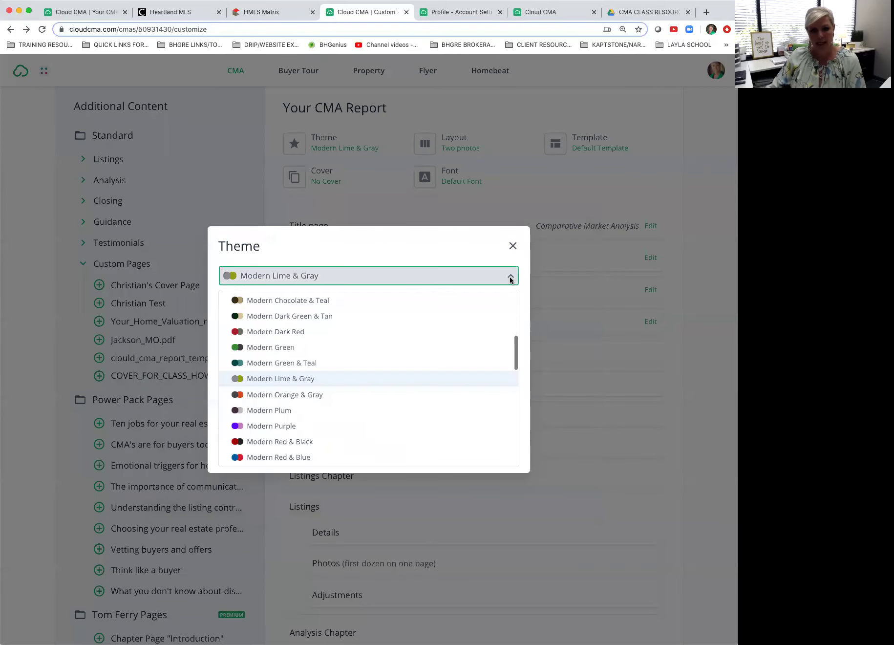
pyautogui.click(403, 355)
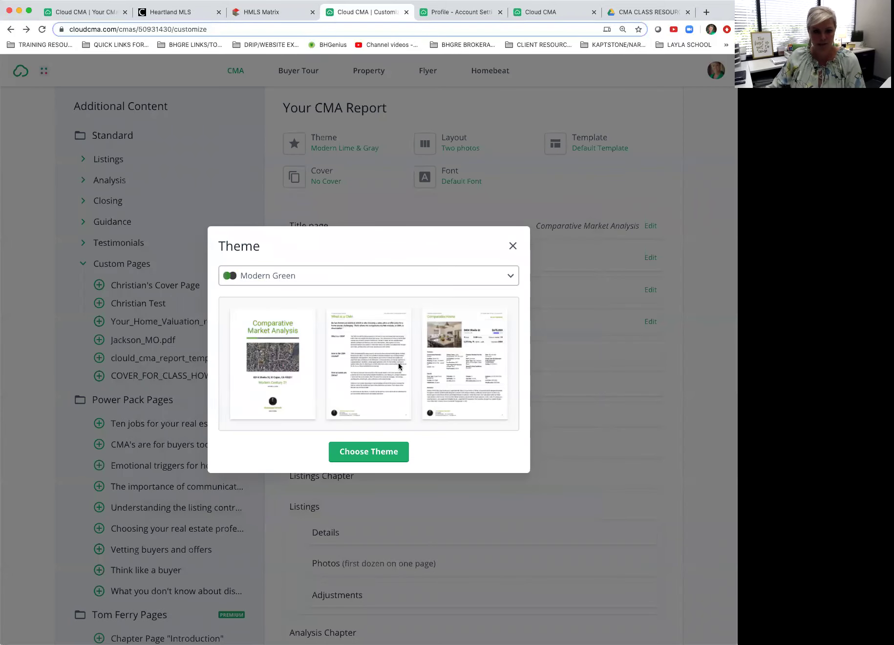
pyautogui.click(373, 453)
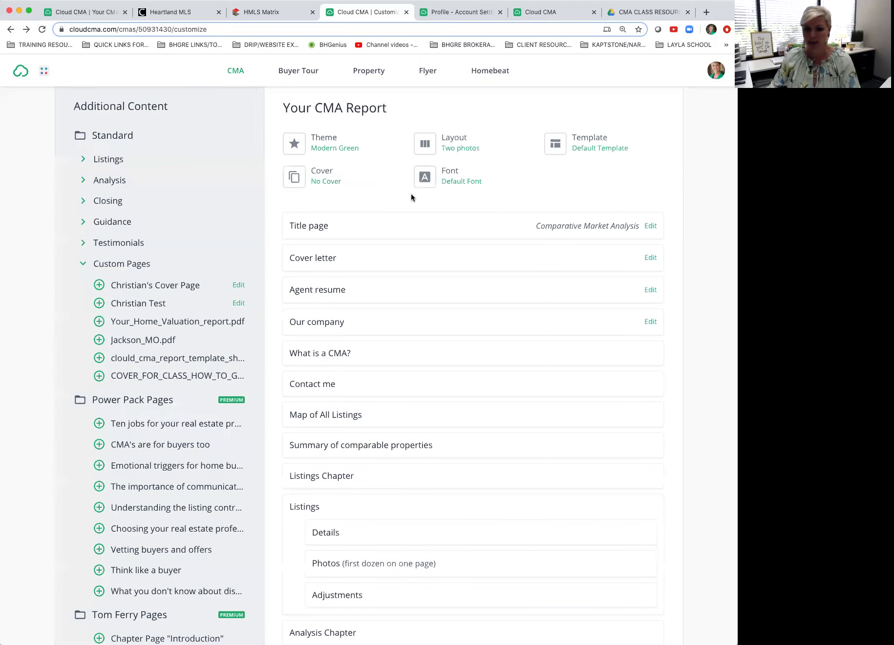
# Step: Apply the BHG Real Estate theme to the report
pyautogui.click(348, 152)
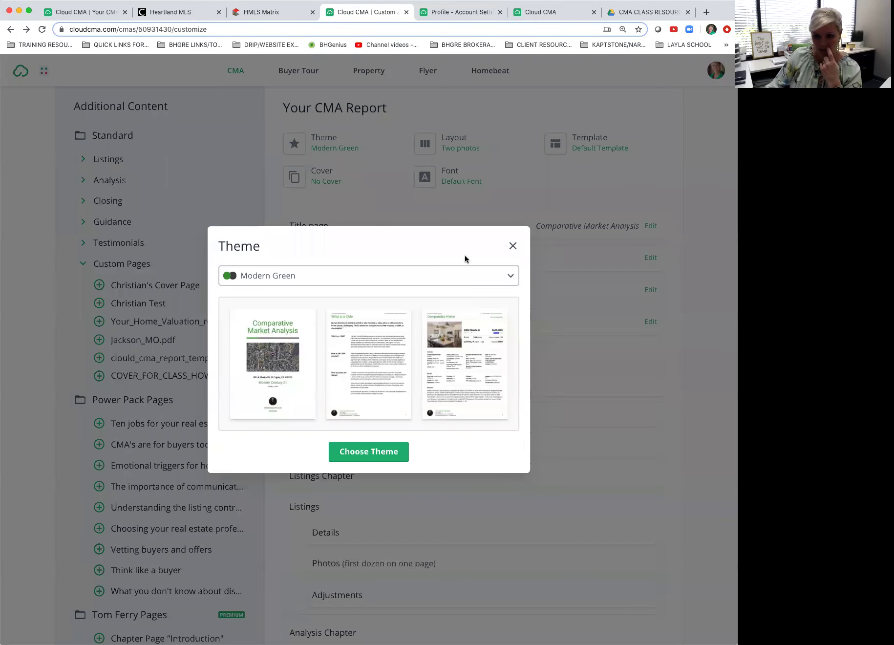
pyautogui.click(508, 278)
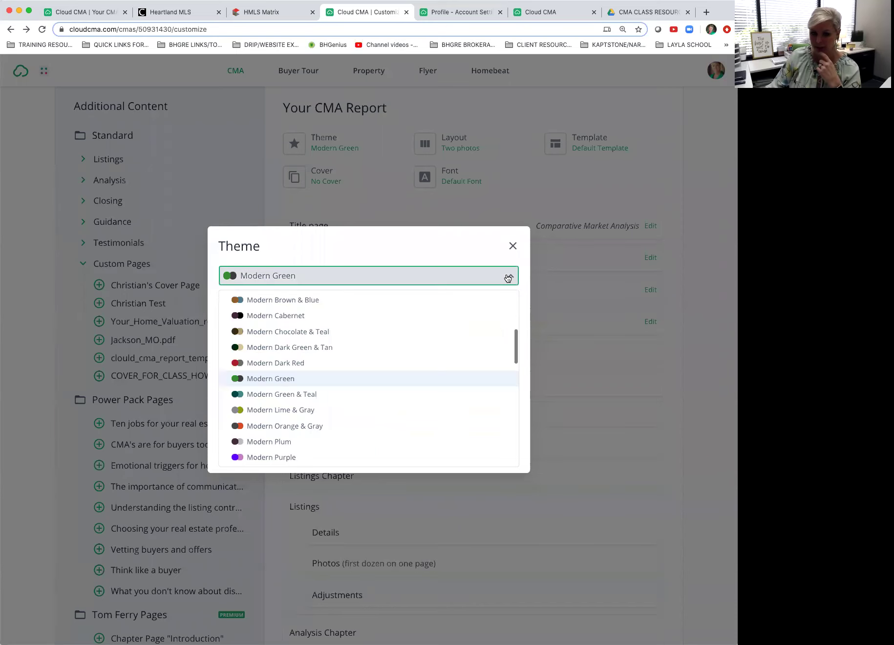
pyautogui.scroll(5, 376, 343)
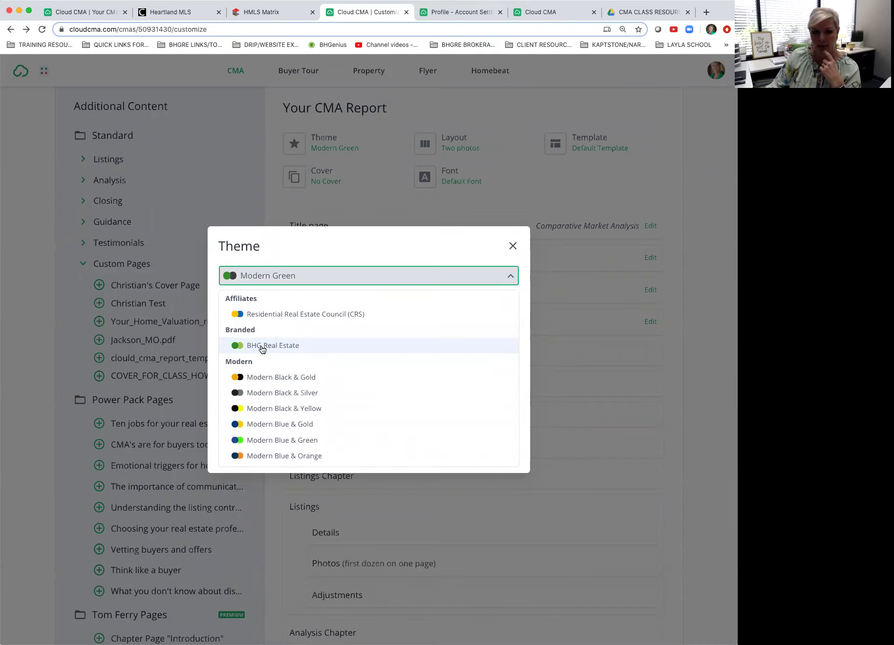
pyautogui.click(263, 347)
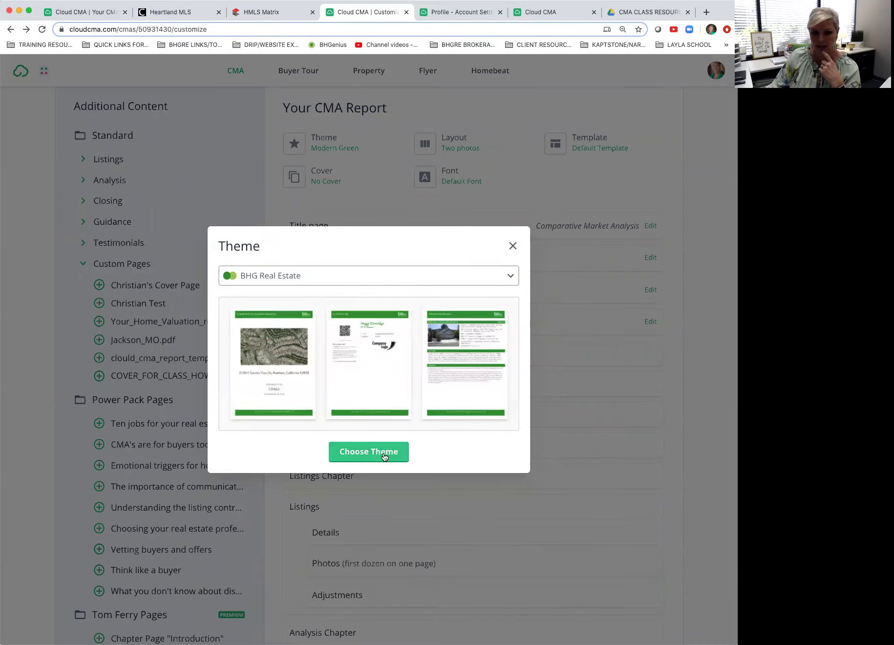
pyautogui.click(381, 453)
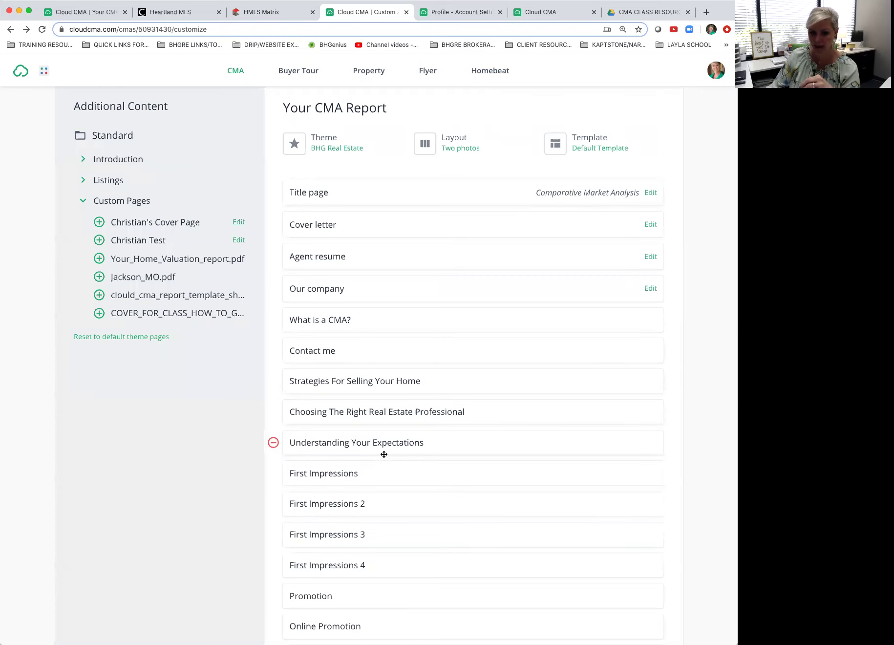
# Step: Collapse Custom Pages and preview the Understanding Your Expectations page, then close it
pyautogui.scroll(-1, 384, 455)
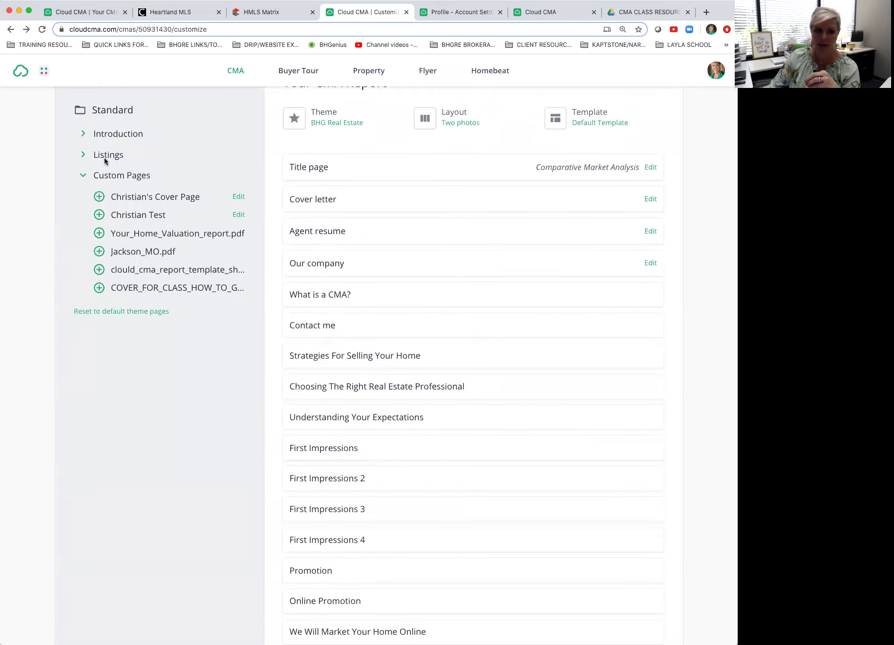
pyautogui.click(82, 176)
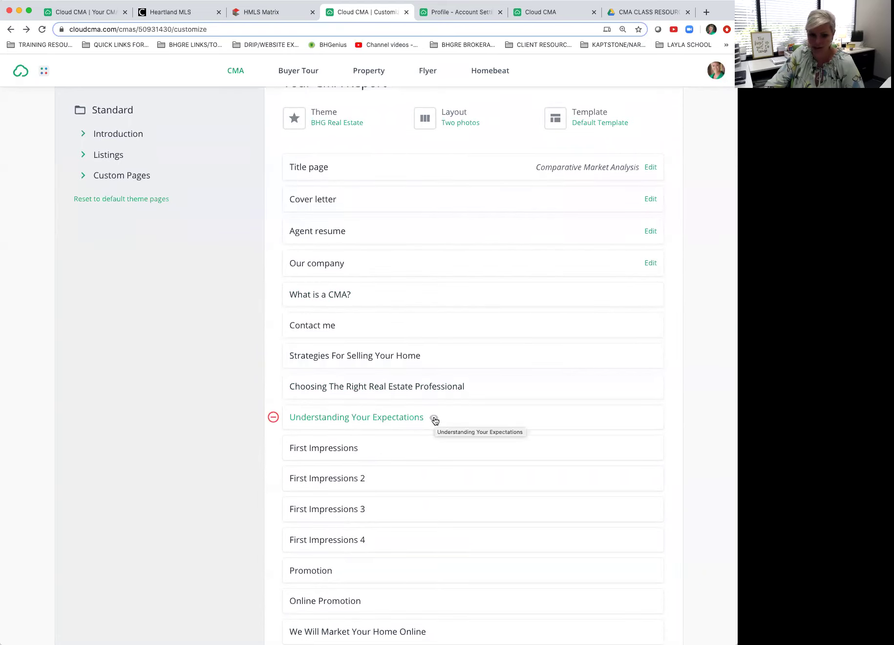
pyautogui.click(433, 418)
pyautogui.scroll(-5, 434, 419)
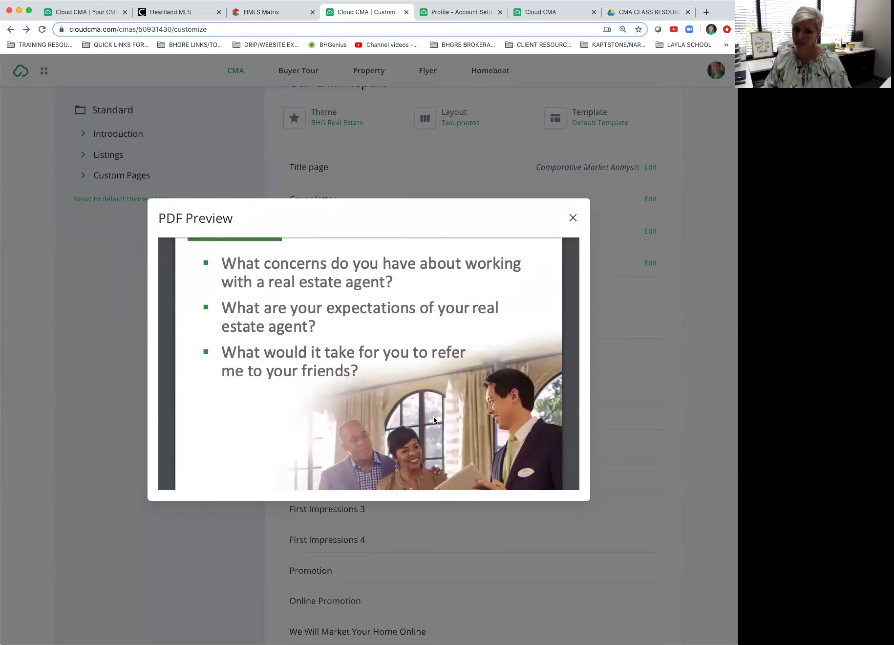
pyautogui.scroll(3, 433, 416)
pyautogui.click(572, 219)
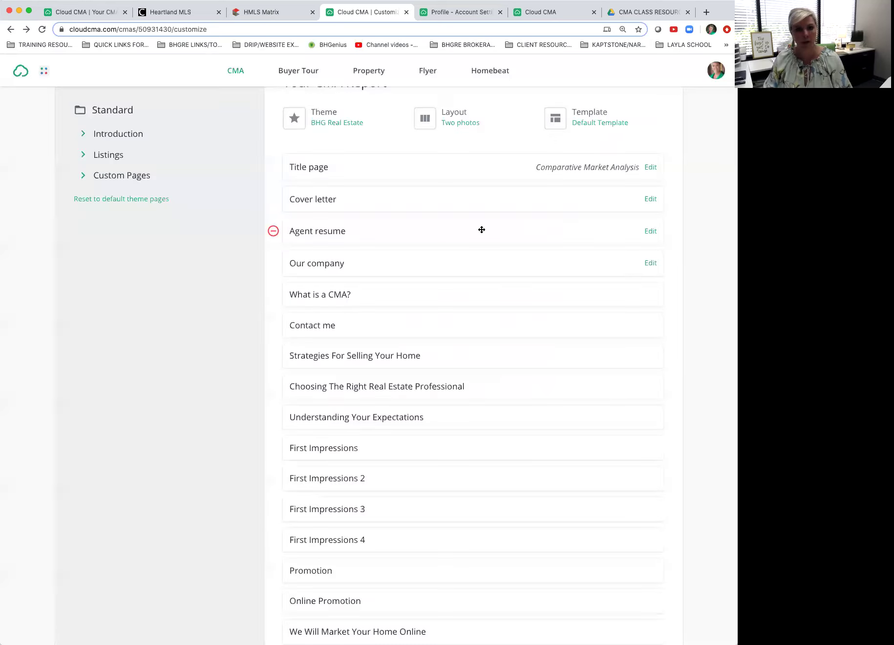
pyautogui.scroll(2, 372, 171)
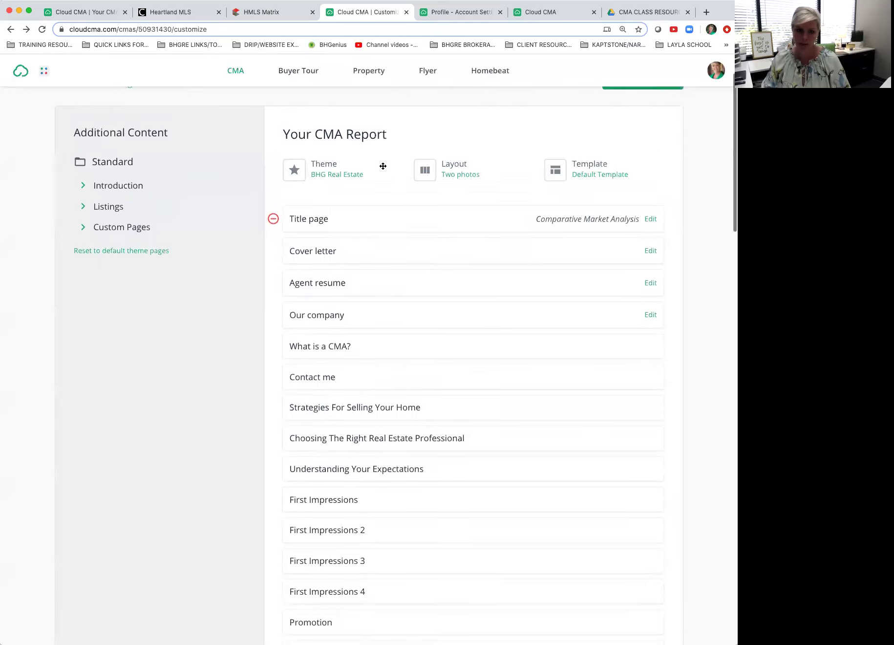
# Step: Pick Modern Green from the theme list and apply it, replacing BHG Real Estate
pyautogui.rightClick(342, 180)
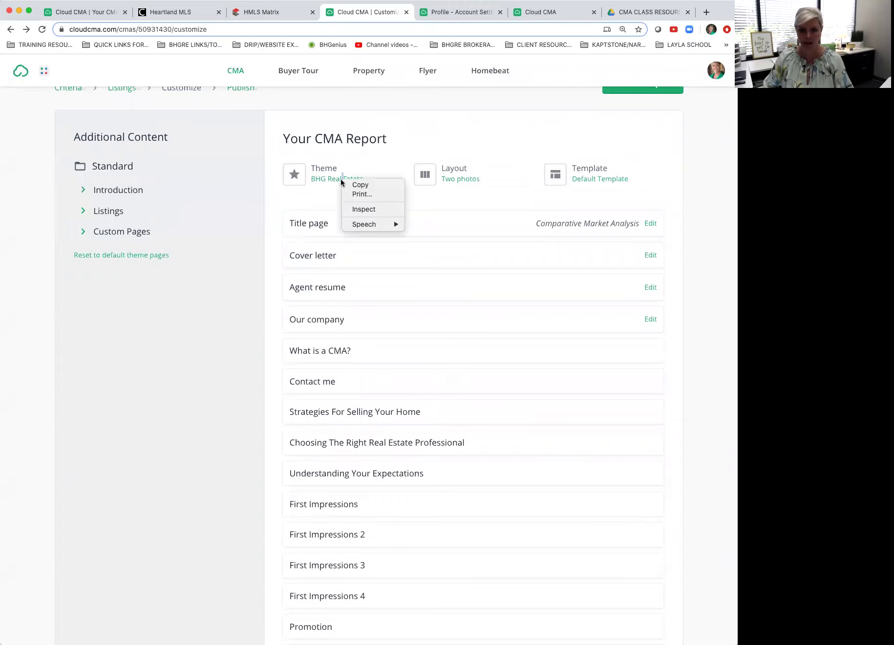
pyautogui.click(371, 147)
pyautogui.click(335, 180)
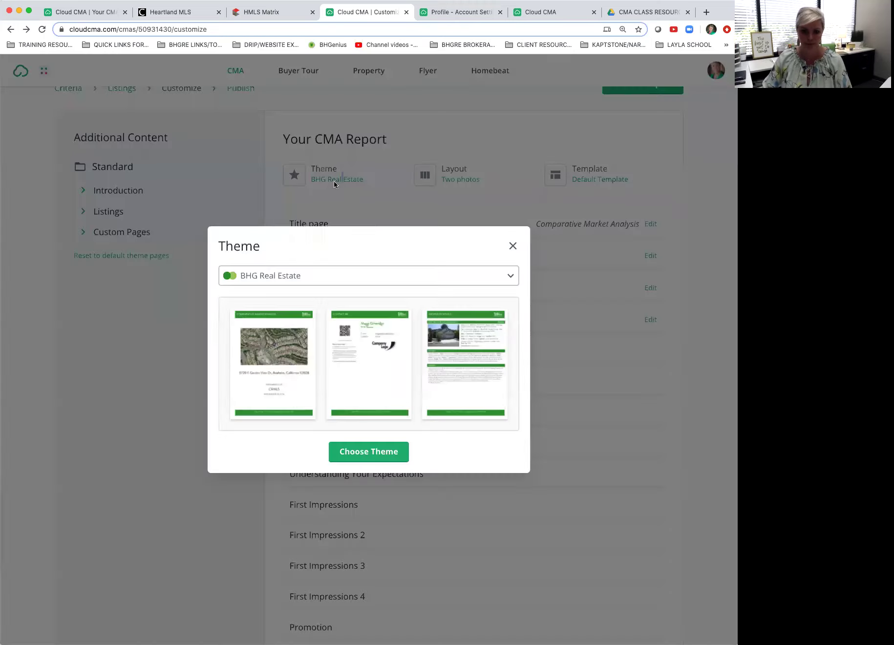
pyautogui.click(459, 275)
pyautogui.scroll(-3, 372, 355)
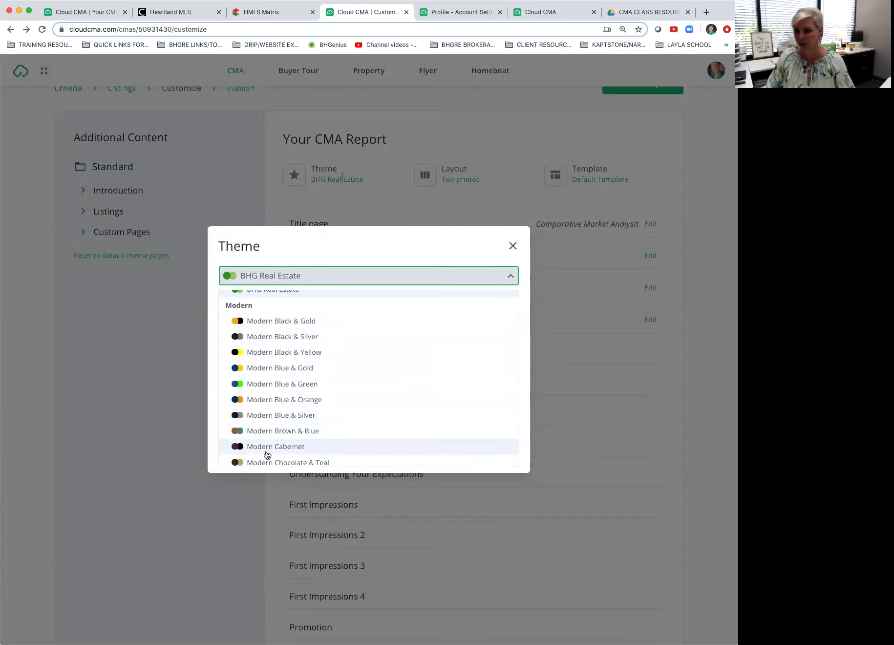
pyautogui.scroll(3, 267, 455)
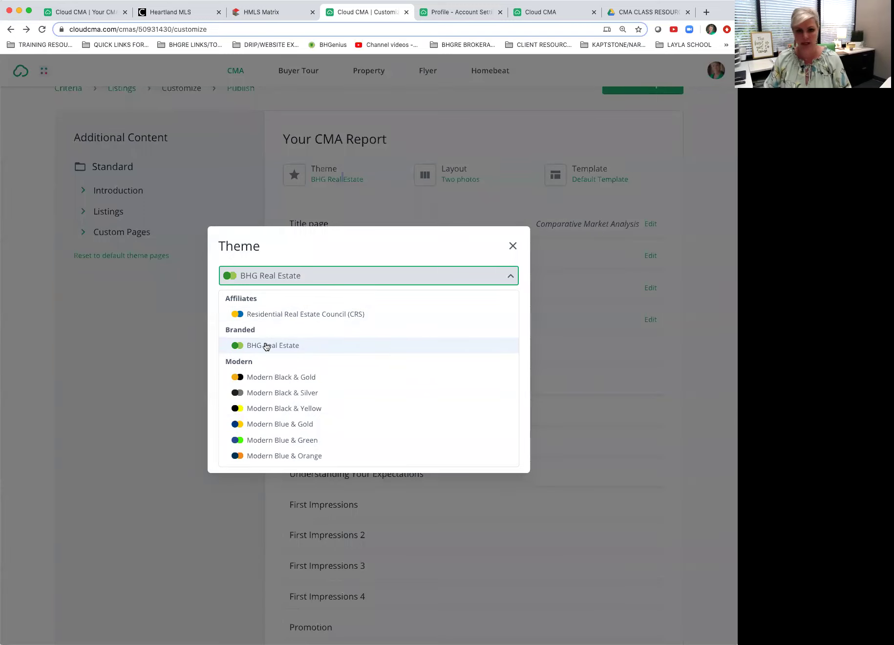
pyautogui.scroll(-3, 273, 428)
pyautogui.scroll(-3, 274, 428)
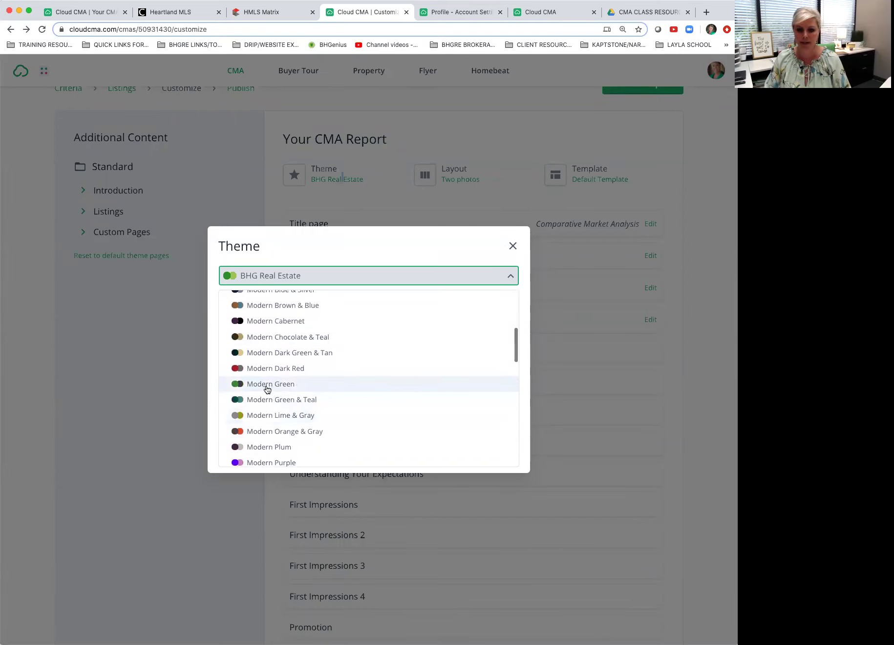
pyautogui.click(266, 386)
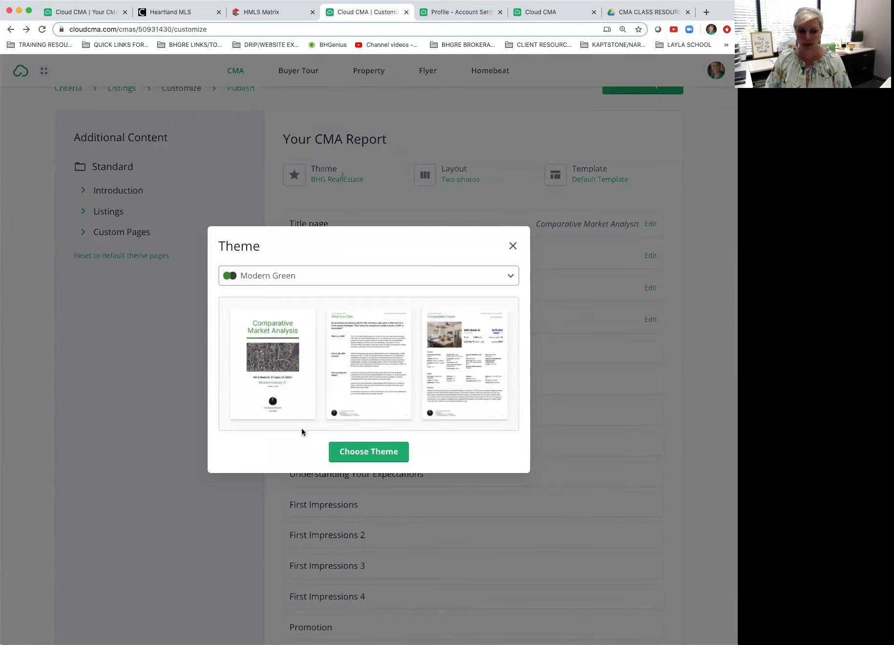
pyautogui.click(358, 450)
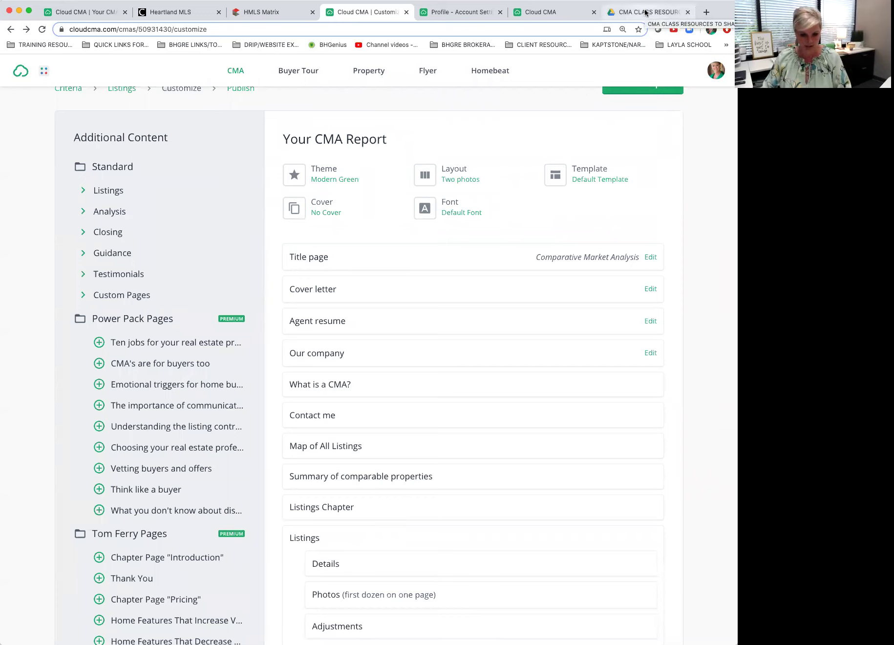
pyautogui.scroll(-4, 351, 395)
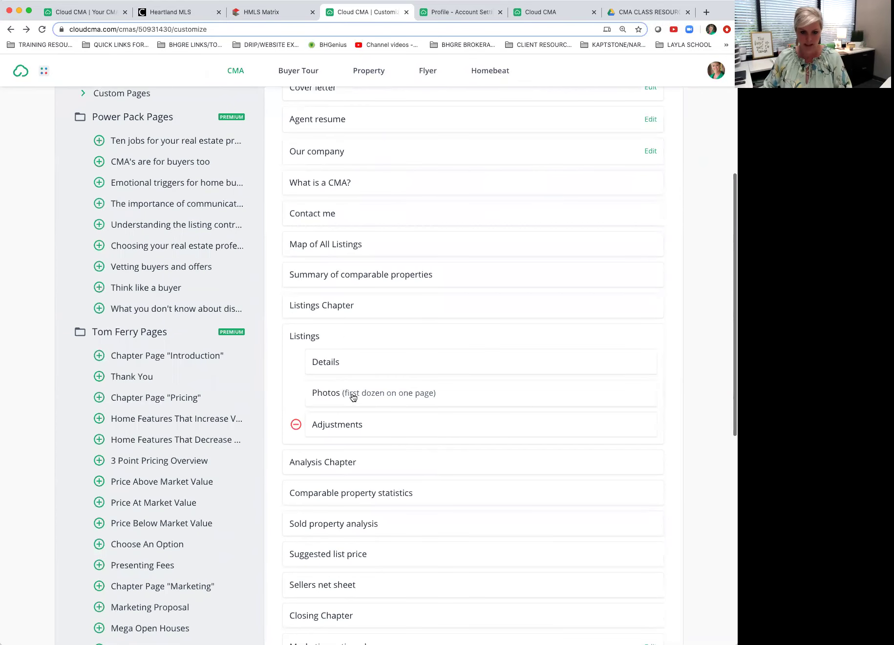
pyautogui.click(349, 364)
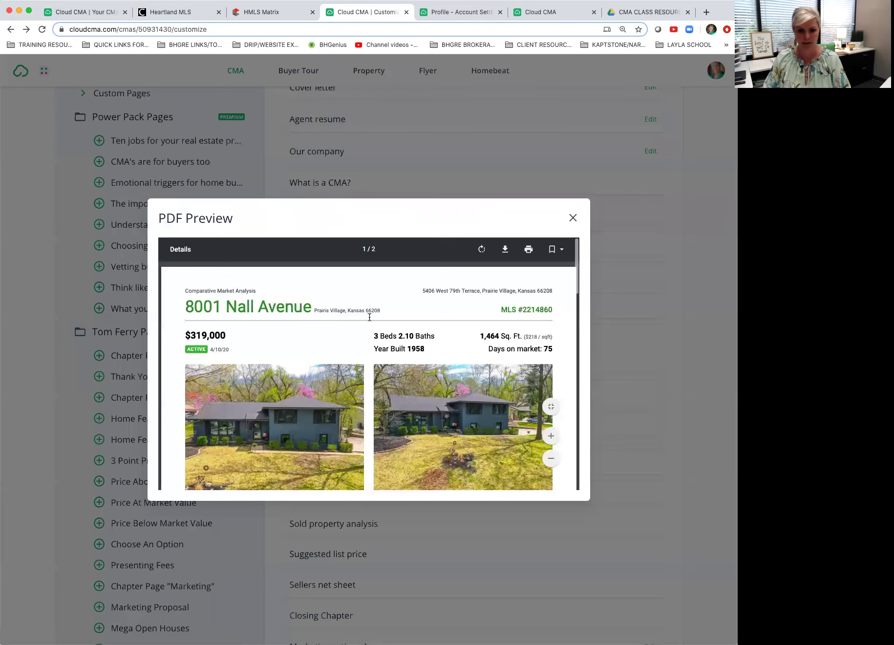
pyautogui.scroll(-2, 362, 336)
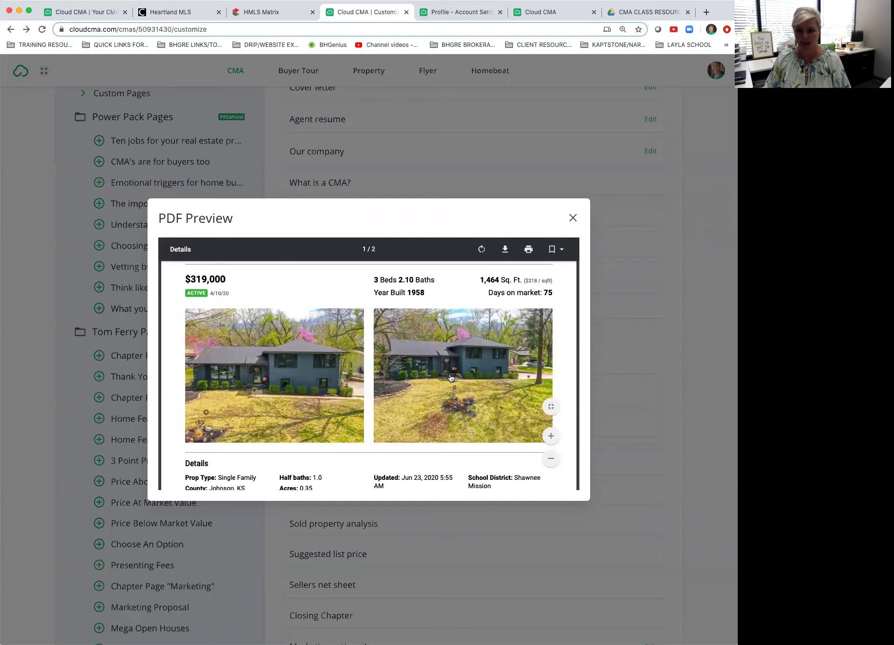
pyautogui.click(573, 217)
pyautogui.scroll(5, 570, 218)
# Step: Switch the listing layout to Photo with map
pyautogui.scroll(-1, 570, 219)
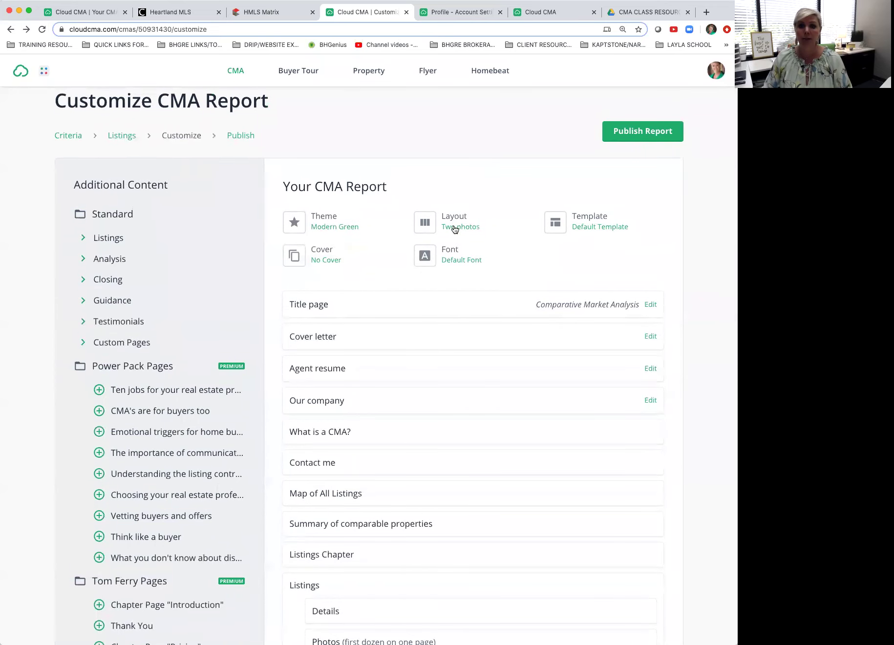
pyautogui.click(453, 228)
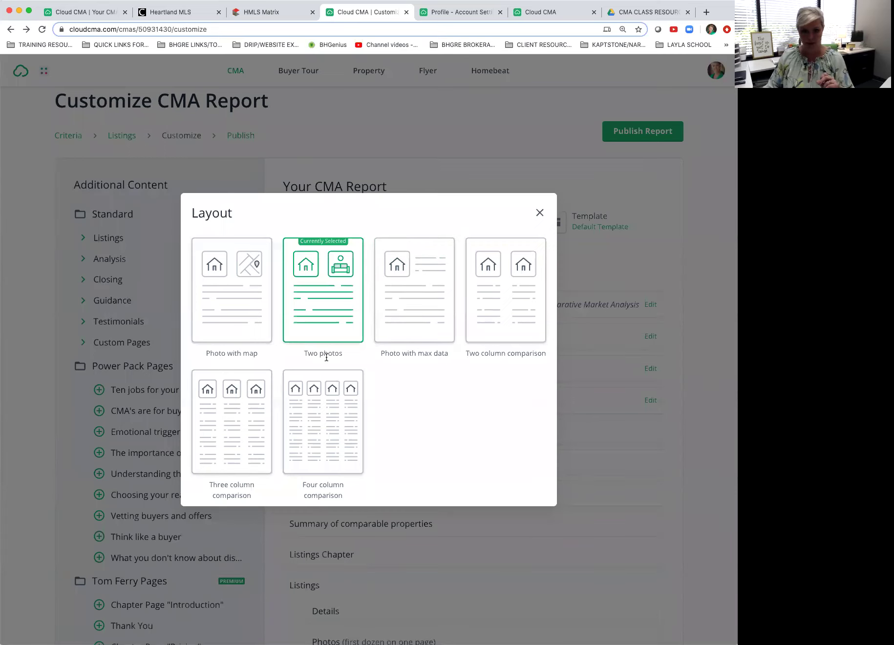
pyautogui.click(240, 262)
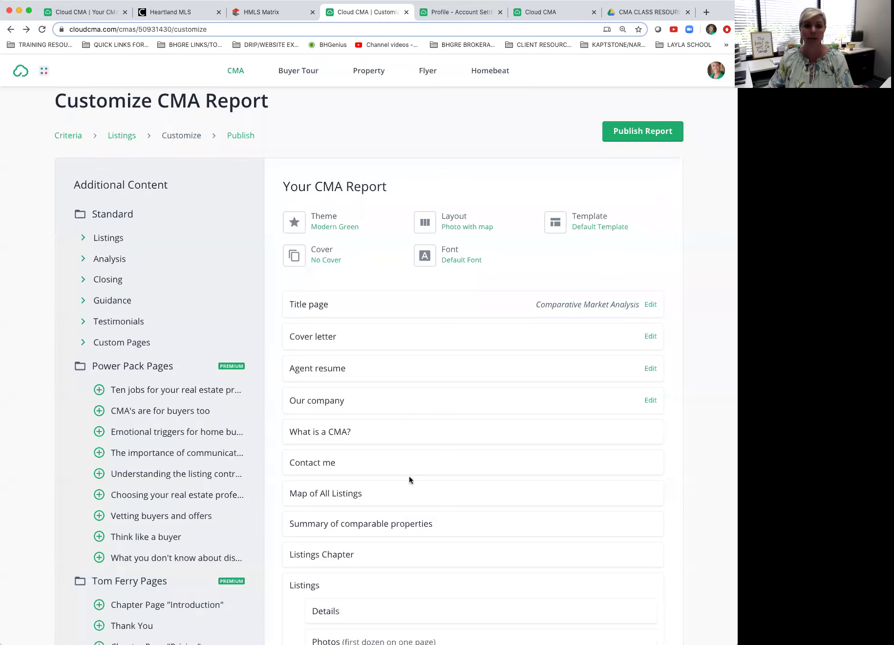
# Step: Preview the Details page in Photo with map layout, then reopen the Layout choices
pyautogui.scroll(-5, 409, 479)
pyautogui.click(349, 473)
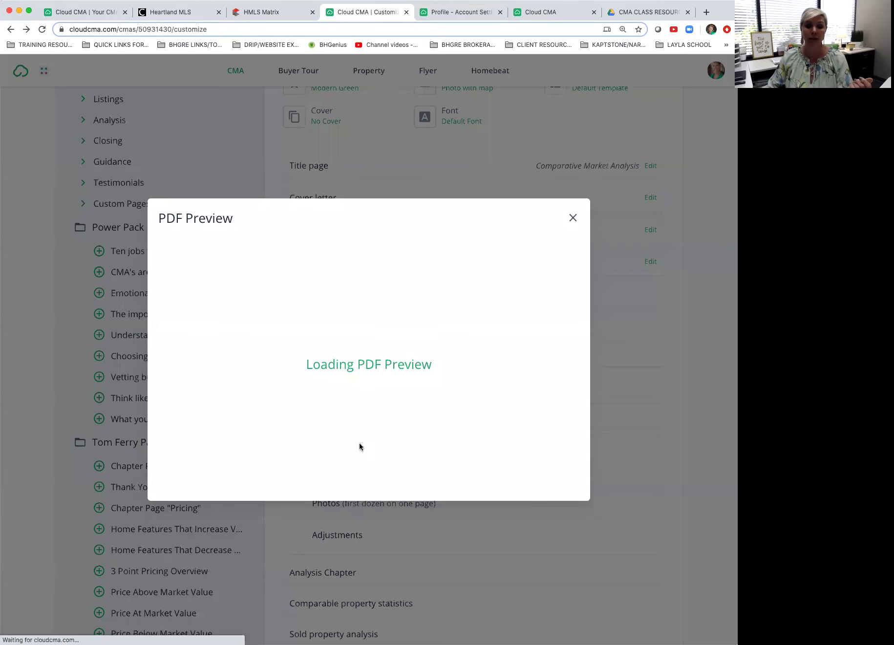
pyautogui.scroll(-1, 459, 333)
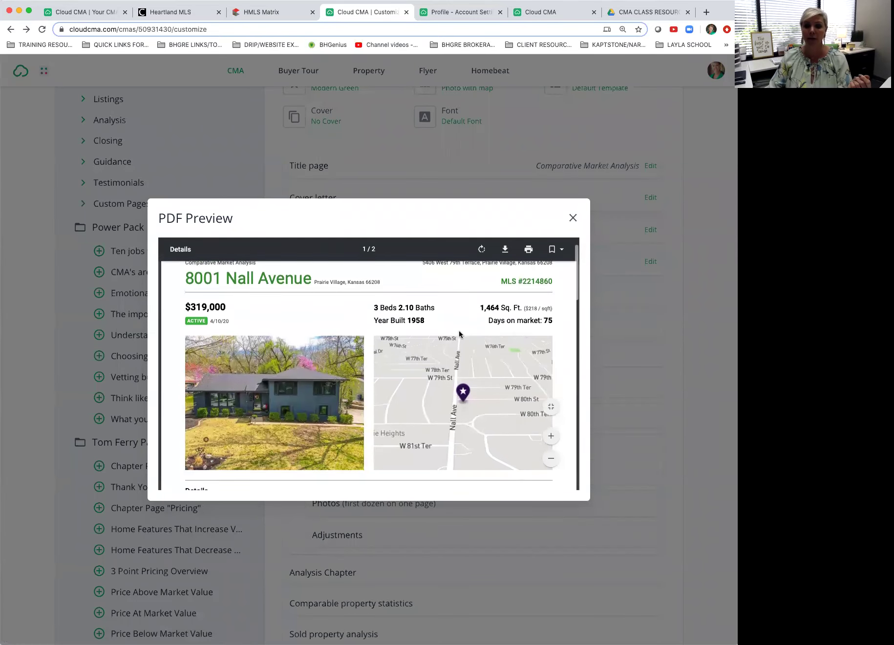
pyautogui.scroll(-1, 459, 331)
pyautogui.scroll(-1, 459, 330)
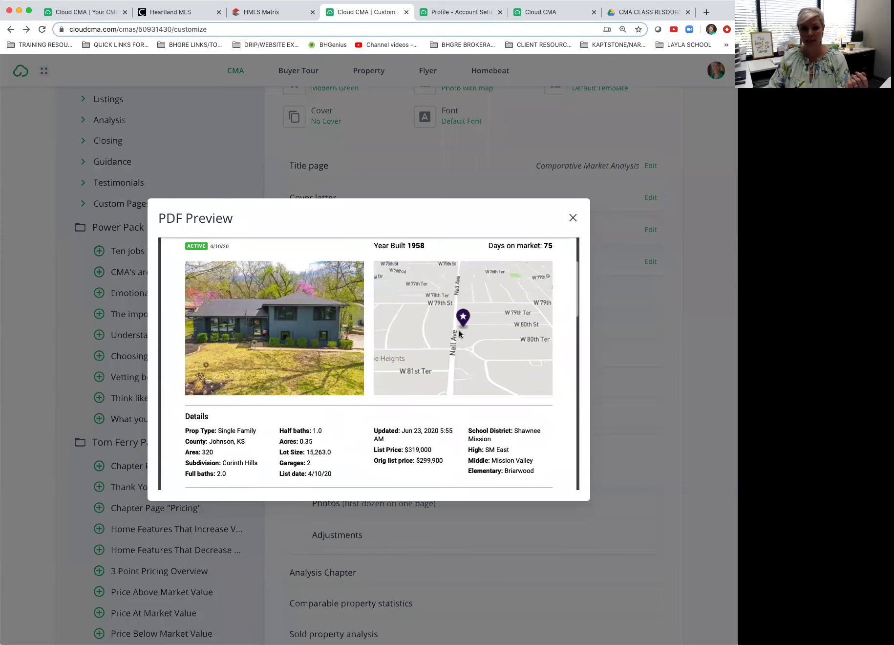
pyautogui.scroll(-3, 459, 330)
pyautogui.scroll(6, 459, 330)
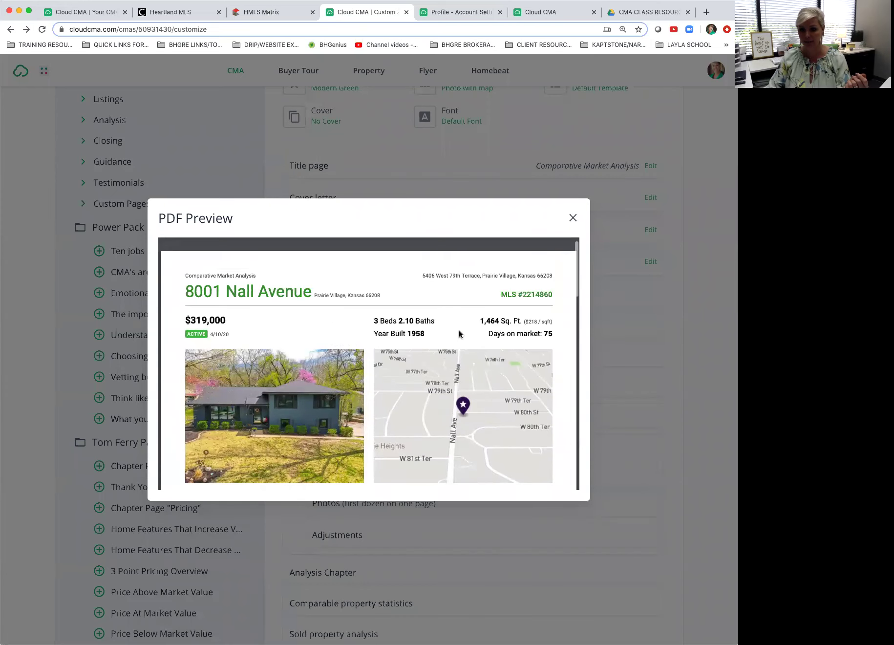
pyautogui.click(571, 221)
pyautogui.scroll(2, 438, 181)
pyautogui.click(464, 153)
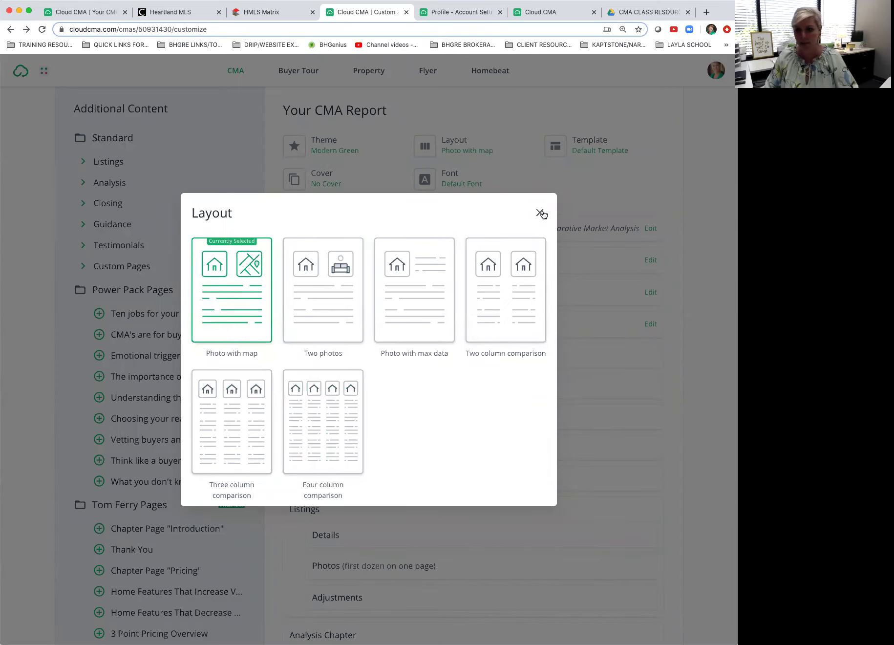
pyautogui.click(540, 212)
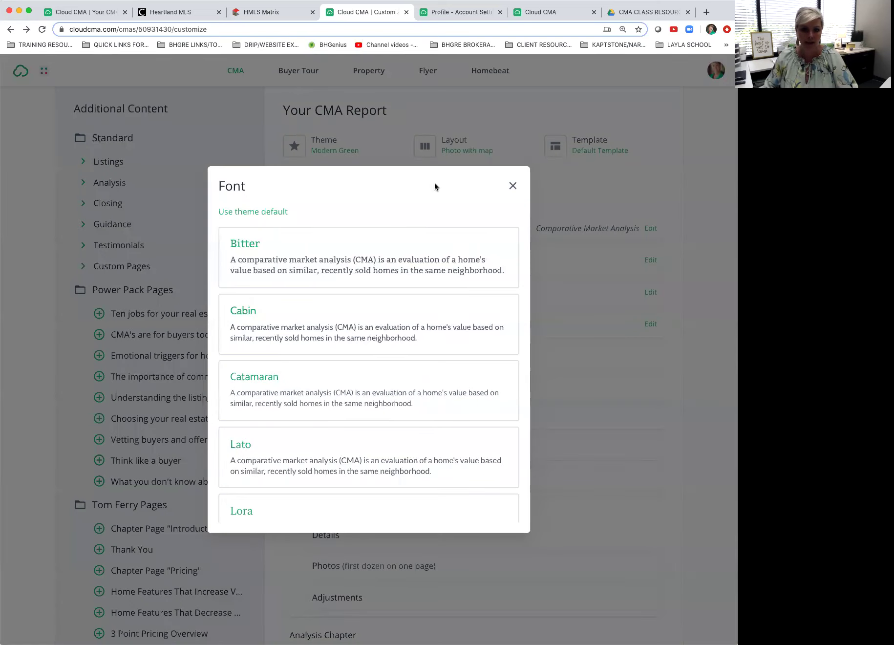
pyautogui.click(310, 454)
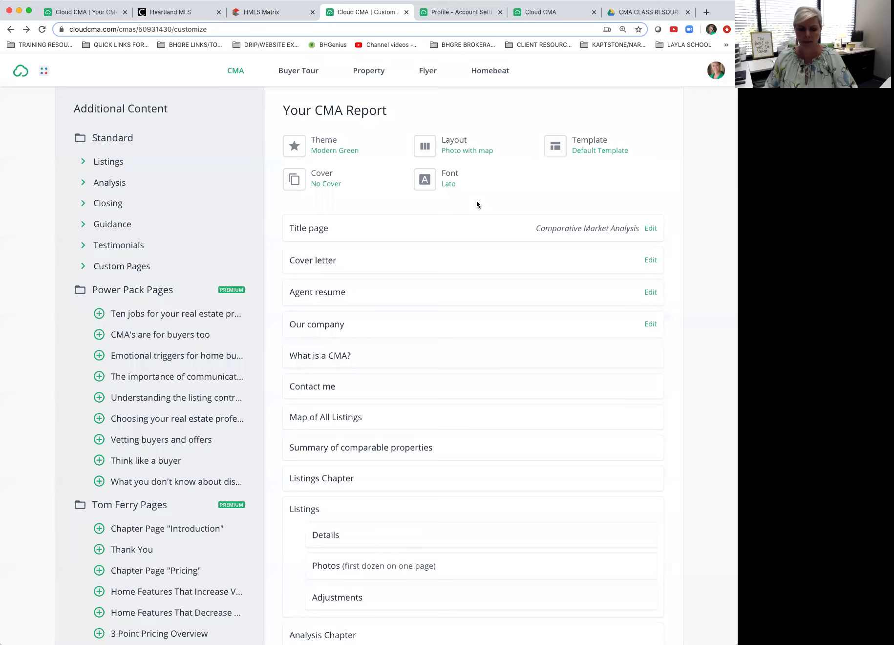
pyautogui.click(448, 178)
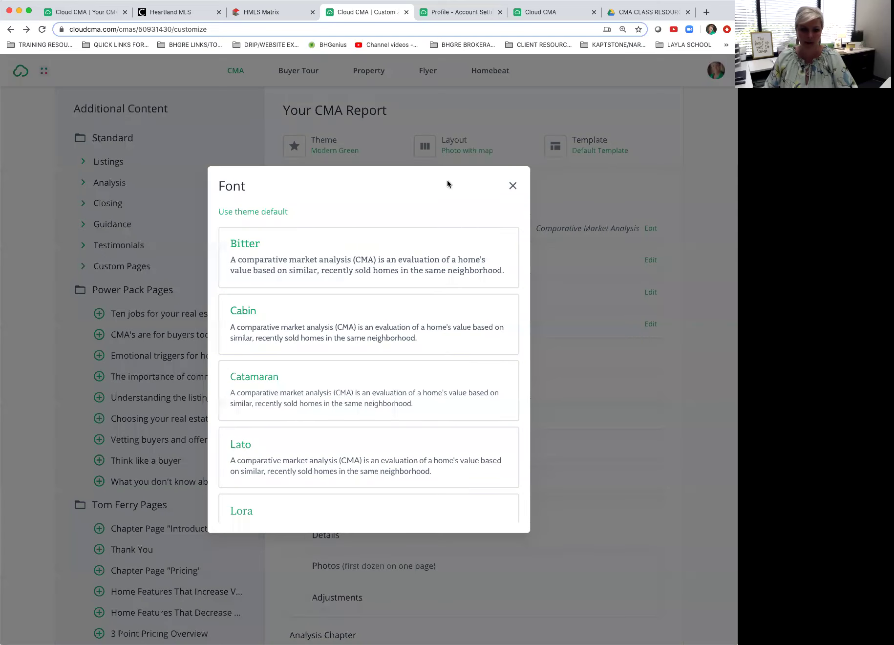
pyautogui.scroll(-5, 398, 333)
pyautogui.scroll(-2, 397, 332)
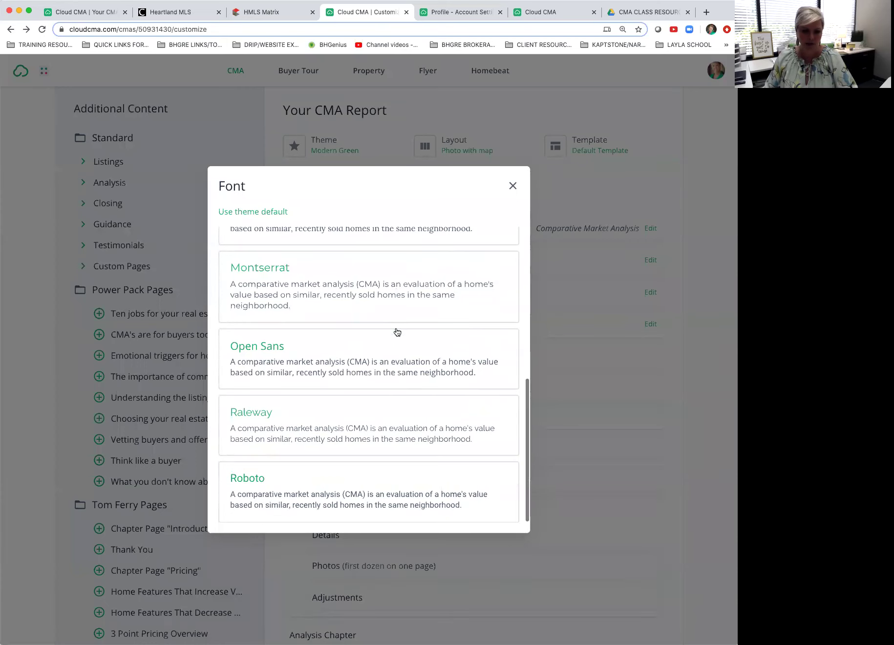
pyautogui.scroll(5, 397, 332)
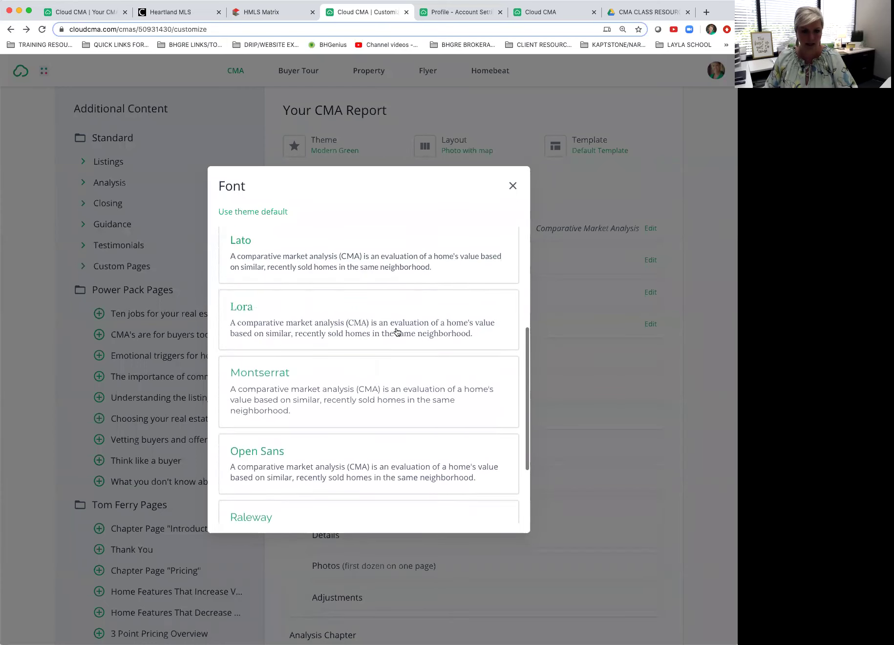
pyautogui.scroll(5, 398, 332)
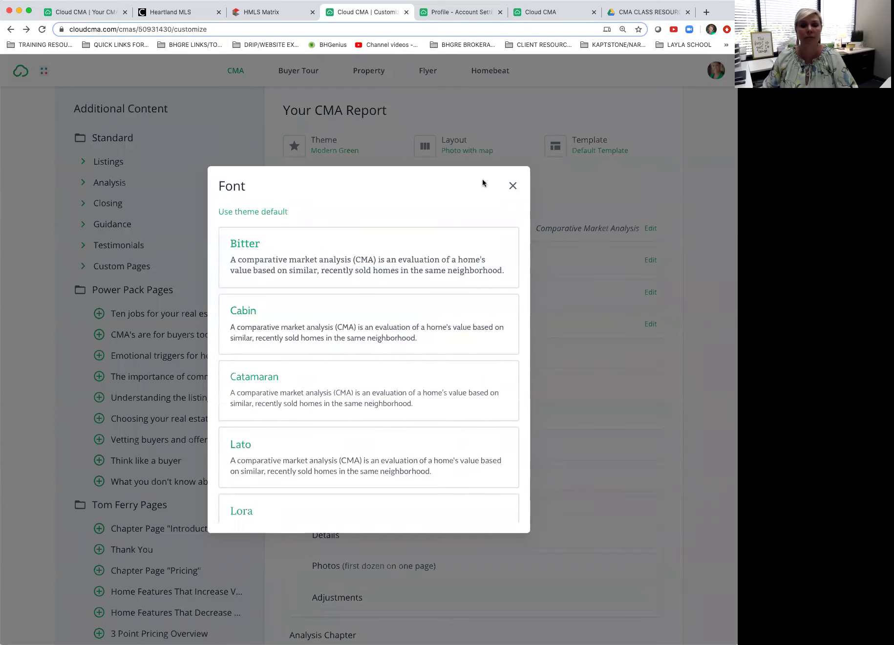
pyautogui.click(514, 187)
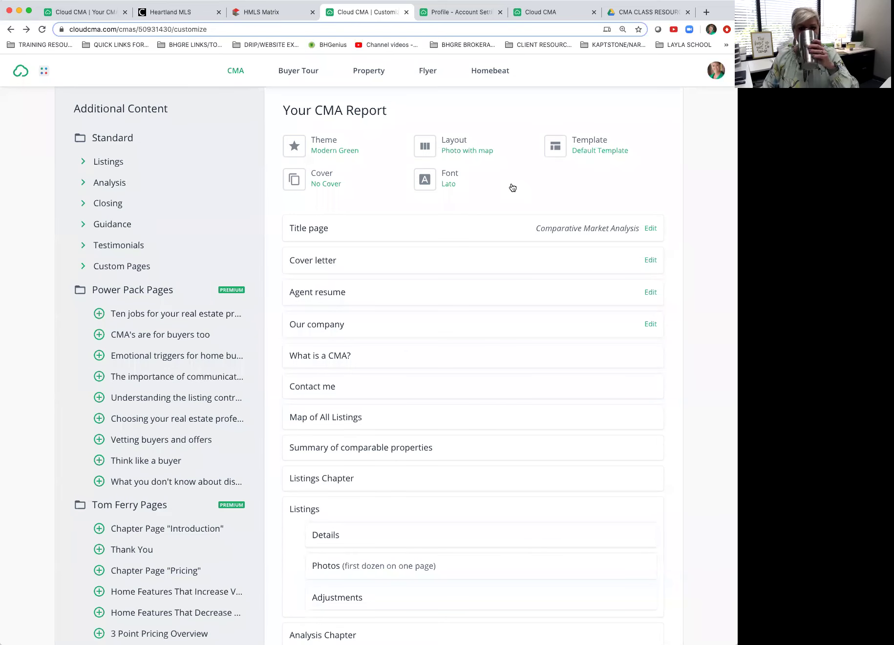
pyautogui.click(317, 181)
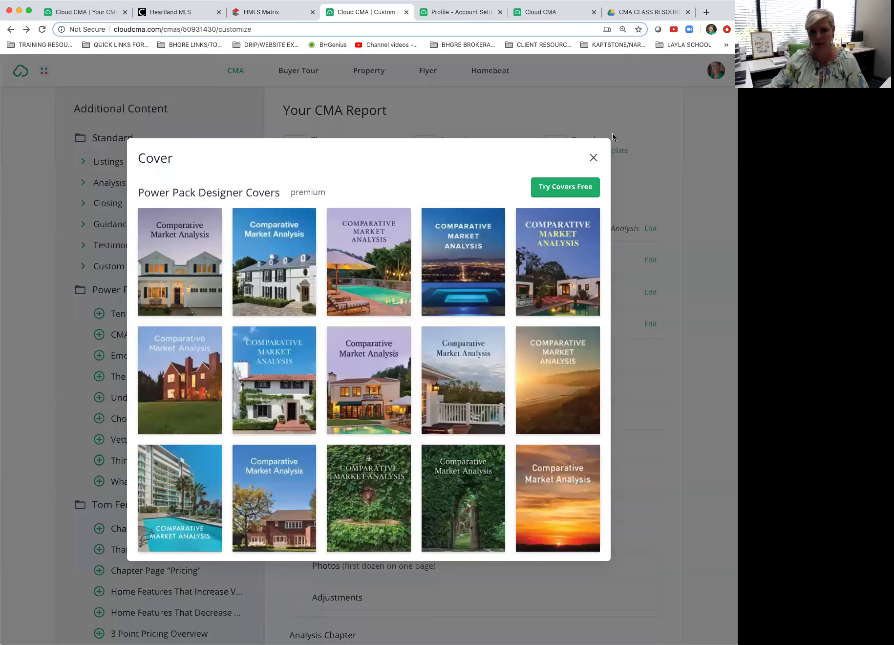
pyautogui.click(593, 158)
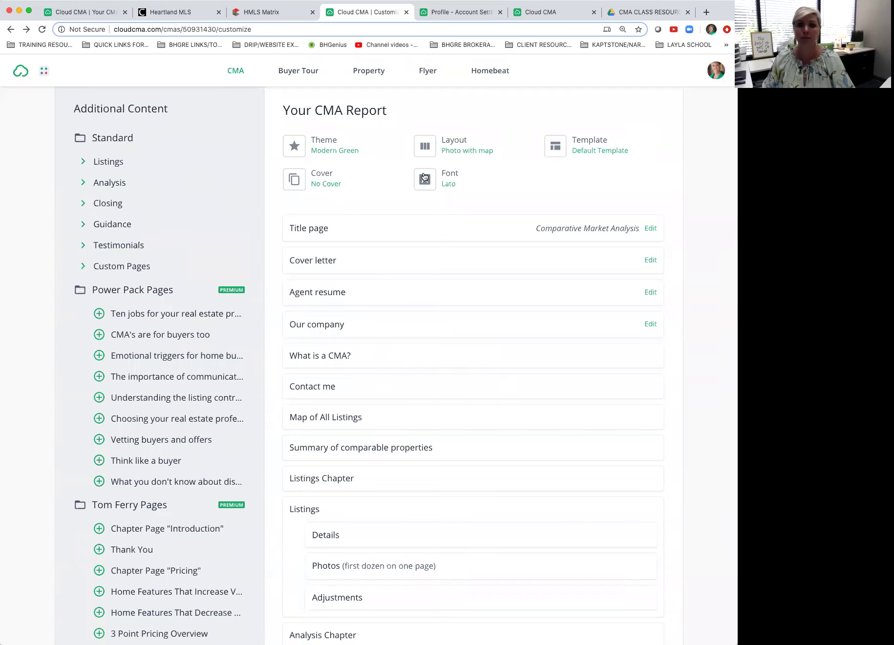
pyautogui.click(529, 177)
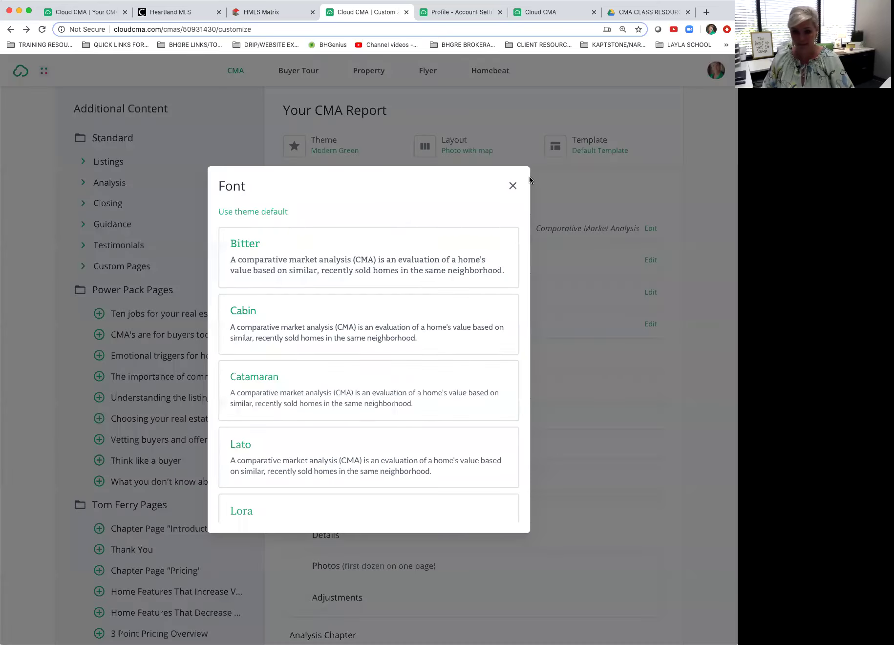
pyautogui.click(511, 187)
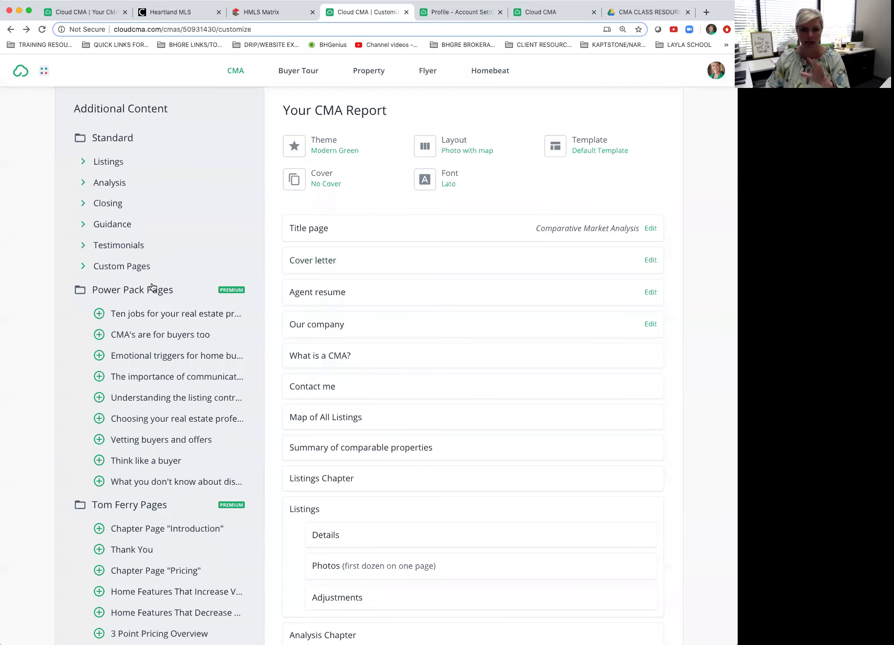
pyautogui.scroll(-1, 342, 274)
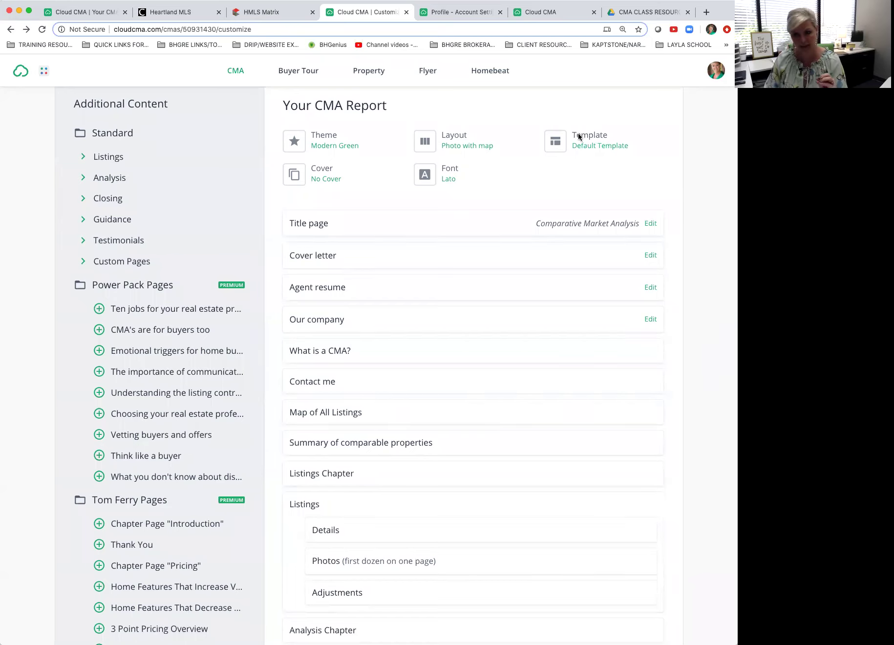
# Step: Save the current report pages as a template named 'June 24 Sample'
pyautogui.click(578, 136)
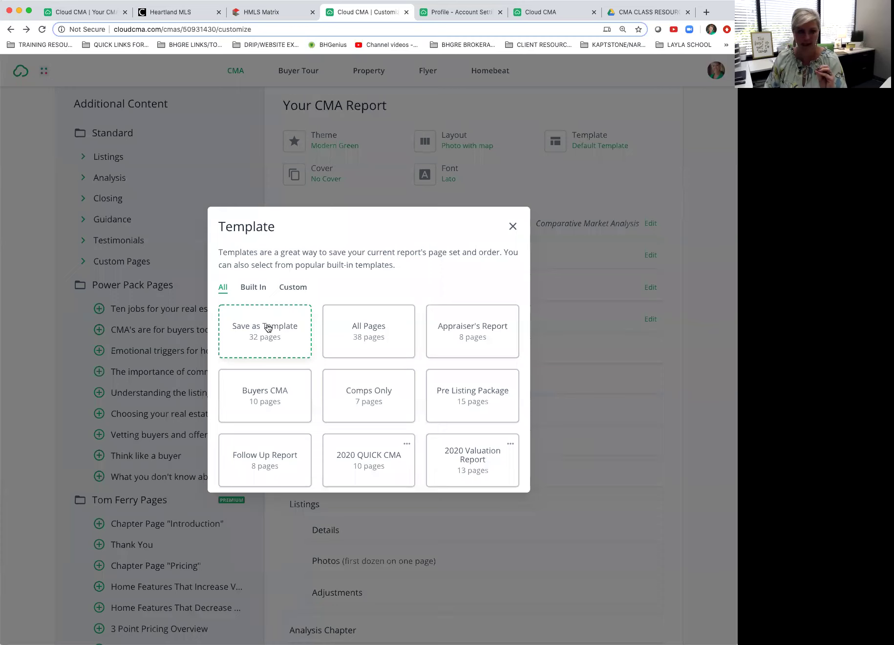
pyautogui.click(269, 328)
pyautogui.write('June 12')
pyautogui.press('BackSpace')
pyautogui.press('BackSpace')
pyautogui.write('24 Sample')
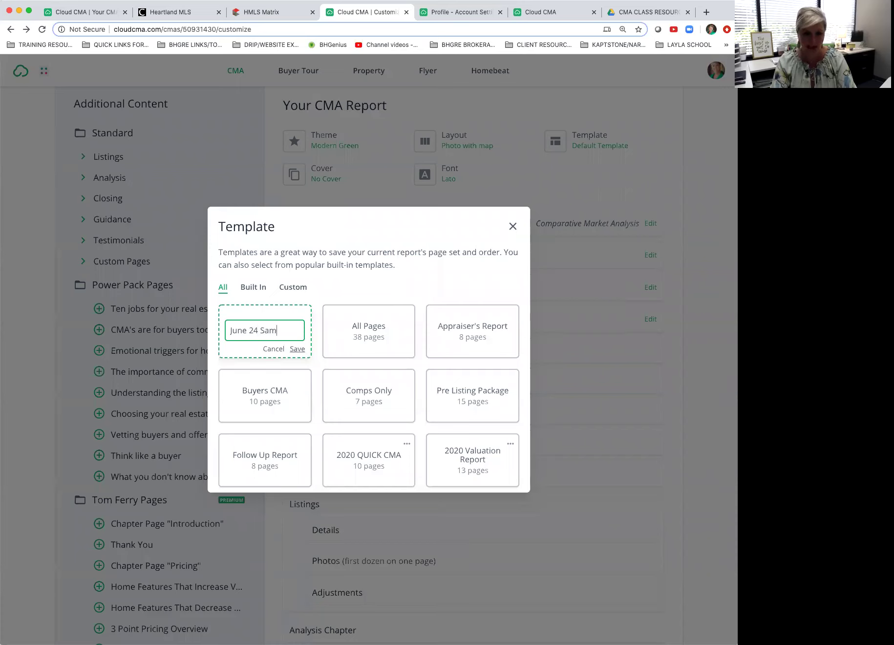
pyautogui.click(296, 348)
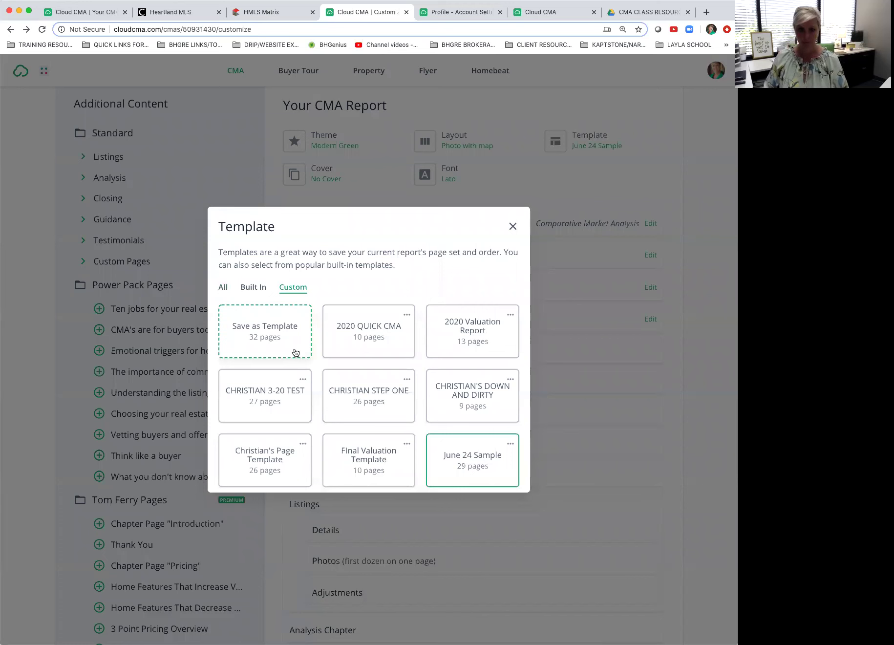
pyautogui.click(513, 226)
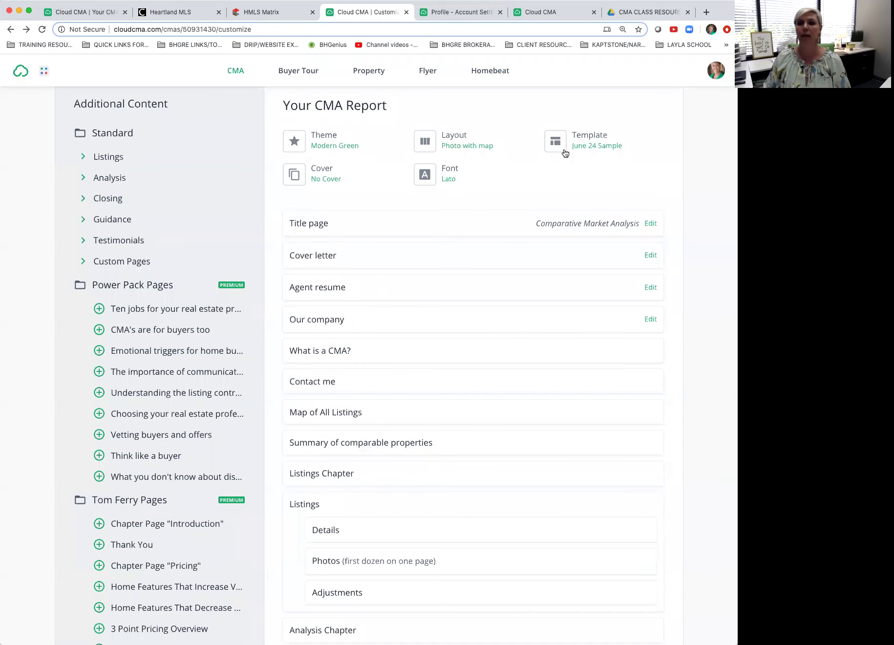
# Step: Apply the built-in Comps Only template to the report
pyautogui.click(579, 144)
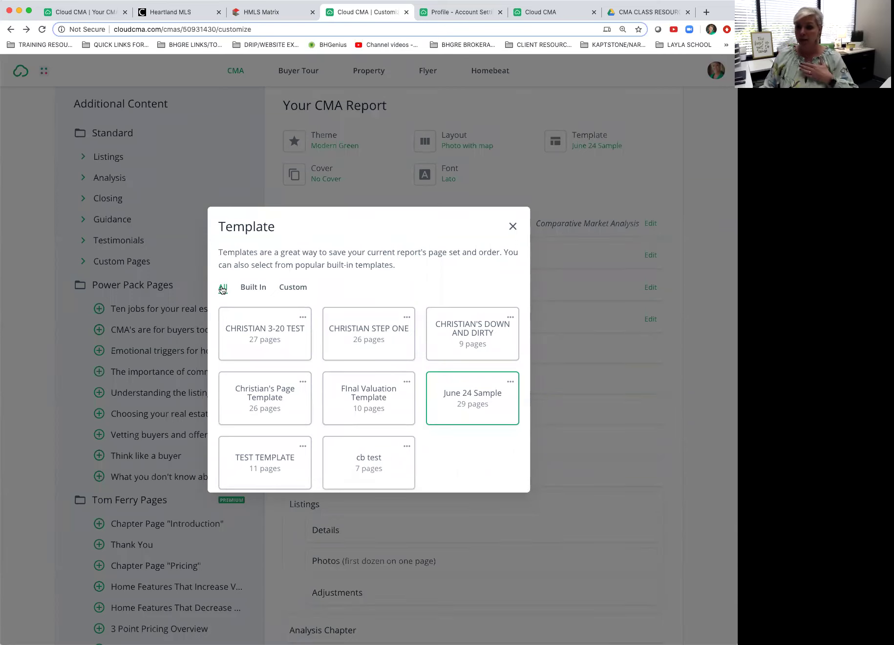
pyautogui.scroll(2, 260, 366)
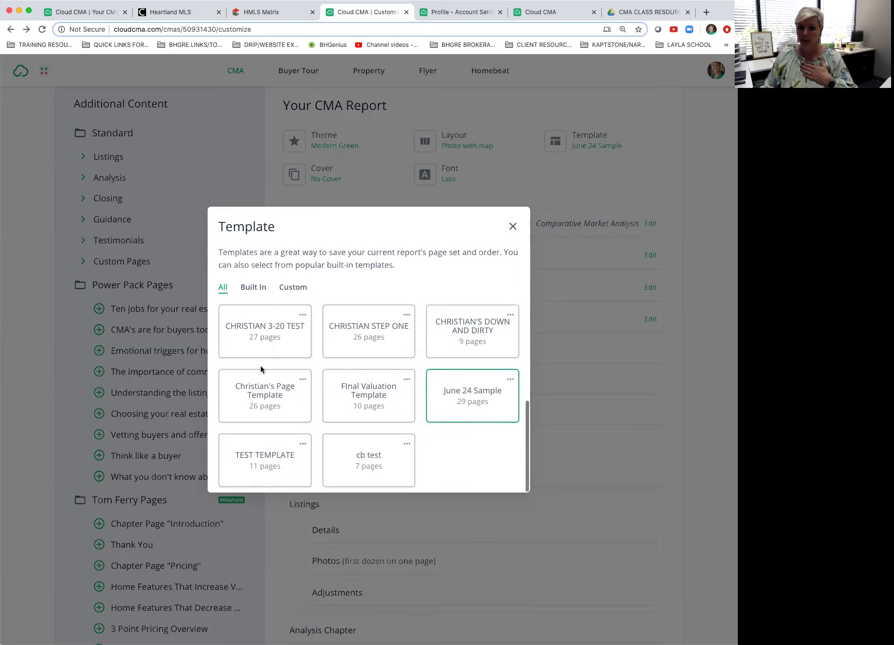
pyautogui.scroll(5, 261, 366)
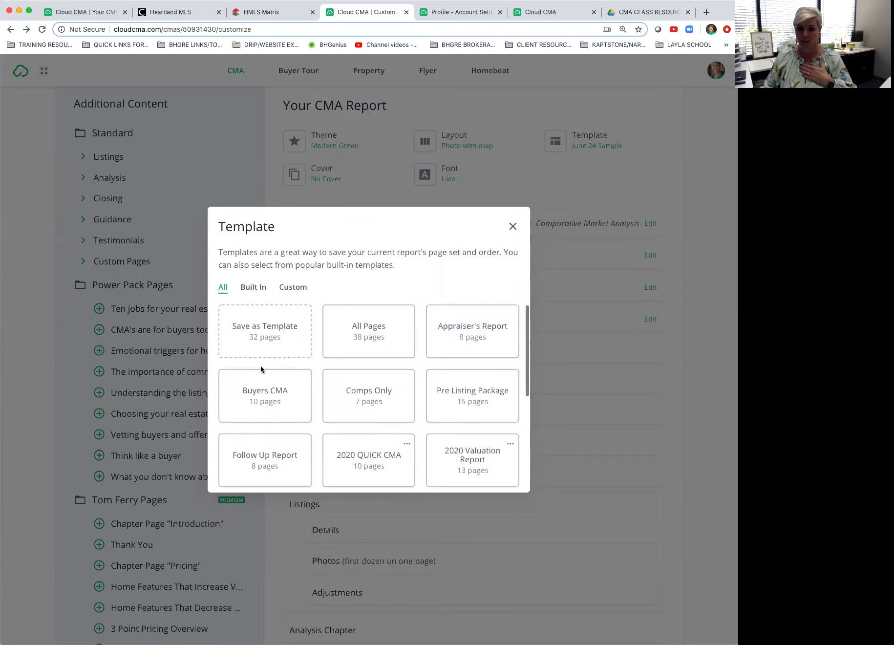
pyautogui.click(254, 289)
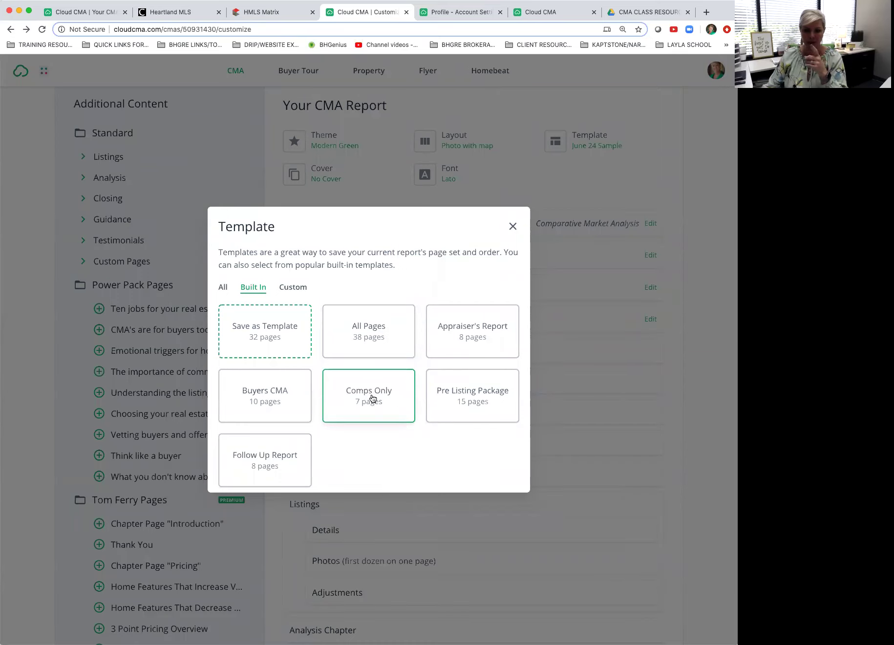
pyautogui.click(371, 397)
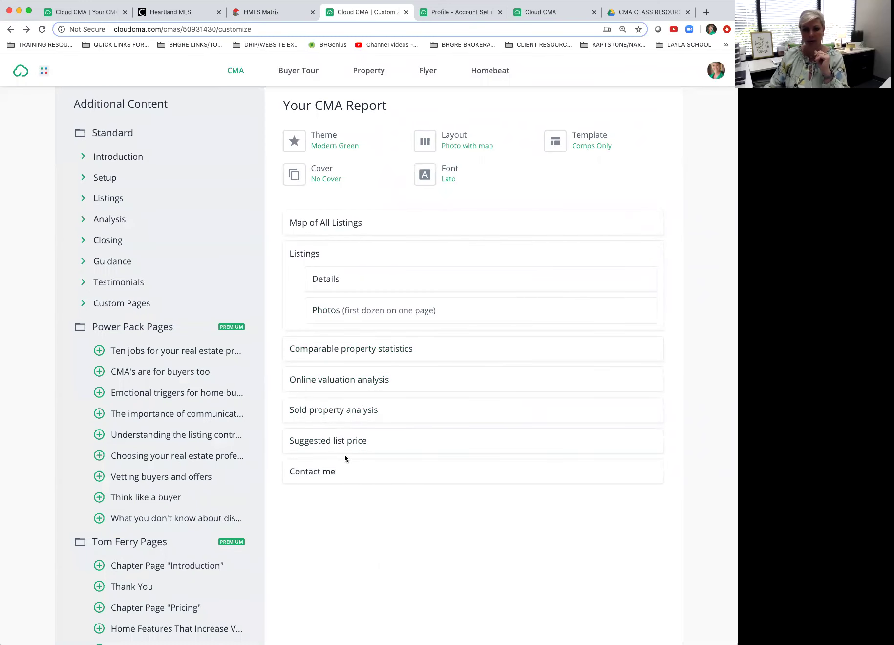
# Step: Expand Custom Pages and preview the Your_Home_Valuation_report.pdf page
pyautogui.click(82, 158)
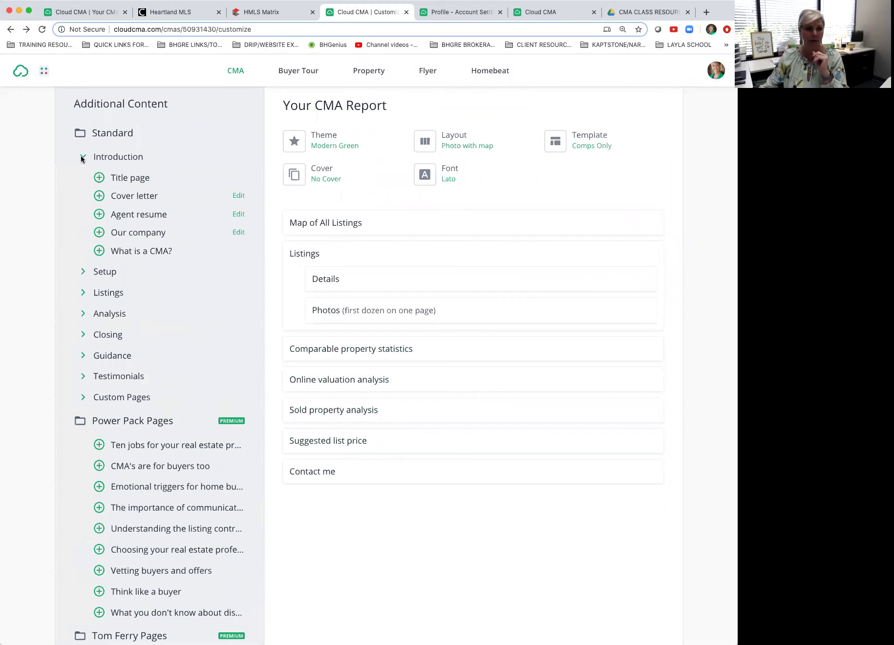
pyautogui.click(85, 397)
pyautogui.scroll(-1, 128, 430)
pyautogui.click(166, 423)
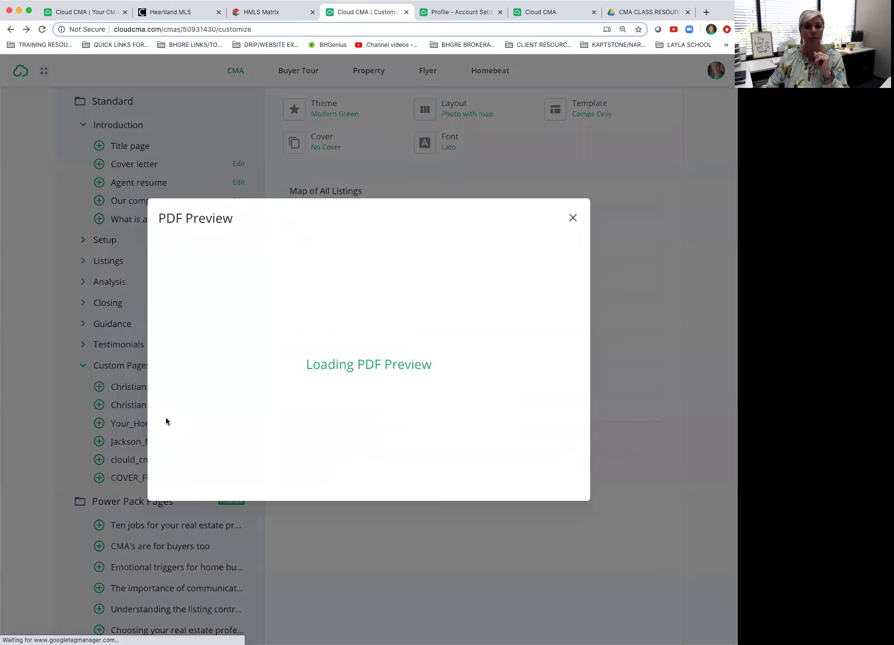
pyautogui.click(574, 218)
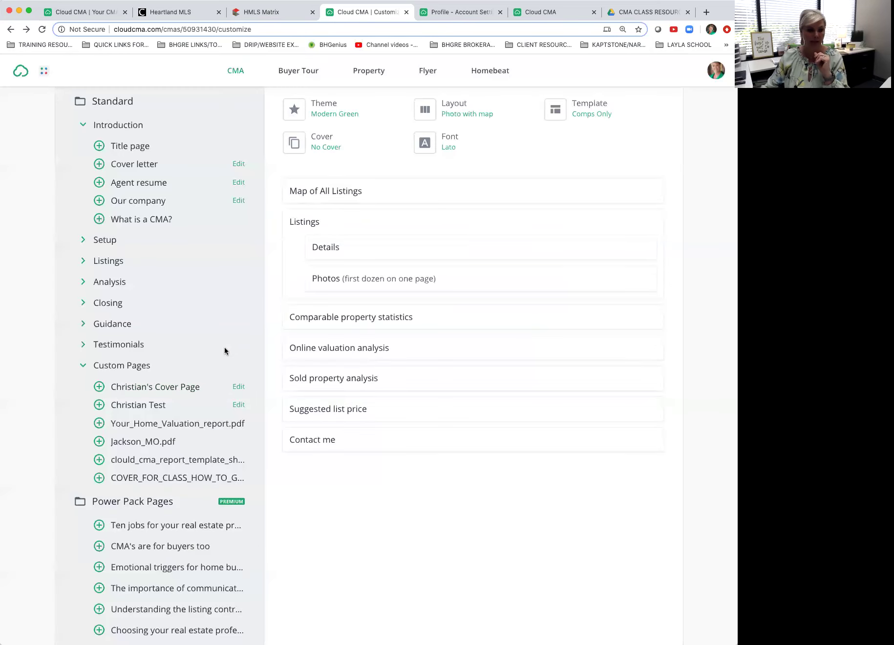
# Step: Add Your_Home_Valuation_report.pdf and drag it to the top, above Map of All Listings
pyautogui.click(100, 423)
pyautogui.moveTo(463, 473); pyautogui.dragTo(462, 232)
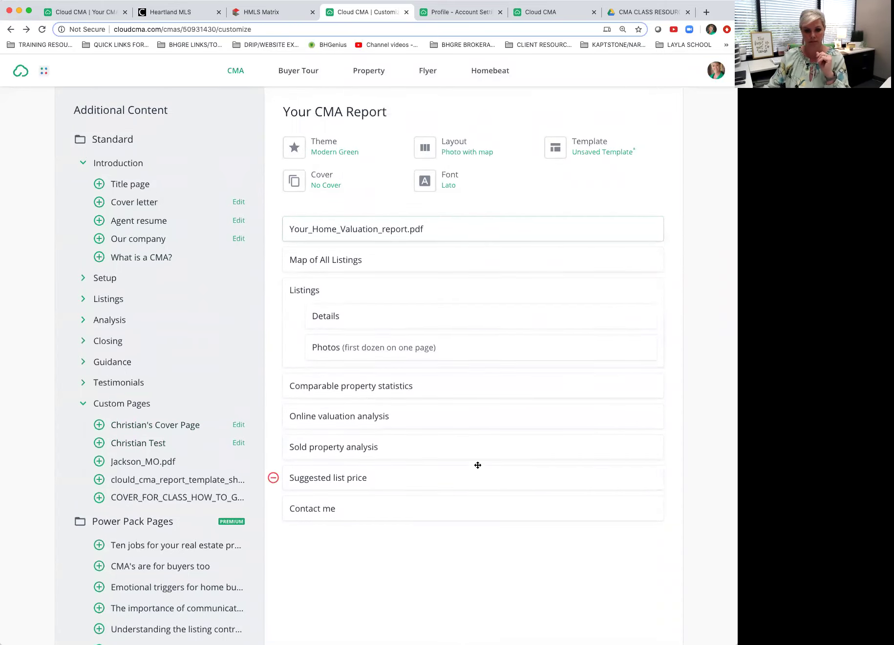
pyautogui.scroll(2, 477, 463)
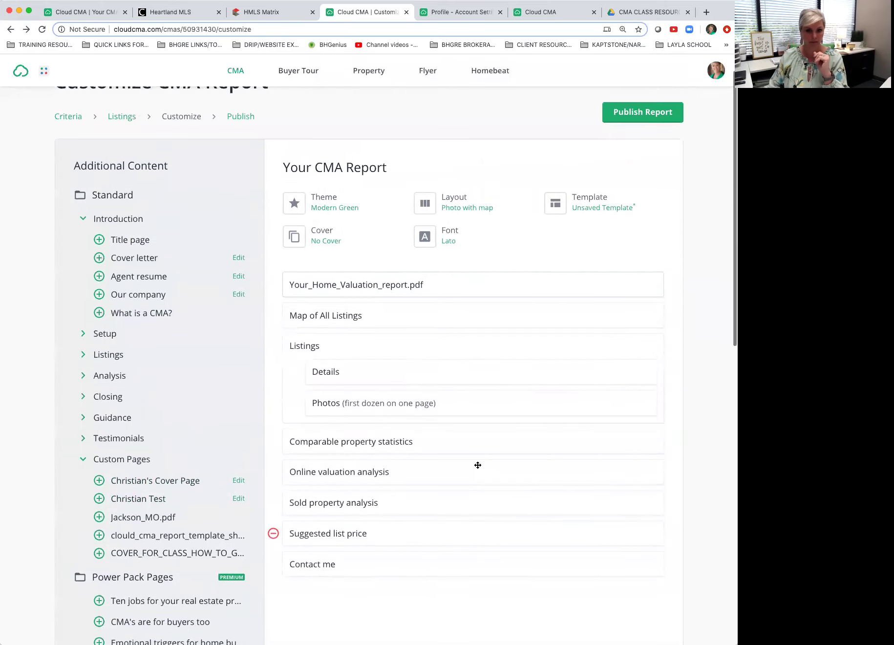
pyautogui.click(589, 203)
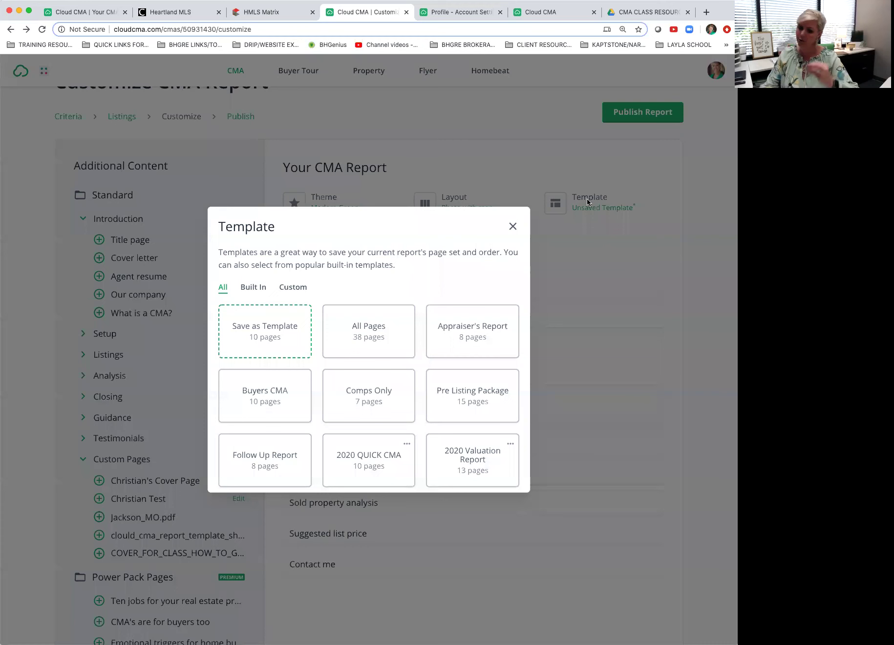
pyautogui.click(513, 226)
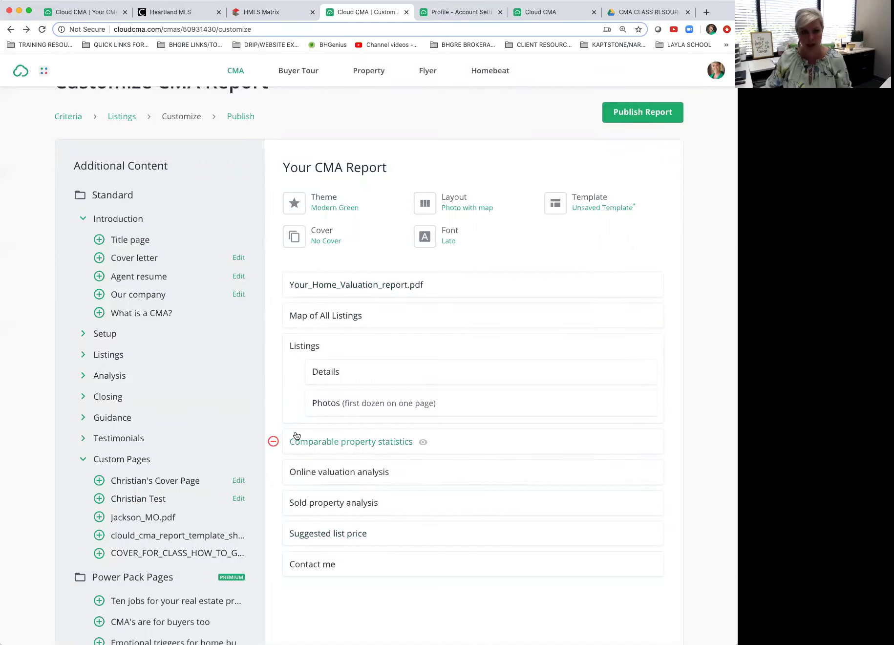
# Step: Apply the custom 2020 QUICK CMA template from the Customize step
pyautogui.click(123, 121)
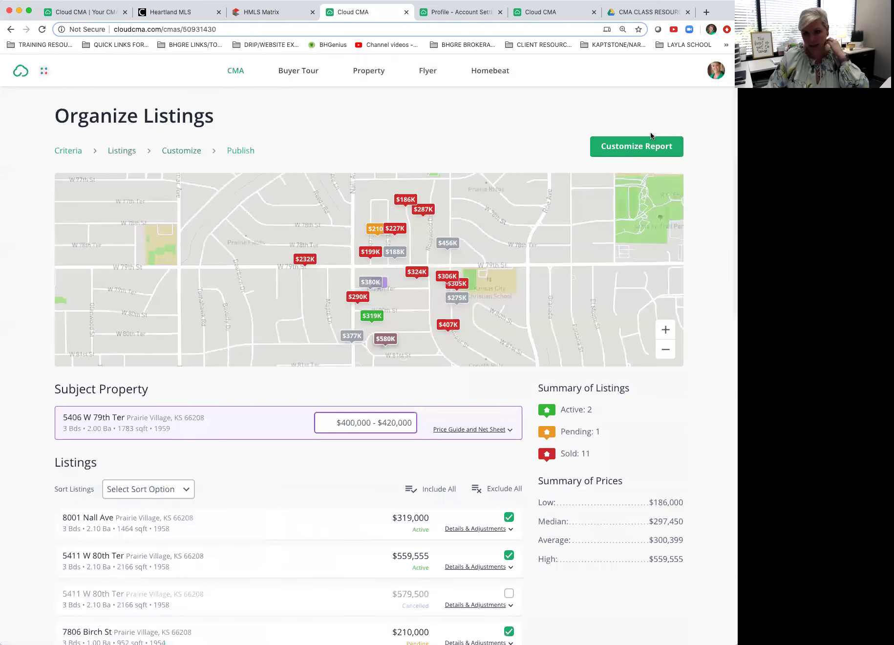
pyautogui.click(649, 146)
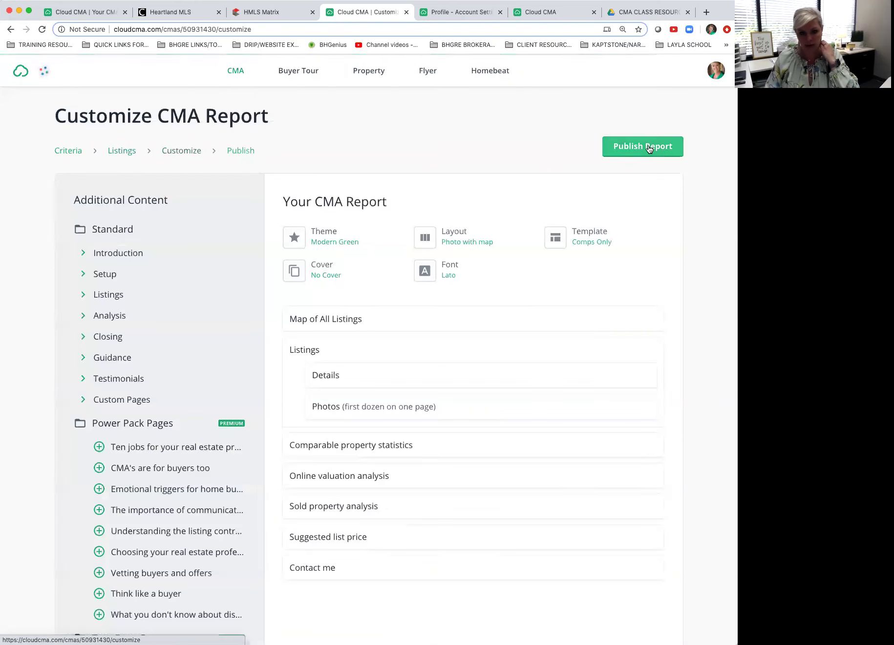
pyautogui.click(584, 234)
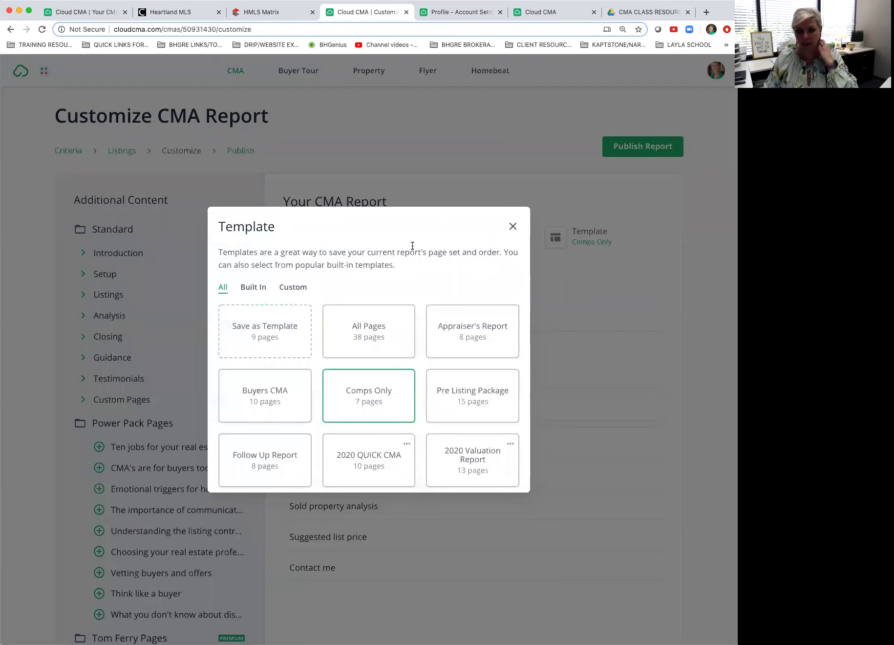
pyautogui.click(293, 288)
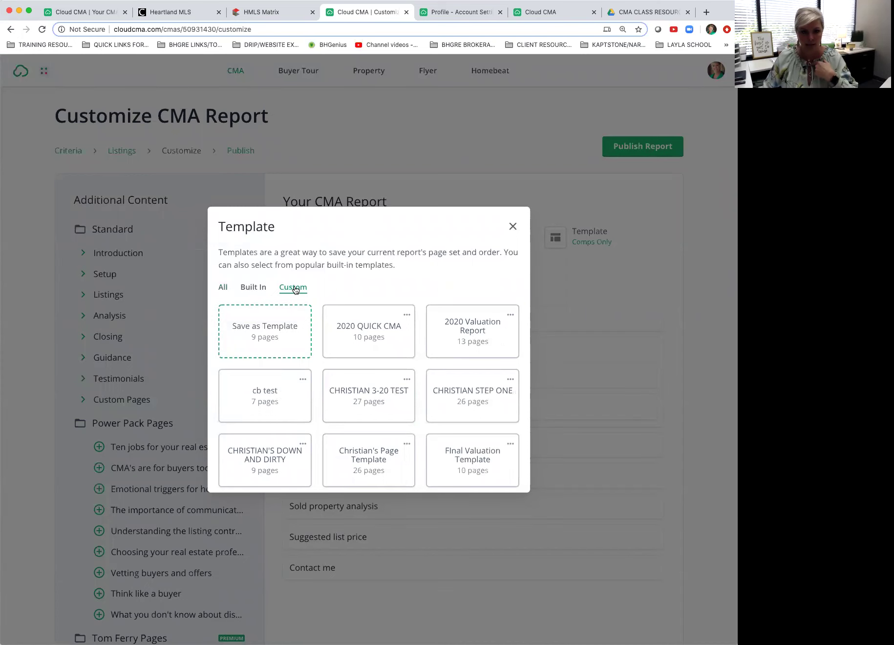
pyautogui.click(369, 327)
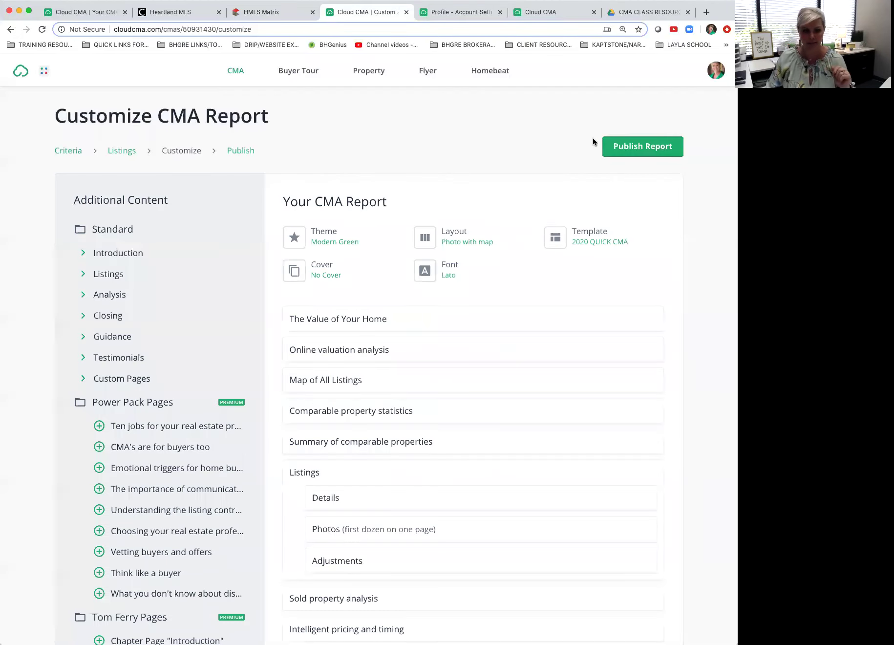
# Step: Start publishing the customized CMA report
pyautogui.scroll(-2, 374, 493)
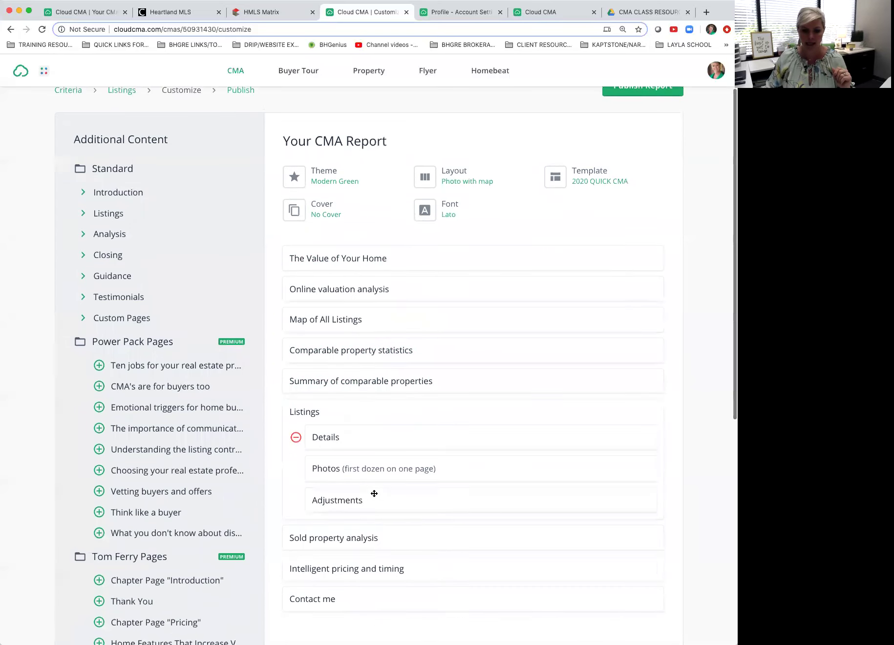
pyautogui.scroll(2, 371, 493)
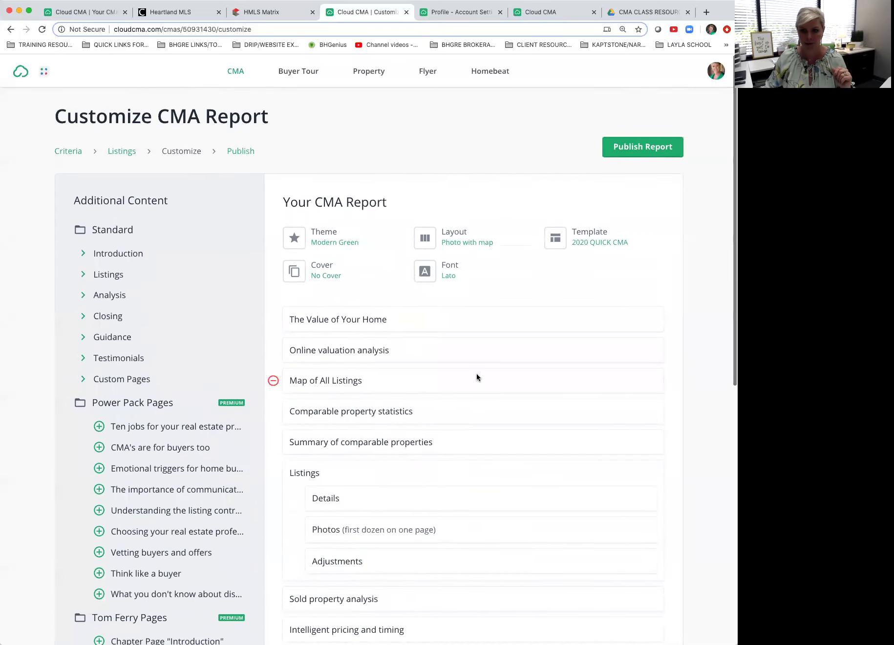
pyautogui.click(638, 153)
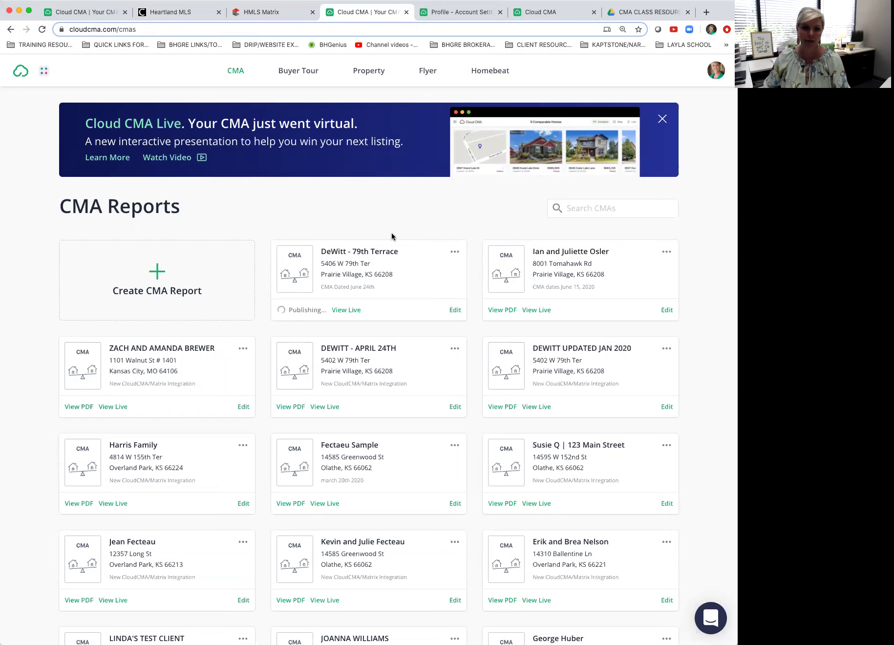
# Step: Edit the client's existing CMA report from the list and jump to its Customize step
pyautogui.click(456, 313)
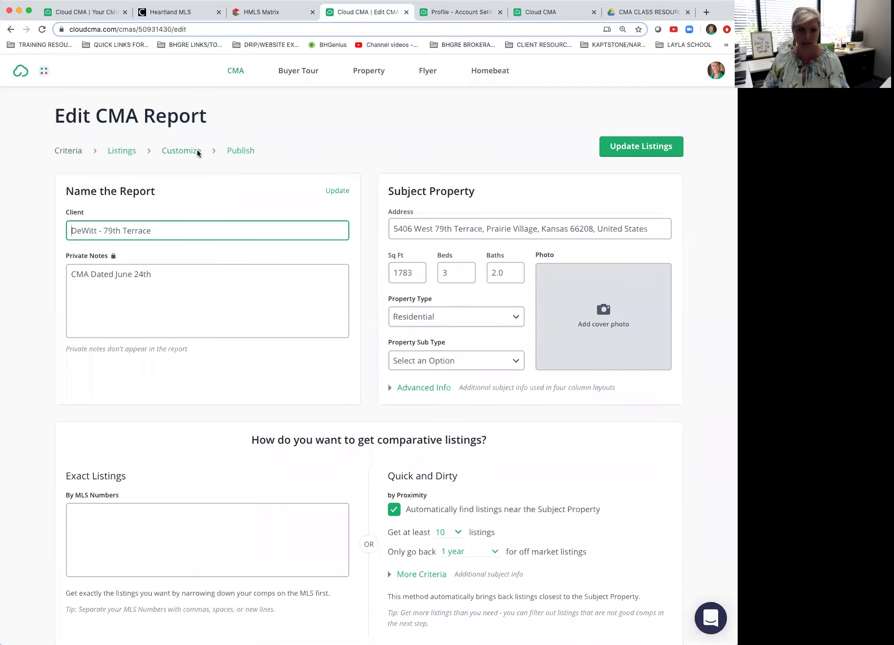
pyautogui.click(243, 153)
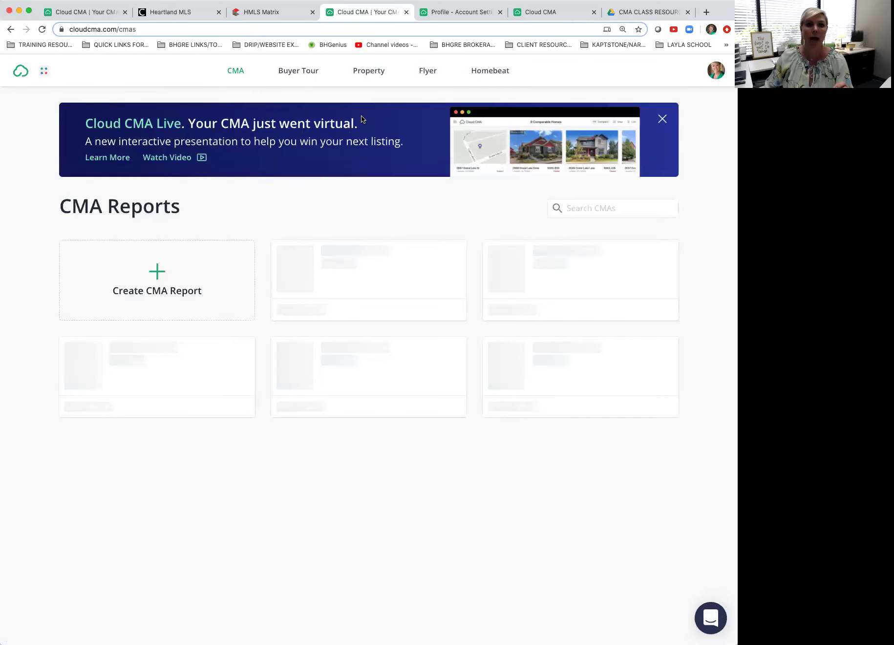
pyautogui.click(456, 311)
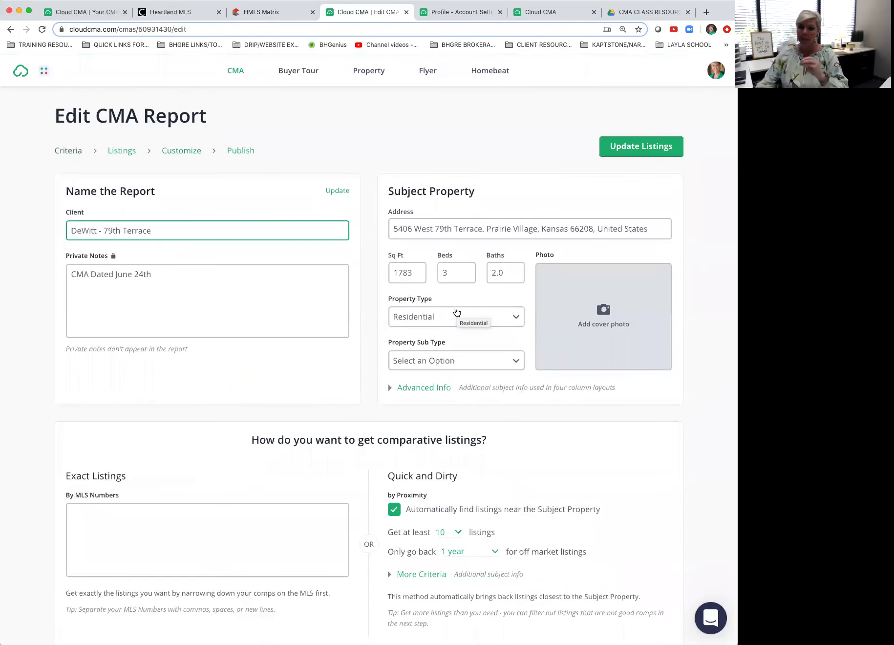
pyautogui.click(184, 153)
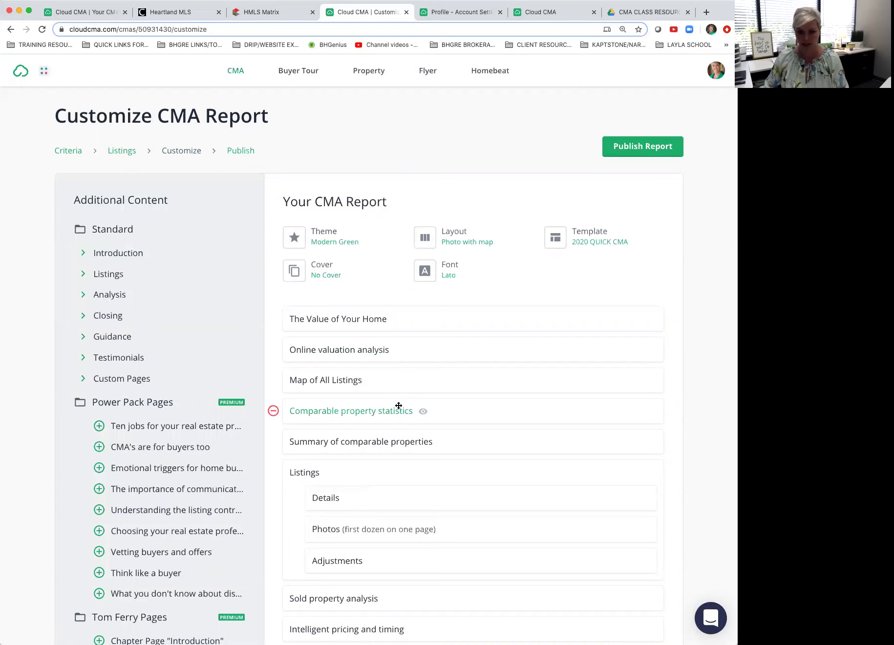
pyautogui.click(600, 242)
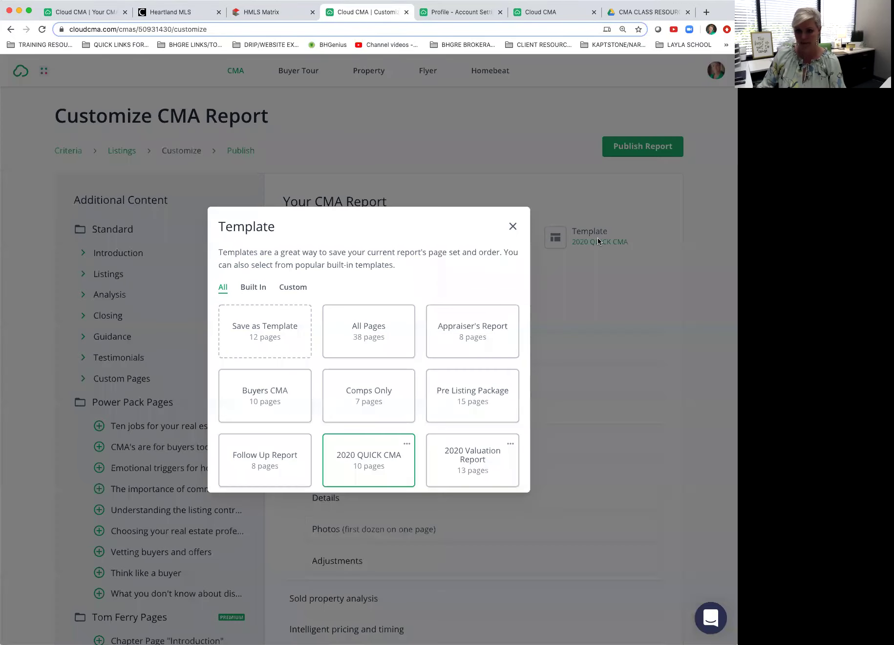
pyautogui.click(301, 288)
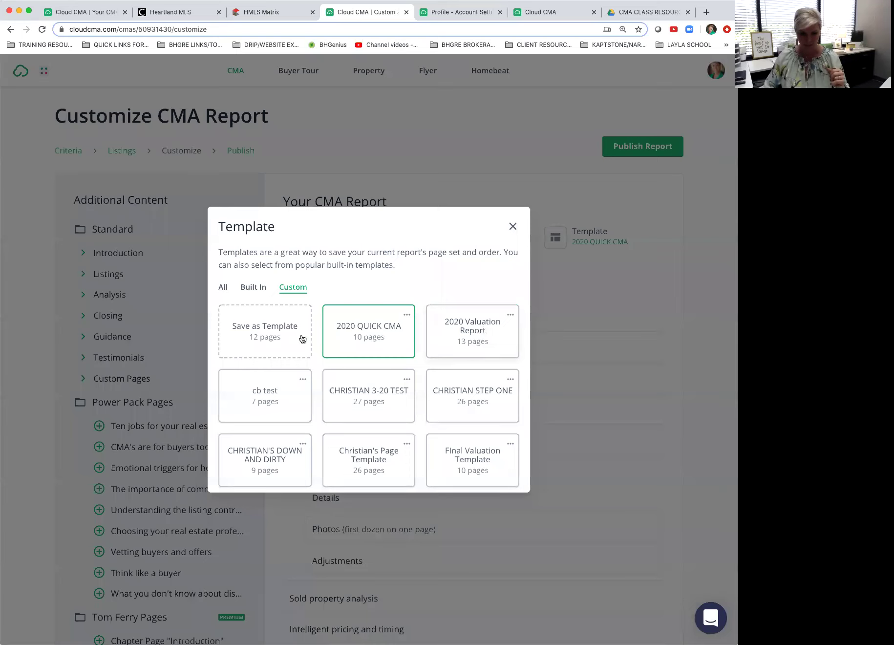
pyautogui.scroll(-3, 470, 463)
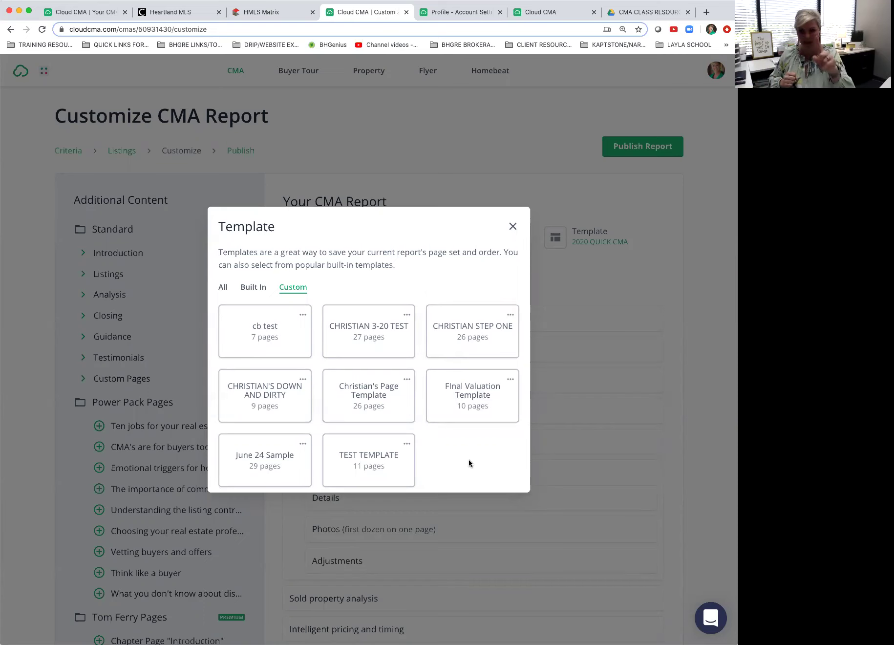
pyautogui.scroll(2, 459, 426)
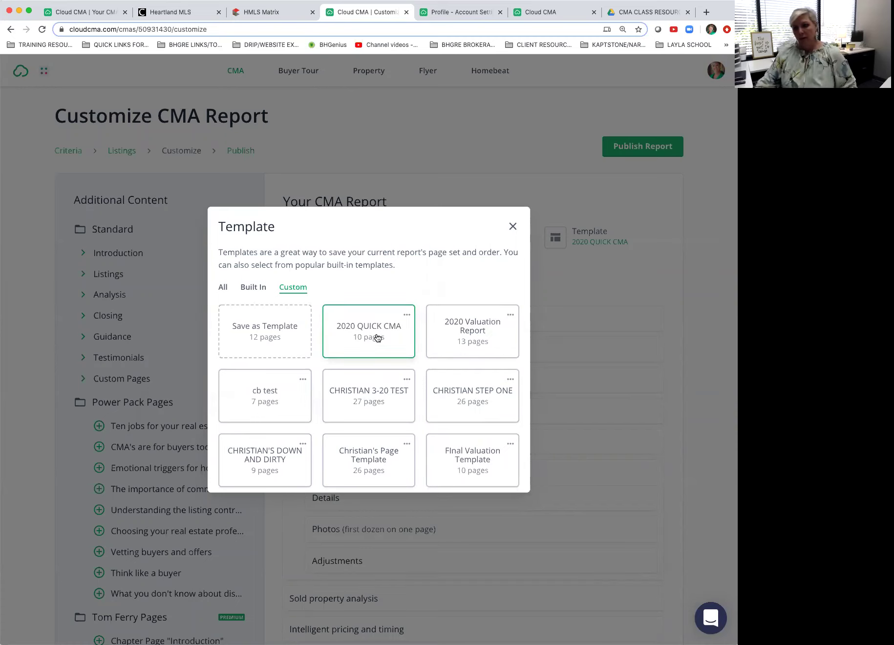
pyautogui.click(514, 228)
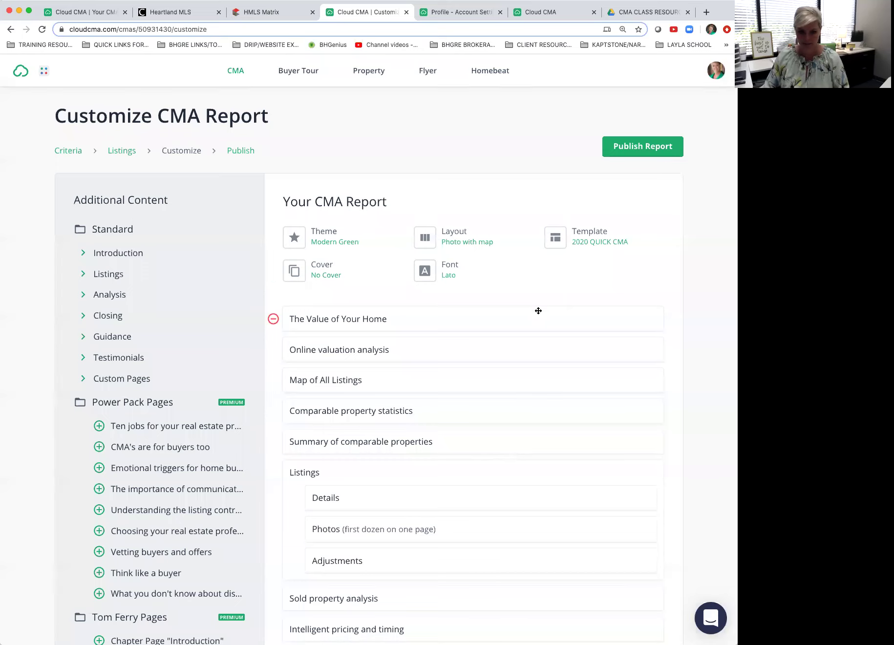
pyautogui.scroll(-5, 539, 311)
pyautogui.scroll(5, 539, 311)
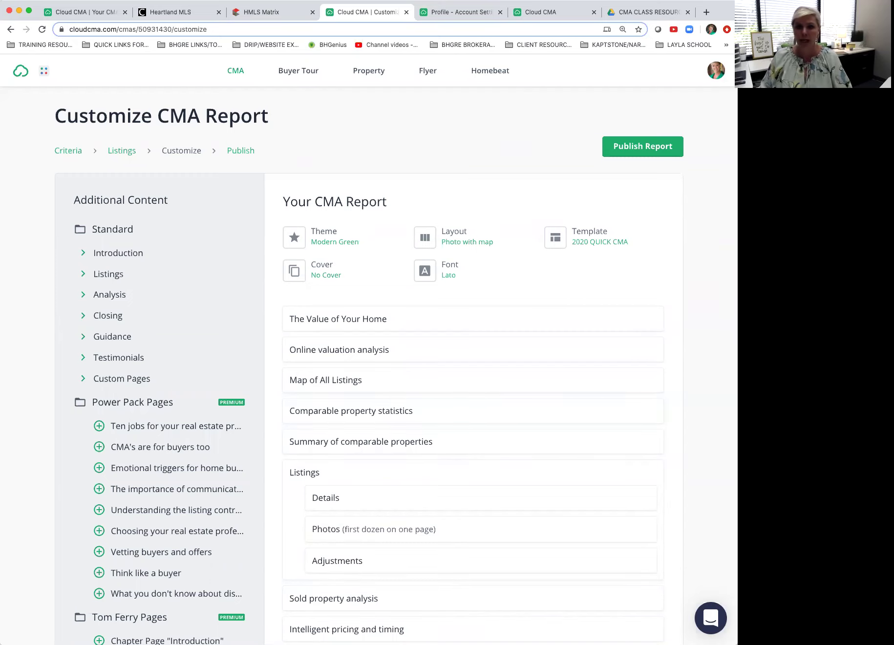
# Step: In a new tab, go from BHGenius through Resources & Videos and Class Resources to the Cloud CMA folder
pyautogui.click(707, 12)
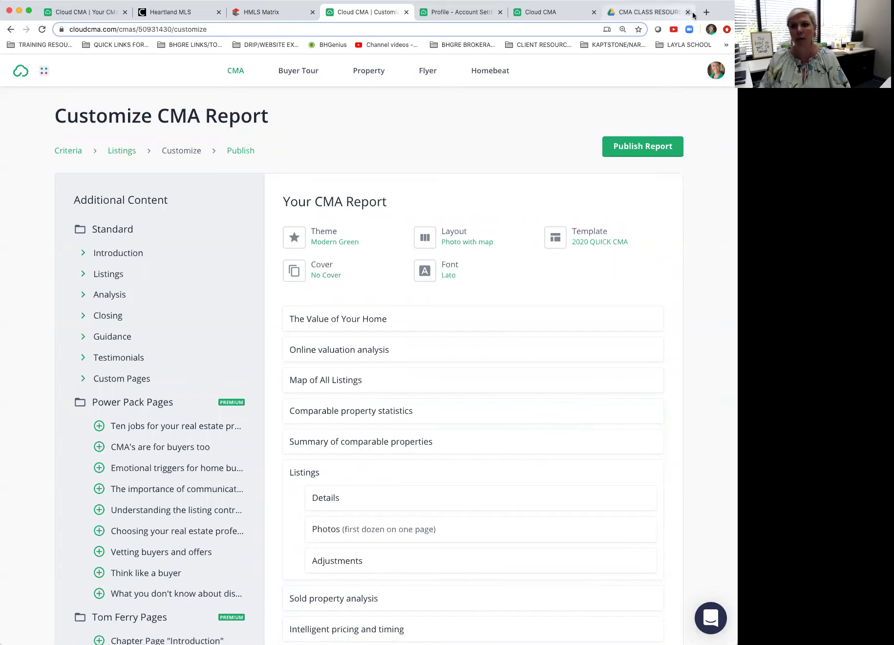
pyautogui.click(332, 45)
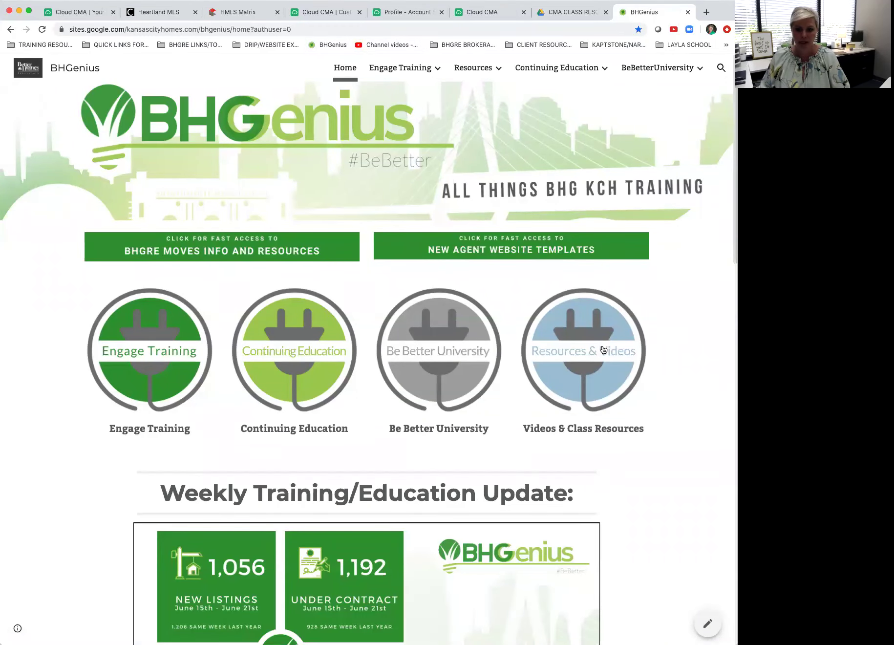
pyautogui.click(570, 353)
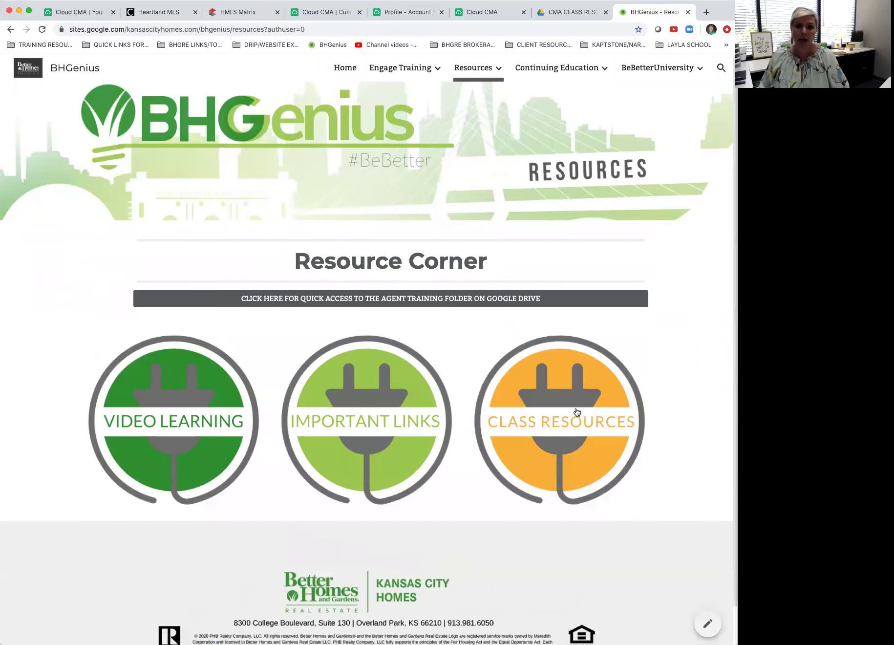
pyautogui.click(558, 428)
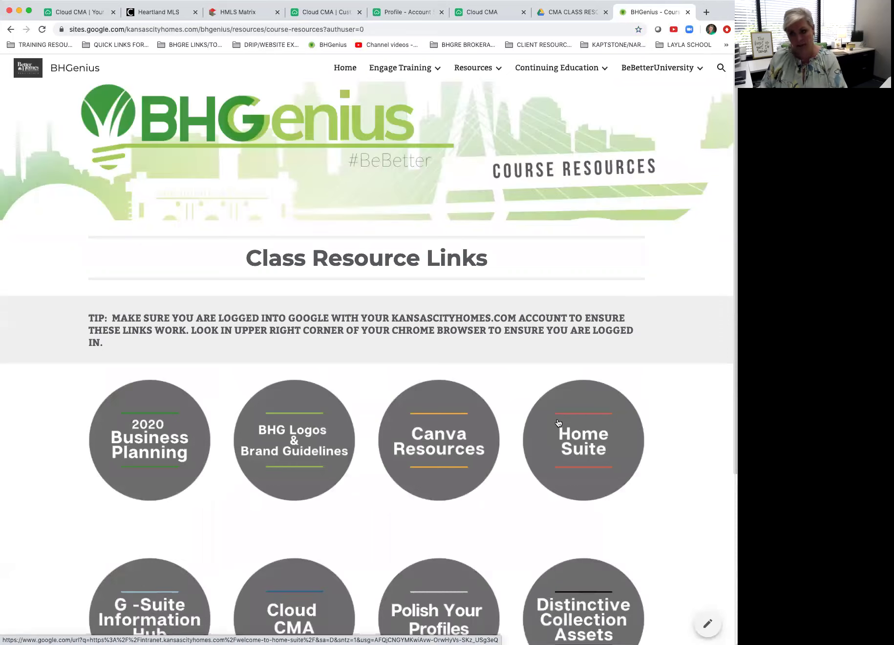
pyautogui.scroll(-3, 505, 445)
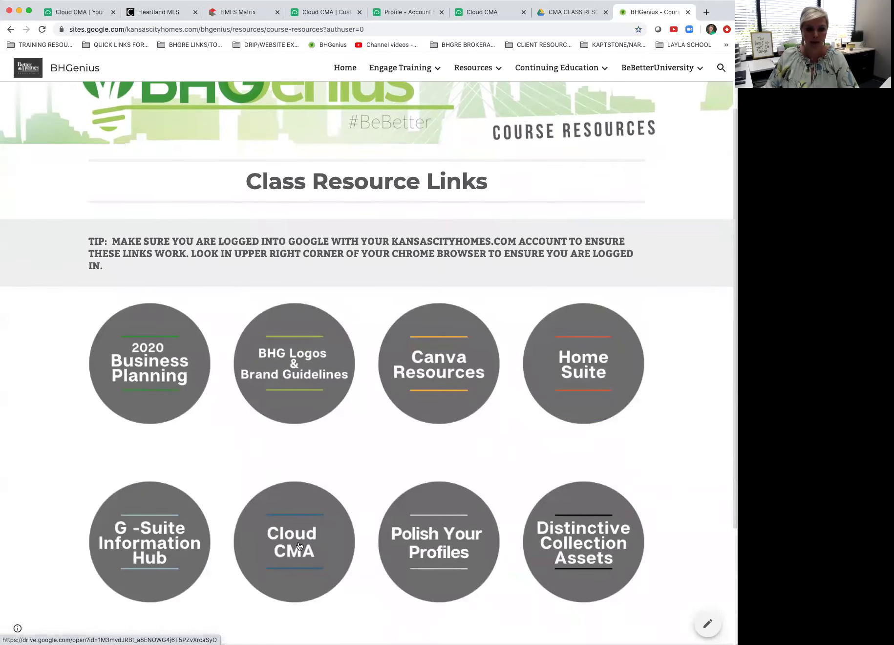
pyautogui.click(299, 537)
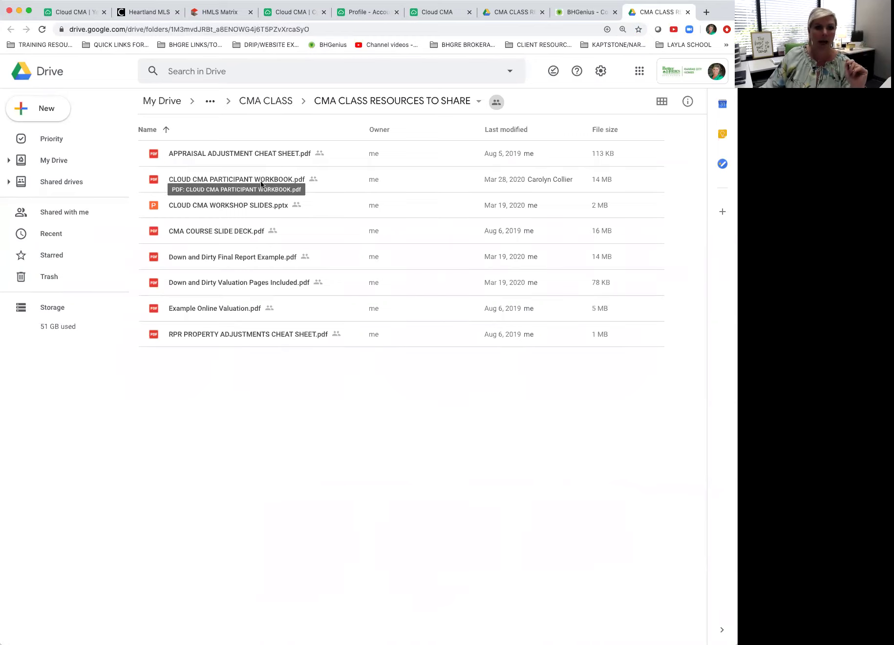
# Step: Scroll through the Down and Dirty Final Report Example.pdf preview and close it
pyautogui.doubleClick(255, 258)
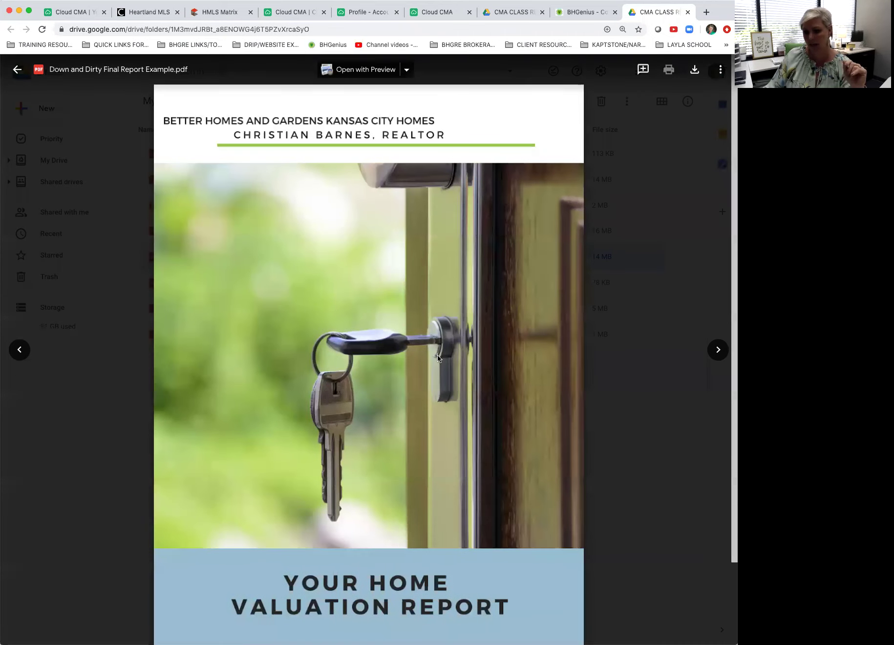
pyautogui.scroll(-5, 412, 360)
pyautogui.scroll(-15, 412, 361)
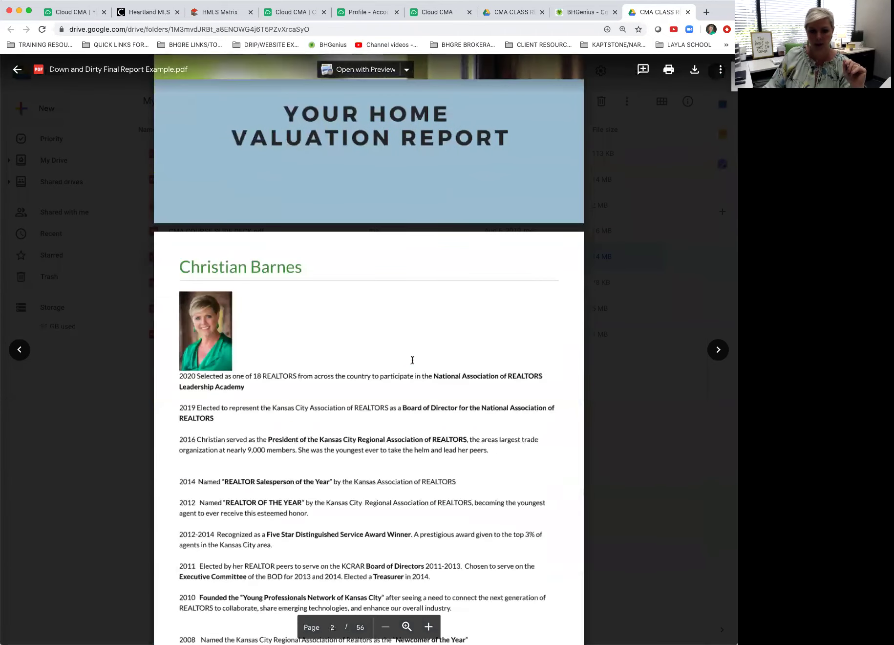
pyautogui.scroll(-10, 413, 361)
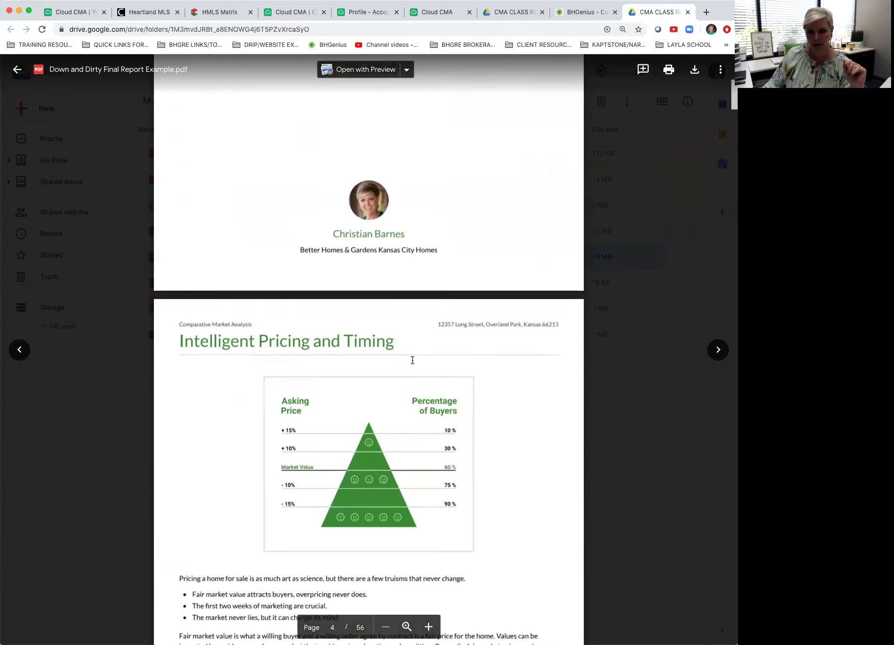
pyautogui.scroll(-10, 413, 360)
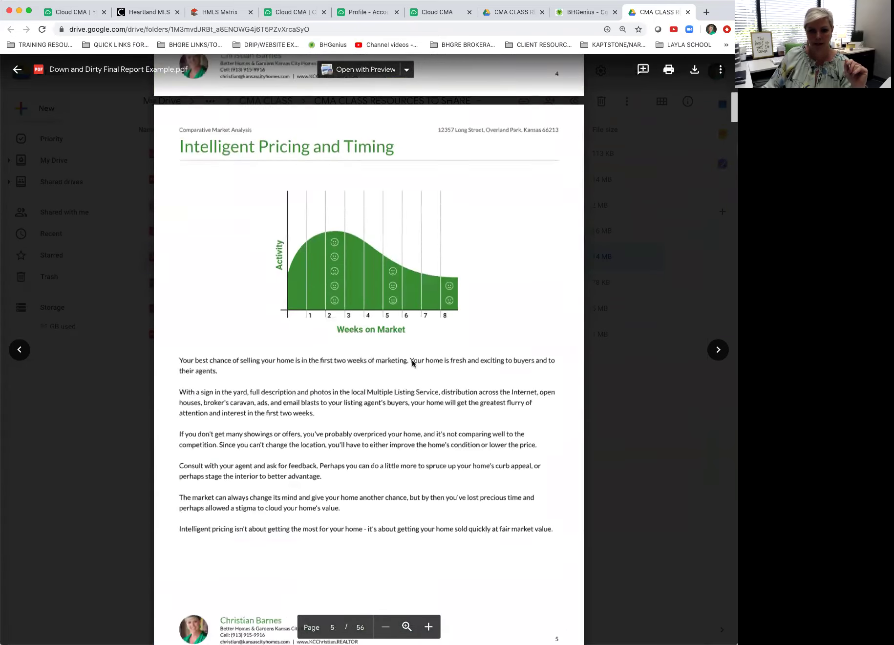
pyautogui.click(17, 69)
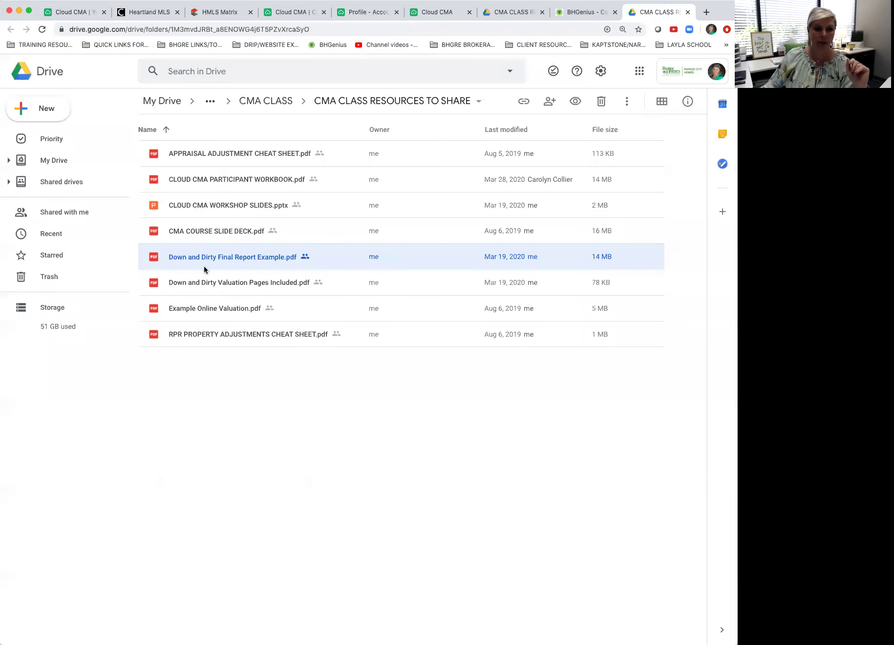
# Step: Preview Down and Dirty Valuation Pages Included.pdf, then close the preview
pyautogui.click(211, 285)
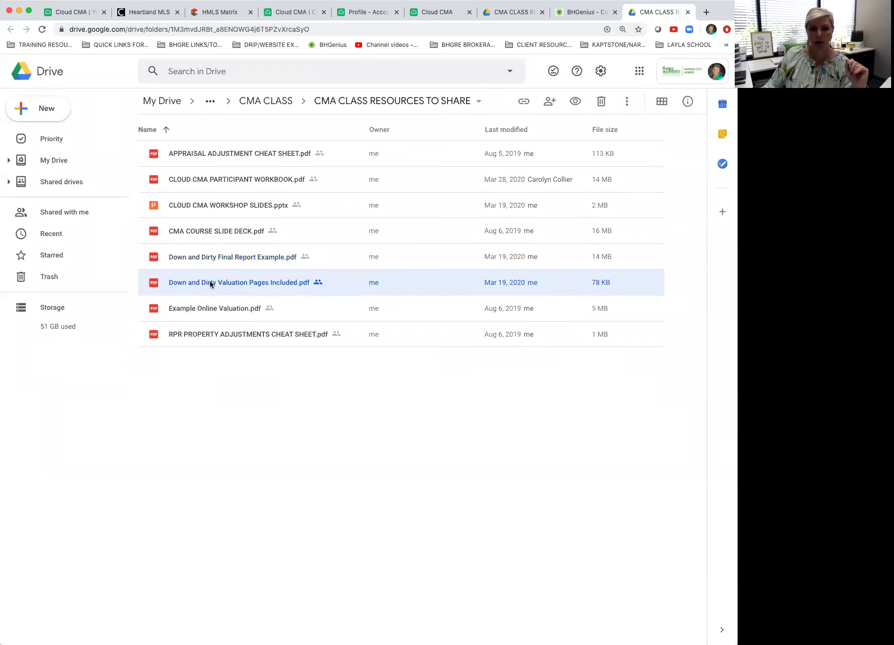
pyautogui.click(227, 263)
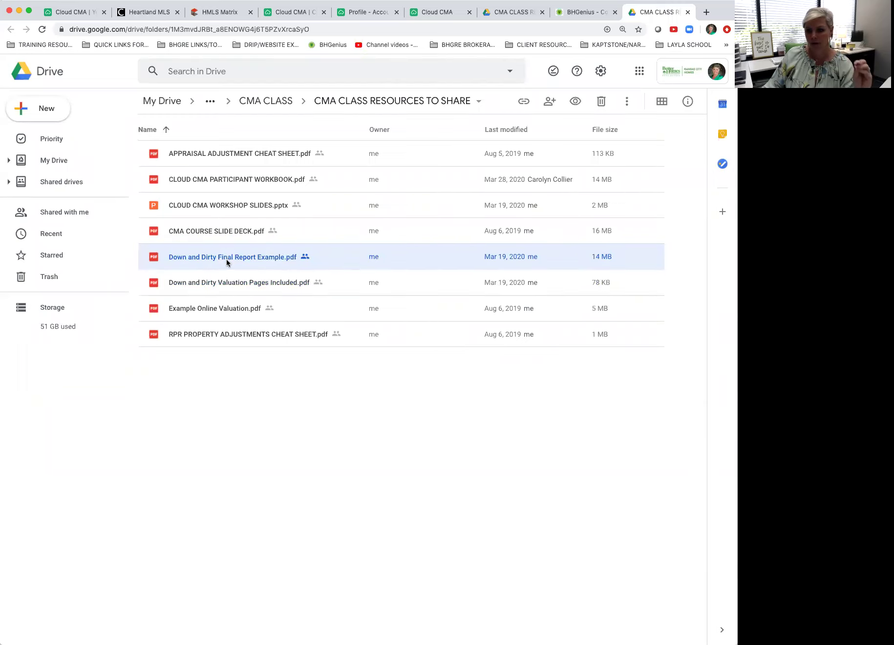
pyautogui.click(235, 283)
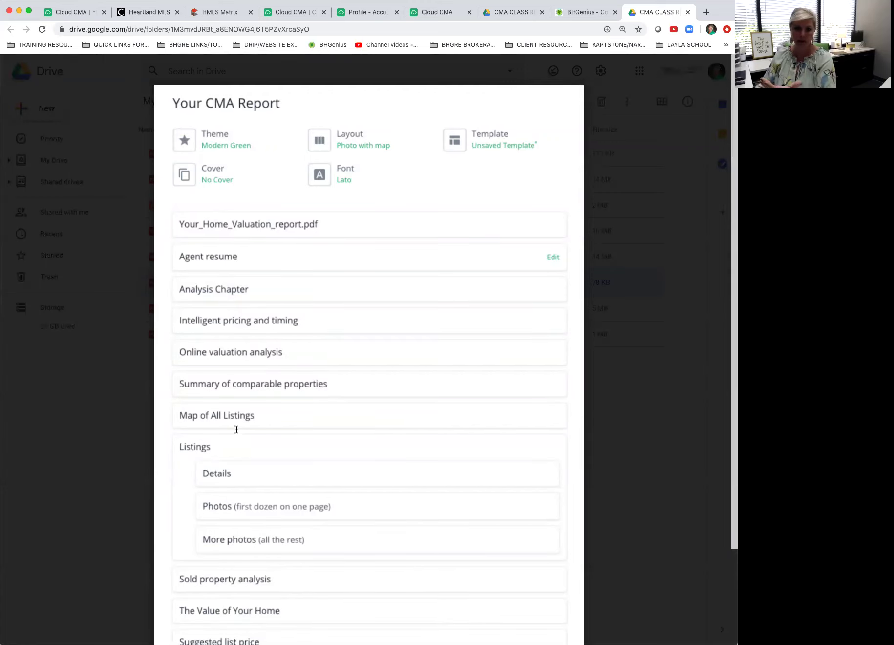
pyautogui.click(18, 69)
# Step: Clear the folder's file selection and return to the Cloud CMA report tab
pyautogui.click(237, 312)
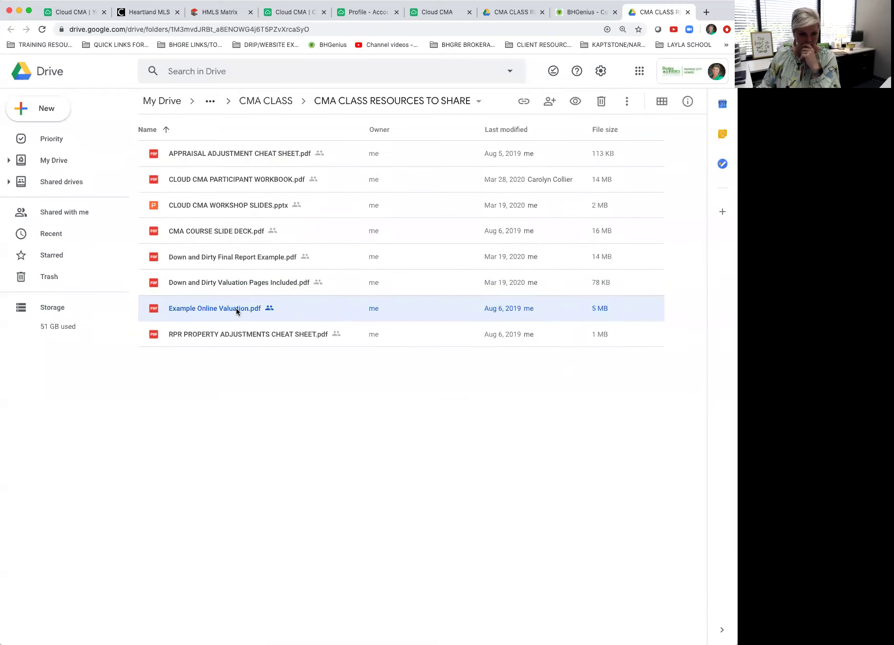
pyautogui.click(232, 287)
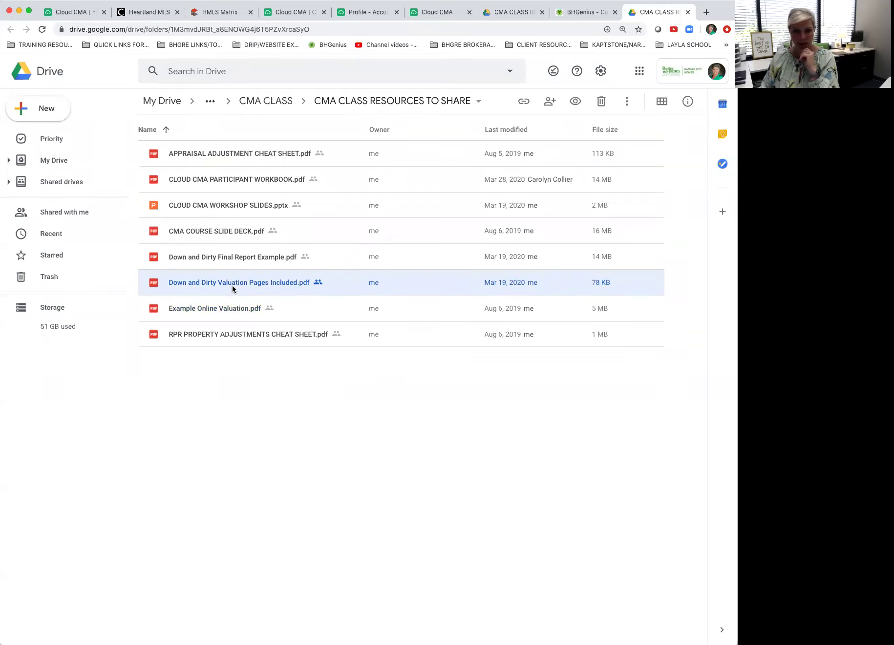
pyautogui.click(325, 396)
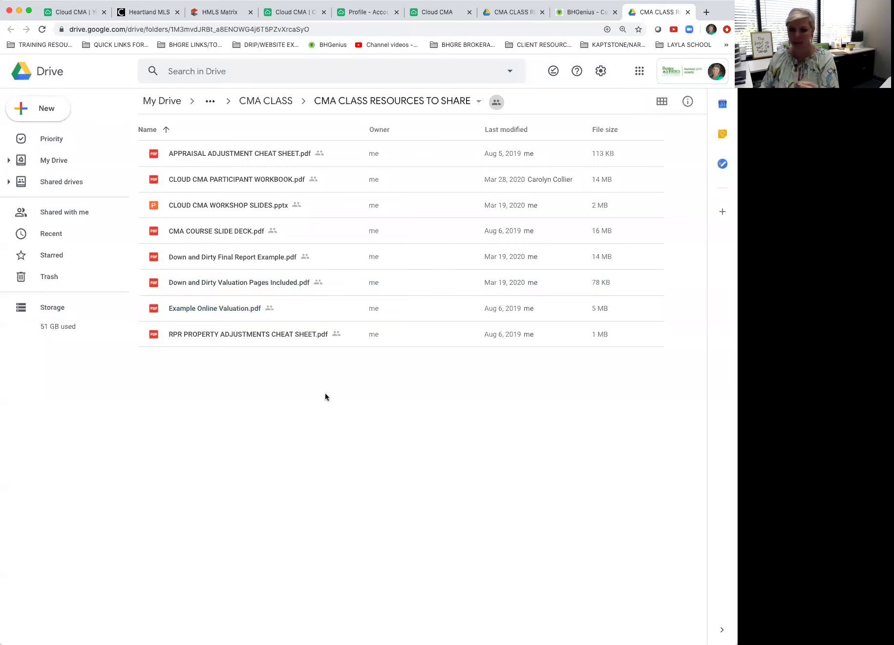
pyautogui.click(293, 13)
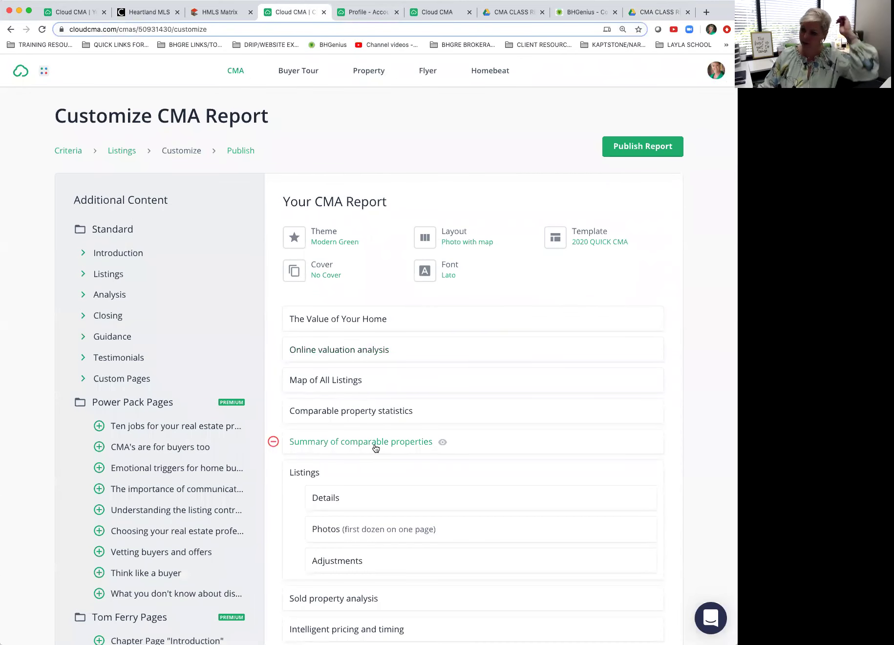